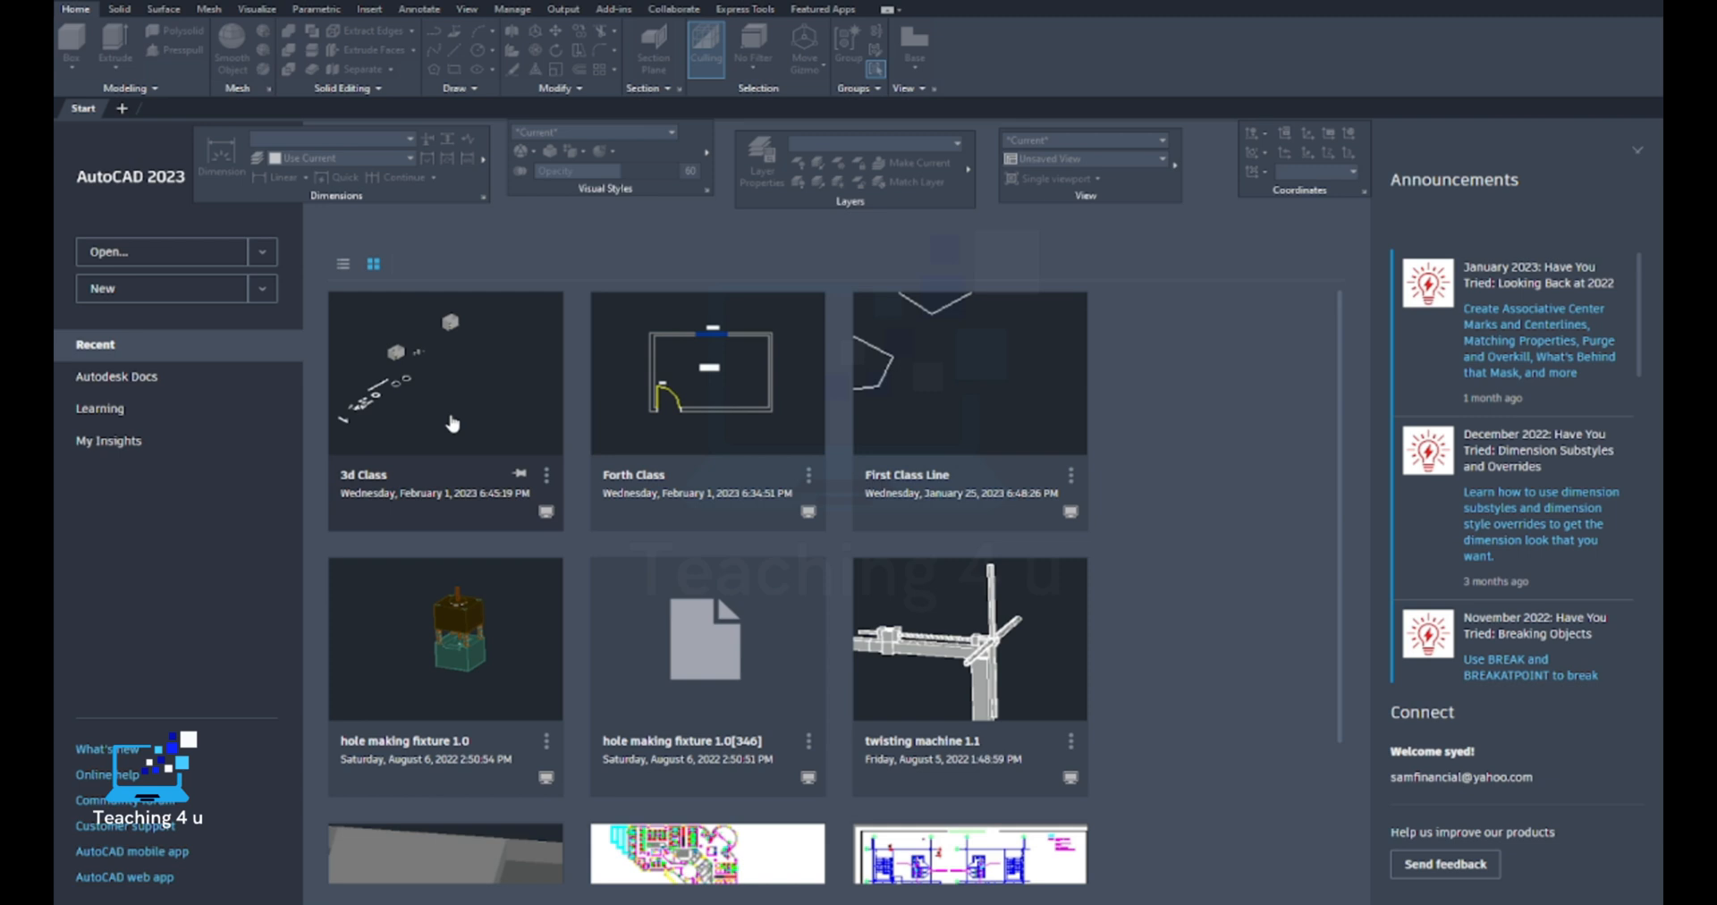
Open the drawing "3d Class" from the recent files
{"action": "left_click", "coordinate": [452, 424]}
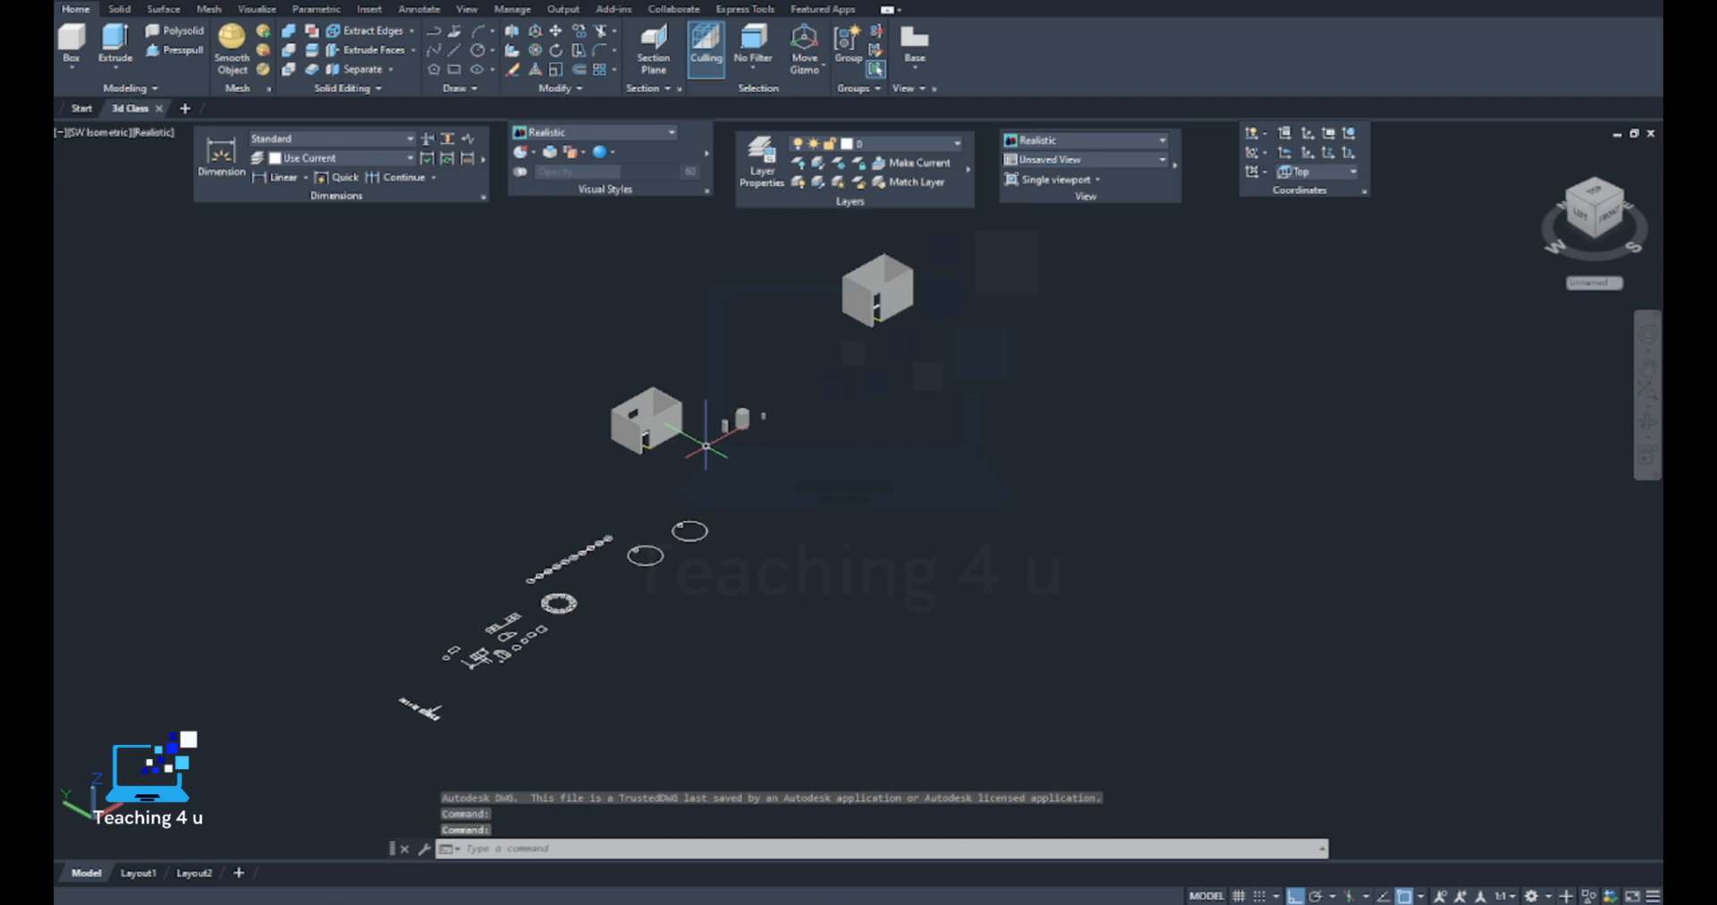
{"action": "scroll", "coordinate": [706, 445], "scroll_direction": "up", "scroll_amount": 3}
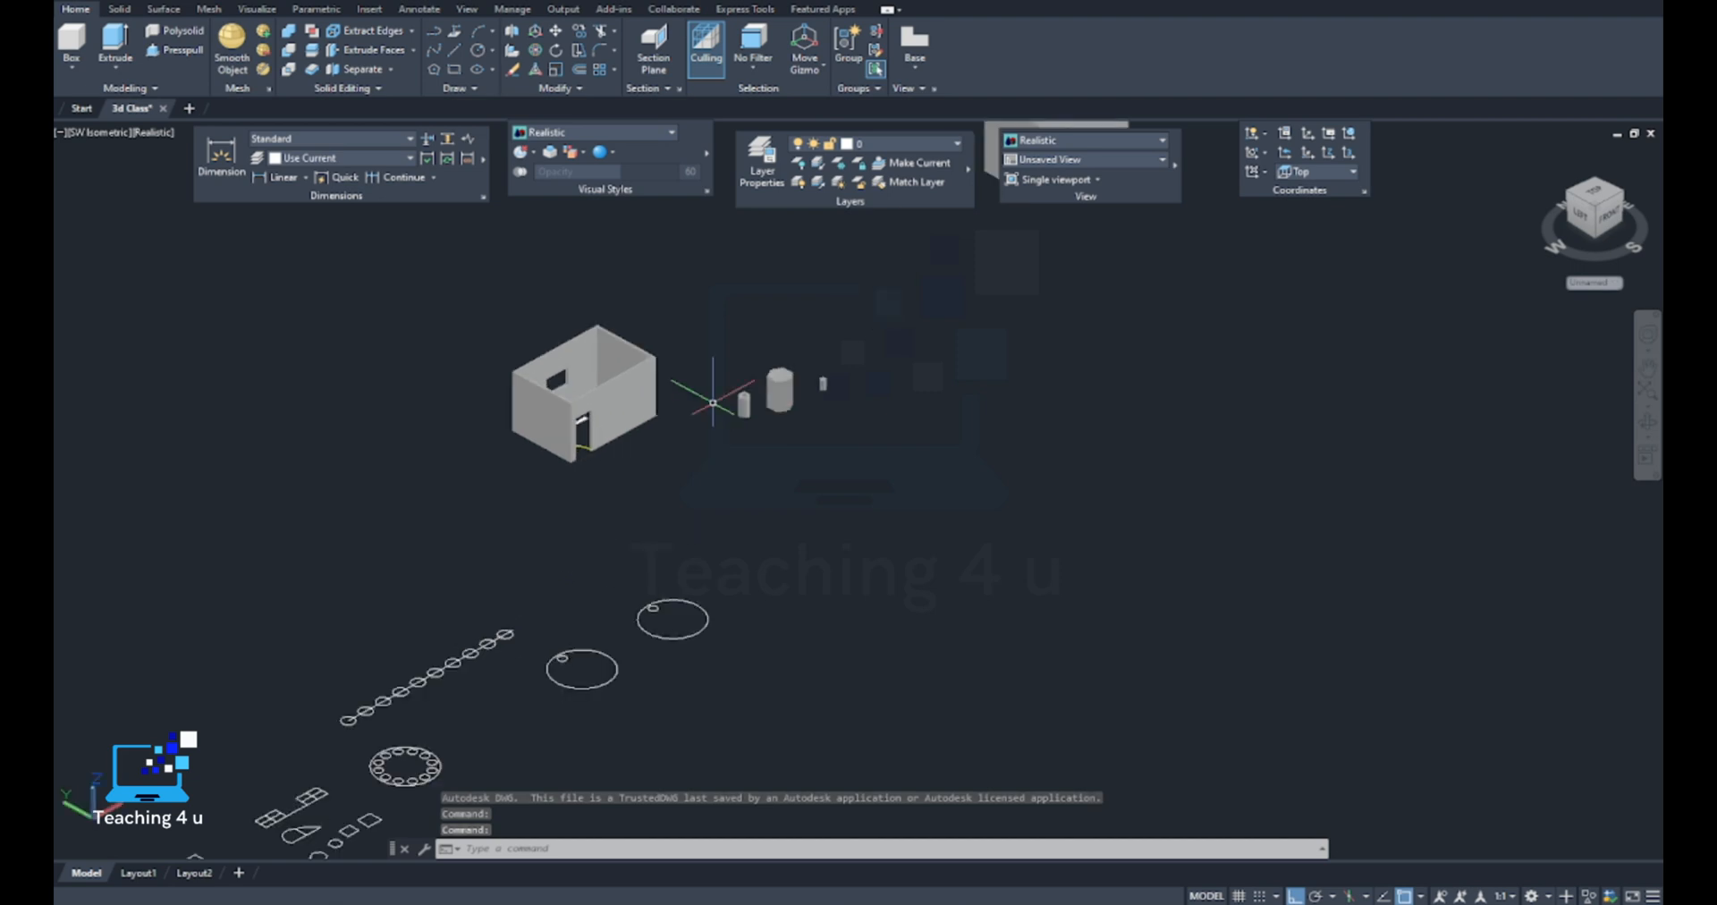
{"action": "middle_click_drag", "start_coordinate": [738, 442], "coordinate": [767, 542]}
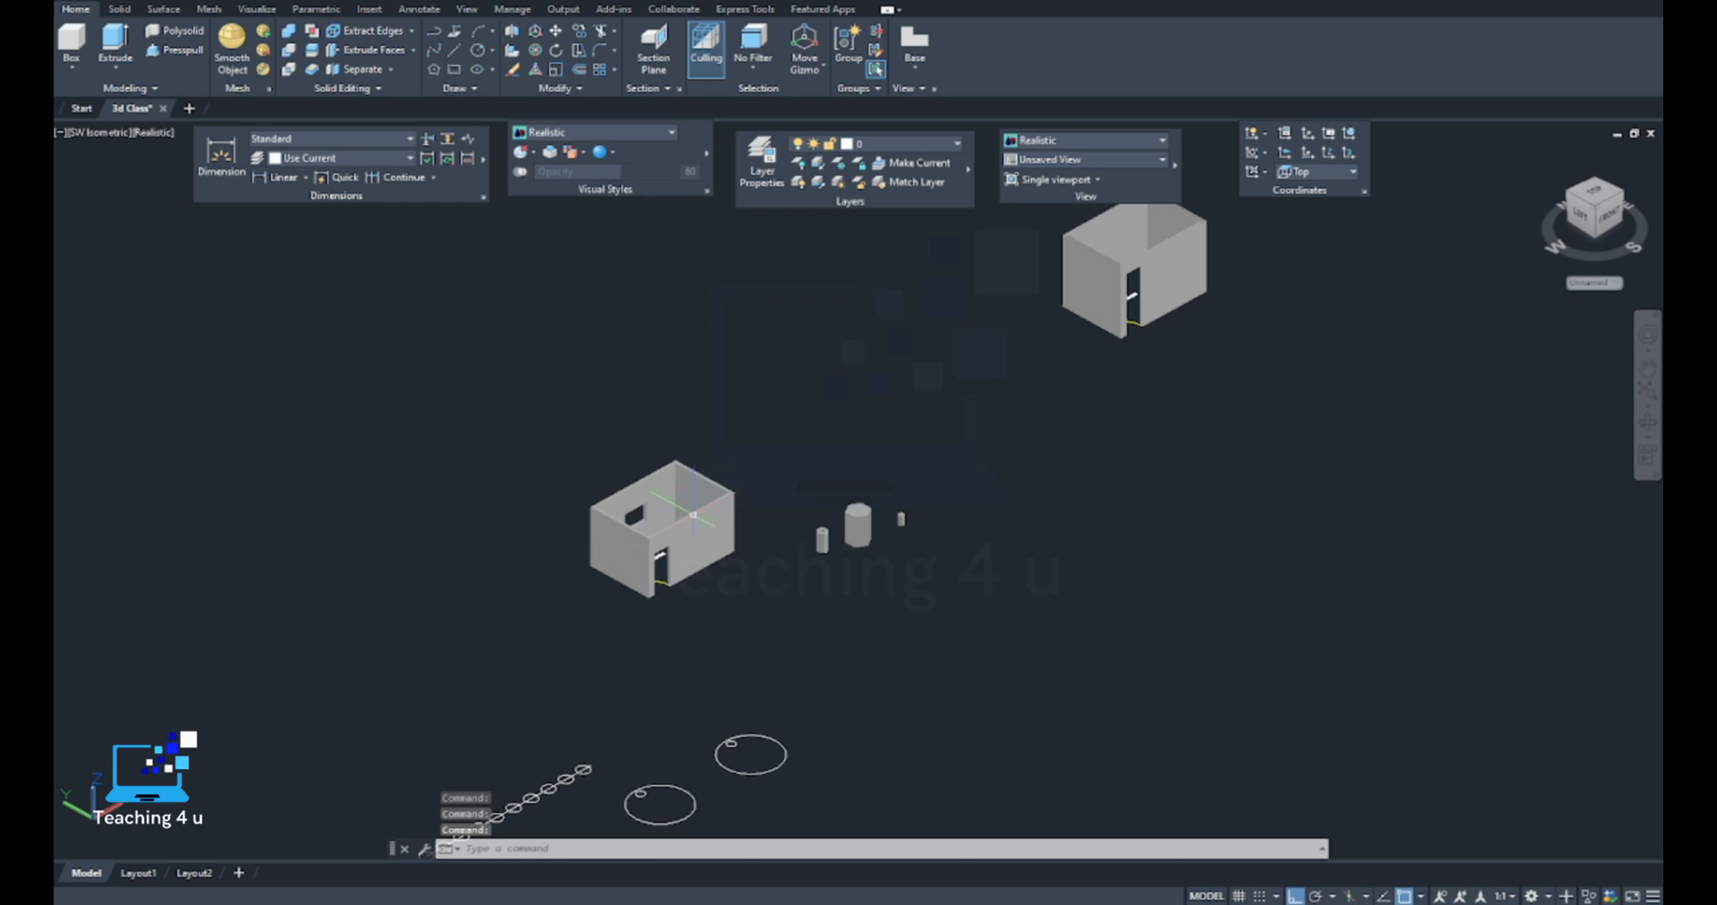
{"action": "scroll", "coordinate": [694, 515], "scroll_direction": "up", "scroll_amount": 9}
{"action": "key", "text": "Escape"}
{"action": "scroll", "coordinate": [730, 447], "scroll_direction": "down", "scroll_amount": 12}
{"action": "scroll", "coordinate": [729, 452], "scroll_direction": "down", "scroll_amount": 2}
{"action": "middle_click_drag", "start_coordinate": [962, 487], "coordinate": [736, 535]}
{"action": "scroll", "coordinate": [612, 510], "scroll_direction": "up", "scroll_amount": 6}
{"action": "key", "text": "Escape"}
{"action": "key", "text": "Escape"}
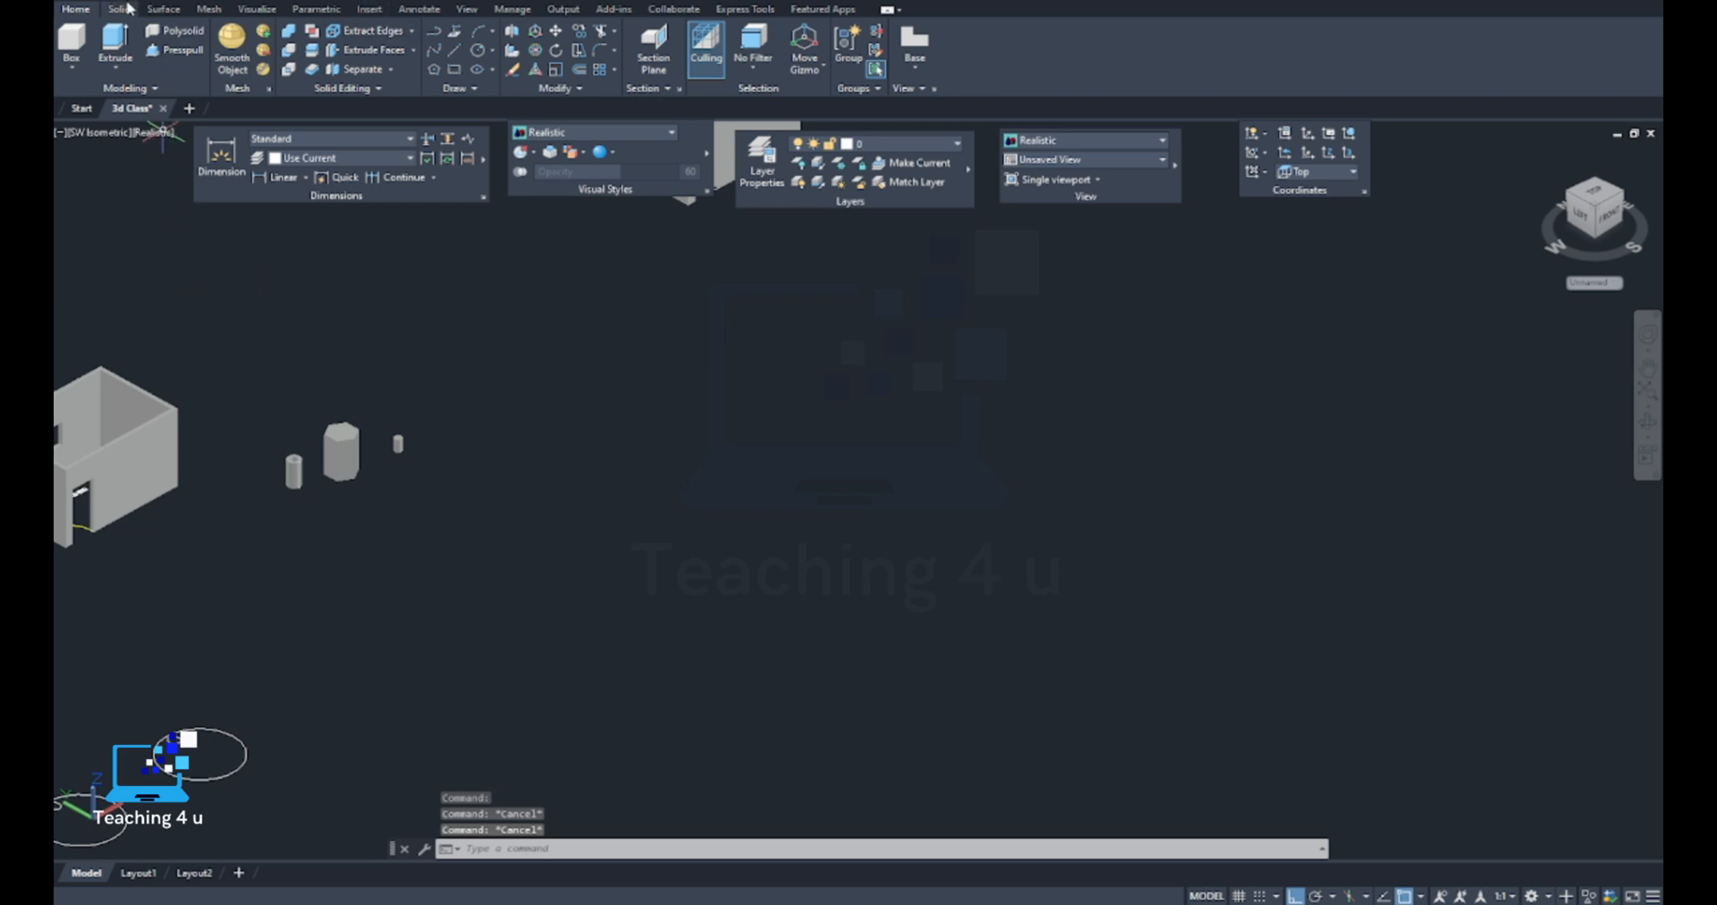
Show the solid modelling tools and look at the Sweep and Loft options
{"action": "left_click", "coordinate": [119, 9]}
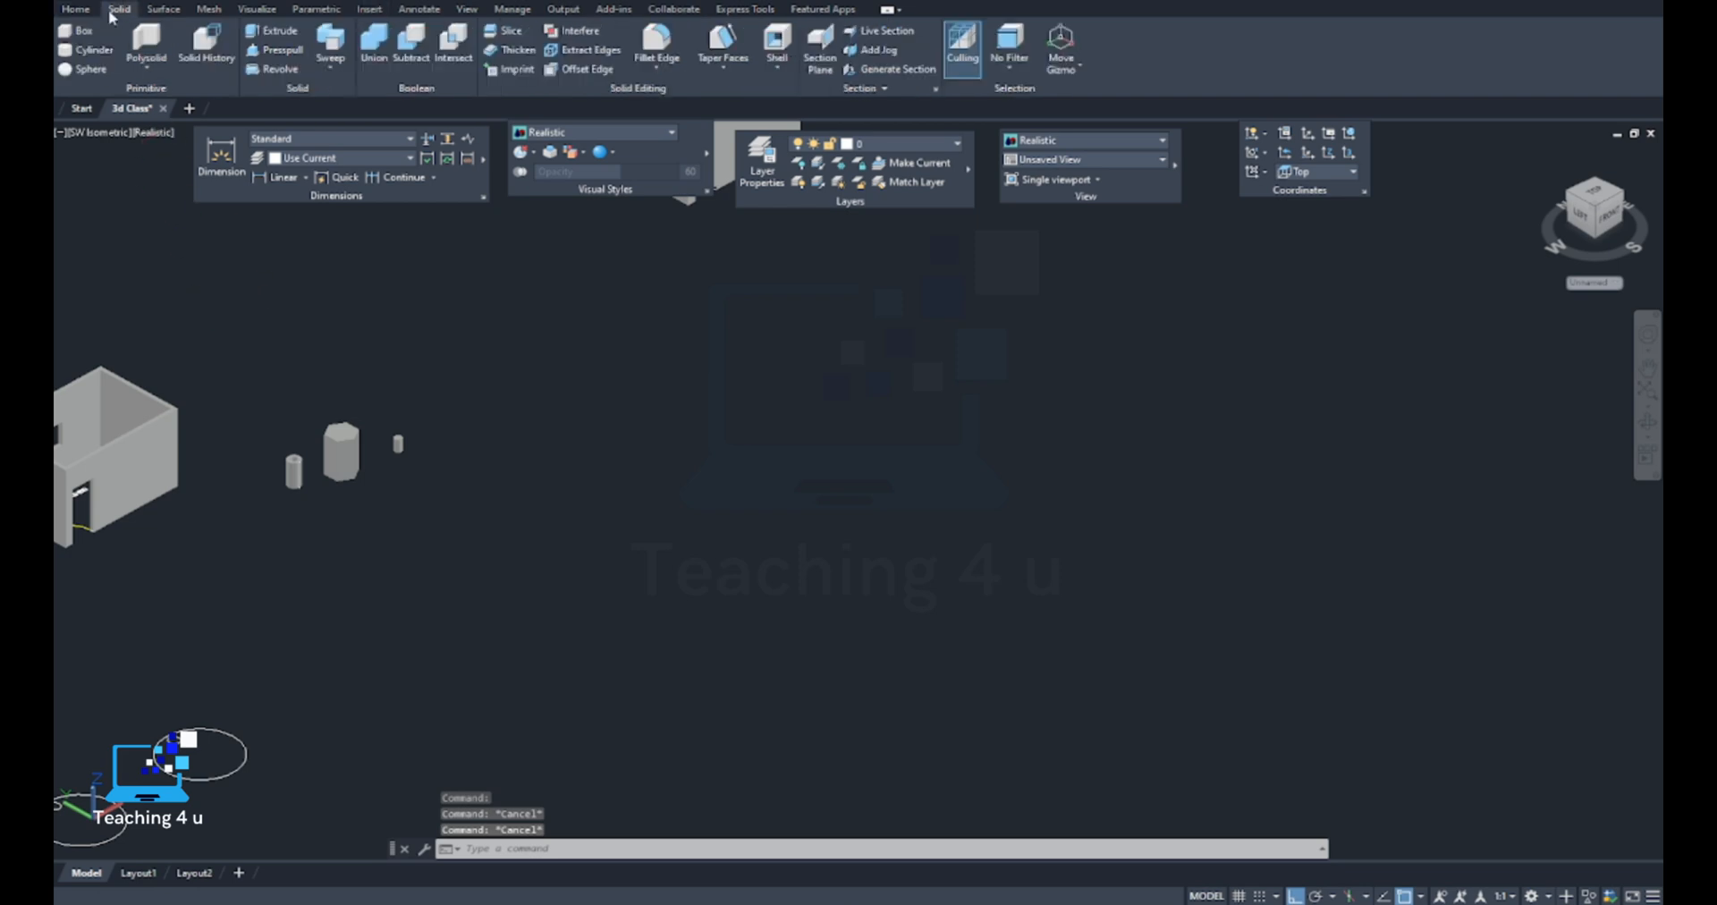
{"action": "left_click", "coordinate": [325, 68]}
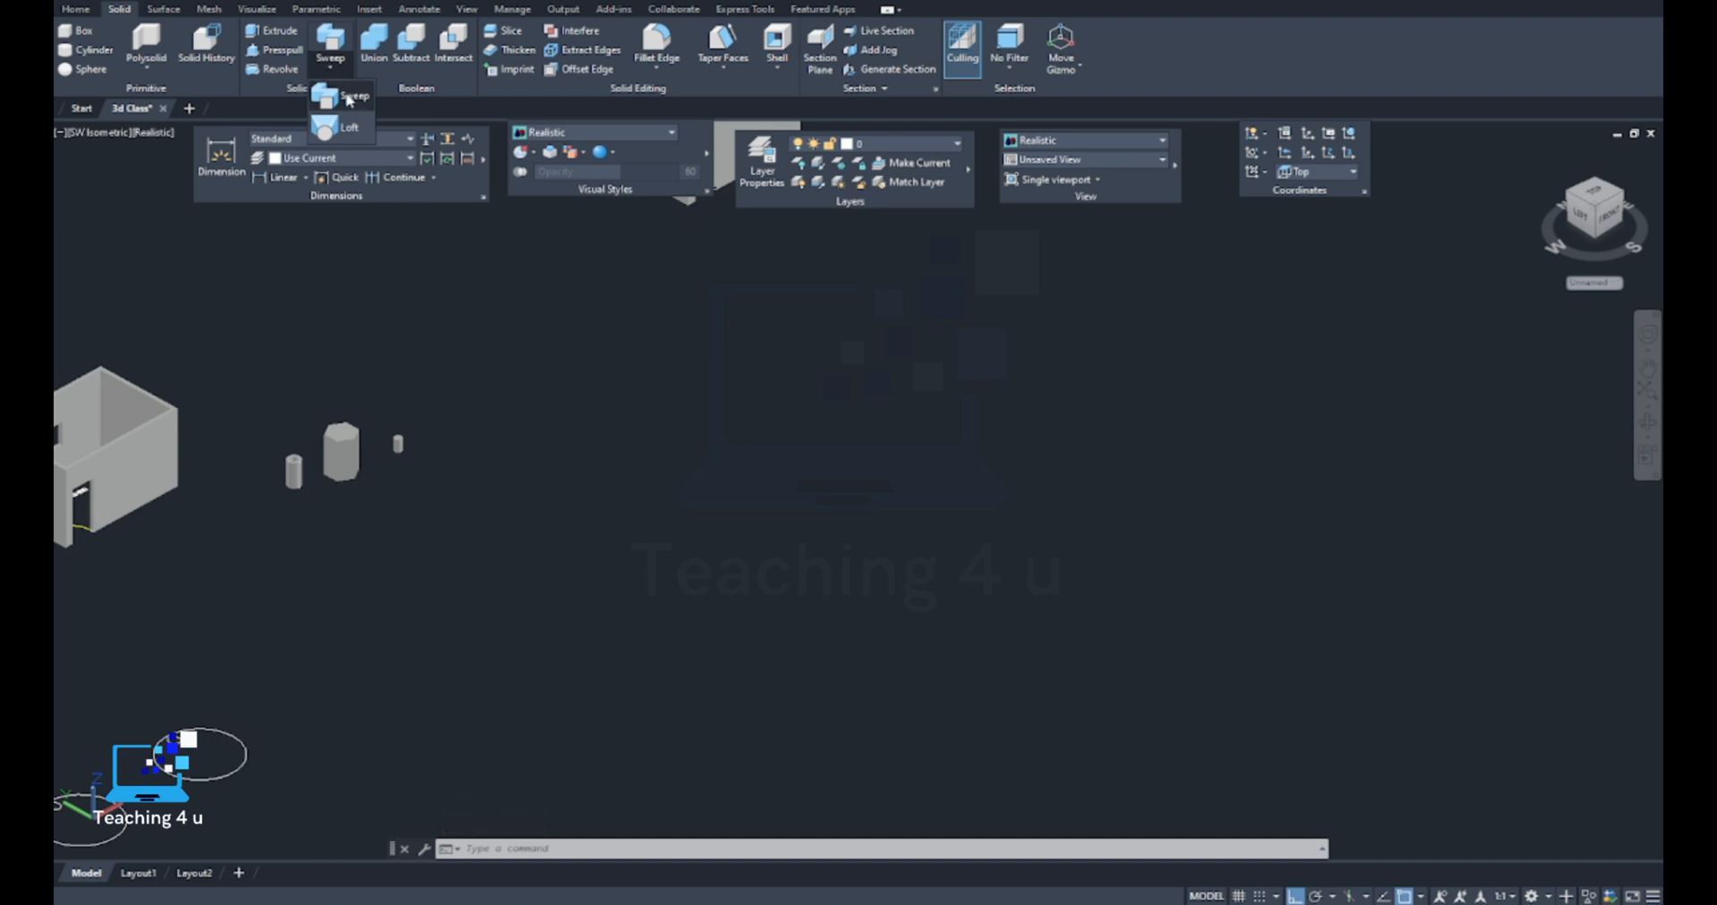
{"action": "key", "text": "Escape"}
{"action": "key", "text": "Escape"}
{"action": "key", "text": "Escape"}
{"action": "middle_click_drag", "start_coordinate": [418, 501], "coordinate": [529, 450]}
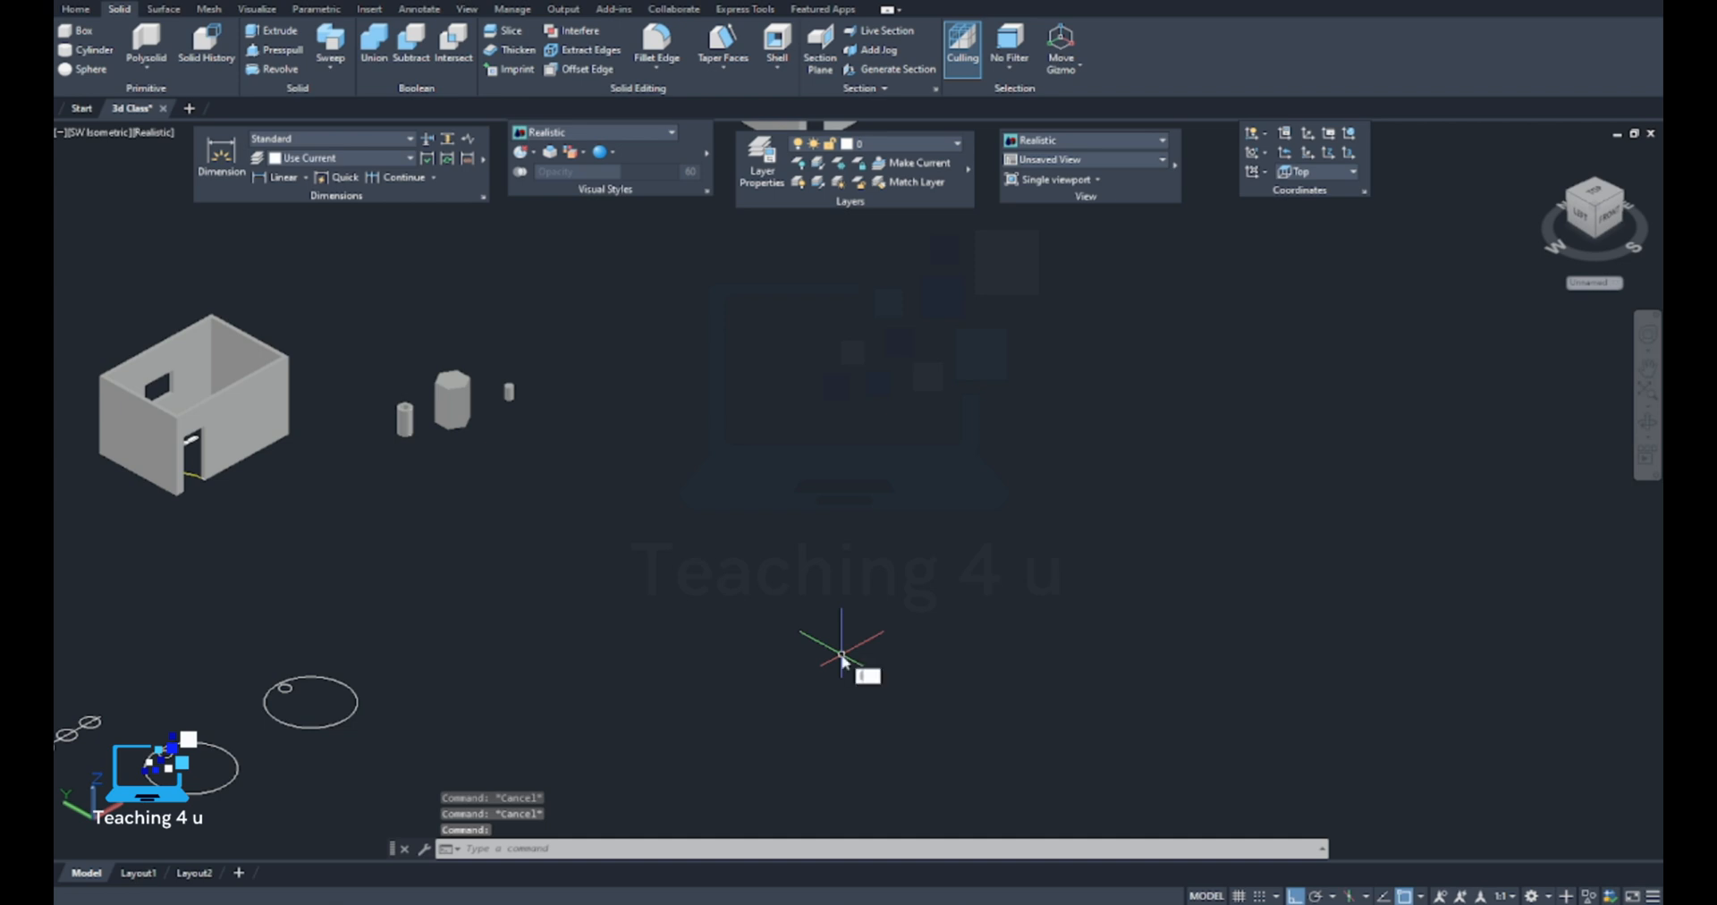
Draw an open path of three connected lines in empty space: up, along the X axis, and back down
{"action": "type", "text": "l"}
{"action": "key", "text": "Return"}
{"action": "left_click", "coordinate": [823, 603]}
{"action": "left_click", "coordinate": [822, 434]}
{"action": "left_click", "coordinate": [990, 343]}
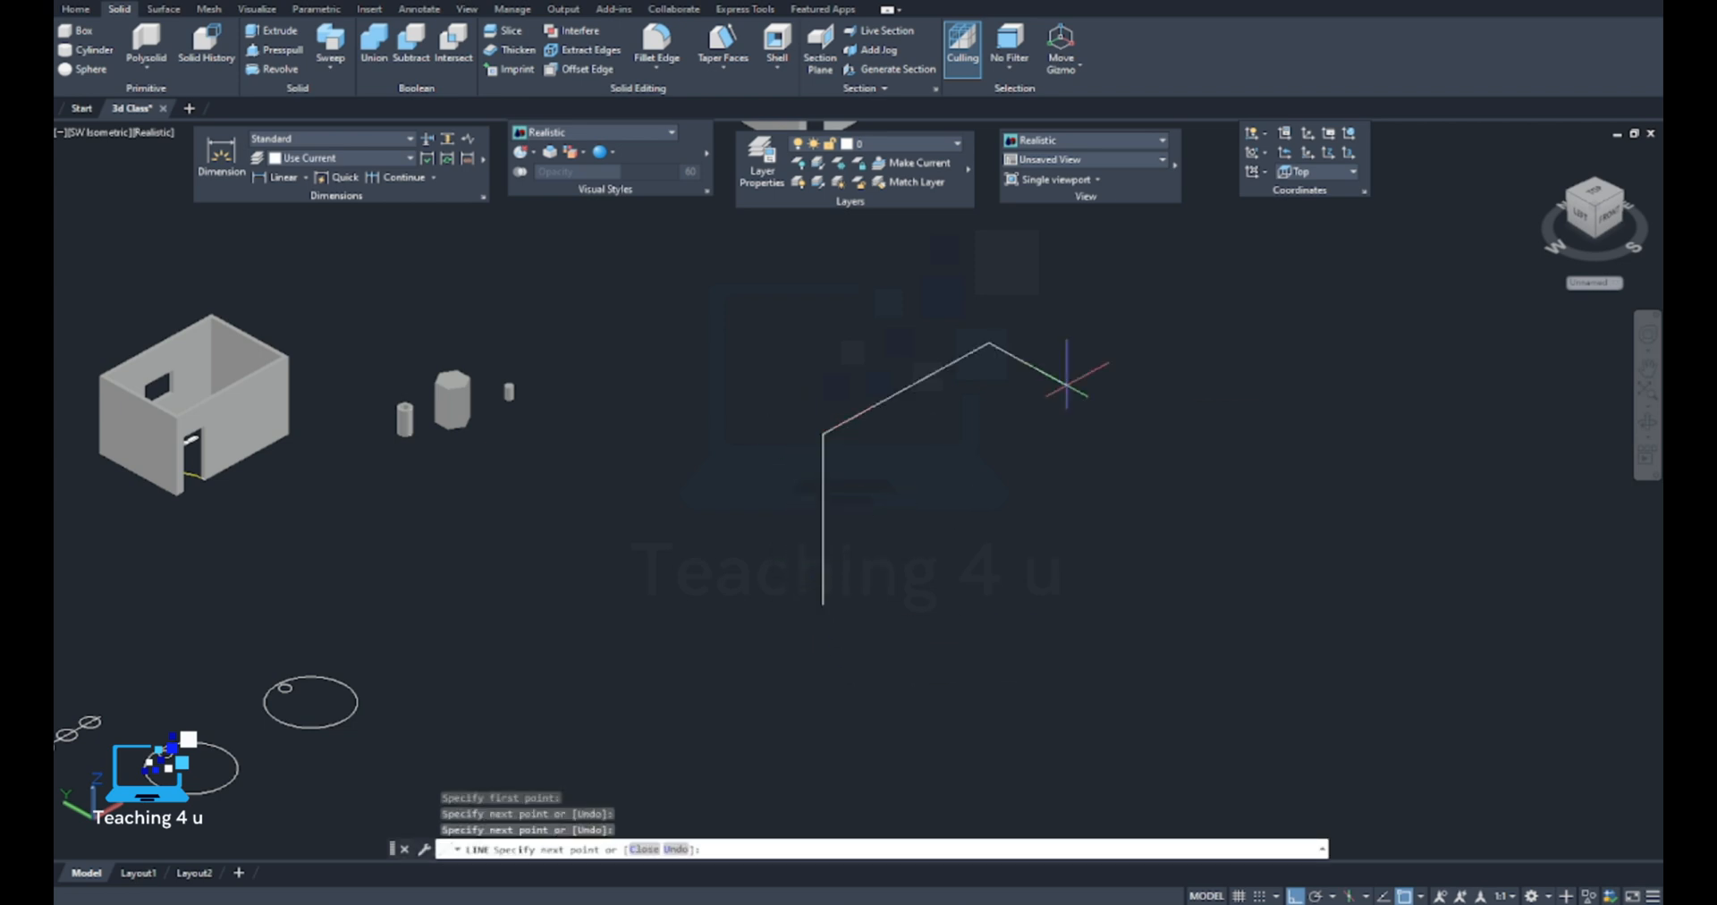
{"action": "left_click", "coordinate": [1043, 506]}
{"action": "key", "text": "Return"}
{"action": "middle_click_drag", "start_coordinate": [992, 517], "coordinate": [881, 546]}
{"action": "scroll", "coordinate": [834, 416], "scroll_direction": "up", "scroll_amount": 2}
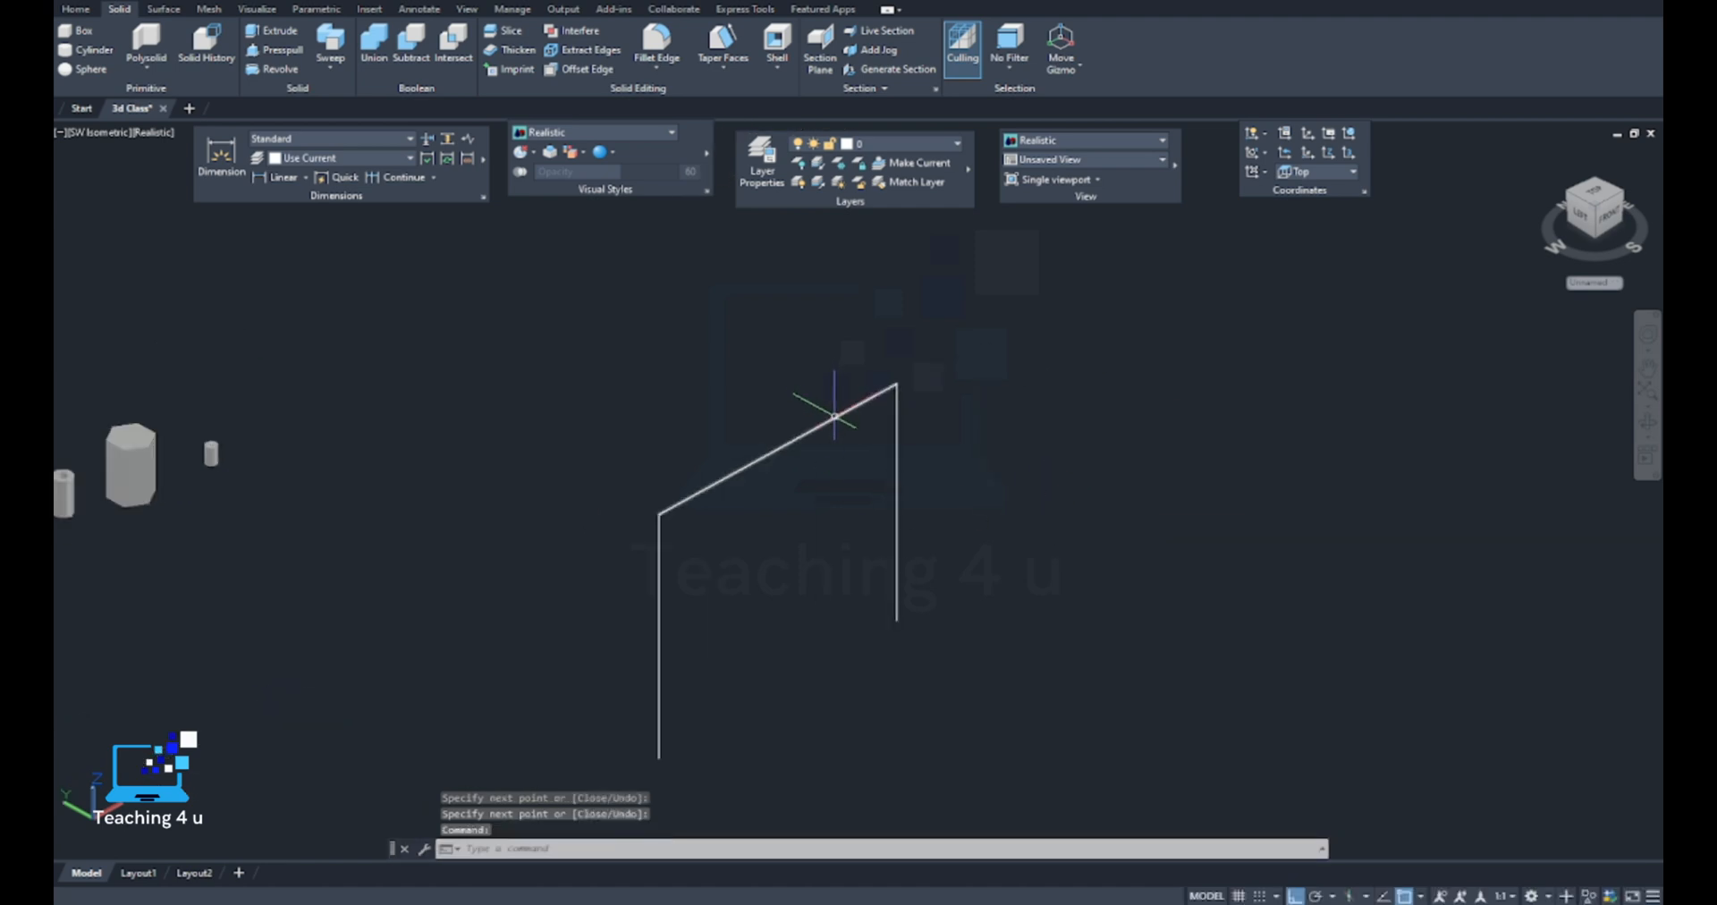
Select a single segment of the three-line path to check it is separate, and erase all three lines
{"action": "left_click", "coordinate": [789, 454]}
{"action": "key", "text": "Escape"}
{"action": "key", "text": "Escape"}
{"action": "scroll", "coordinate": [856, 389], "scroll_direction": "down", "scroll_amount": 4}
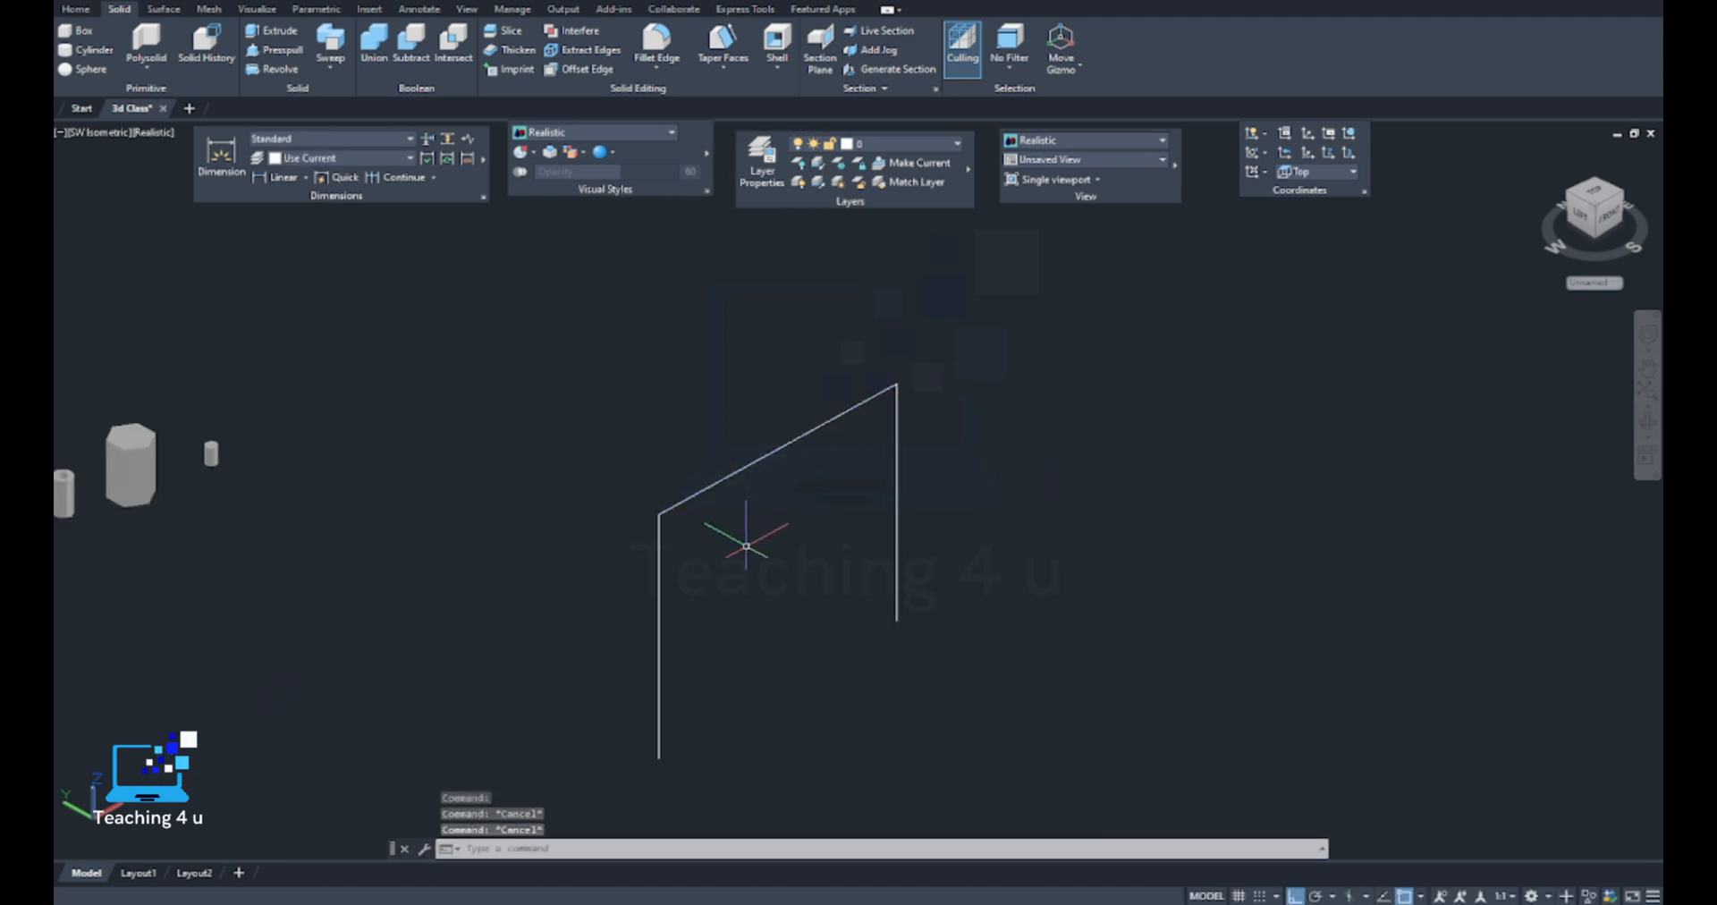
{"action": "left_click", "coordinate": [962, 374]}
{"action": "left_click", "coordinate": [702, 591]}
{"action": "key", "text": "Delete"}
Draw an open path of four connected lines: up, along the X axis, down, and along the X axis again
{"action": "type", "text": "l"}
{"action": "key", "text": "Return"}
{"action": "left_click", "coordinate": [814, 591]}
{"action": "left_click", "coordinate": [814, 488]}
{"action": "left_click", "coordinate": [890, 445]}
{"action": "left_click", "coordinate": [890, 603]}
{"action": "left_click", "coordinate": [1098, 489]}
{"action": "key", "text": "Return"}
Check that the last segment is a separate line, join all four lines into one object and select it to verify
{"action": "left_click", "coordinate": [1024, 526]}
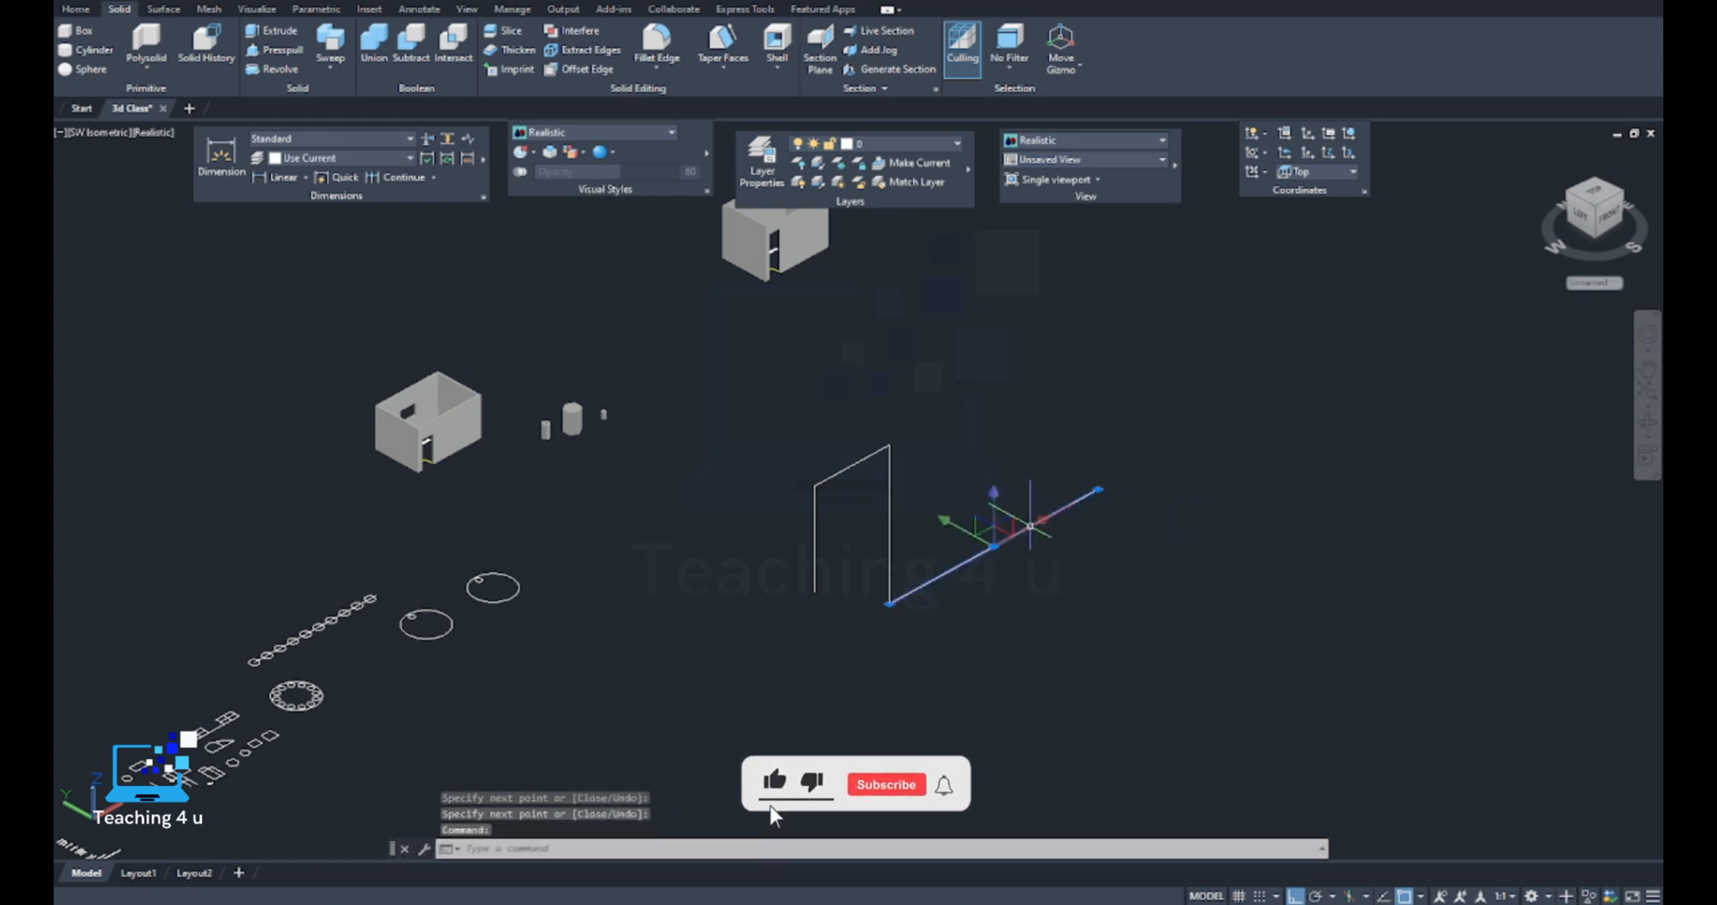
{"action": "scroll", "coordinate": [912, 569], "scroll_direction": "up", "scroll_amount": 5}
{"action": "scroll", "coordinate": [926, 604], "scroll_direction": "down", "scroll_amount": 6}
{"action": "scroll", "coordinate": [926, 604], "scroll_direction": "up", "scroll_amount": 2}
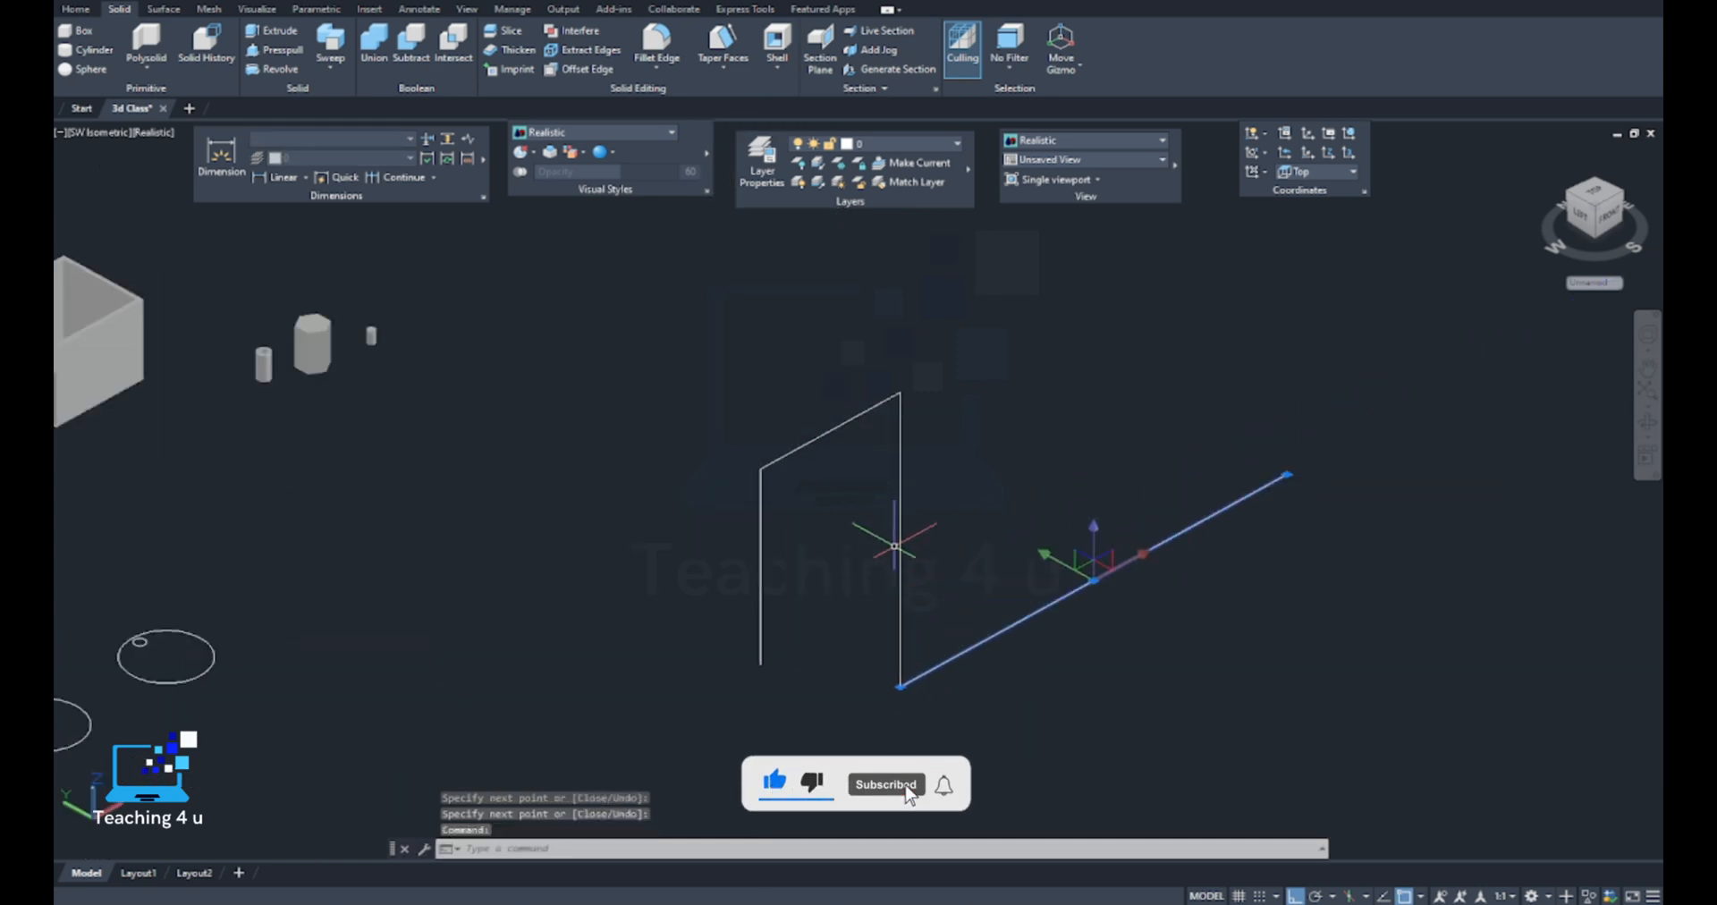
{"action": "key", "text": "Escape"}
{"action": "key", "text": "Escape"}
{"action": "key", "text": "Escape"}
{"action": "type", "text": "join"}
{"action": "key", "text": "Return"}
{"action": "left_click", "coordinate": [1136, 384]}
{"action": "left_click", "coordinate": [756, 668]}
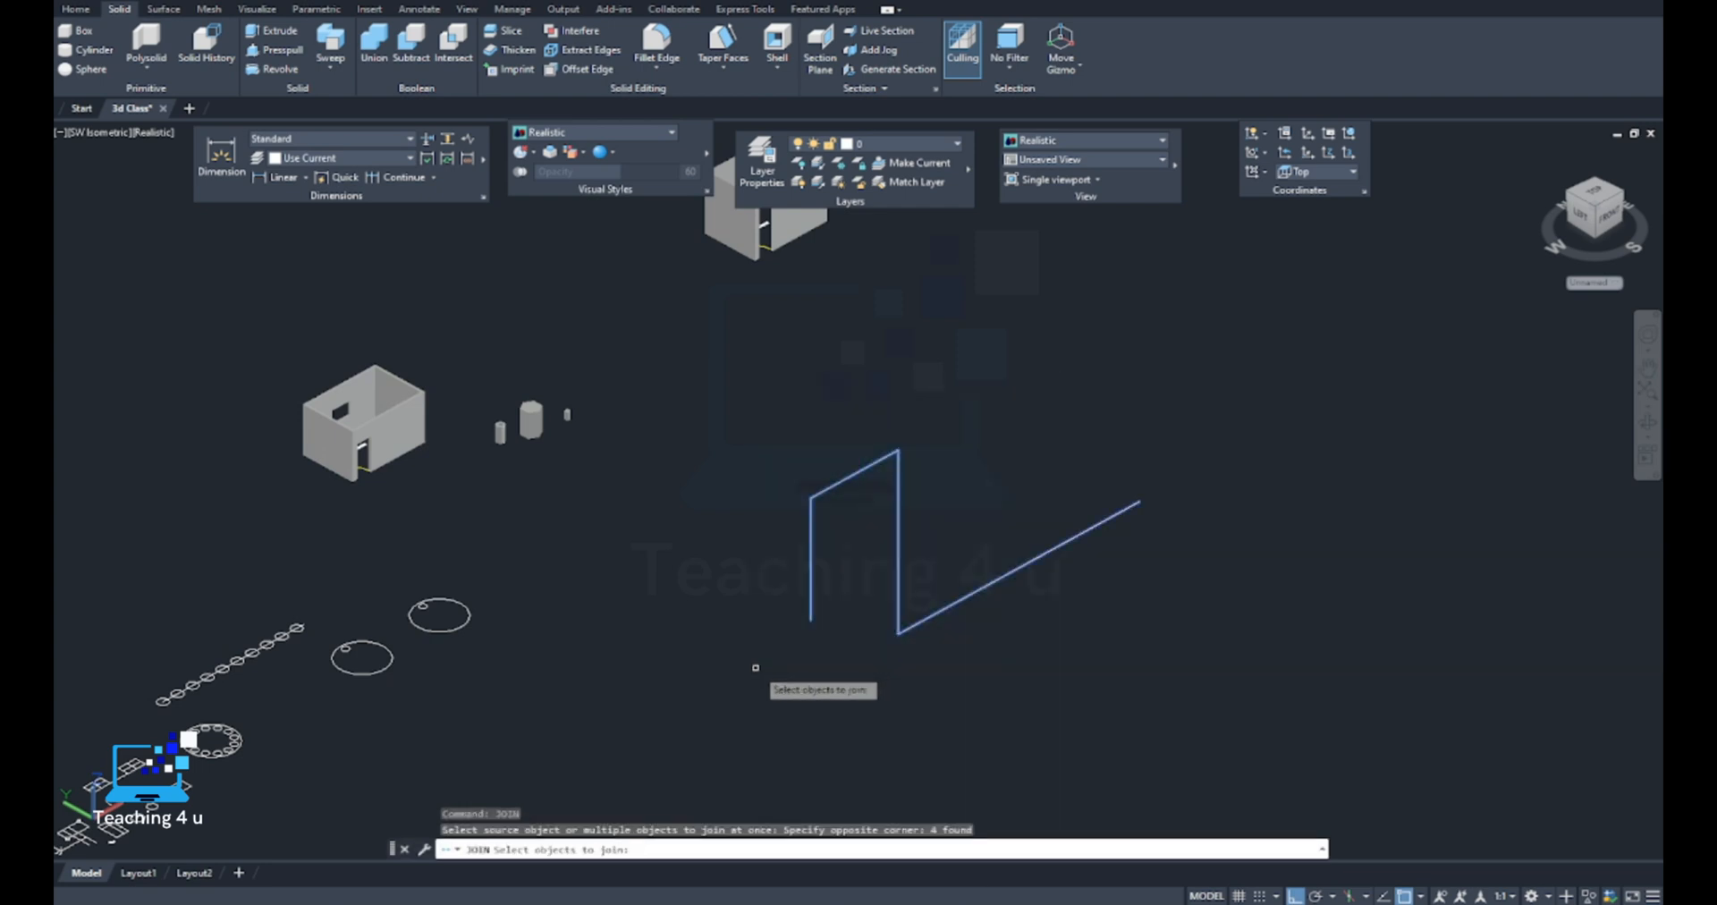
{"action": "key", "text": "Return"}
{"action": "left_click", "coordinate": [897, 562]}
{"action": "key", "text": "Escape"}
Erase the joined four-segment path
{"action": "left_click", "coordinate": [980, 538]}
{"action": "left_click", "coordinate": [894, 581]}
{"action": "key", "text": "Delete"}
Draw a flat zigzag polyline with four segments in the ground plane and select it to check it is one object
{"action": "middle_click_drag", "start_coordinate": [971, 623], "coordinate": [934, 601]}
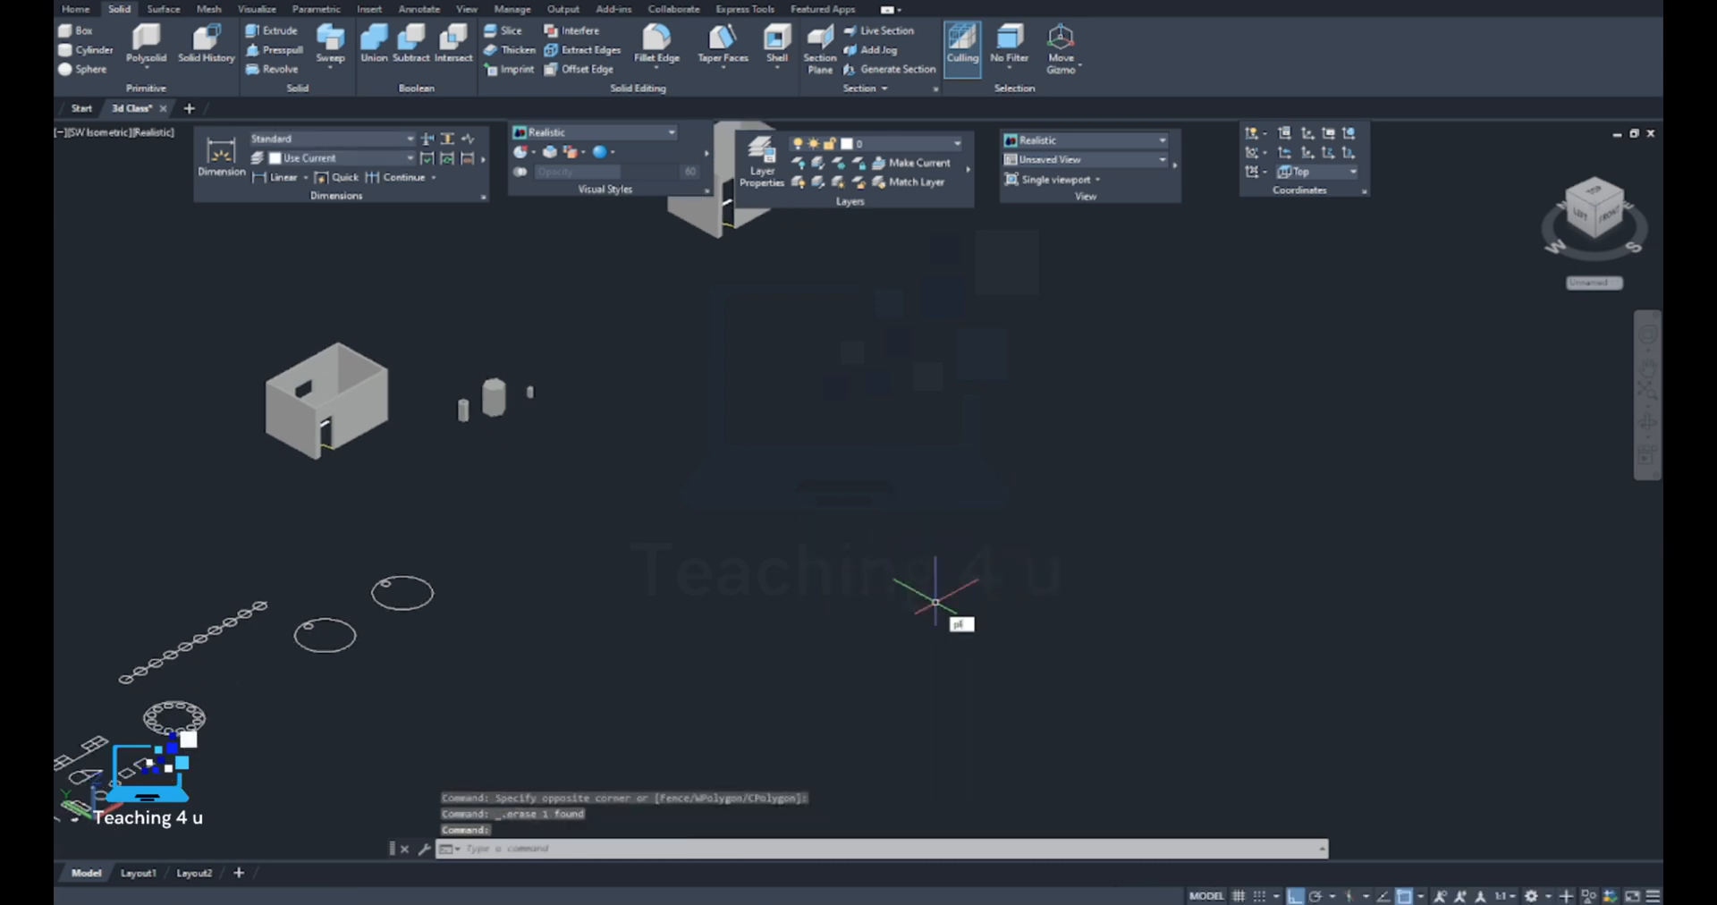
{"action": "key", "text": "Return"}
{"action": "left_click", "coordinate": [884, 662]}
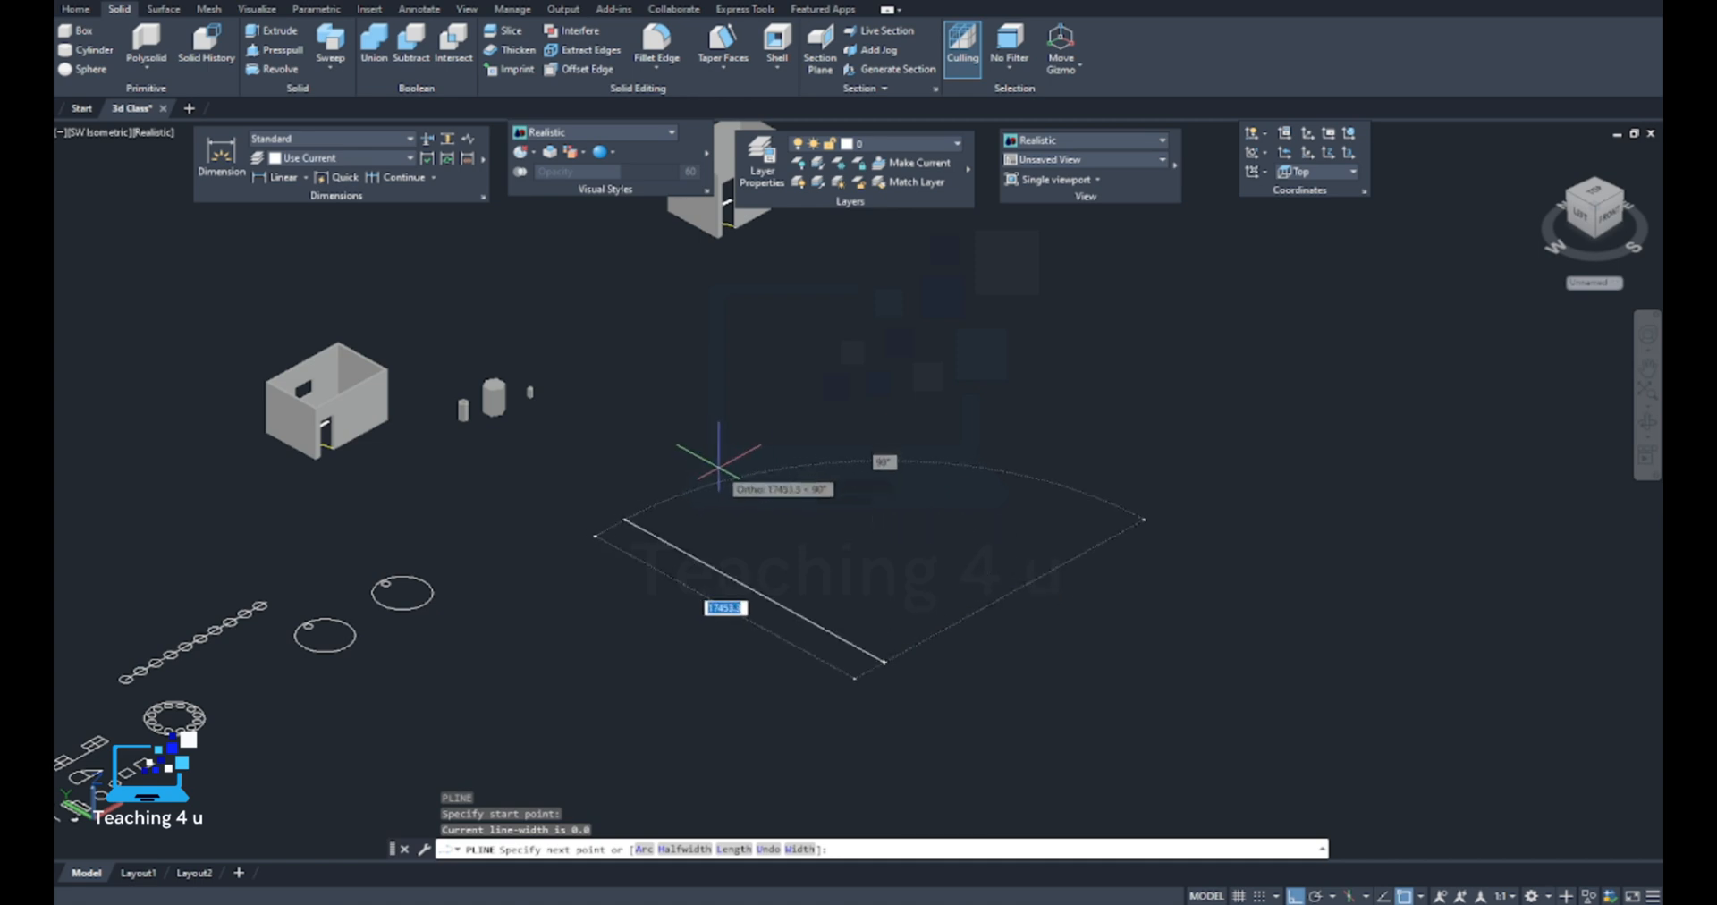
{"action": "left_click", "coordinate": [957, 623]}
{"action": "left_click", "coordinate": [1103, 703]}
{"action": "left_click", "coordinate": [1260, 619]}
{"action": "left_click", "coordinate": [1362, 675]}
{"action": "key", "text": "Escape"}
{"action": "middle_click_drag", "start_coordinate": [1346, 673], "coordinate": [980, 557]}
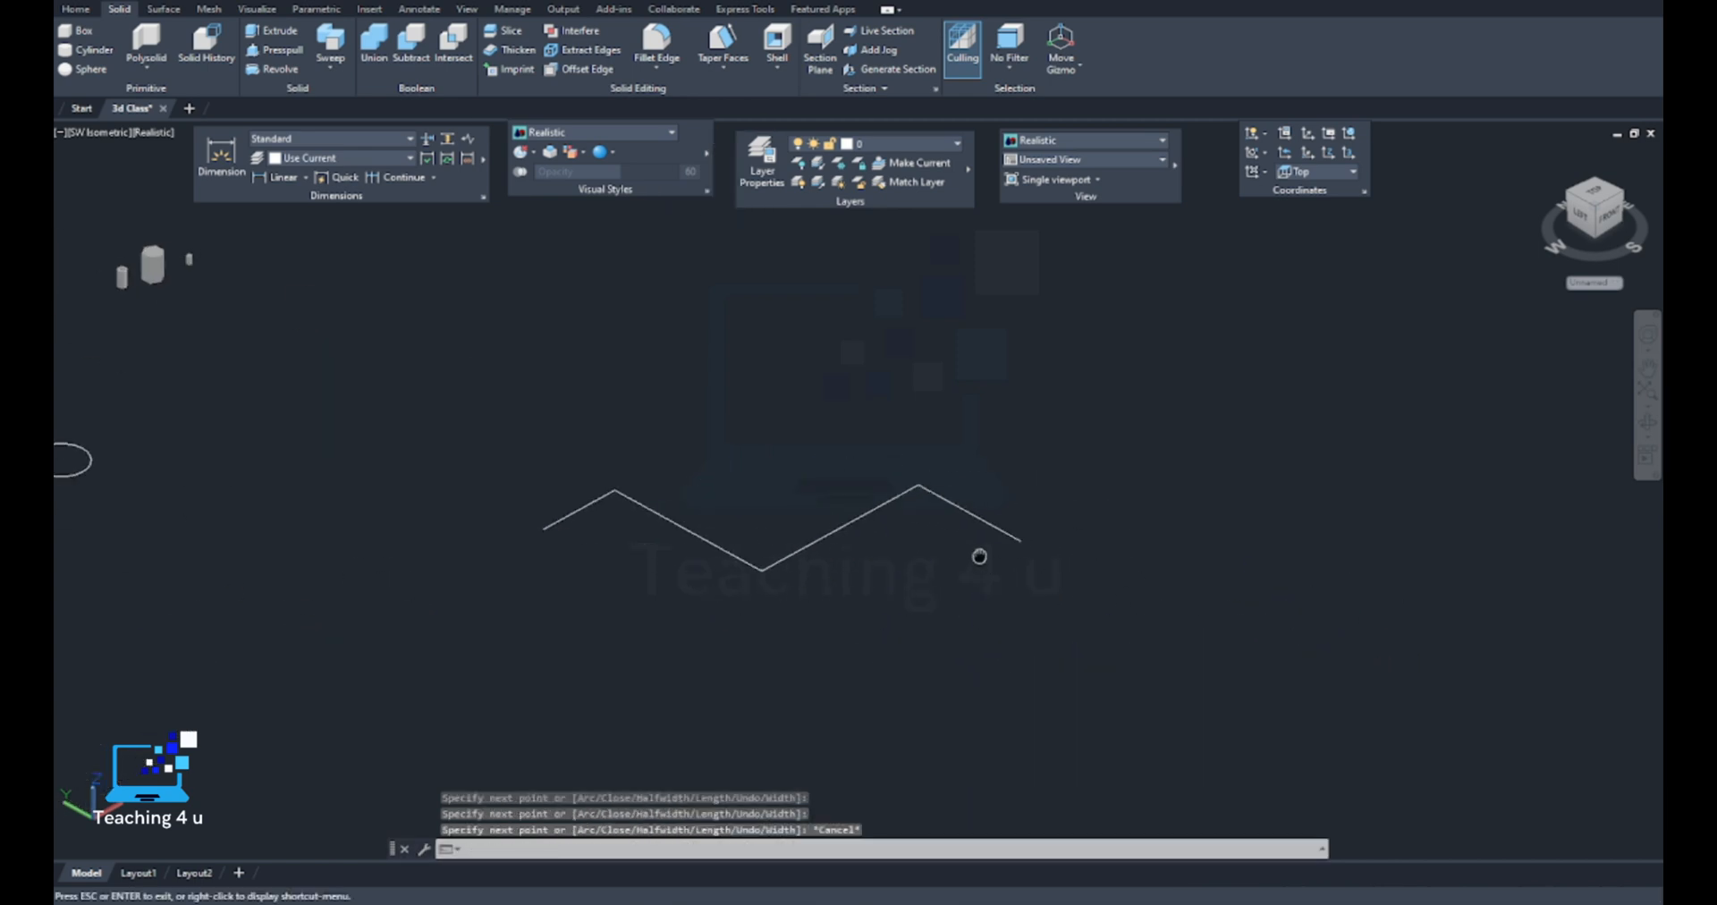
{"action": "left_click", "coordinate": [888, 498]}
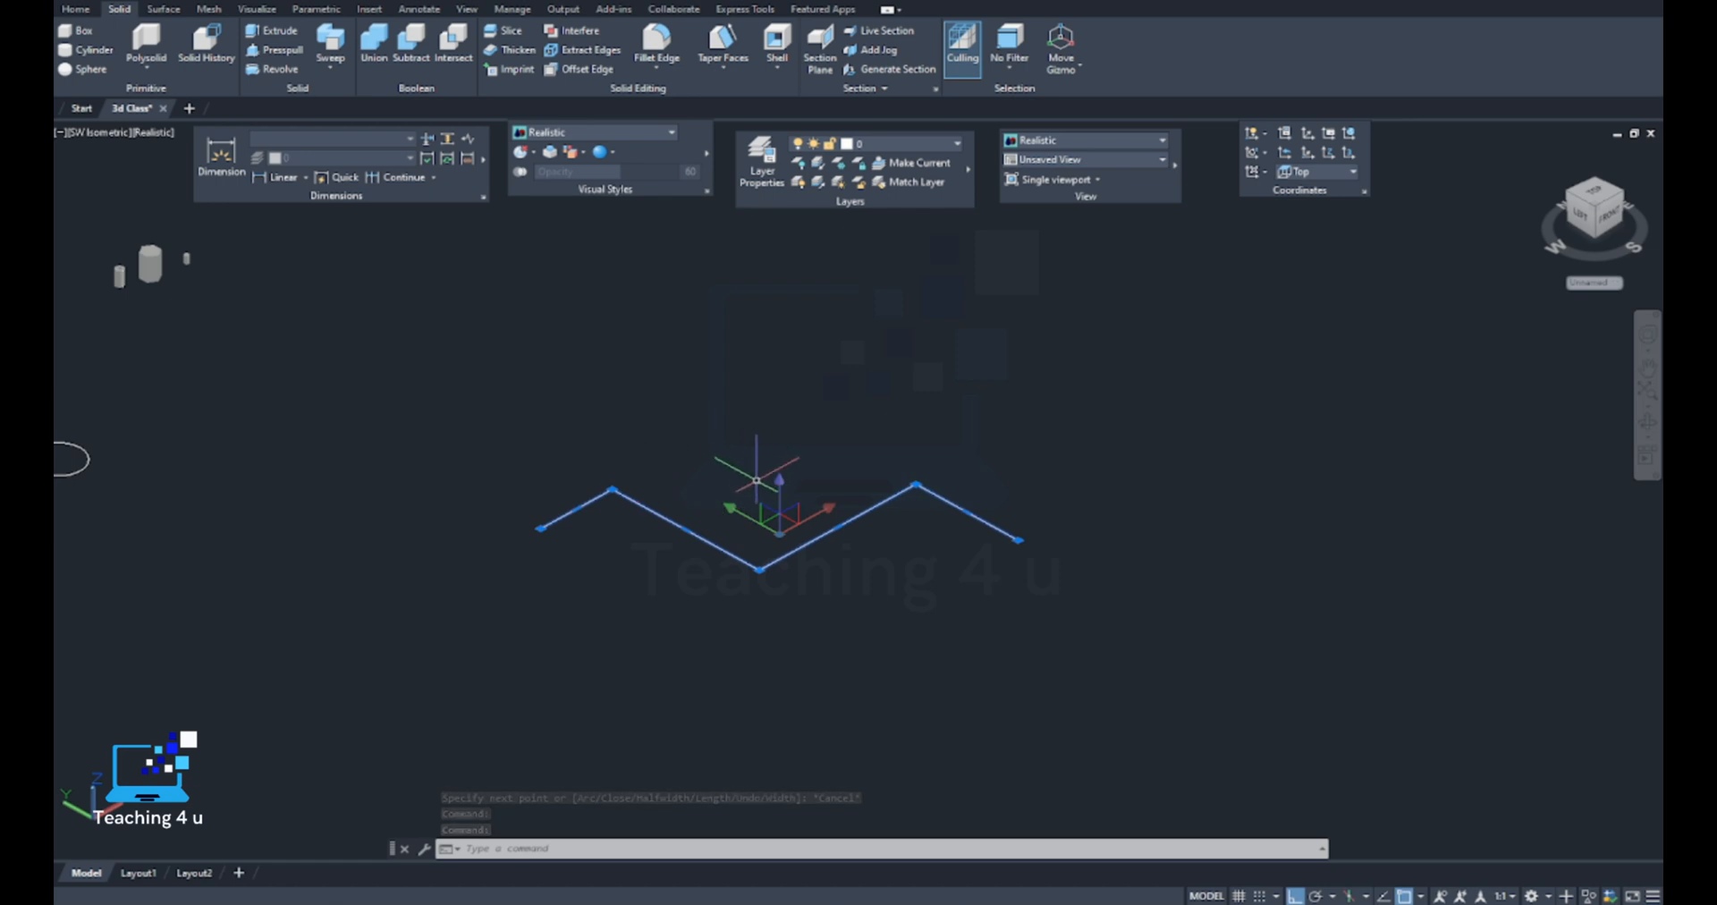
{"action": "key", "text": "Escape"}
{"action": "key", "text": "Escape"}
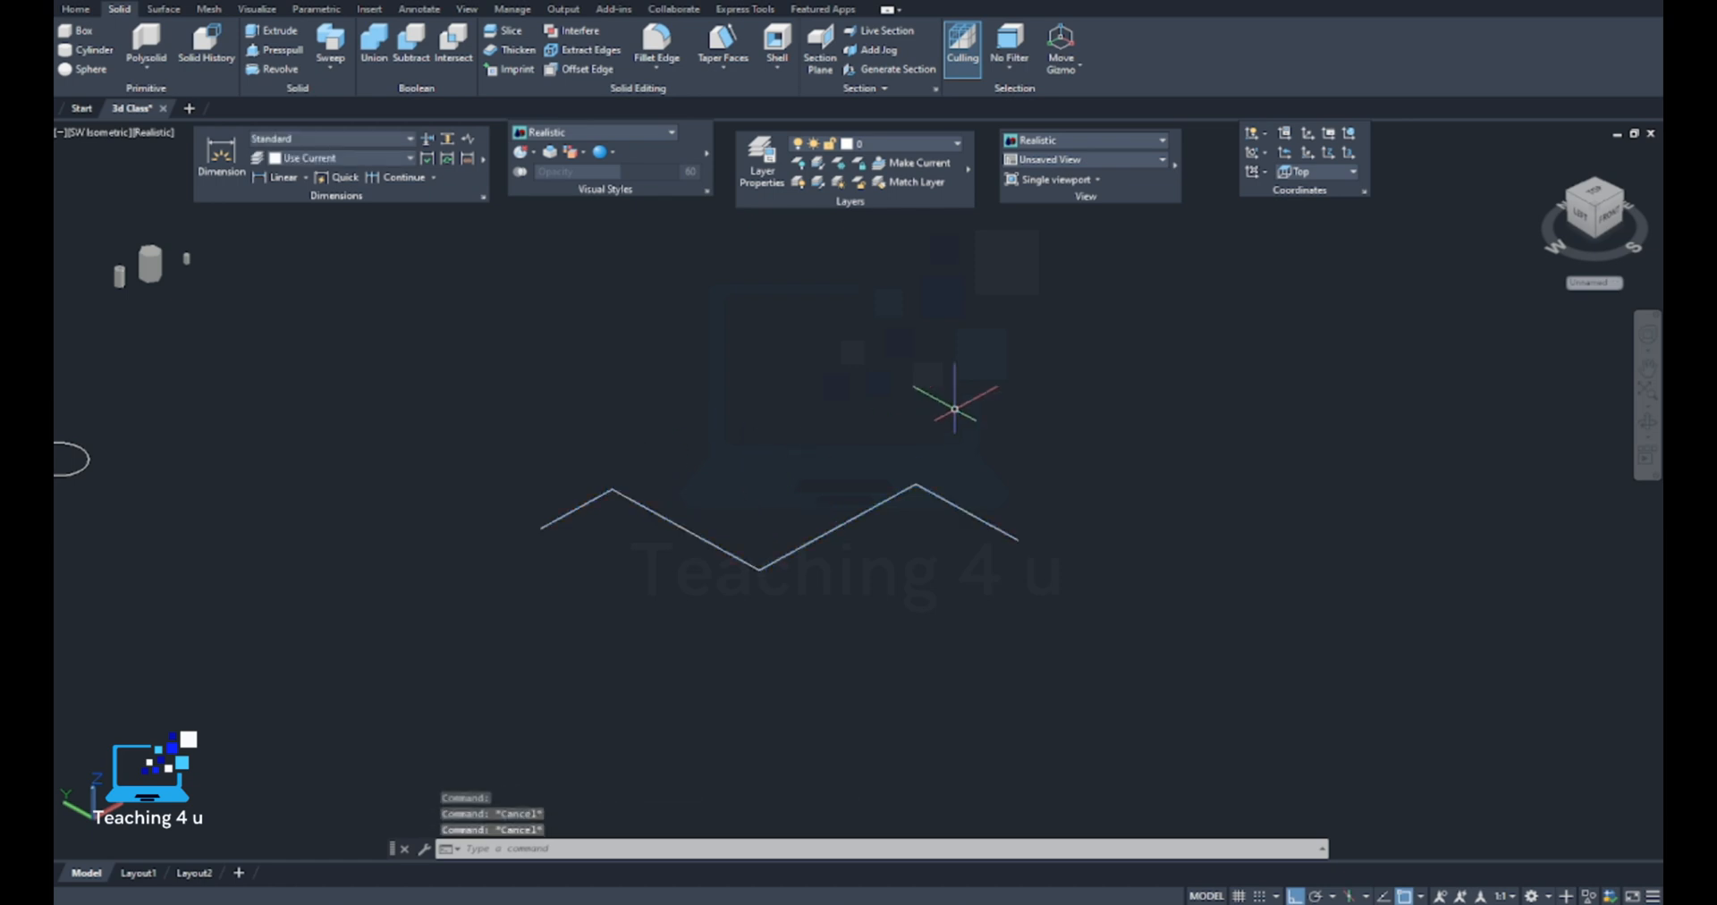
Erase the flat zigzag polyline
{"action": "left_click", "coordinate": [955, 411]}
{"action": "left_click", "coordinate": [766, 545]}
{"action": "key", "text": "Delete"}
{"action": "scroll", "coordinate": [729, 545], "scroll_direction": "down", "scroll_amount": 3}
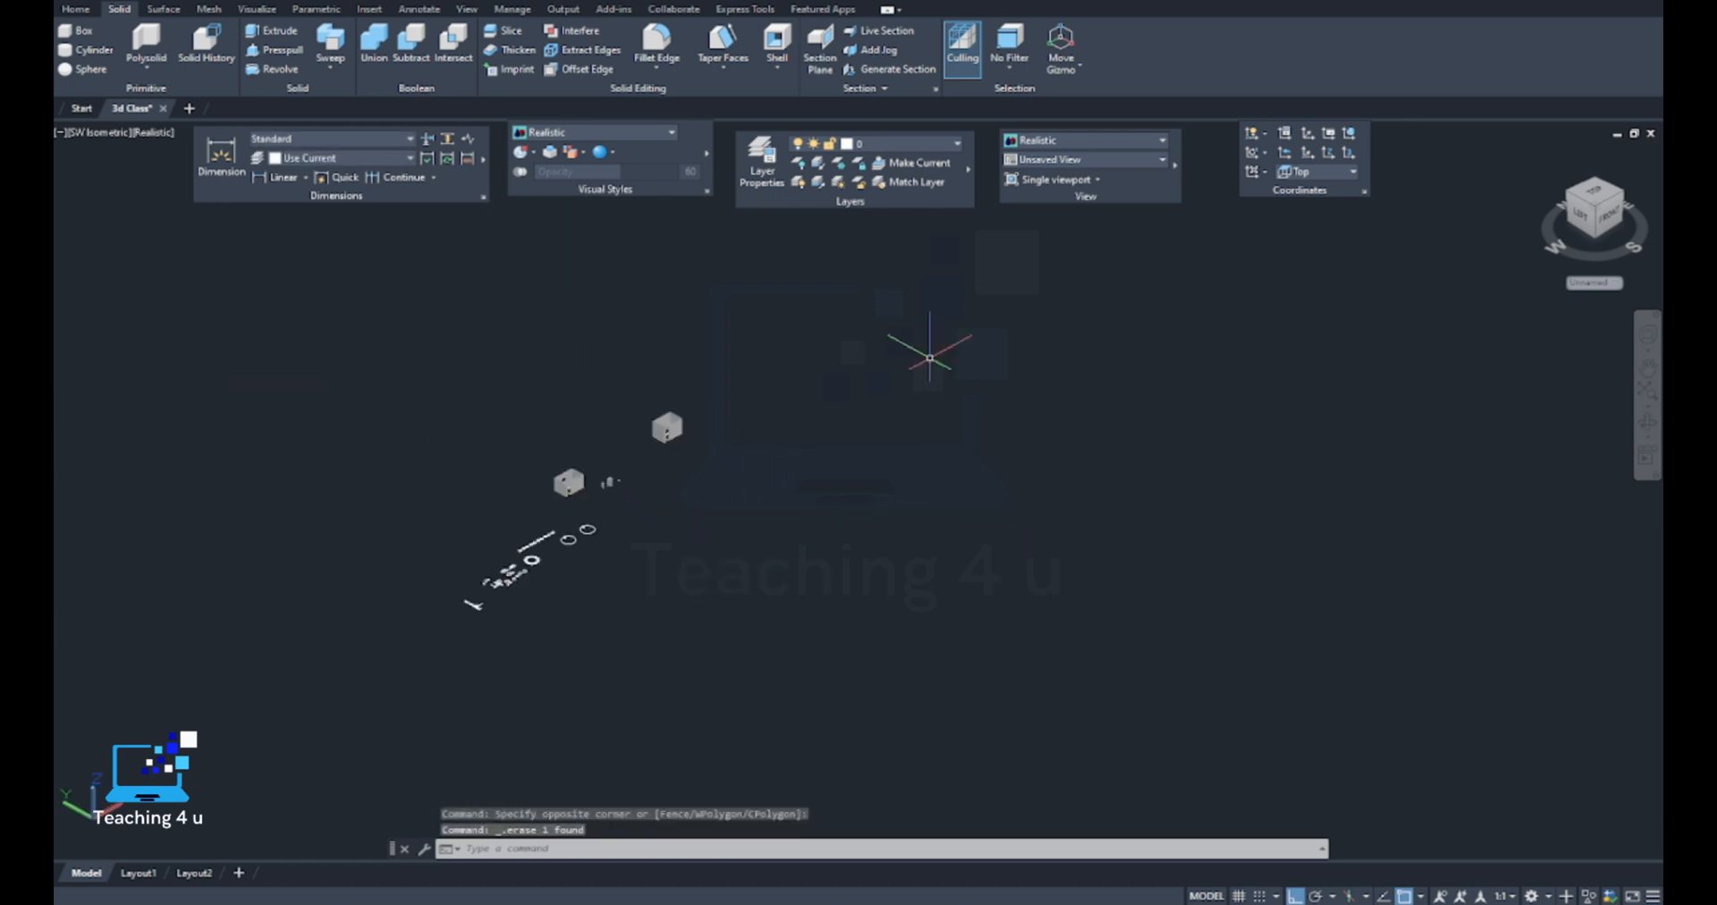
Switch the model view to SW Isometric
{"action": "left_click", "coordinate": [1082, 160]}
{"action": "left_click", "coordinate": [1048, 273]}
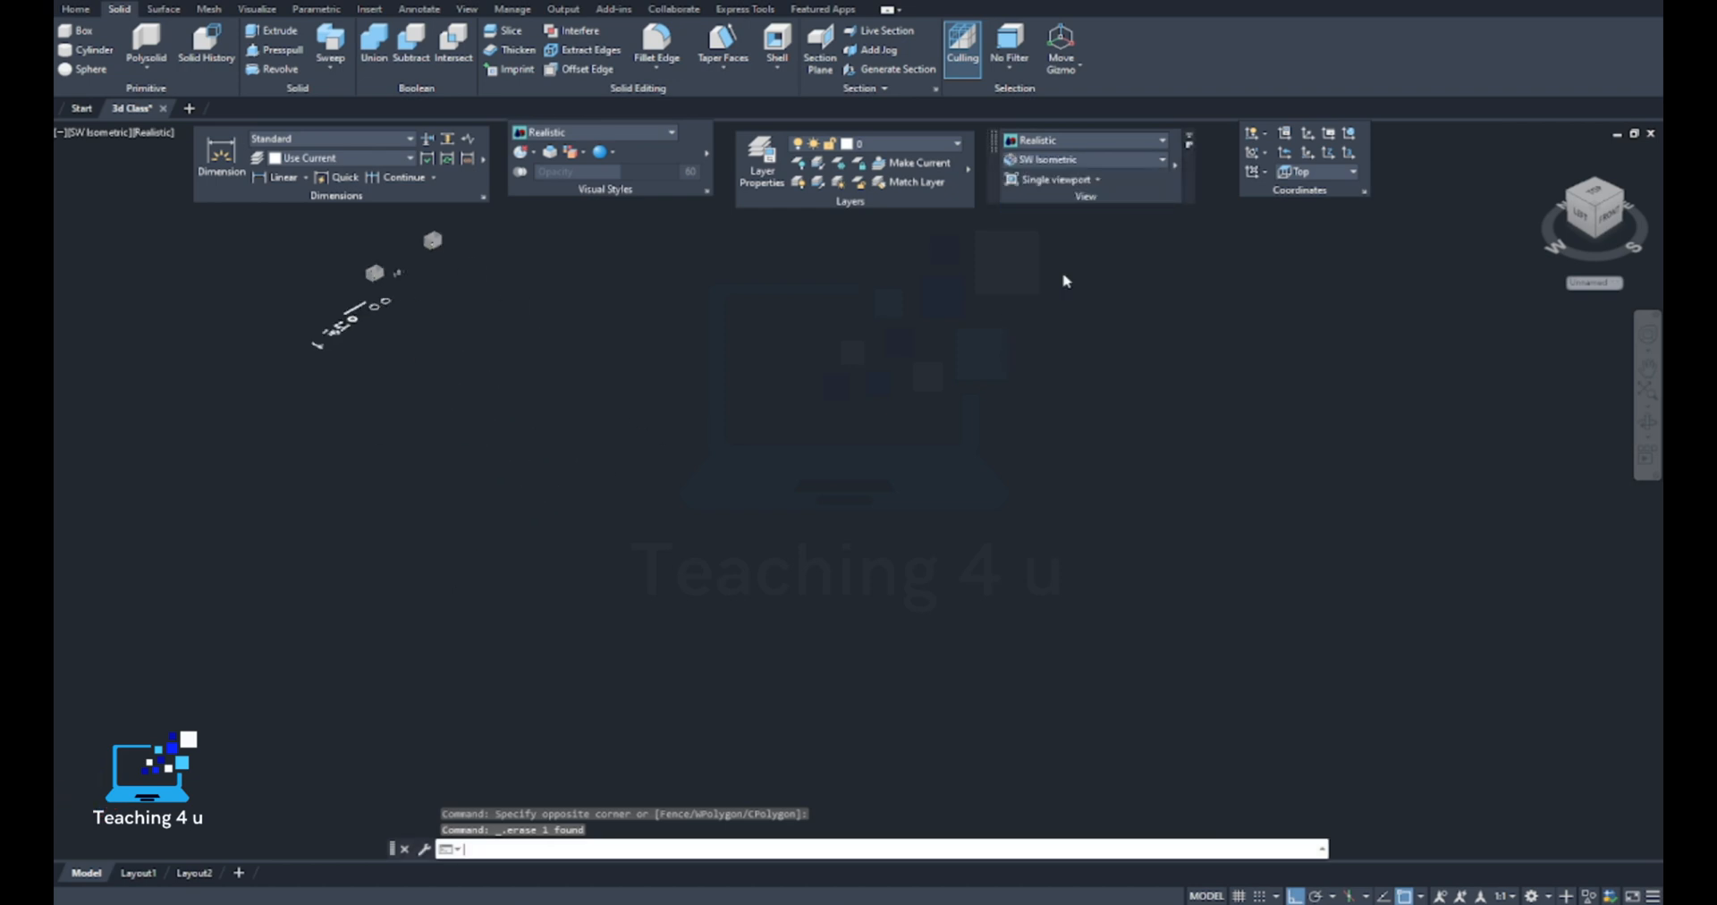
{"action": "middle_click_drag", "start_coordinate": [716, 396], "coordinate": [1003, 592]}
{"action": "scroll", "coordinate": [713, 418], "scroll_direction": "up", "scroll_amount": 4}
{"action": "middle_click_drag", "start_coordinate": [667, 403], "coordinate": [789, 589]}
{"action": "scroll", "coordinate": [648, 583], "scroll_direction": "up", "scroll_amount": 4}
{"action": "key", "text": "Escape"}
{"action": "key", "text": "Escape"}
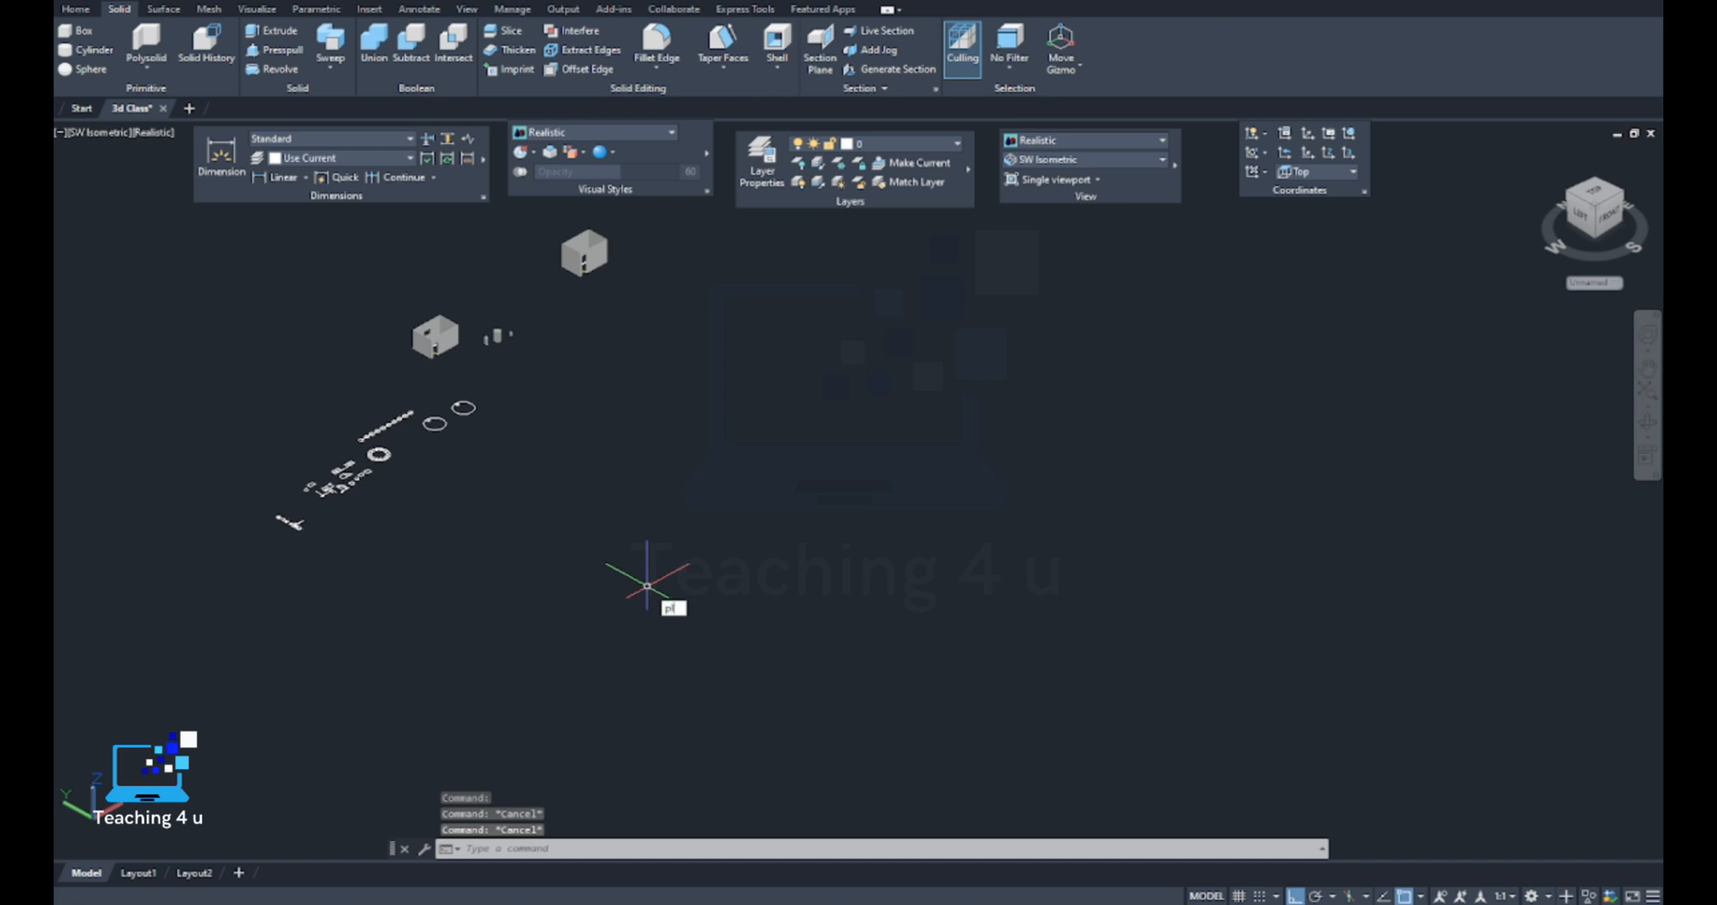
{"action": "key", "text": "Escape"}
Set the coordinate system to Front for drawing vertical geometry
{"action": "left_click", "coordinate": [1323, 179]}
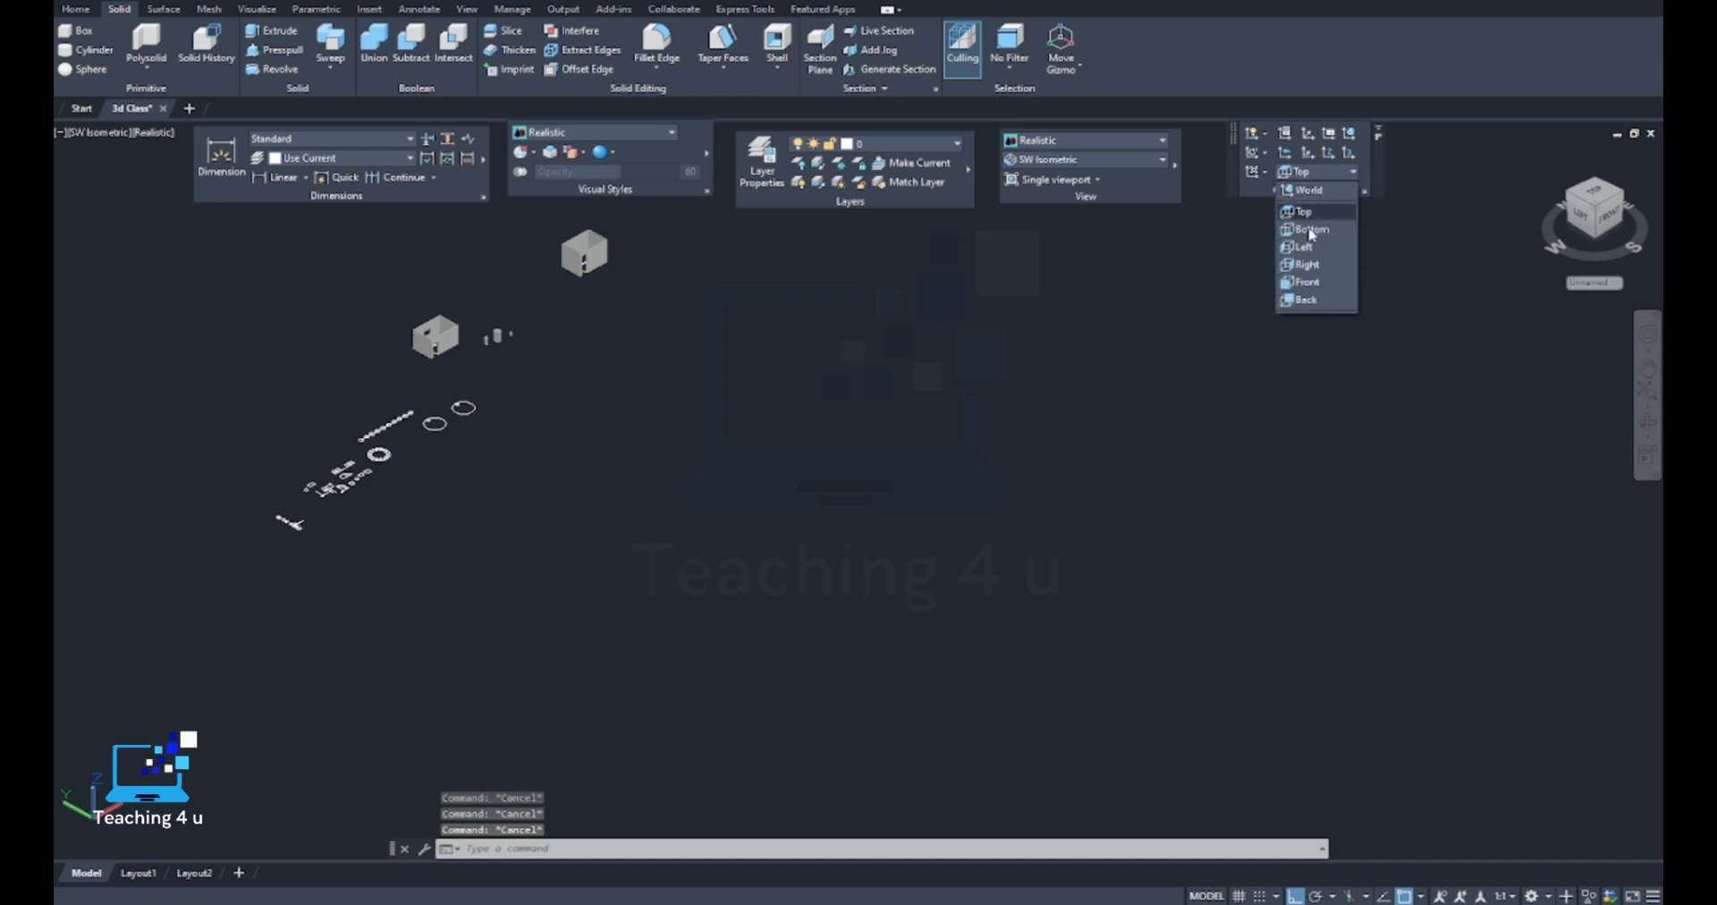
{"action": "left_click", "coordinate": [1315, 274]}
{"action": "middle_click_drag", "start_coordinate": [680, 428], "coordinate": [843, 501]}
{"action": "scroll", "coordinate": [693, 593], "scroll_direction": "up", "scroll_amount": 2}
{"action": "key", "text": "Escape"}
{"action": "key", "text": "Escape"}
Draw a stepped polyline with six segments in the front plane, alternating vertical and X-axis runs, starting upward from its lower end
{"action": "type", "text": "pl"}
{"action": "key", "text": "Return"}
{"action": "left_click", "coordinate": [770, 629]}
{"action": "left_click", "coordinate": [770, 498]}
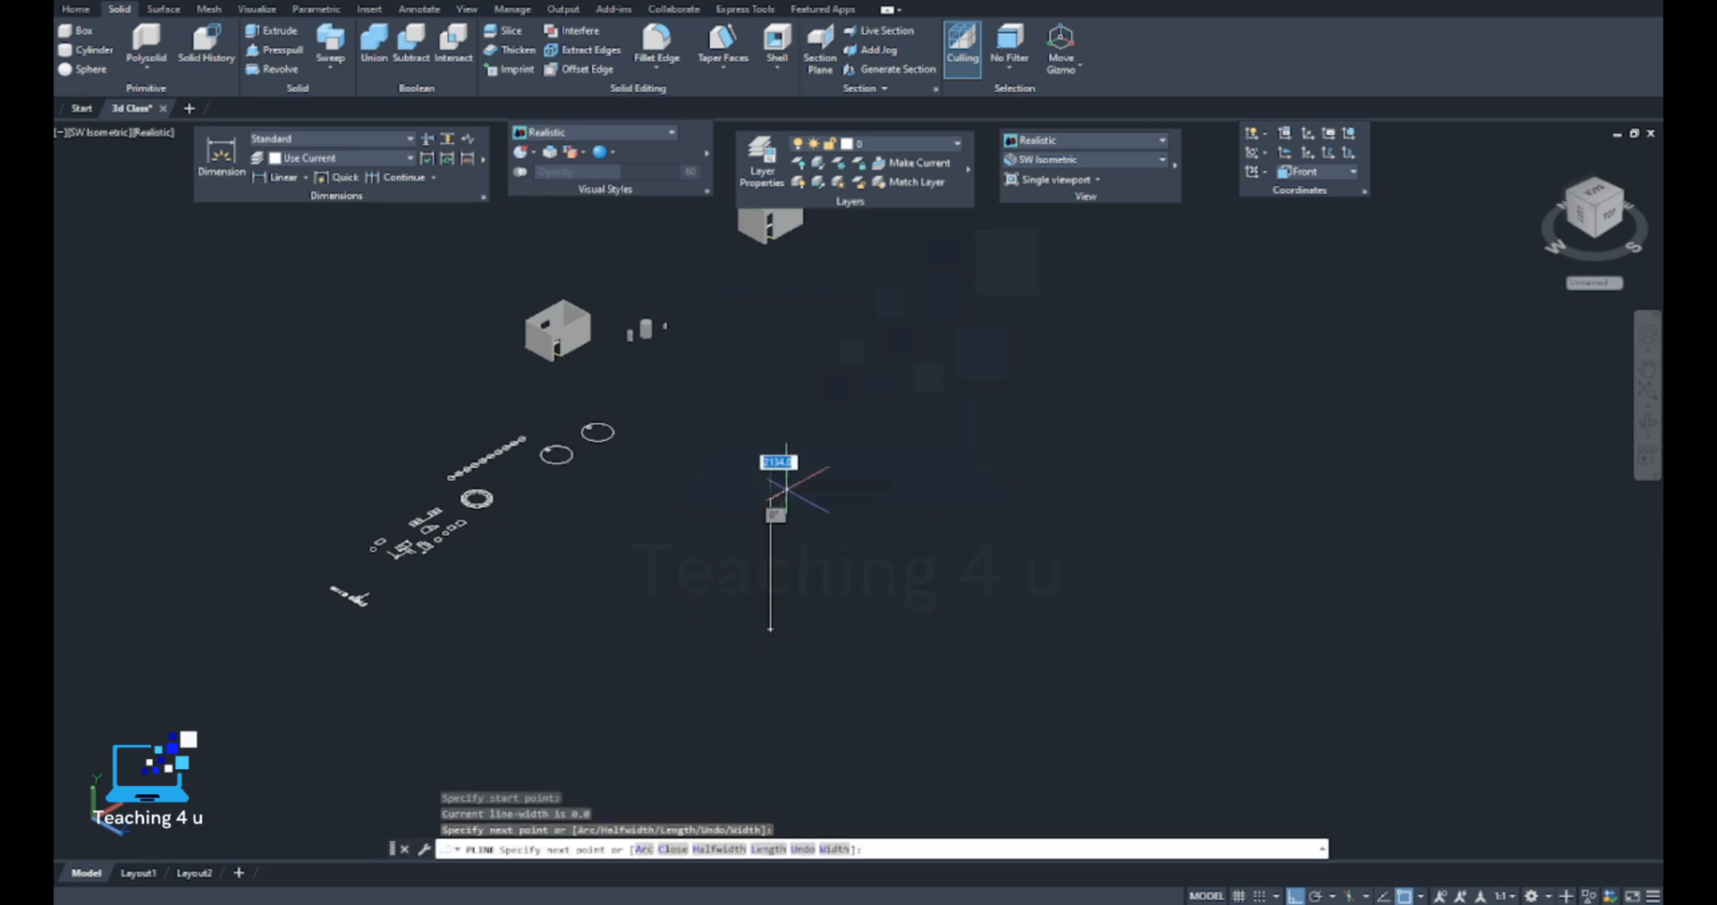
{"action": "left_click", "coordinate": [965, 391]}
{"action": "left_click", "coordinate": [984, 505]}
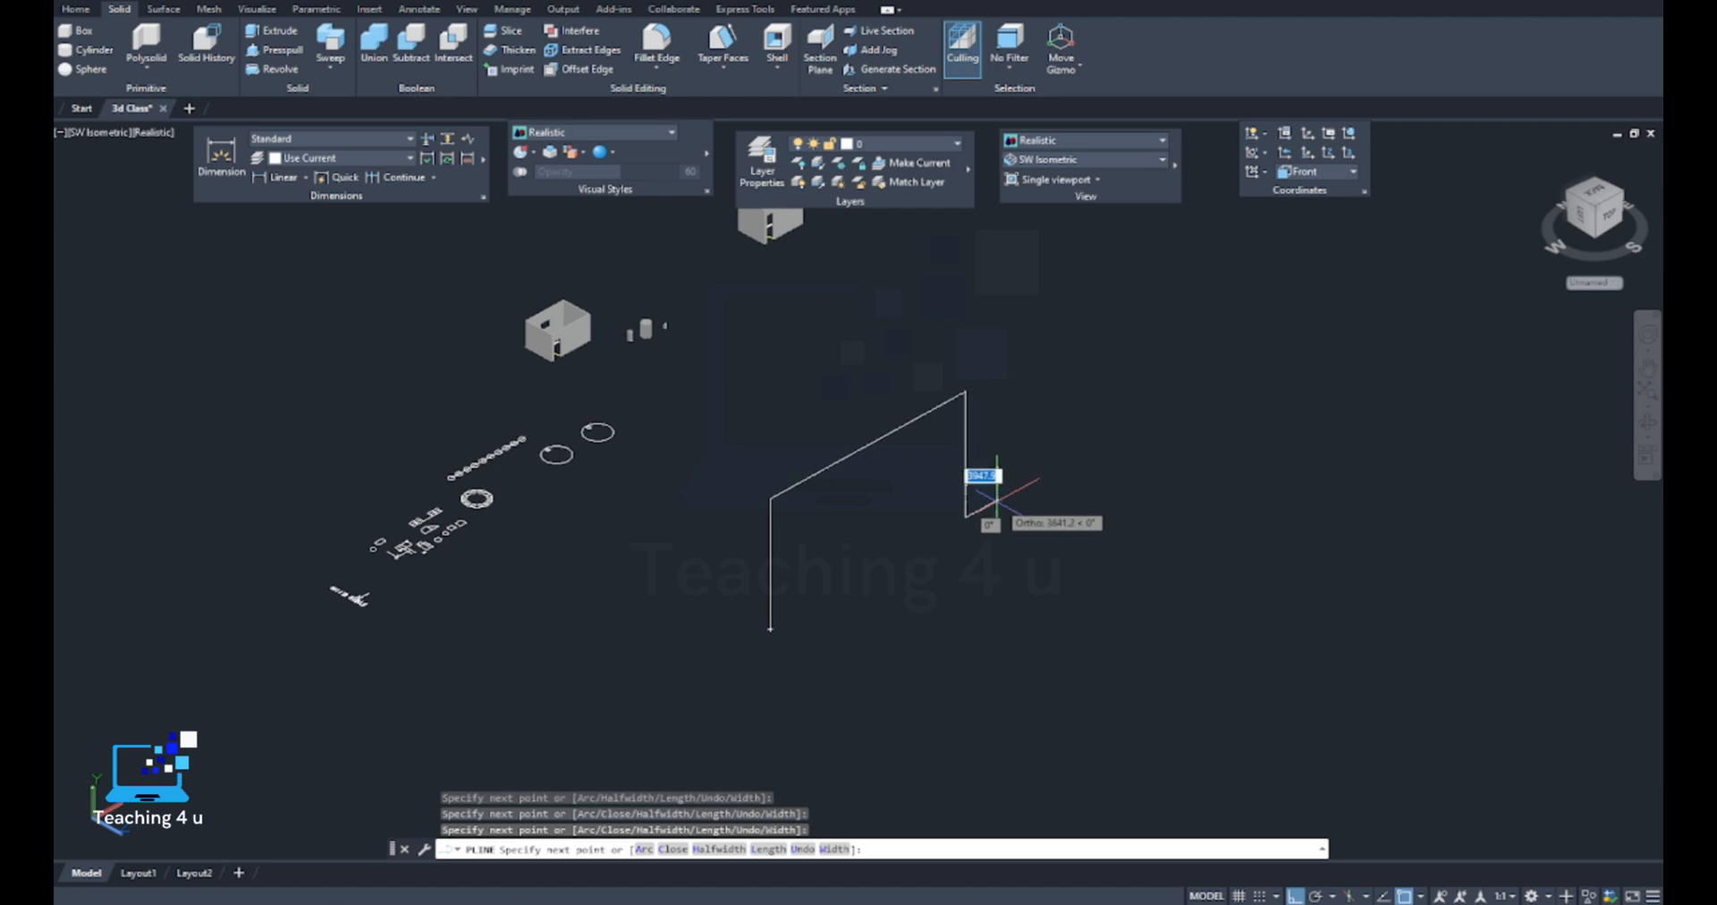
{"action": "left_click", "coordinate": [1149, 416]}
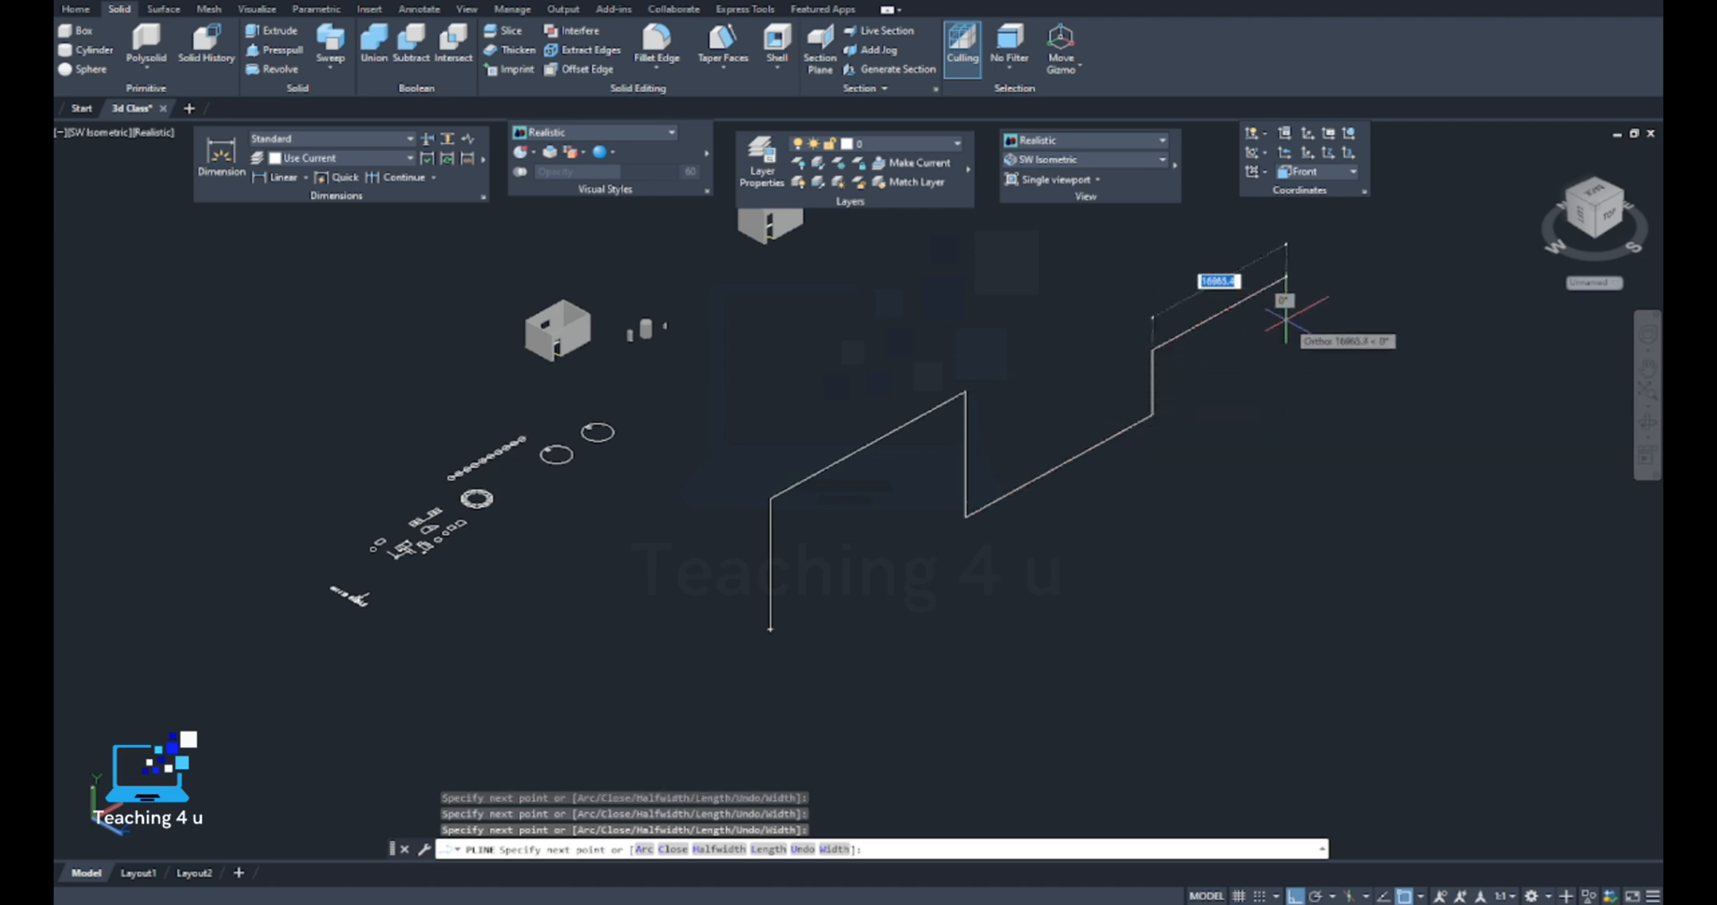
{"action": "key", "text": "Escape"}
{"action": "scroll", "coordinate": [771, 593], "scroll_direction": "up", "scroll_amount": 5}
{"action": "scroll", "coordinate": [786, 602], "scroll_direction": "down", "scroll_amount": 5}
{"action": "type", "text": "c"}
{"action": "key", "text": "Return"}
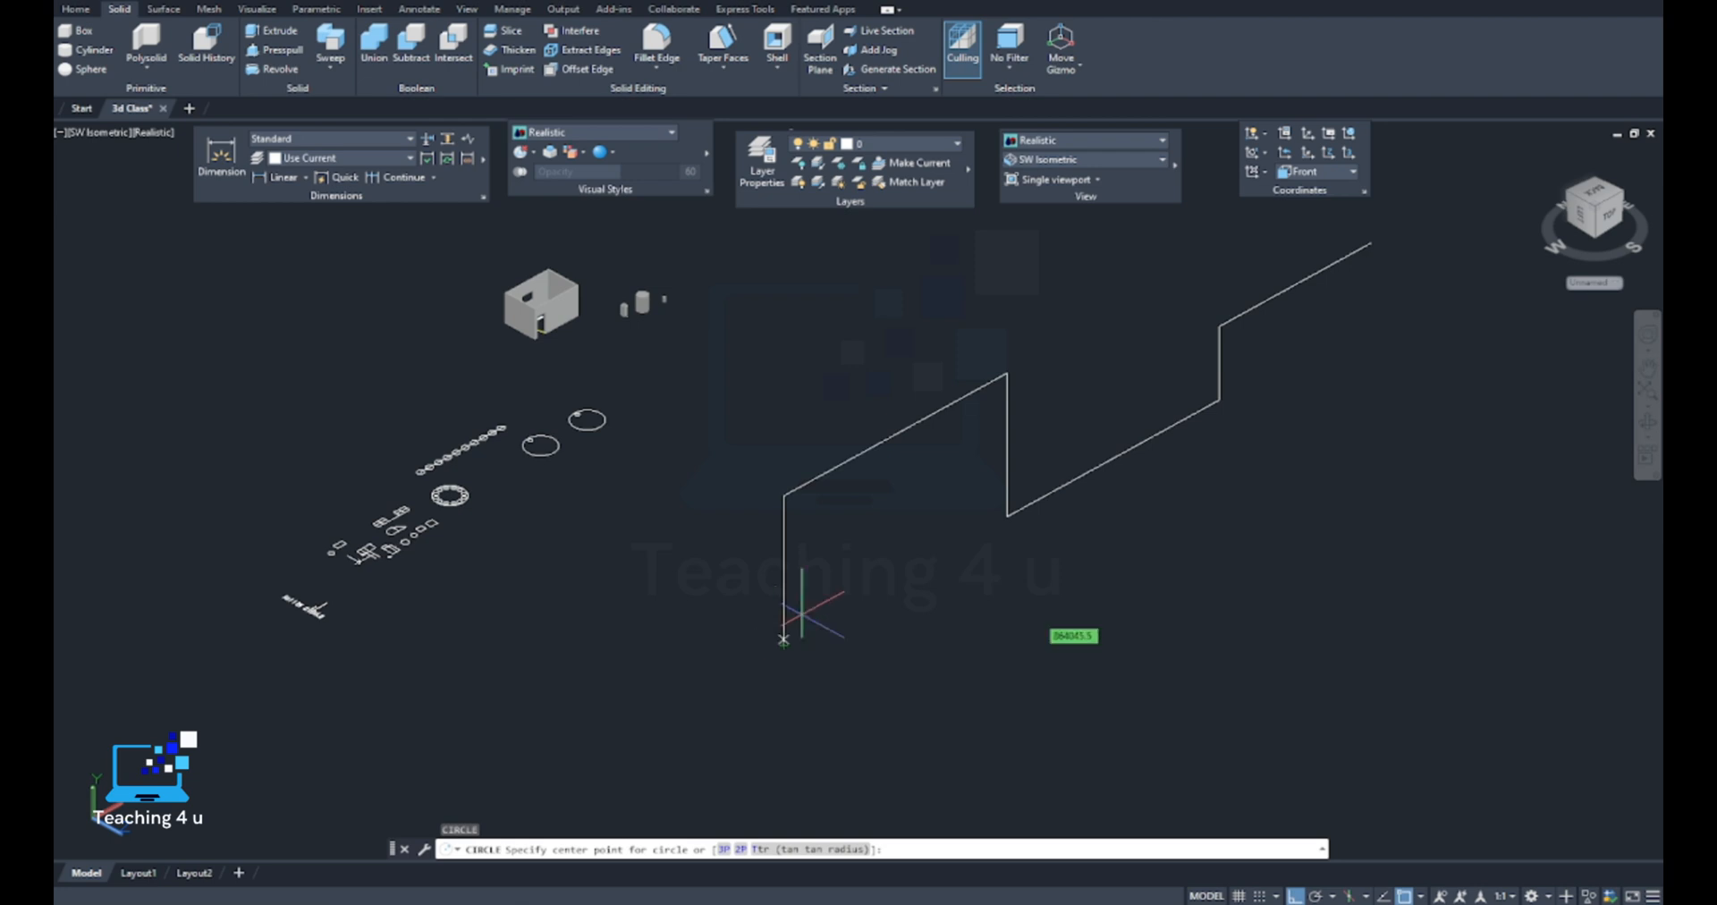
{"action": "key", "text": "Escape"}
Set the coordinate system to Top and draw a circle of radius 150 centred on the stepped polyline's lower endpoint
{"action": "left_click", "coordinate": [1312, 177]}
{"action": "left_click", "coordinate": [1306, 207]}
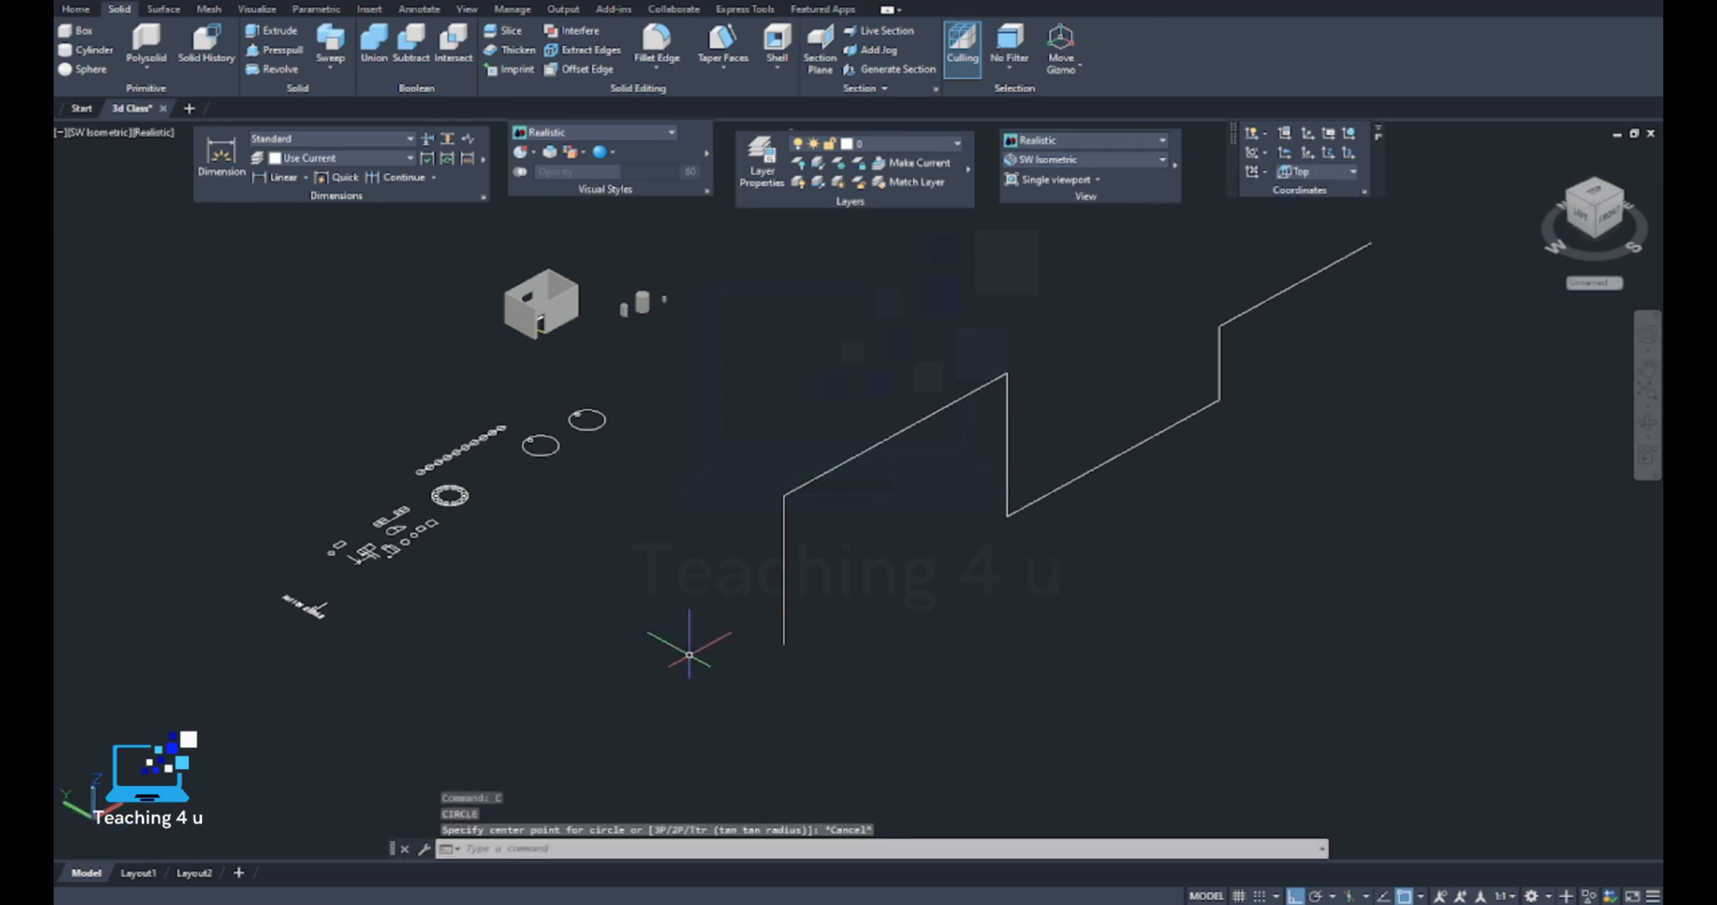
{"action": "scroll", "coordinate": [682, 644], "scroll_direction": "up", "scroll_amount": 3}
{"action": "type", "text": "c"}
{"action": "key", "text": "Return"}
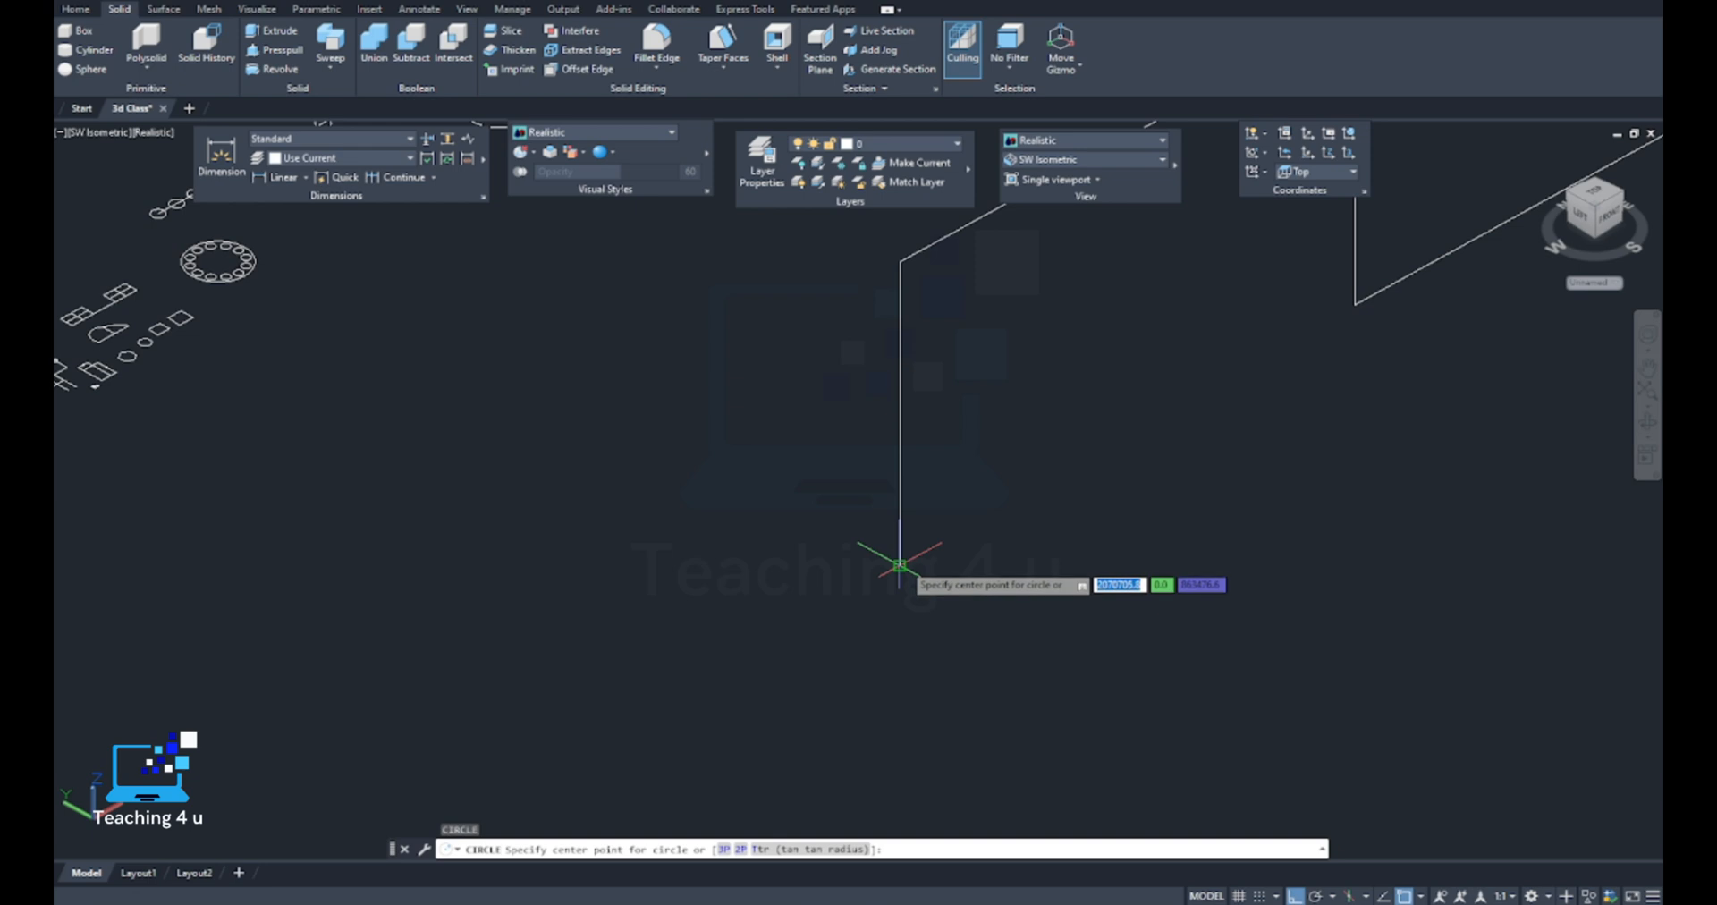
{"action": "left_click", "coordinate": [901, 565]}
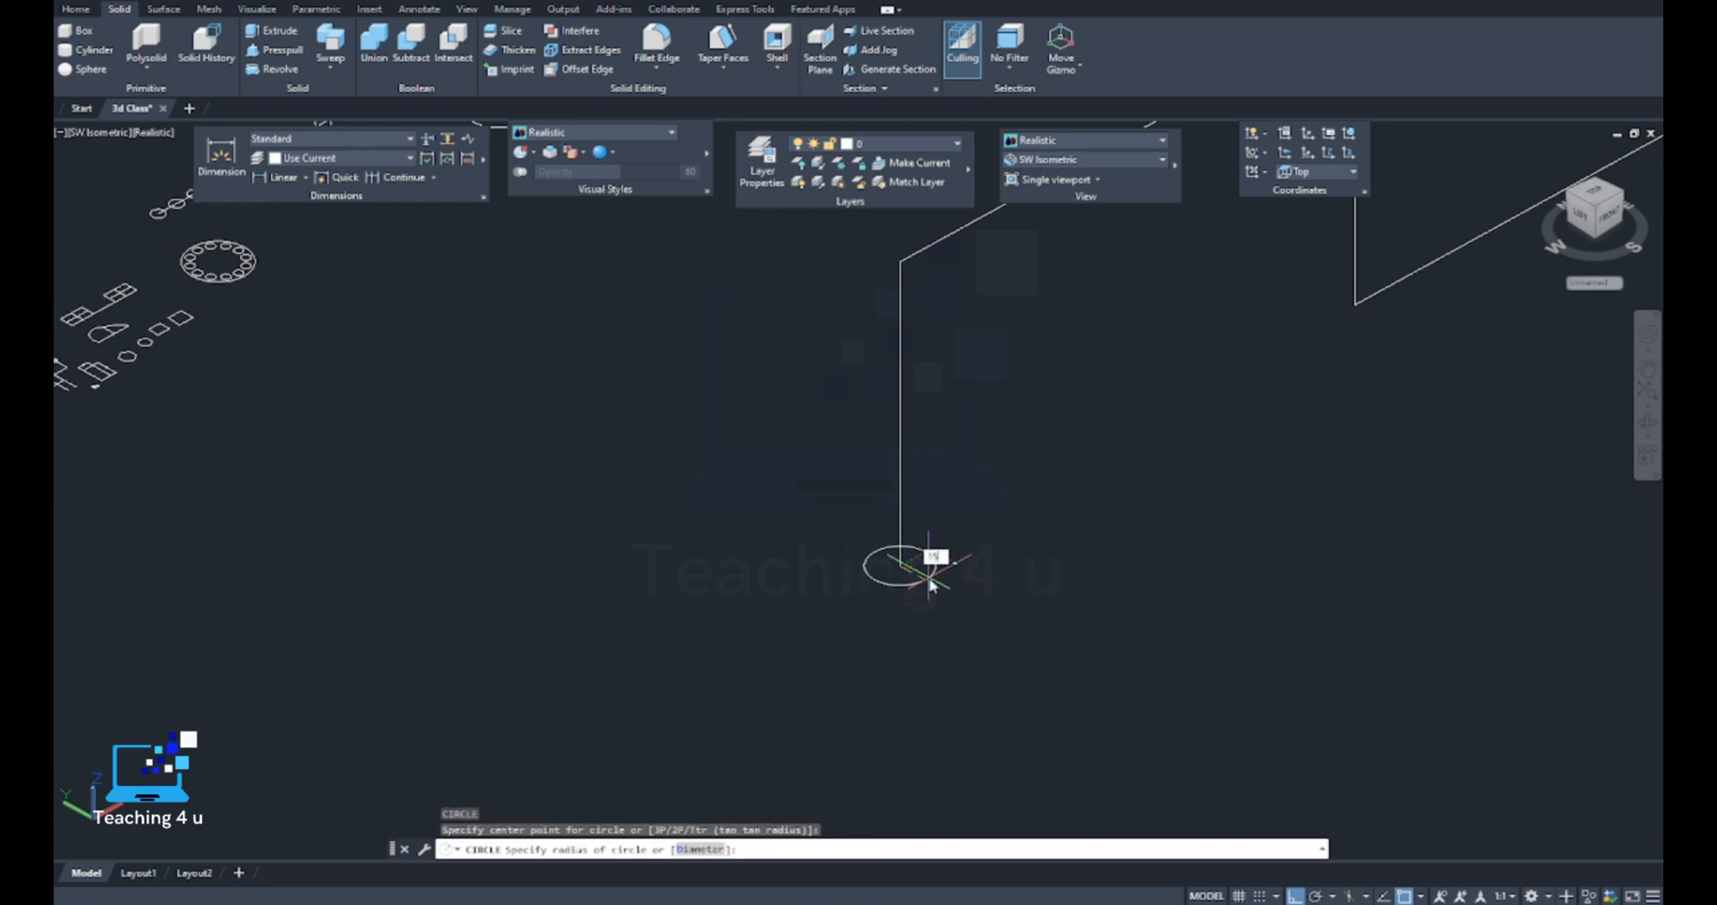
{"action": "type", "text": "150"}
{"action": "key", "text": "Return"}
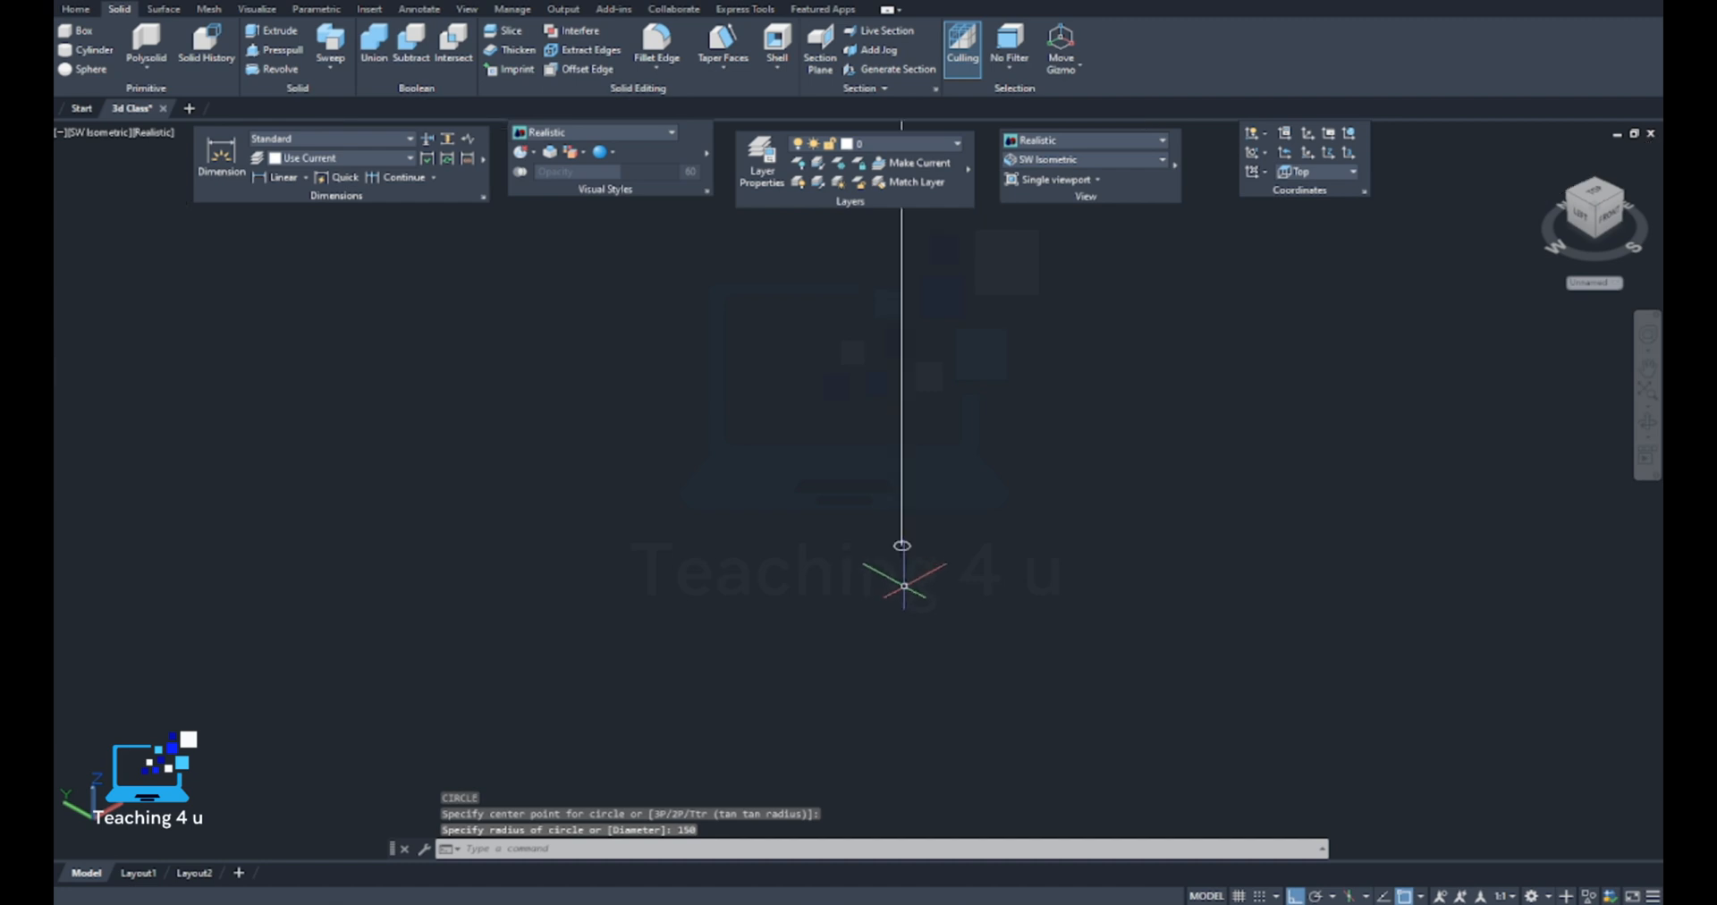
{"action": "mouse_move", "coordinate": [943, 548]}
{"action": "middle_mouse_down"}
{"action": "mouse_move", "coordinate": [725, 565]}
{"action": "mouse_move", "coordinate": [740, 576]}
{"action": "middle_mouse_up"}
{"action": "scroll", "coordinate": [719, 558], "scroll_direction": "down", "scroll_amount": 9}
{"action": "key", "text": "Escape"}
{"action": "key", "text": "Escape"}
{"action": "scroll", "coordinate": [730, 562], "scroll_direction": "up", "scroll_amount": 7}
{"action": "type", "text": "co"}
{"action": "key", "text": "Return"}
{"action": "scroll", "coordinate": [749, 540], "scroll_direction": "down", "scroll_amount": 2}
{"action": "scroll", "coordinate": [749, 540], "scroll_direction": "down", "scroll_amount": 6}
{"action": "left_click", "coordinate": [879, 426]}
{"action": "left_click", "coordinate": [798, 554]}
{"action": "key", "text": "Return"}
{"action": "key", "text": "Escape"}
{"action": "key", "text": "Escape"}
Copy the stepped polyline together with its circle three times, spacing the copies along the Y axis
{"action": "type", "text": "ct "}
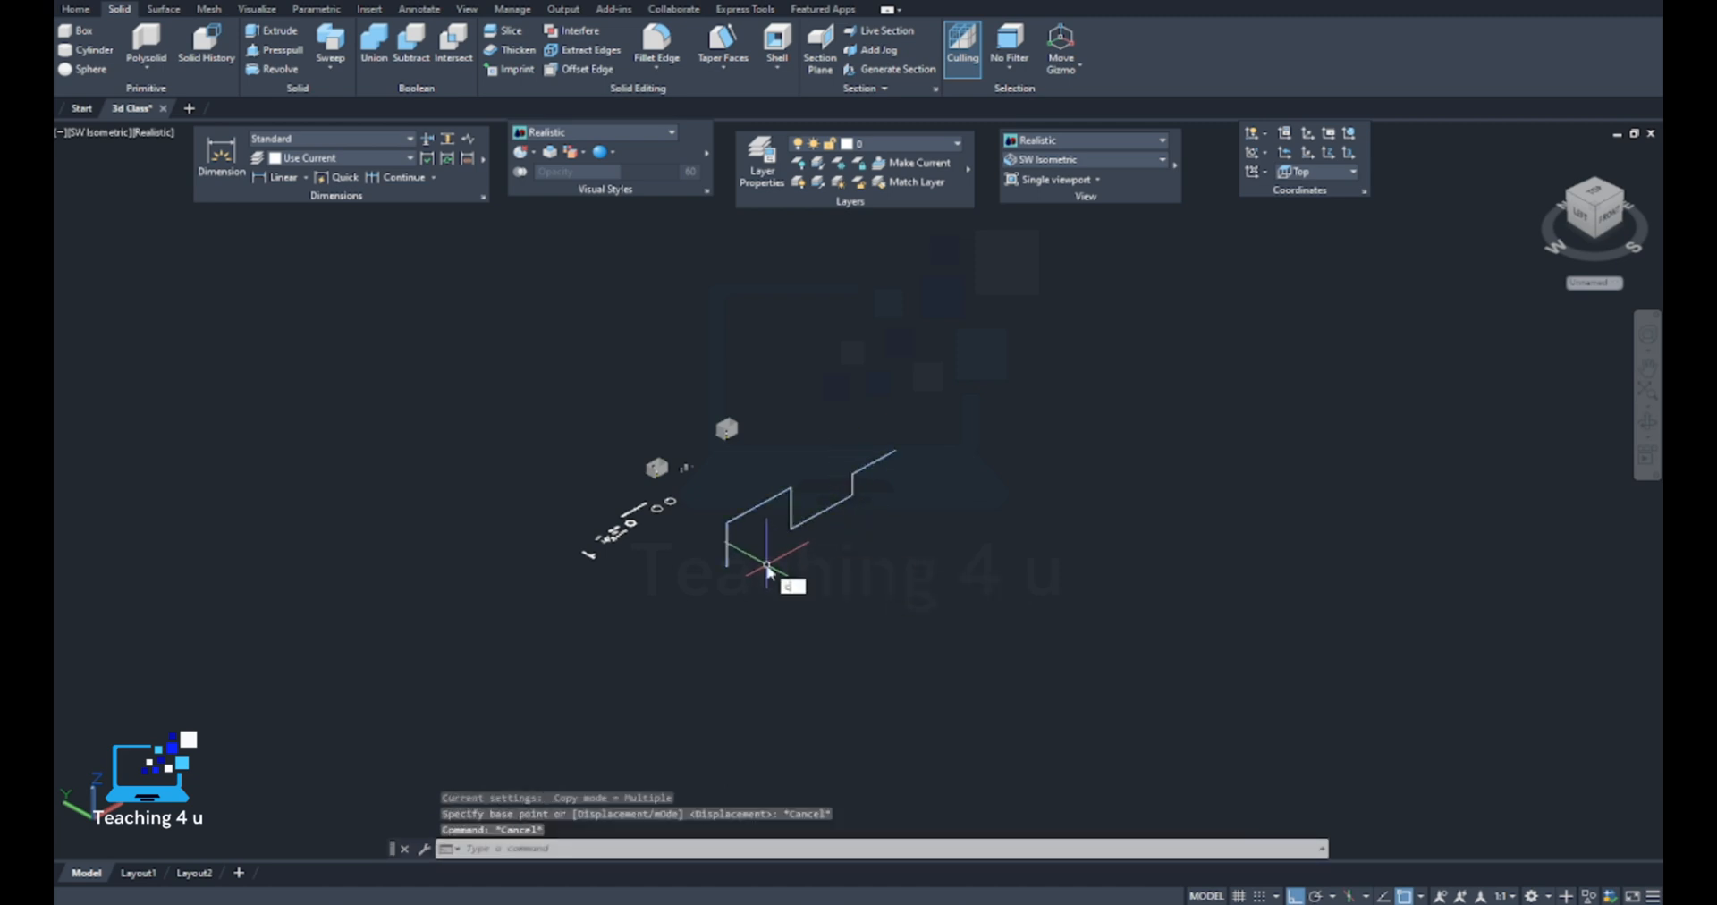
{"action": "type", "text": "o"}
{"action": "key", "text": "Return"}
{"action": "left_click", "coordinate": [812, 467]}
{"action": "left_click", "coordinate": [768, 533]}
{"action": "scroll", "coordinate": [749, 550], "scroll_direction": "up", "scroll_amount": 6}
{"action": "left_click", "coordinate": [701, 578]}
{"action": "left_click", "coordinate": [637, 630]}
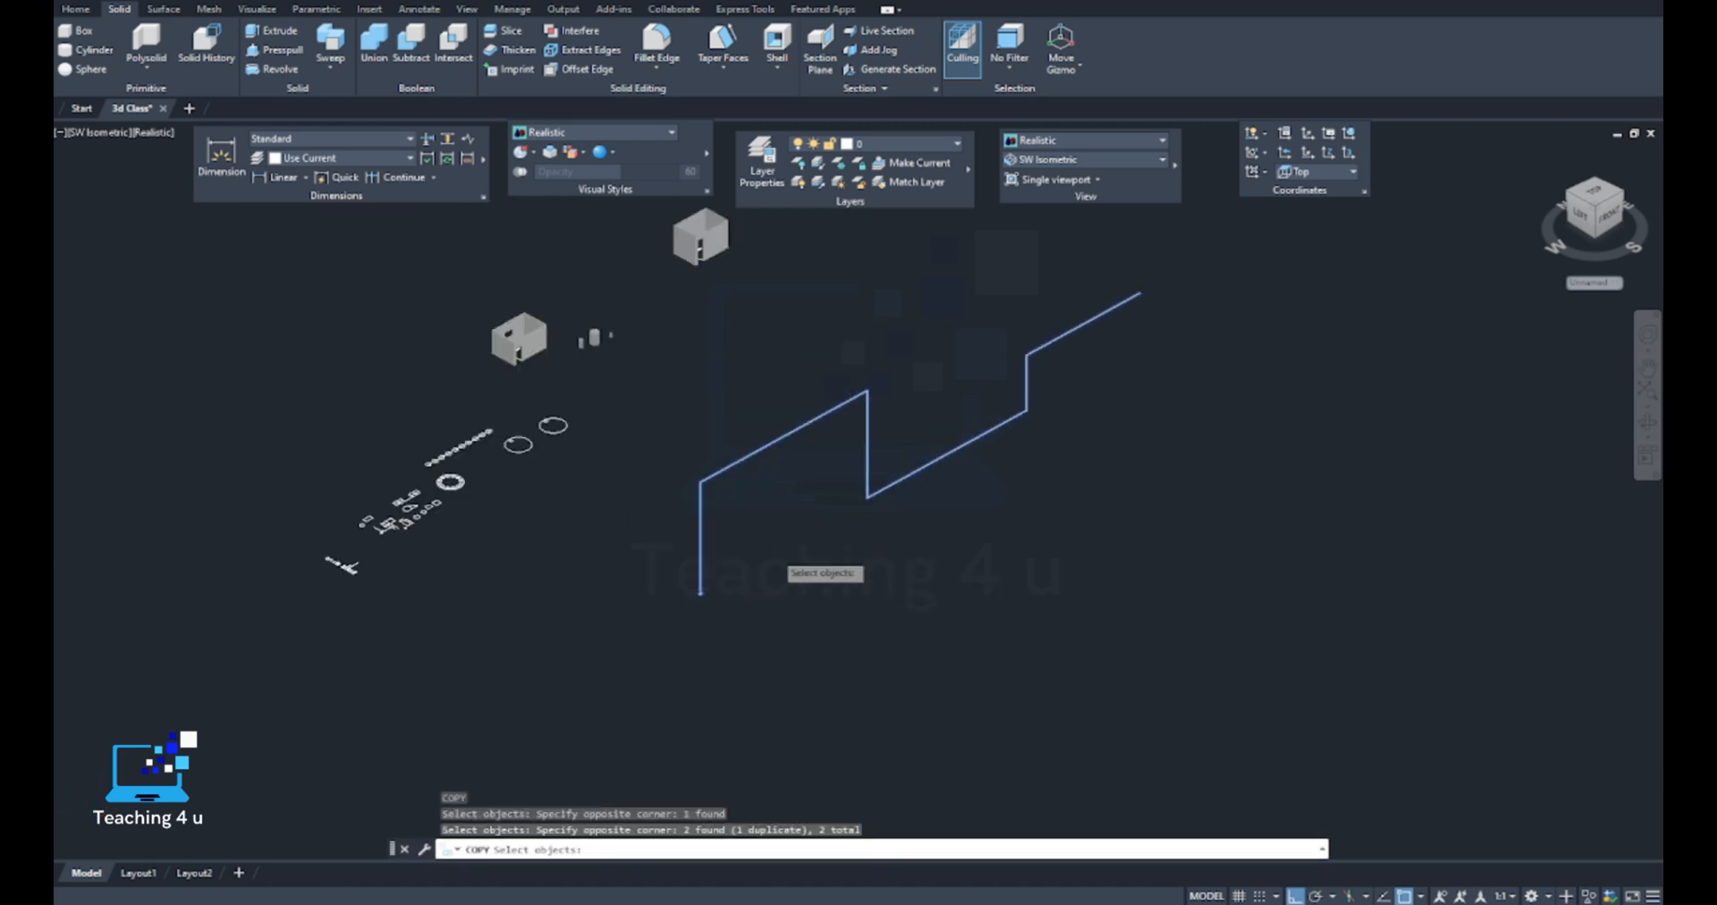
{"action": "scroll", "coordinate": [775, 552], "scroll_direction": "down", "scroll_amount": 4}
{"action": "key", "text": "Return"}
{"action": "left_click", "coordinate": [821, 524]}
{"action": "left_click", "coordinate": [902, 590]}
{"action": "left_click", "coordinate": [1039, 673]}
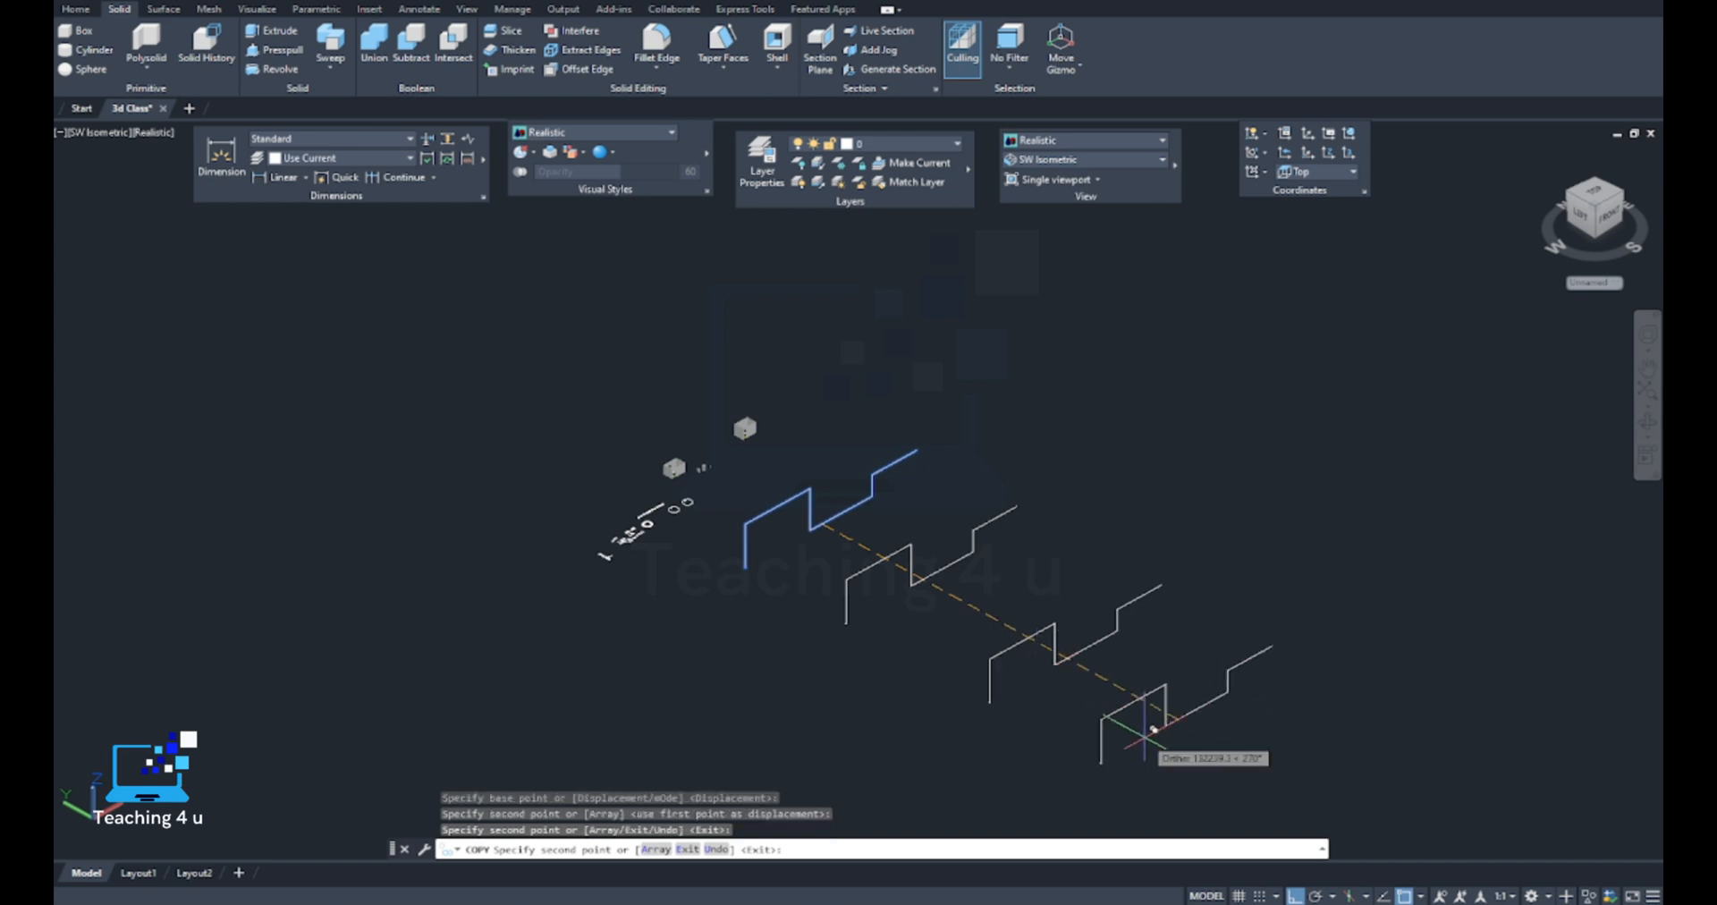
{"action": "left_click", "coordinate": [1137, 725]}
{"action": "key", "text": "Return"}
Examine the copied paths and the circles at their lower ends
{"action": "scroll", "coordinate": [805, 691], "scroll_direction": "up", "scroll_amount": 7}
{"action": "middle_click_drag", "start_coordinate": [710, 711], "coordinate": [593, 678]}
{"action": "key", "text": "Escape"}
{"action": "key", "text": "Escape"}
{"action": "scroll", "coordinate": [602, 663], "scroll_direction": "down", "scroll_amount": 6}
{"action": "middle_click_drag", "start_coordinate": [690, 646], "coordinate": [527, 680]}
{"action": "scroll", "coordinate": [575, 563], "scroll_direction": "up", "scroll_amount": 5}
{"action": "left_click", "coordinate": [572, 395]}
{"action": "key", "text": "Escape"}
{"action": "scroll", "coordinate": [614, 594], "scroll_direction": "down", "scroll_amount": 6}
{"action": "scroll", "coordinate": [598, 616], "scroll_direction": "down", "scroll_amount": 2}
{"action": "middle_click_drag", "start_coordinate": [753, 674], "coordinate": [677, 415]}
{"action": "scroll", "coordinate": [821, 473], "scroll_direction": "up", "scroll_amount": 3}
{"action": "middle_click_drag", "start_coordinate": [927, 599], "coordinate": [897, 521]}
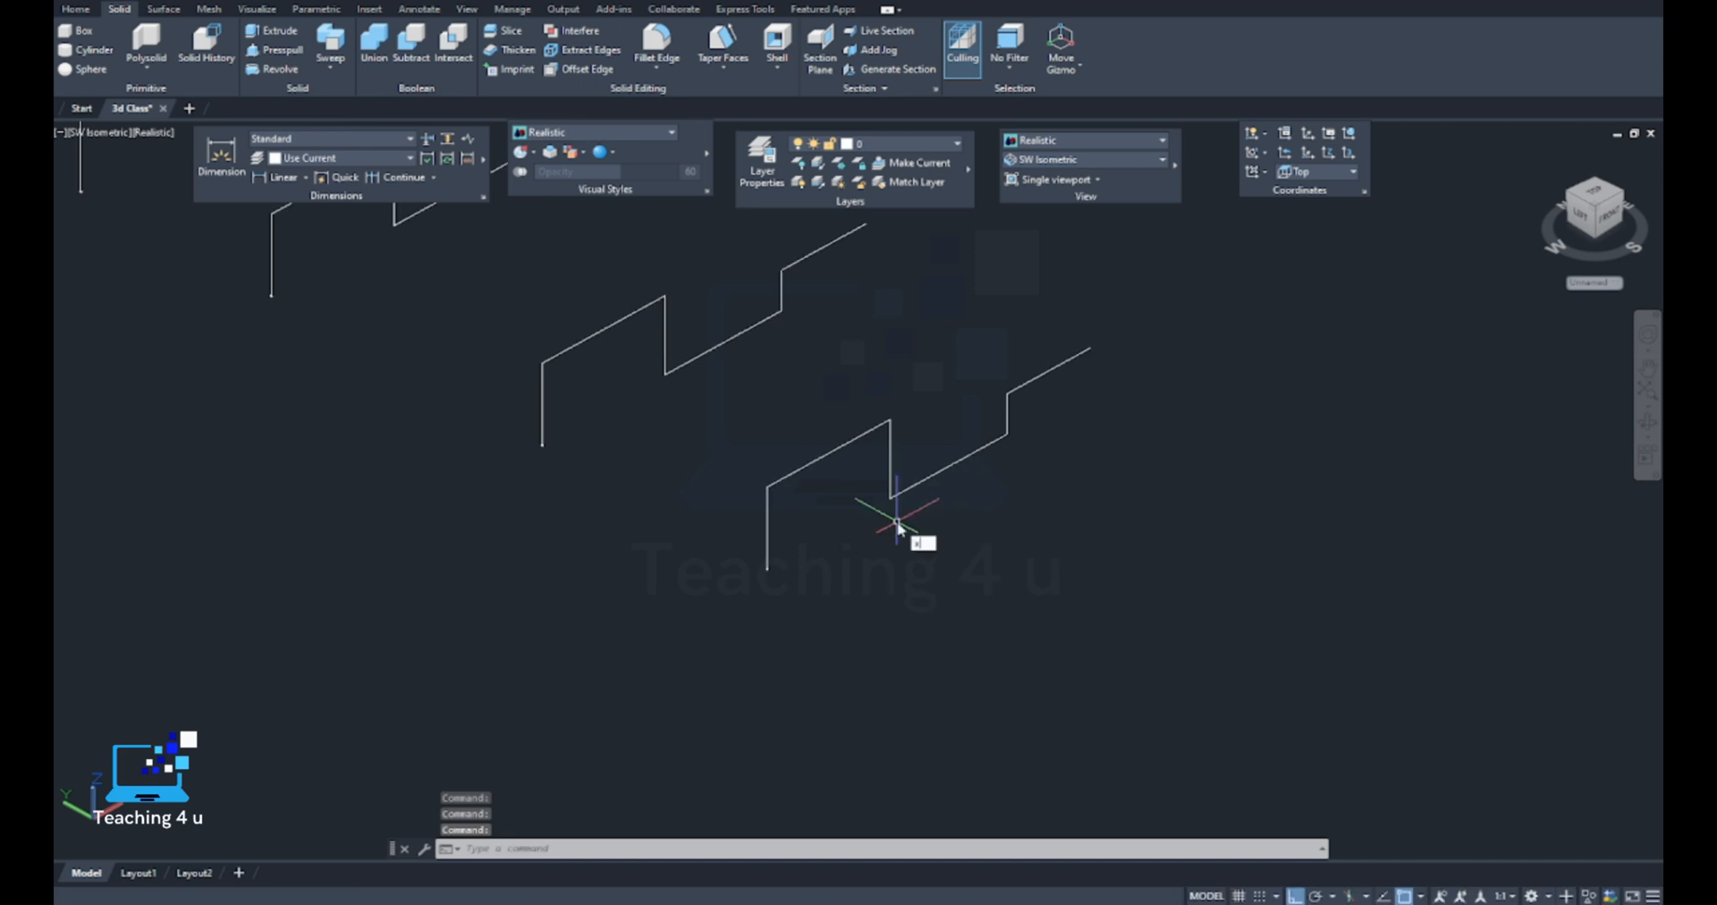
Explode the frontmost stepped polyline copy into separate lines and check one of its segments
{"action": "type", "text": "x"}
{"action": "key", "text": "Return"}
{"action": "left_click", "coordinate": [915, 453]}
{"action": "left_click", "coordinate": [863, 539]}
{"action": "key", "text": "Return"}
{"action": "scroll", "coordinate": [841, 441], "scroll_direction": "up", "scroll_amount": 5}
{"action": "left_click", "coordinate": [839, 458]}
{"action": "scroll", "coordinate": [951, 384], "scroll_direction": "down", "scroll_amount": 8}
{"action": "scroll", "coordinate": [908, 452], "scroll_direction": "up", "scroll_amount": 11}
{"action": "scroll", "coordinate": [878, 509], "scroll_direction": "down", "scroll_amount": 8}
{"action": "key", "text": "Escape"}
Sweep the circle at the lower end of the first stepped polyline along that polyline
{"action": "scroll", "coordinate": [682, 469], "scroll_direction": "down", "scroll_amount": 10}
{"action": "scroll", "coordinate": [640, 436], "scroll_direction": "up", "scroll_amount": 8}
{"action": "scroll", "coordinate": [641, 437], "scroll_direction": "up", "scroll_amount": 8}
{"action": "scroll", "coordinate": [739, 426], "scroll_direction": "down", "scroll_amount": 6}
{"action": "key", "text": "Escape"}
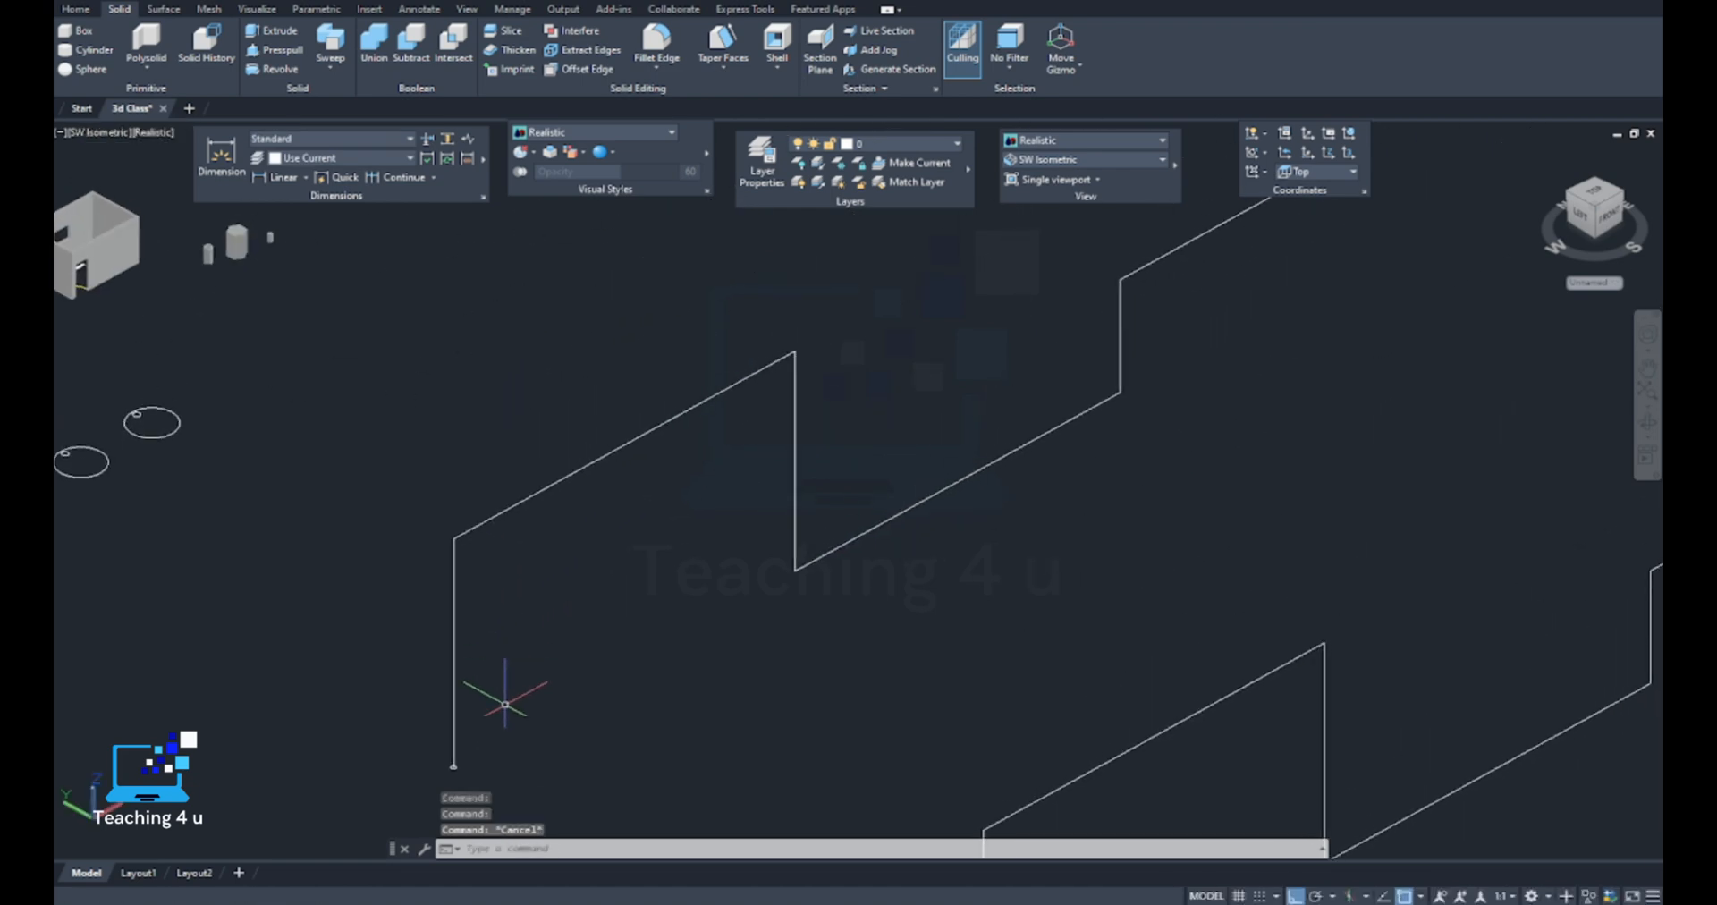
{"action": "middle_click_drag", "start_coordinate": [506, 704], "coordinate": [534, 584]}
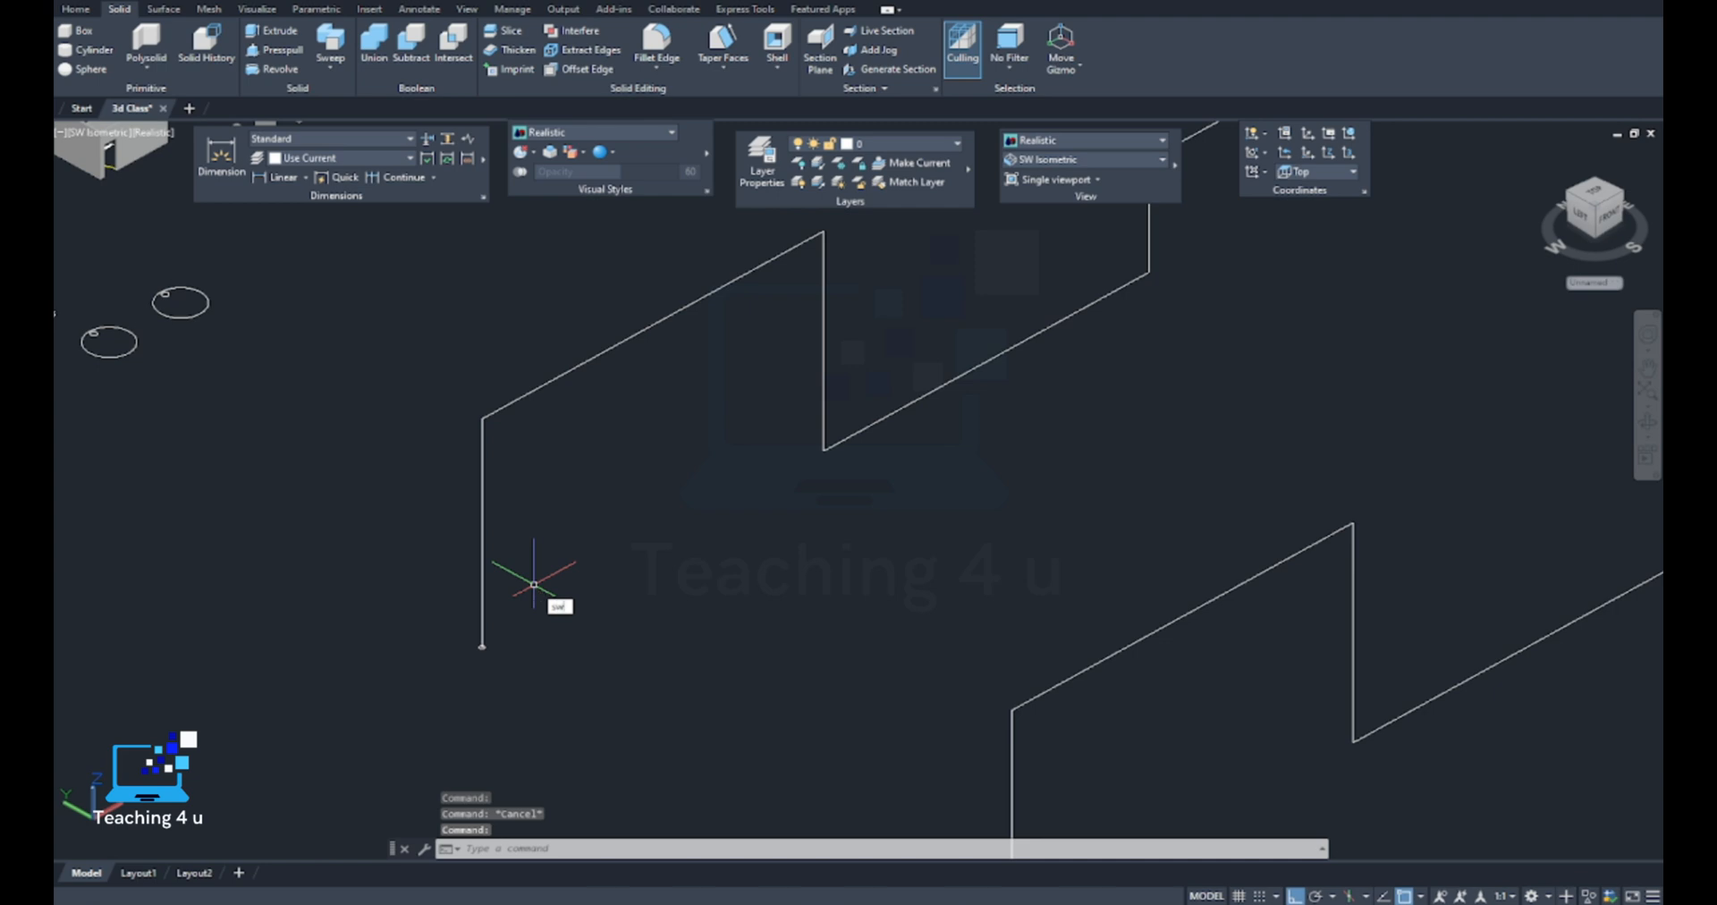
{"action": "key", "text": "Return"}
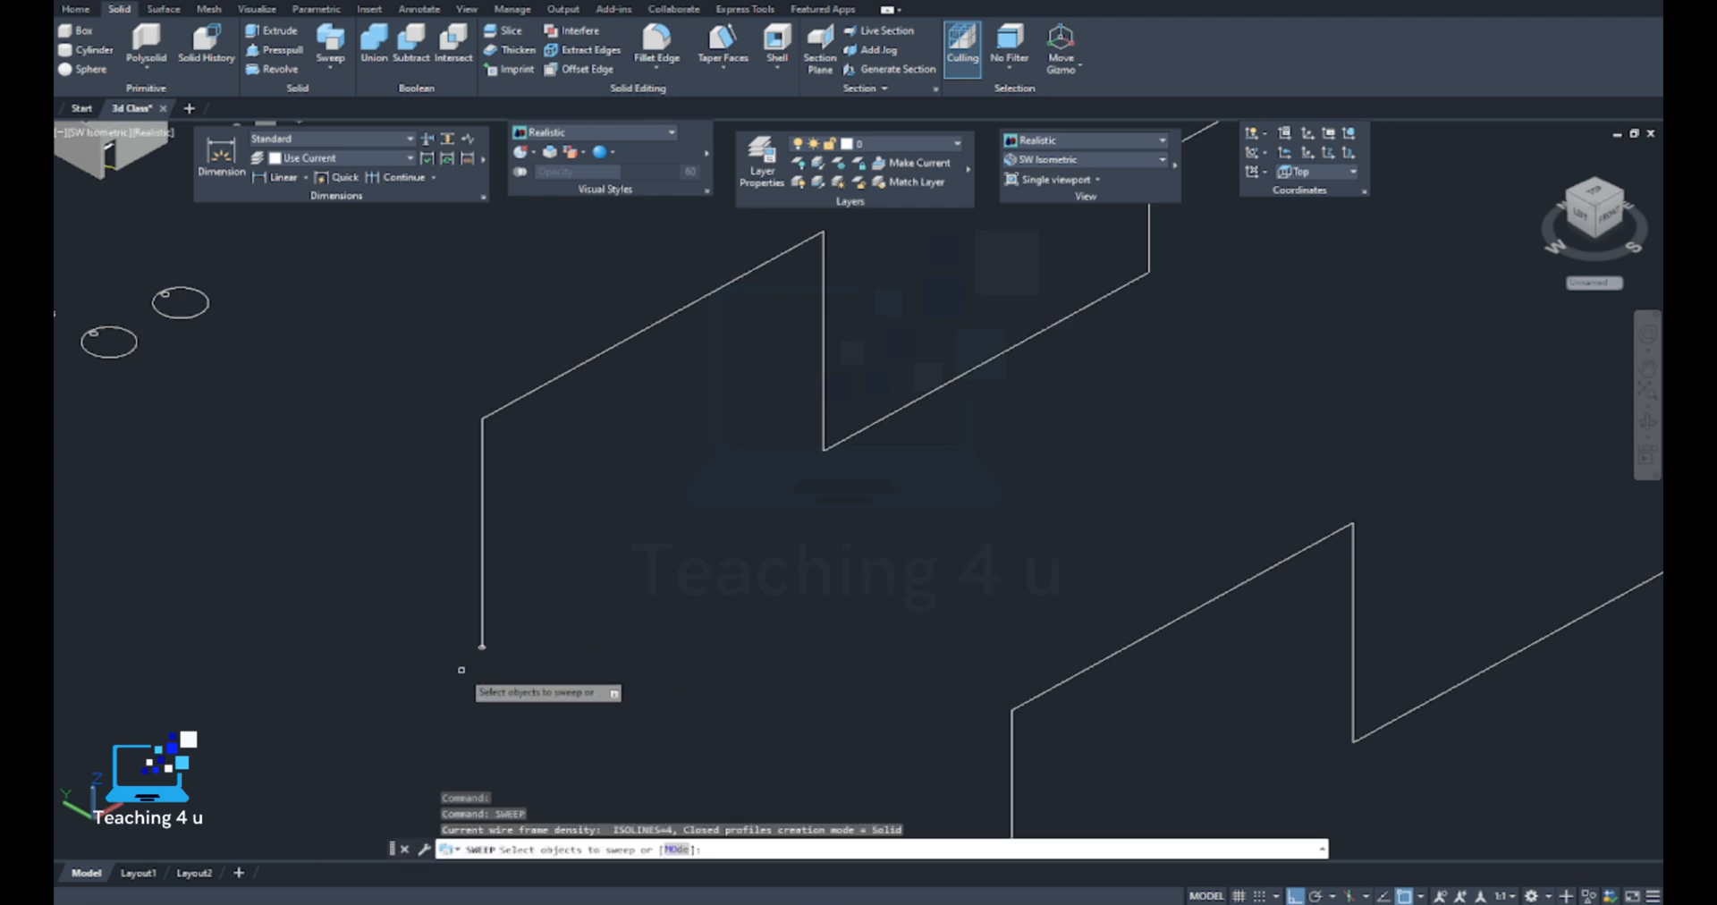
{"action": "scroll", "coordinate": [476, 663], "scroll_direction": "up", "scroll_amount": 8}
{"action": "left_click", "coordinate": [514, 564]}
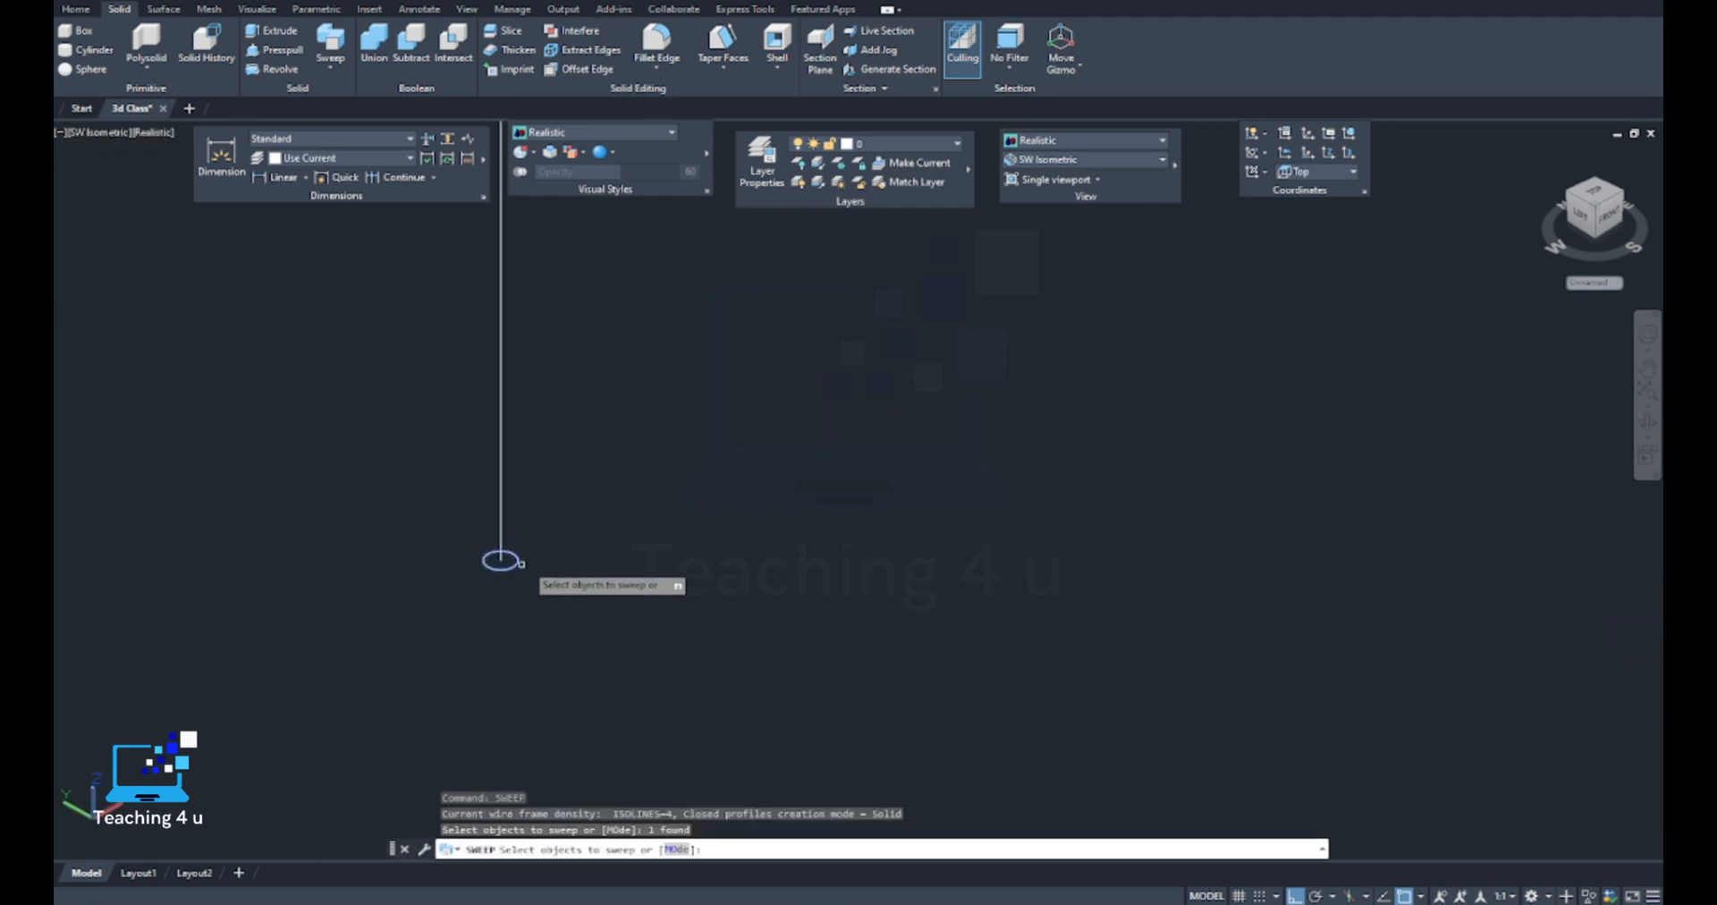
{"action": "key", "text": "Return"}
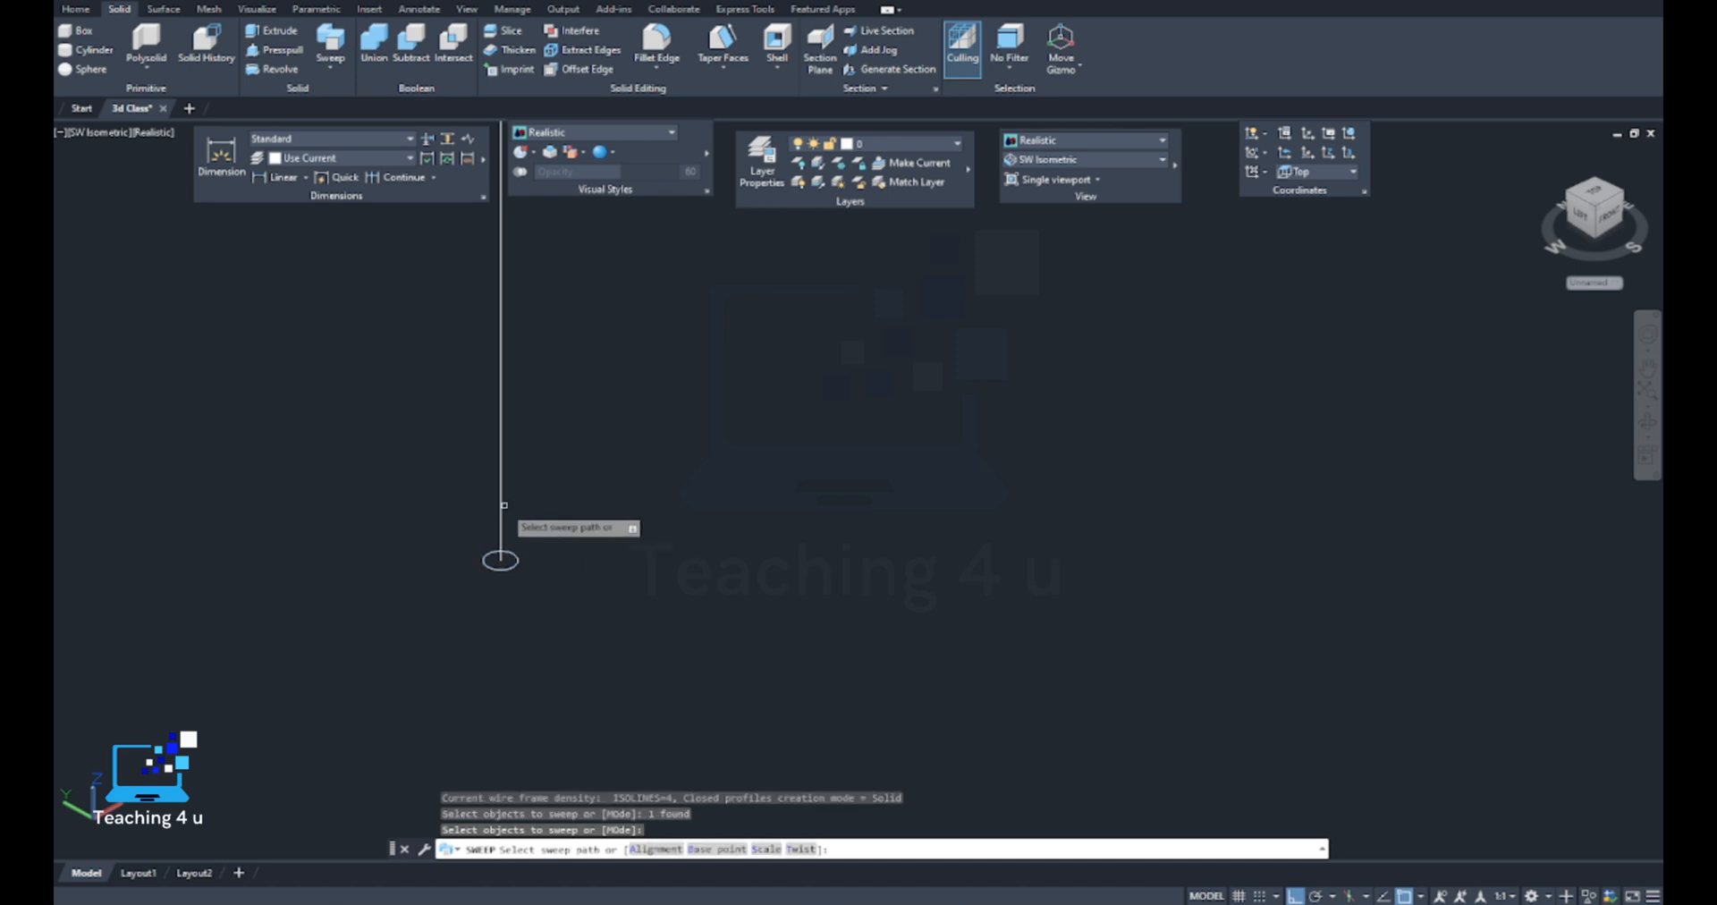
{"action": "left_click", "coordinate": [503, 505]}
{"action": "scroll", "coordinate": [536, 488], "scroll_direction": "down", "scroll_amount": 10}
{"action": "scroll", "coordinate": [608, 465], "scroll_direction": "up", "scroll_amount": 4}
{"action": "scroll", "coordinate": [693, 368], "scroll_direction": "up", "scroll_amount": 4}
{"action": "scroll", "coordinate": [726, 397], "scroll_direction": "down", "scroll_amount": 9}
Extrude the circle at the second stepped polyline's lower end, using the Path option with that polyline as the path
{"action": "middle_click_drag", "start_coordinate": [762, 553], "coordinate": [695, 421]}
{"action": "scroll", "coordinate": [760, 644], "scroll_direction": "up", "scroll_amount": 6}
{"action": "key", "text": "Escape"}
{"action": "key", "text": "Escape"}
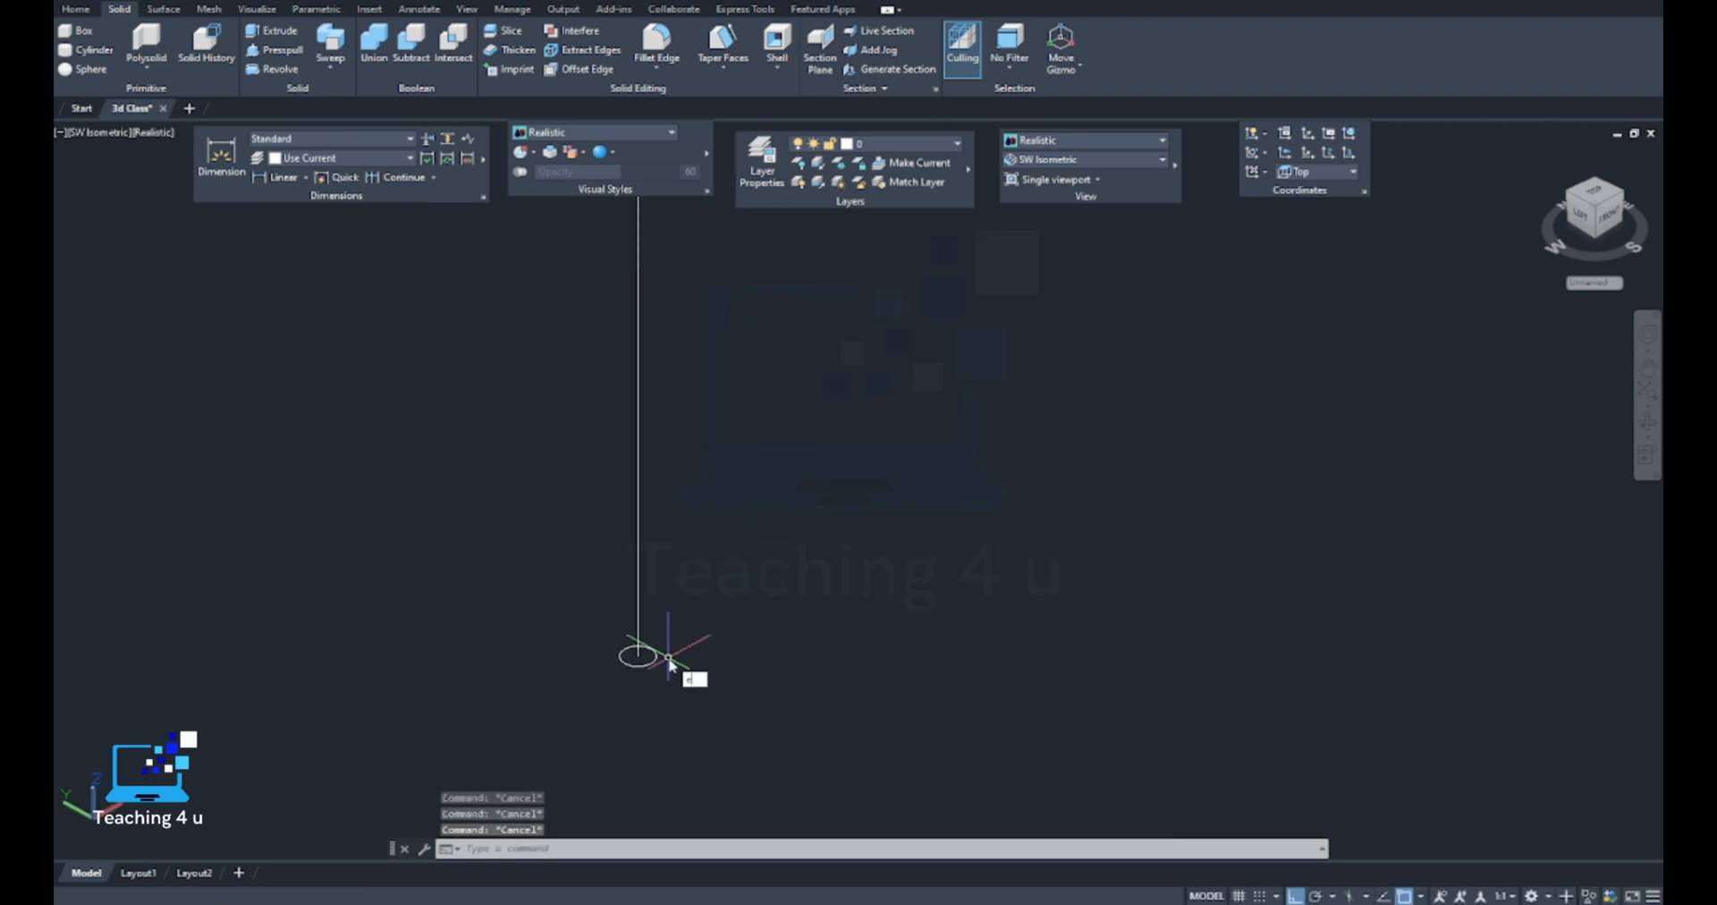
{"action": "type", "text": "ext"}
{"action": "key", "text": "Return"}
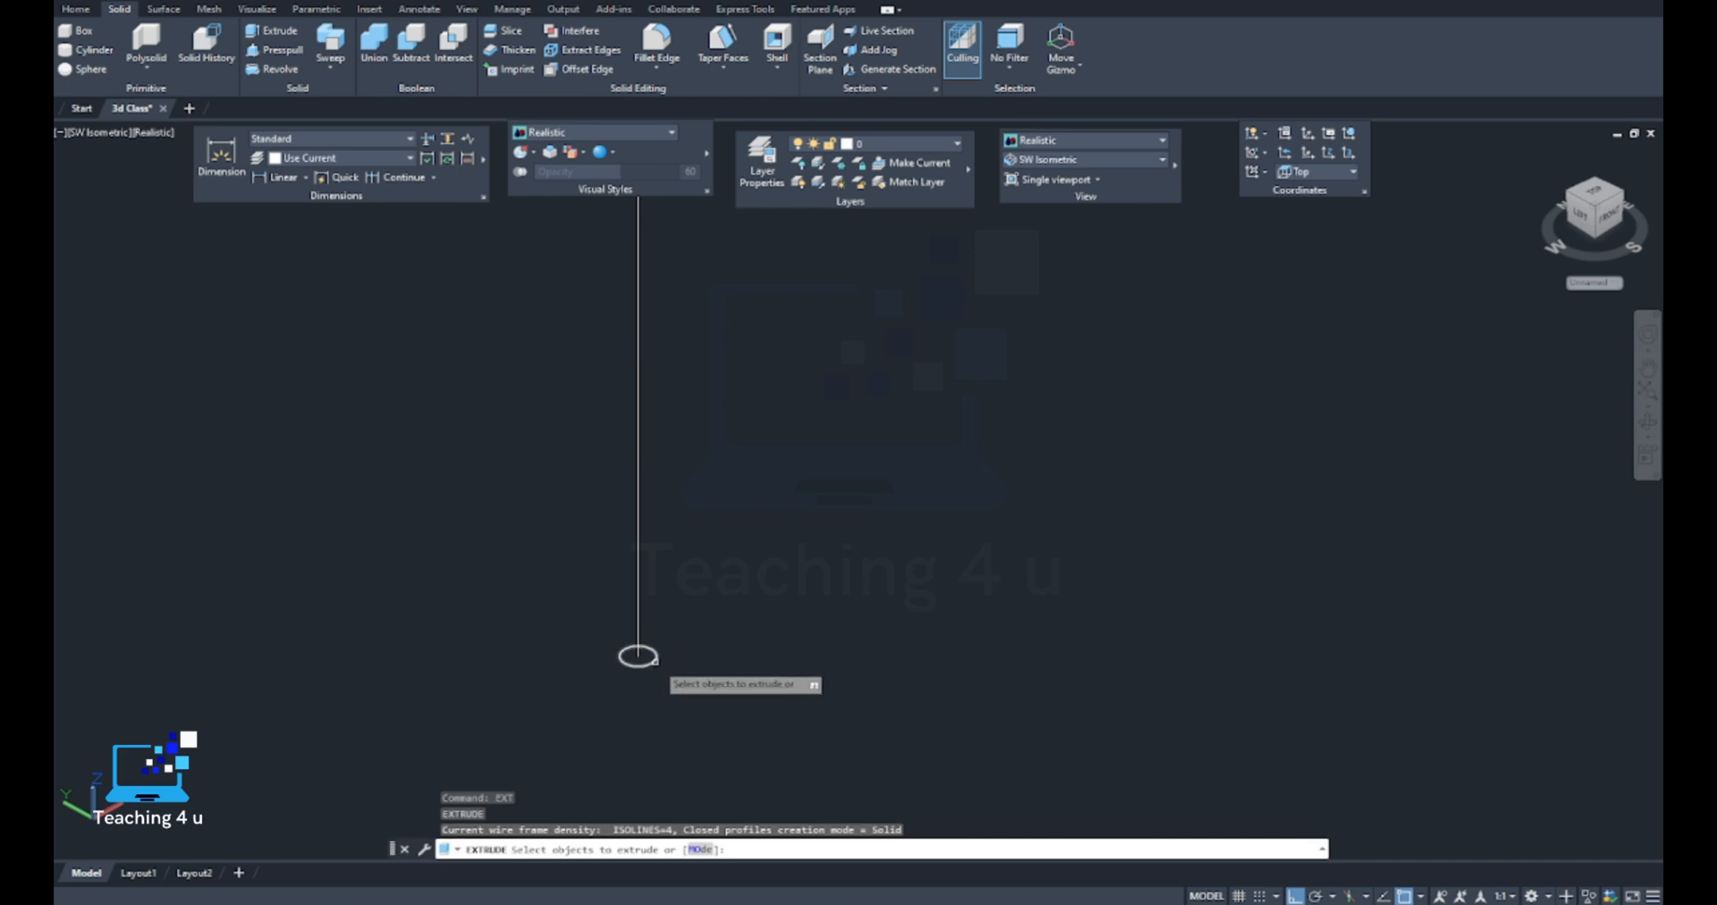
{"action": "left_click", "coordinate": [655, 659]}
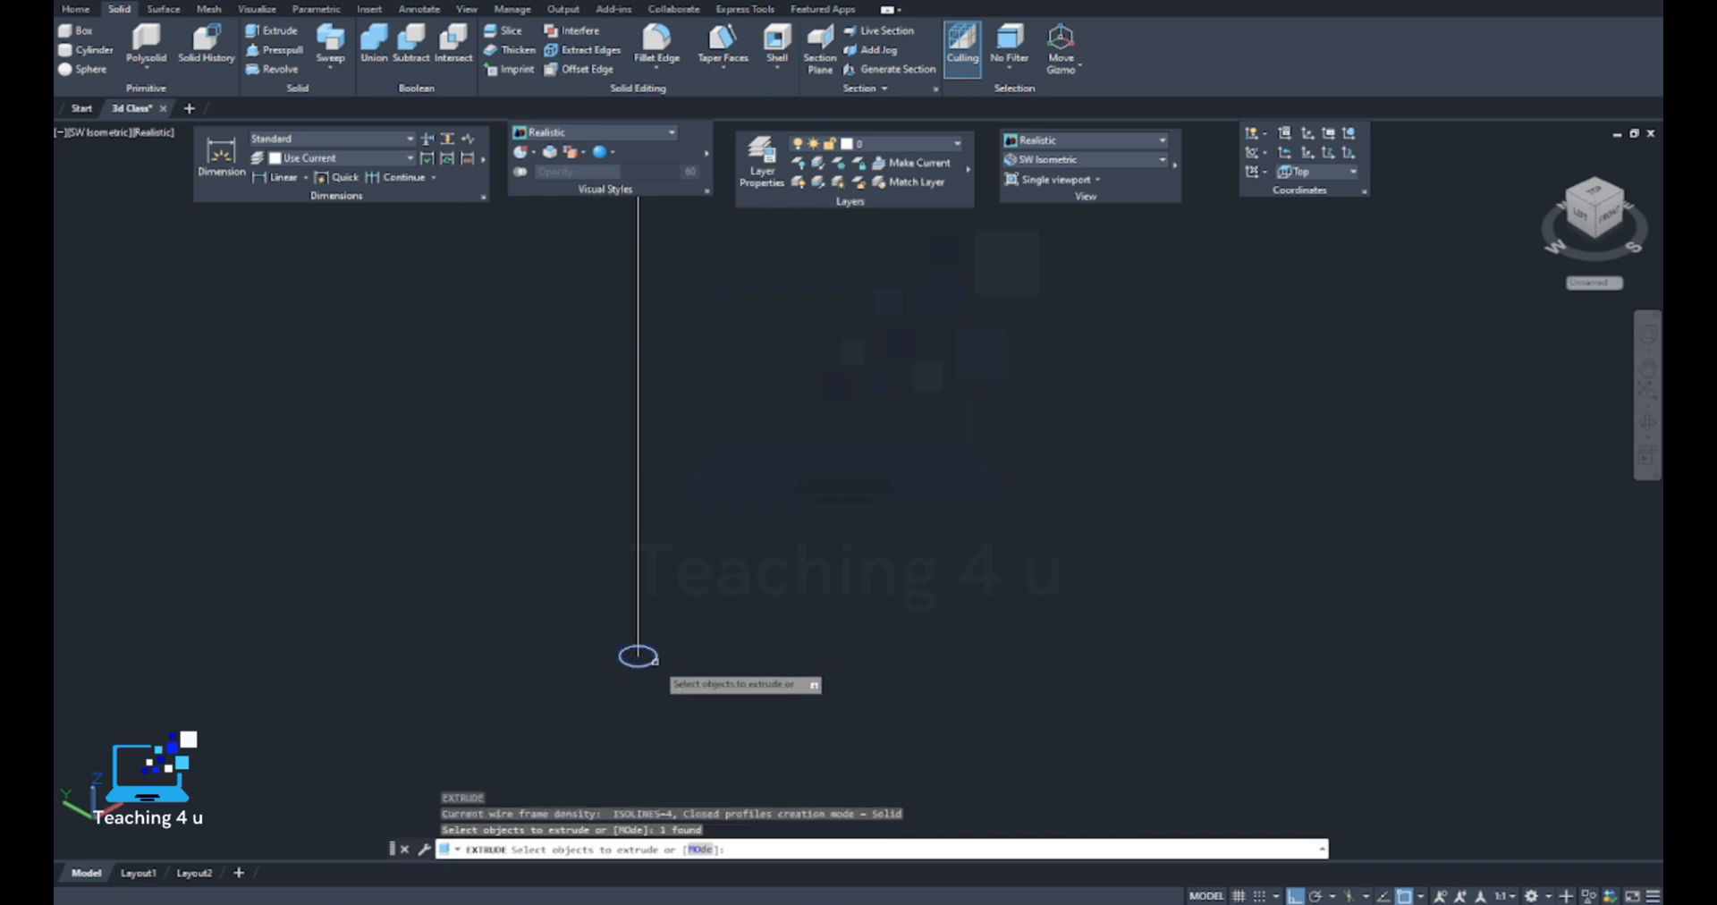
{"action": "key", "text": "Return"}
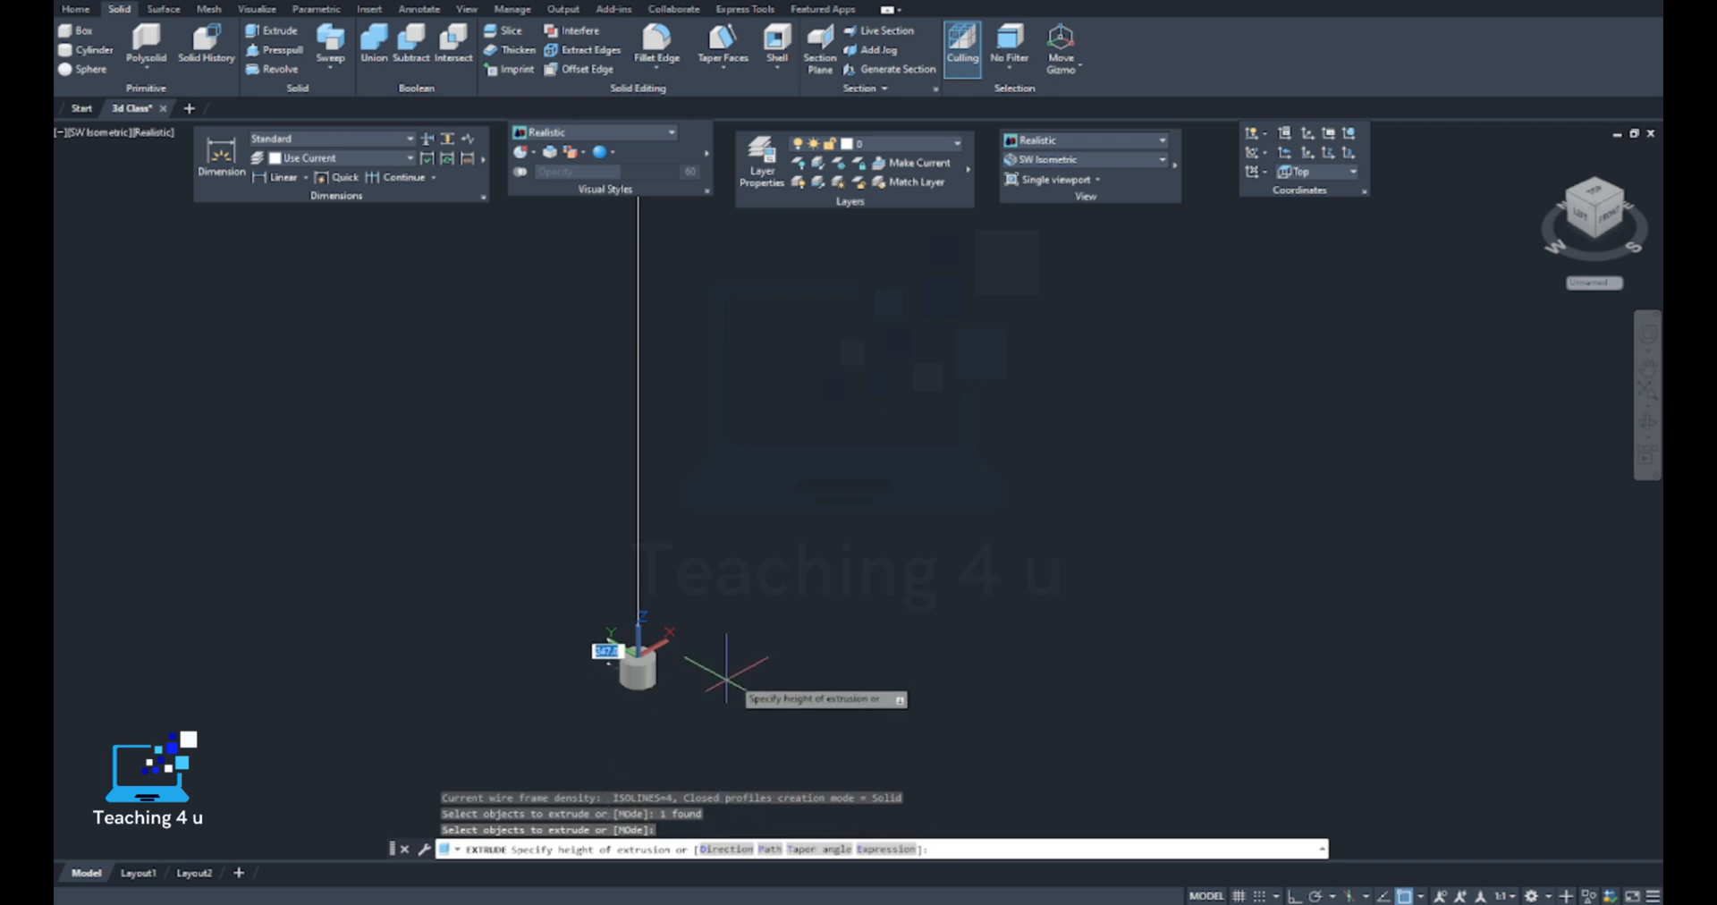
{"action": "type", "text": "p"}
{"action": "key", "text": "Return"}
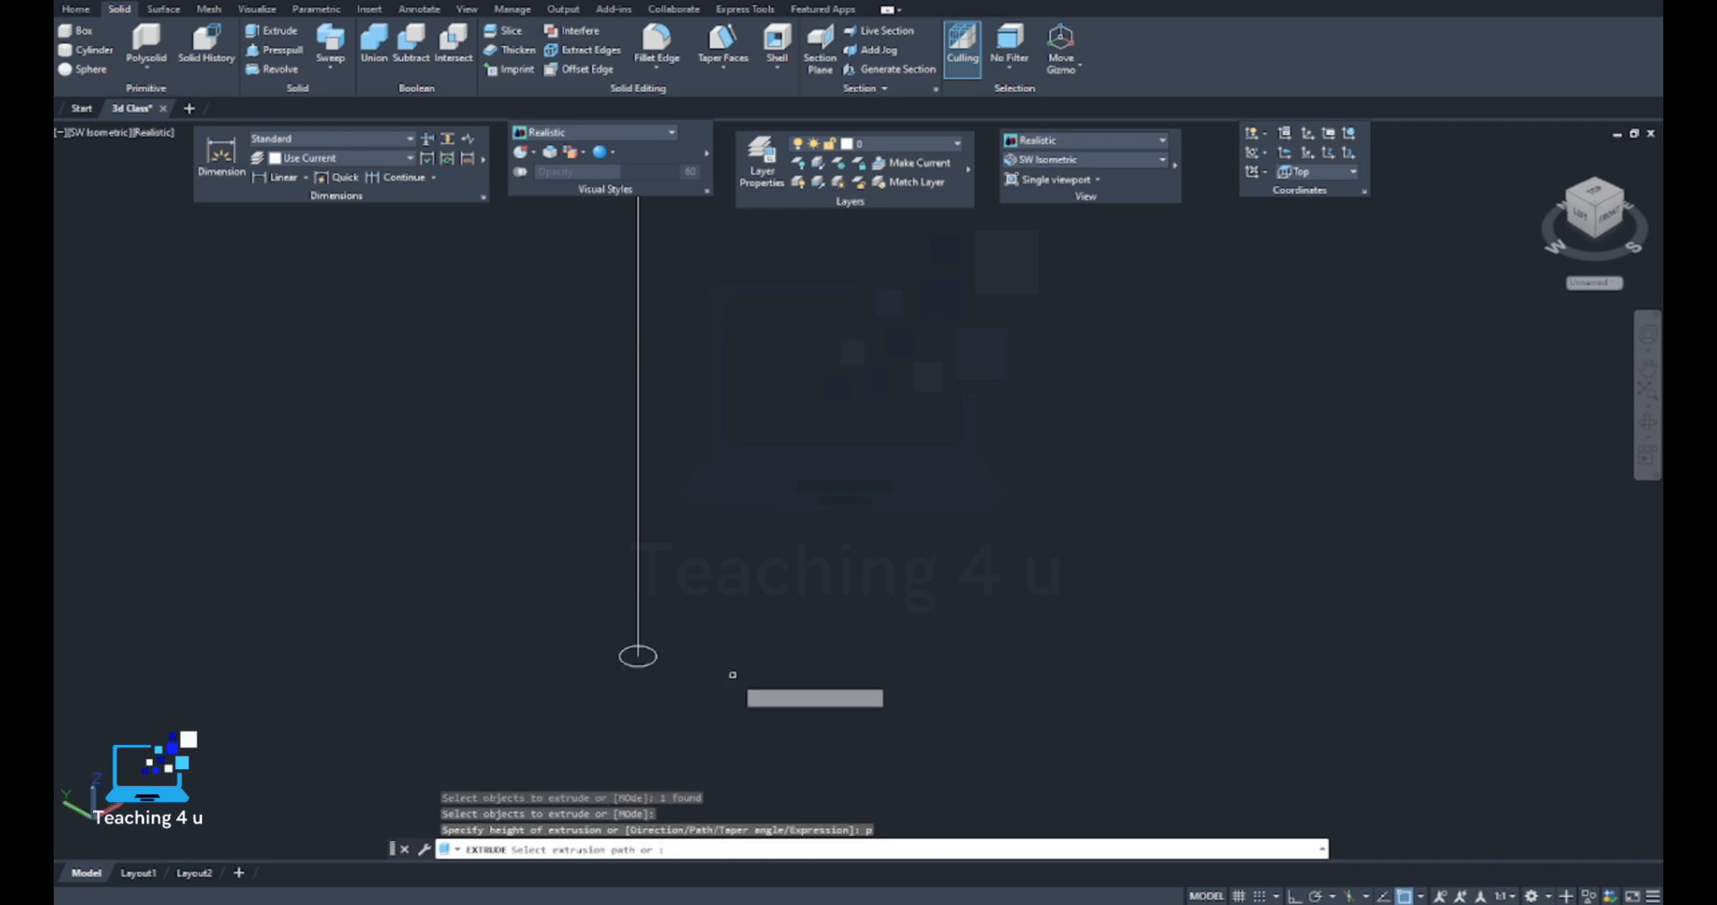
{"action": "left_click", "coordinate": [638, 585]}
{"action": "scroll", "coordinate": [726, 543], "scroll_direction": "down", "scroll_amount": 7}
{"action": "scroll", "coordinate": [726, 542], "scroll_direction": "down", "scroll_amount": 6}
{"action": "middle_click_drag", "start_coordinate": [848, 598], "coordinate": [694, 684]}
Examine the upper bend of the extruded pipe and compare it with the neighbouring swept pipe
{"action": "scroll", "coordinate": [834, 537], "scroll_direction": "up", "scroll_amount": 9}
{"action": "scroll", "coordinate": [724, 536], "scroll_direction": "down", "scroll_amount": 8}
{"action": "scroll", "coordinate": [621, 314], "scroll_direction": "up", "scroll_amount": 13}
{"action": "middle_click_drag", "start_coordinate": [304, 206], "coordinate": [588, 399]}
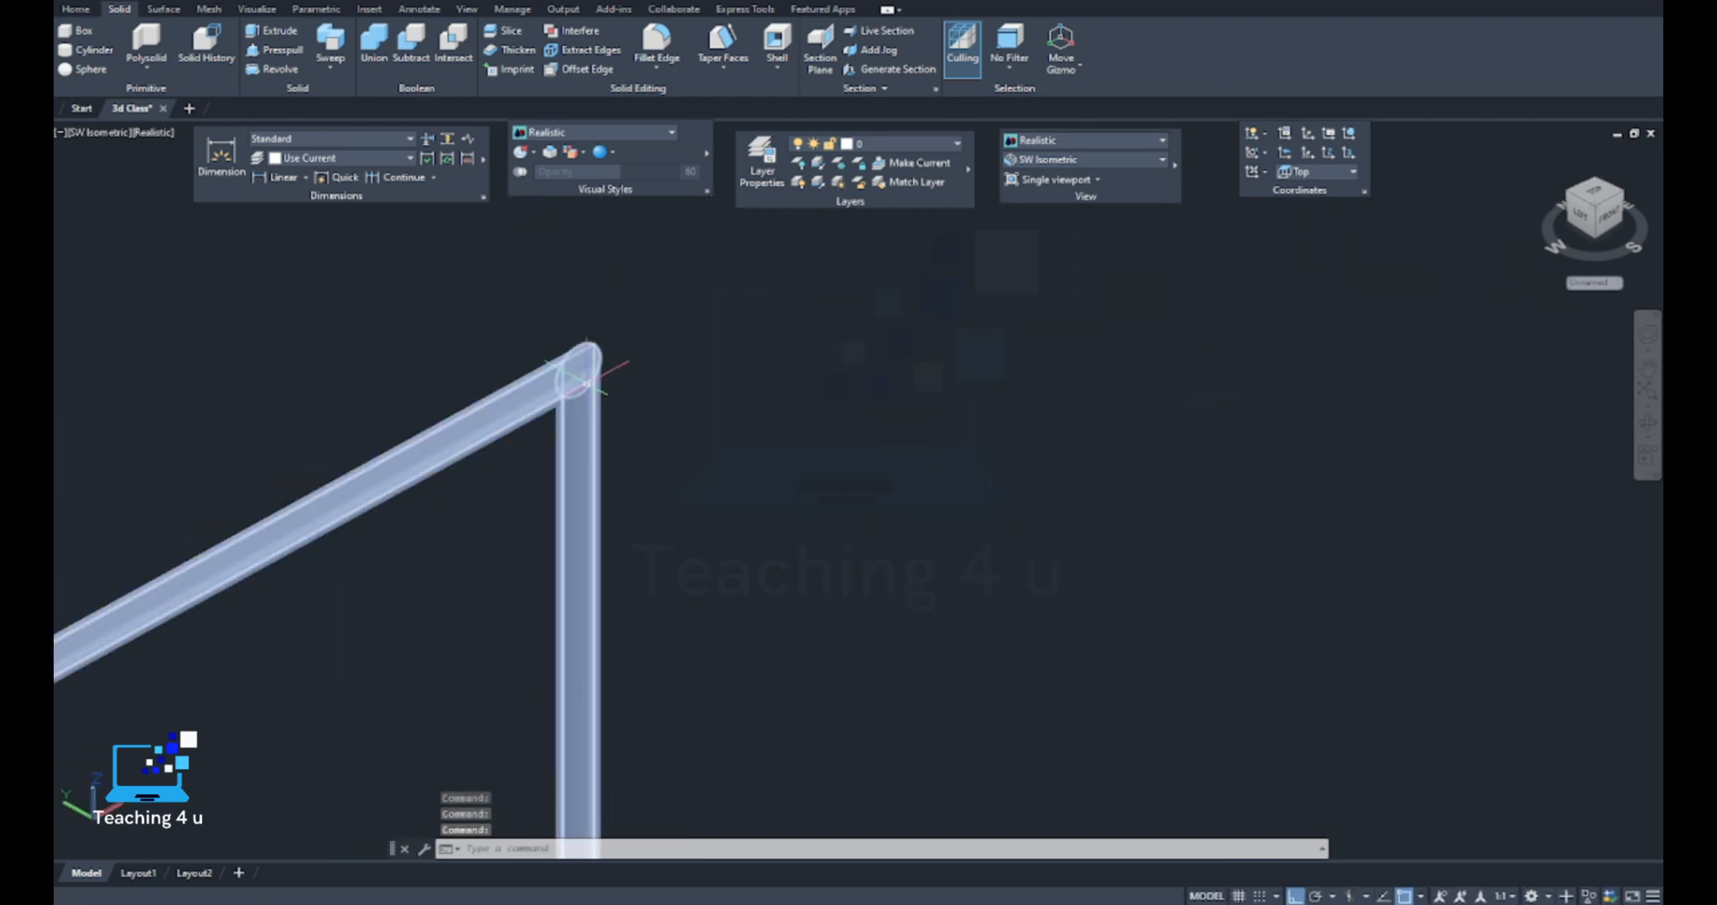
{"action": "scroll", "coordinate": [592, 393], "scroll_direction": "up", "scroll_amount": 5}
{"action": "scroll", "coordinate": [615, 454], "scroll_direction": "down", "scroll_amount": 5}
{"action": "middle_click_drag", "start_coordinate": [629, 519], "coordinate": [612, 456], "text": "shift"}
{"action": "key", "text": "ctrl+z"}
{"action": "scroll", "coordinate": [609, 440], "scroll_direction": "down", "scroll_amount": 7}
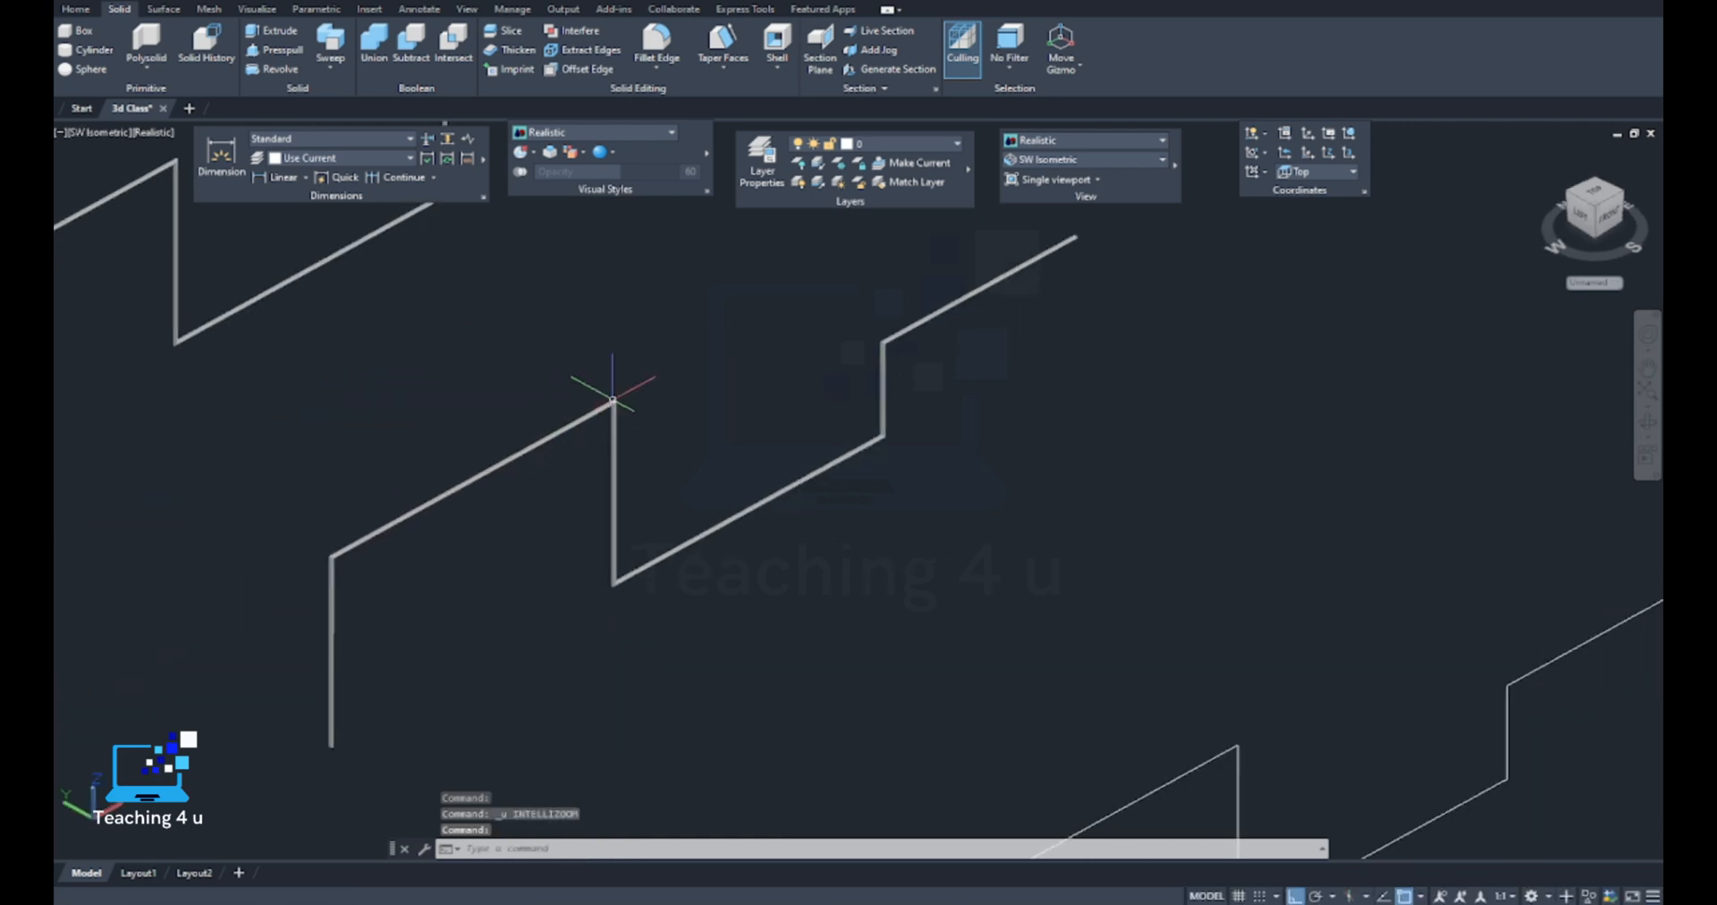
{"action": "scroll", "coordinate": [614, 399], "scroll_direction": "up", "scroll_amount": 6}
{"action": "scroll", "coordinate": [615, 404], "scroll_direction": "up", "scroll_amount": 5}
{"action": "scroll", "coordinate": [614, 476], "scroll_direction": "down", "scroll_amount": 16}
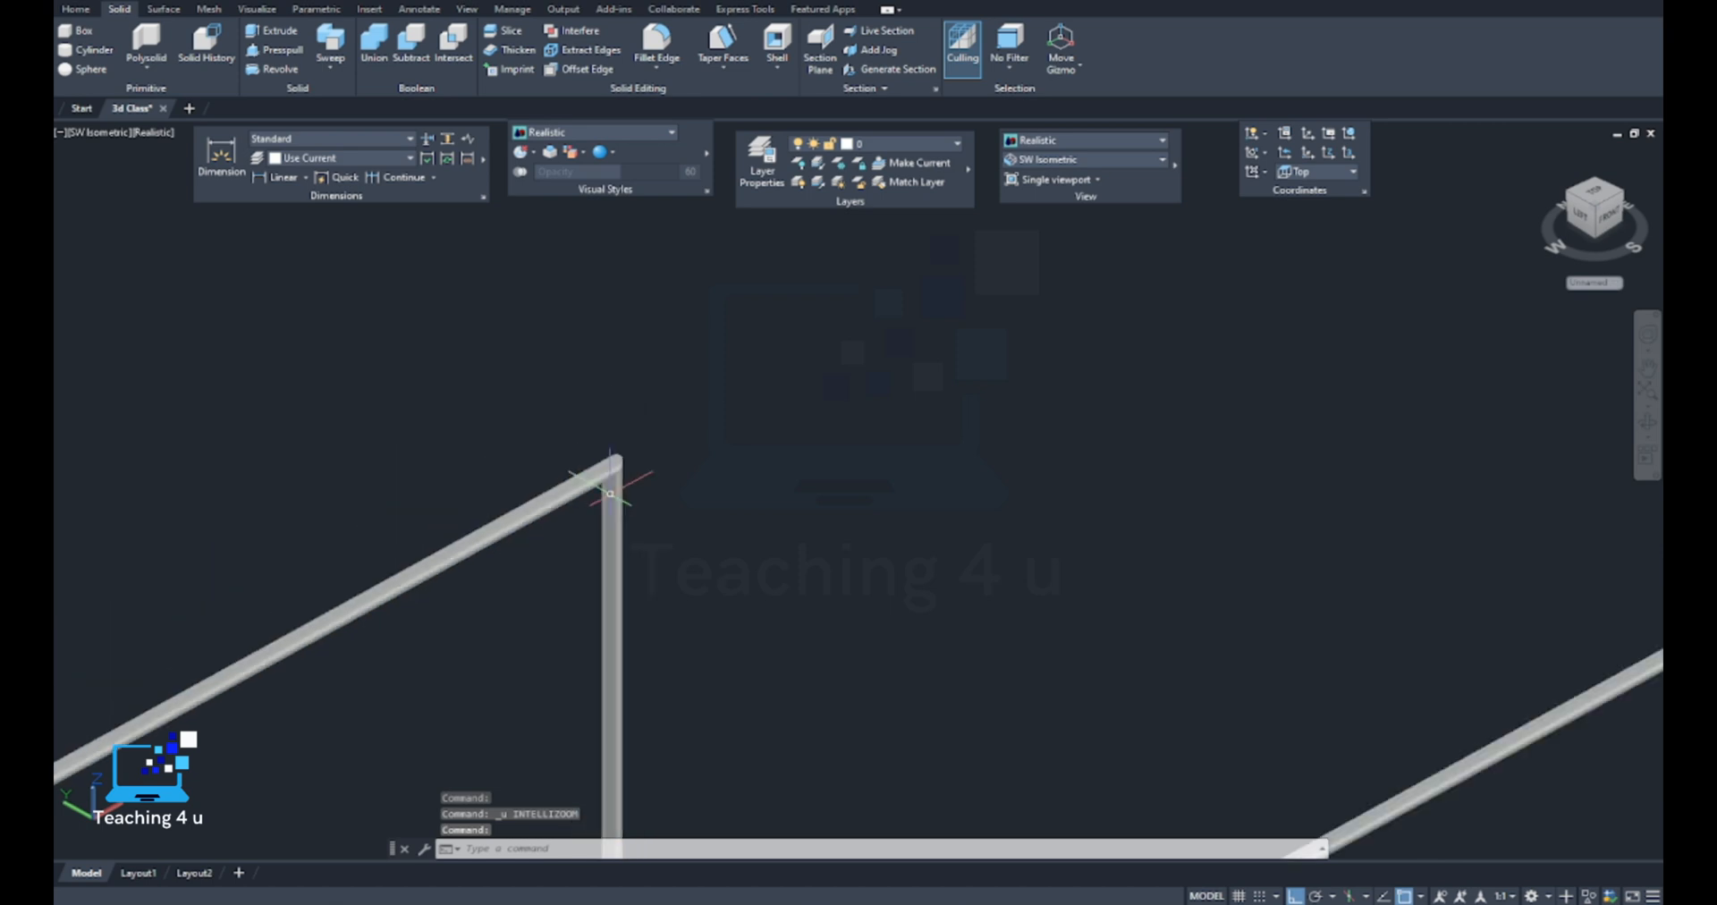
Try a multiple-mode fillet of radius 100 on the first bend of the third stepped polyline
{"action": "middle_click_drag", "start_coordinate": [709, 609], "coordinate": [668, 498]}
{"action": "scroll", "coordinate": [663, 502], "scroll_direction": "up", "scroll_amount": 8}
{"action": "scroll", "coordinate": [615, 435], "scroll_direction": "up", "scroll_amount": 4}
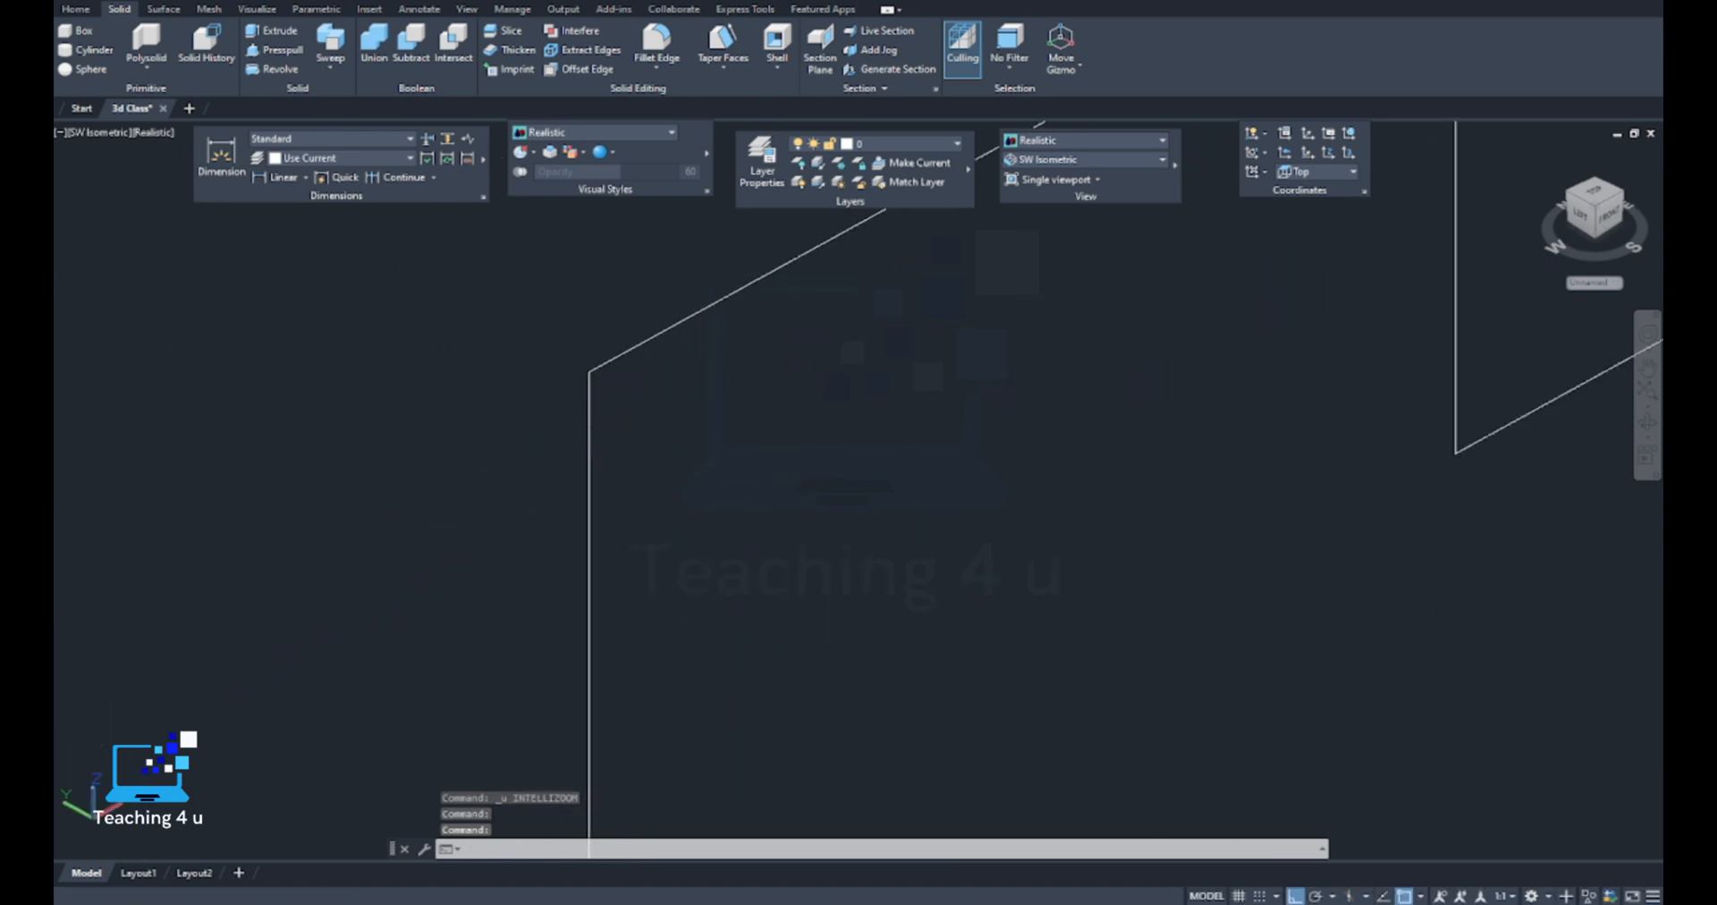
{"action": "middle_click_drag", "start_coordinate": [614, 444], "coordinate": [558, 559]}
{"action": "key", "text": "Escape"}
{"action": "type", "text": "f"}
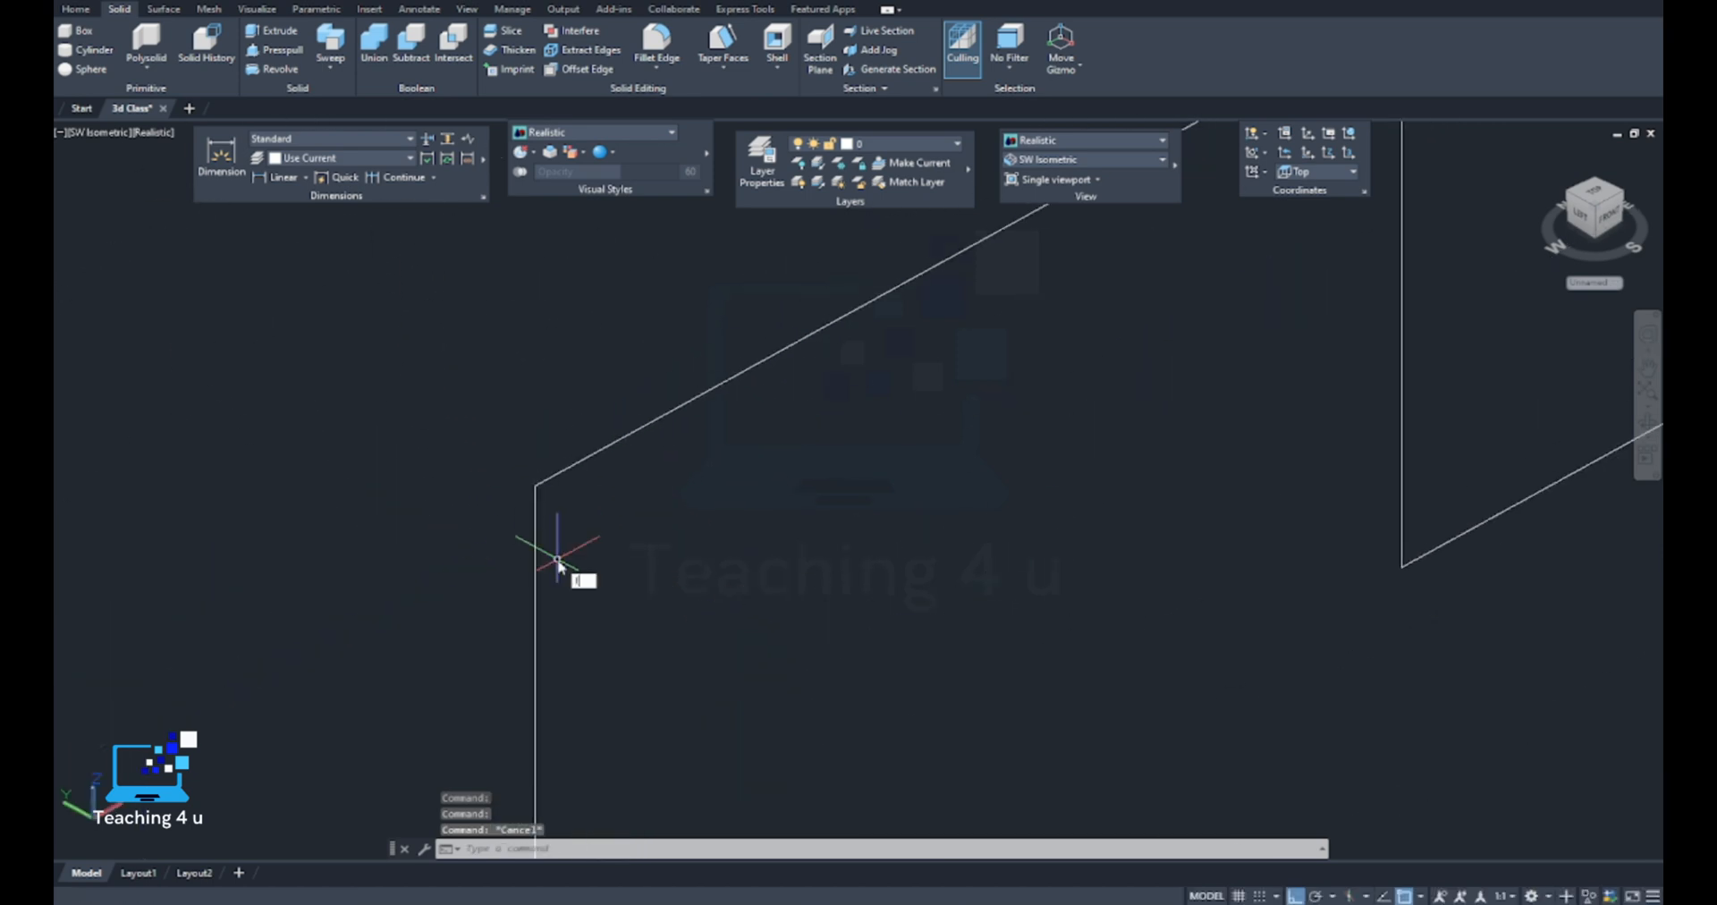
{"action": "key", "text": "Return"}
{"action": "type", "text": "r"}
{"action": "key", "text": "Return"}
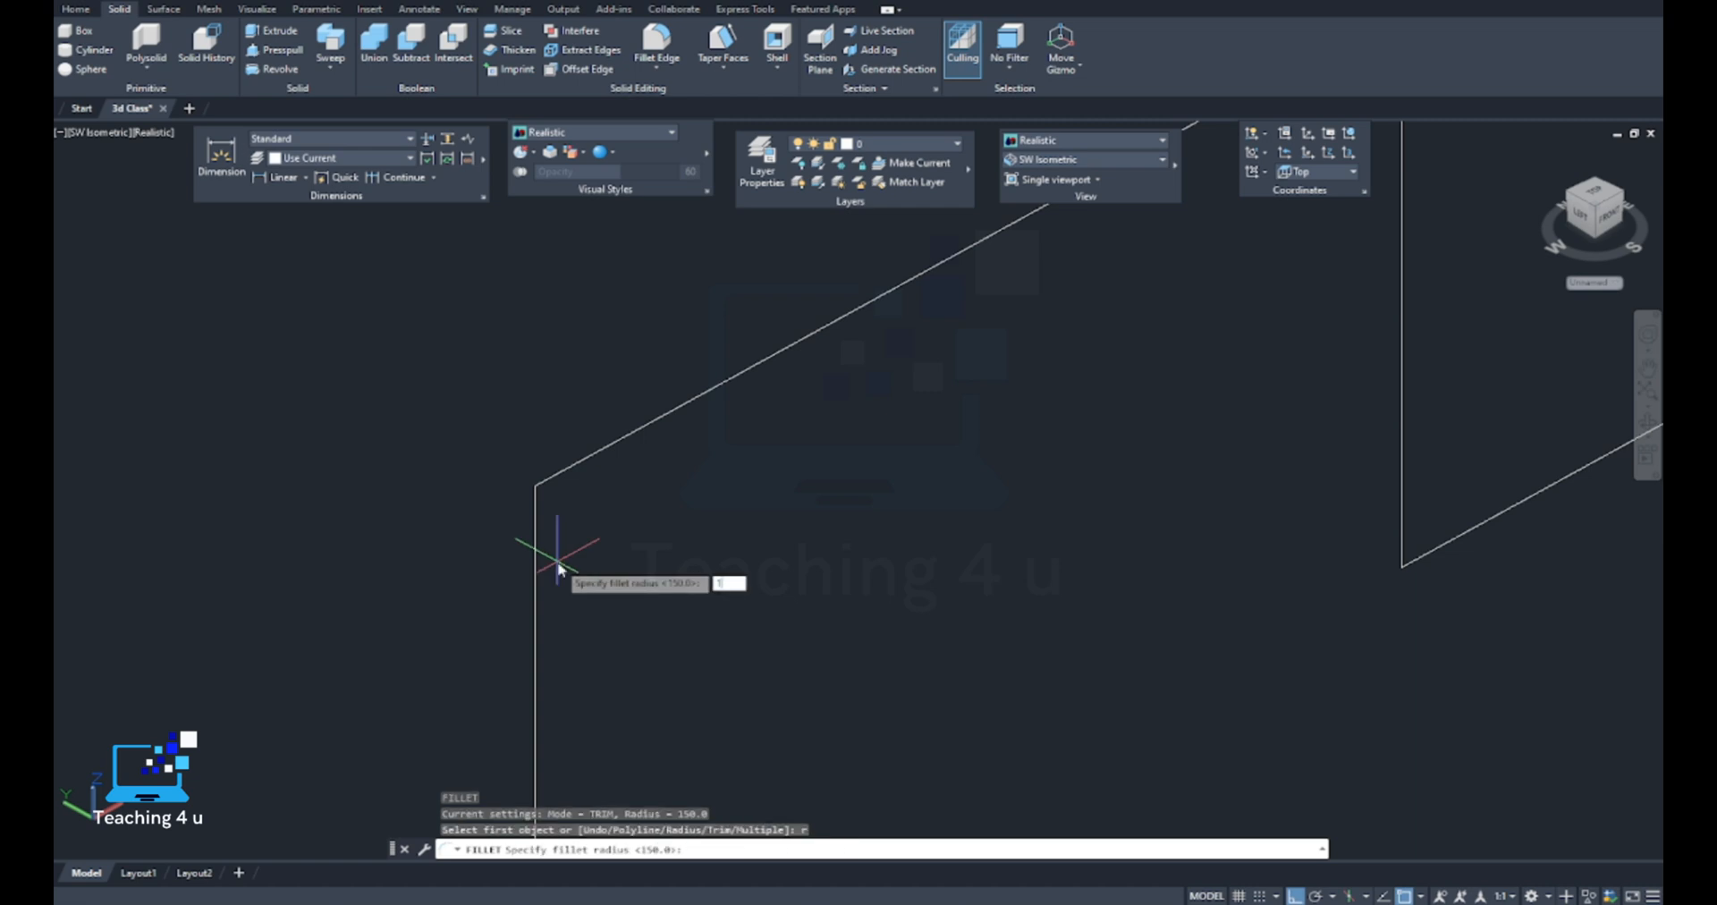
{"action": "key", "text": "Return"}
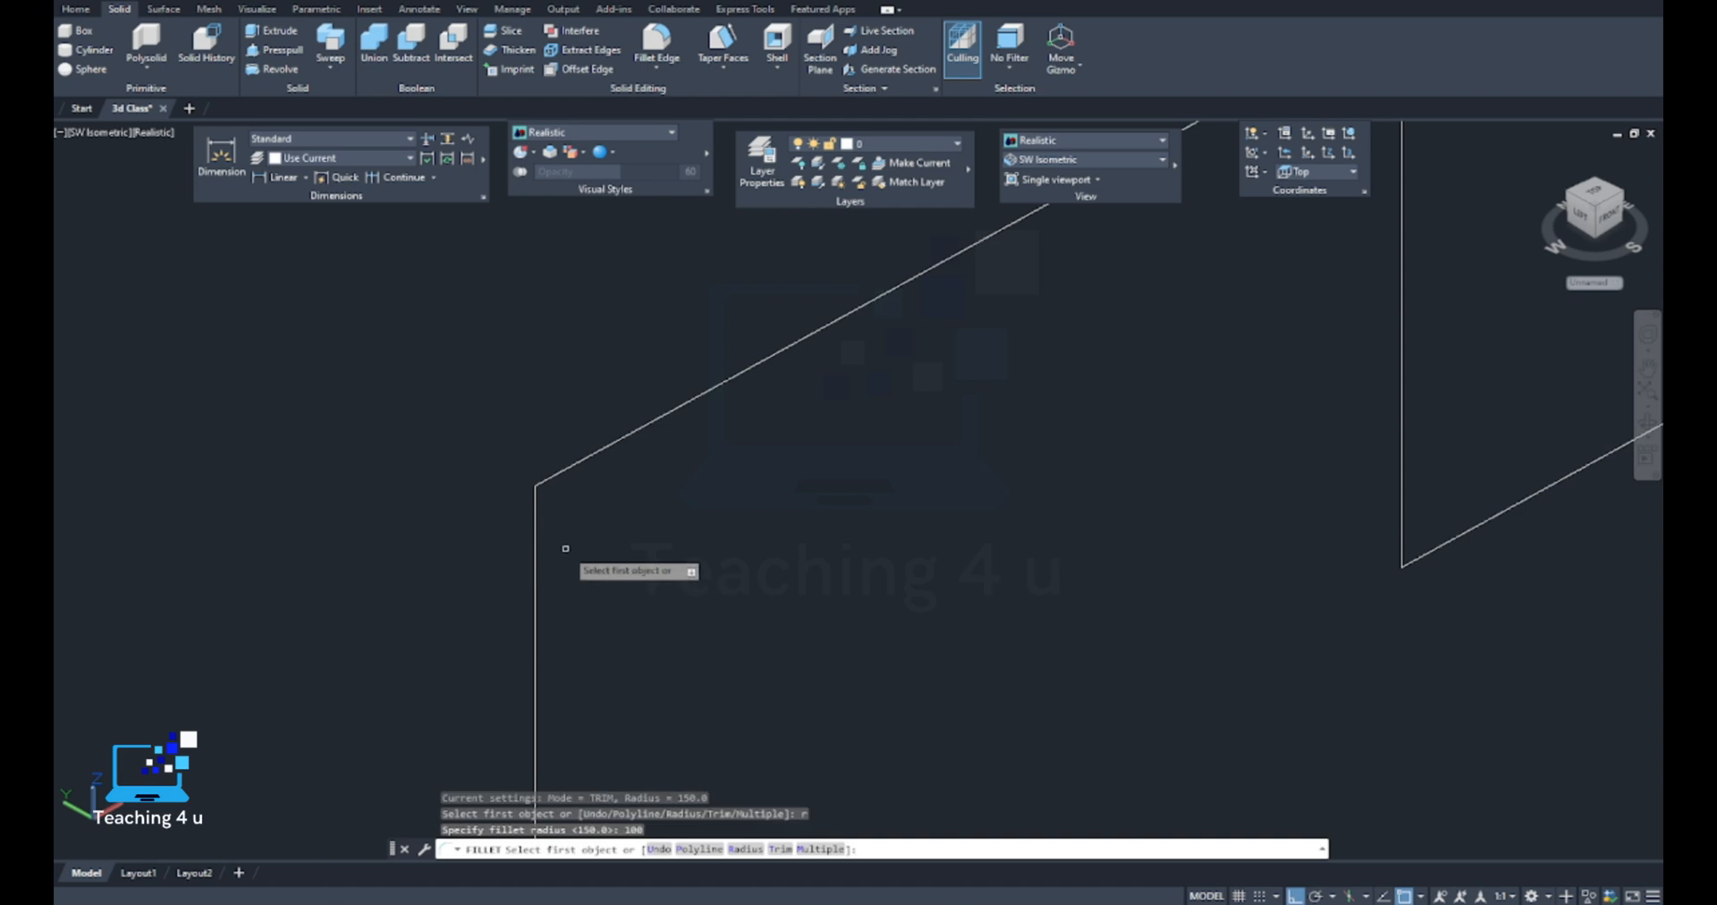
{"action": "type", "text": "m"}
{"action": "key", "text": "Return"}
{"action": "left_click", "coordinate": [535, 533]}
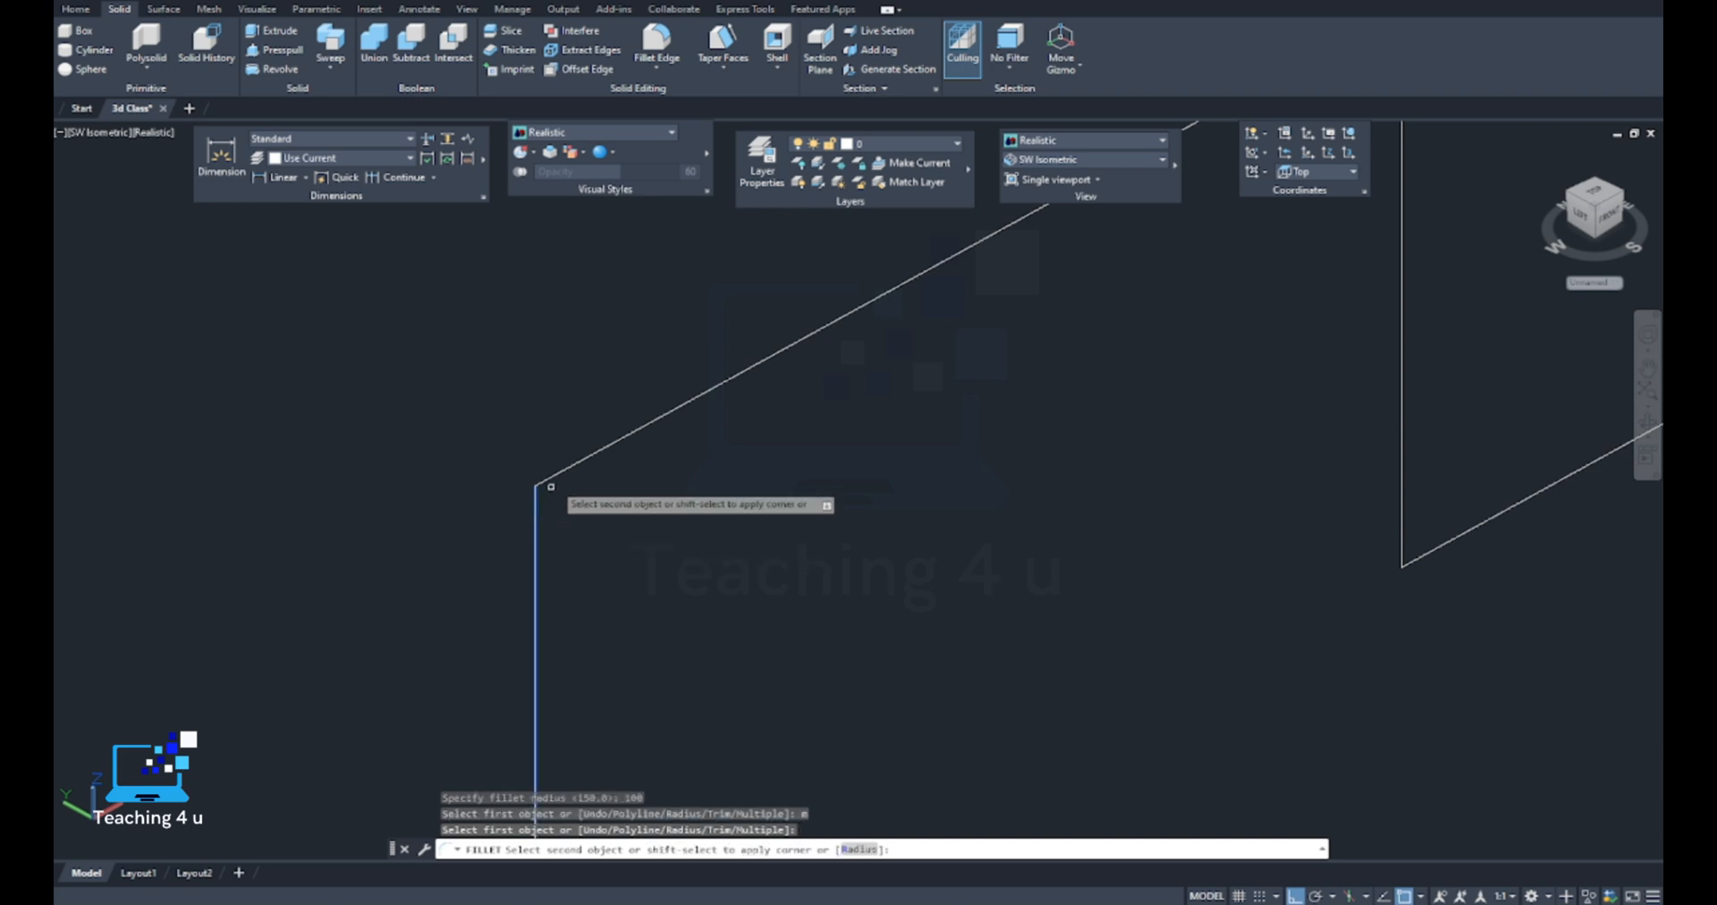
{"action": "left_click", "coordinate": [561, 470]}
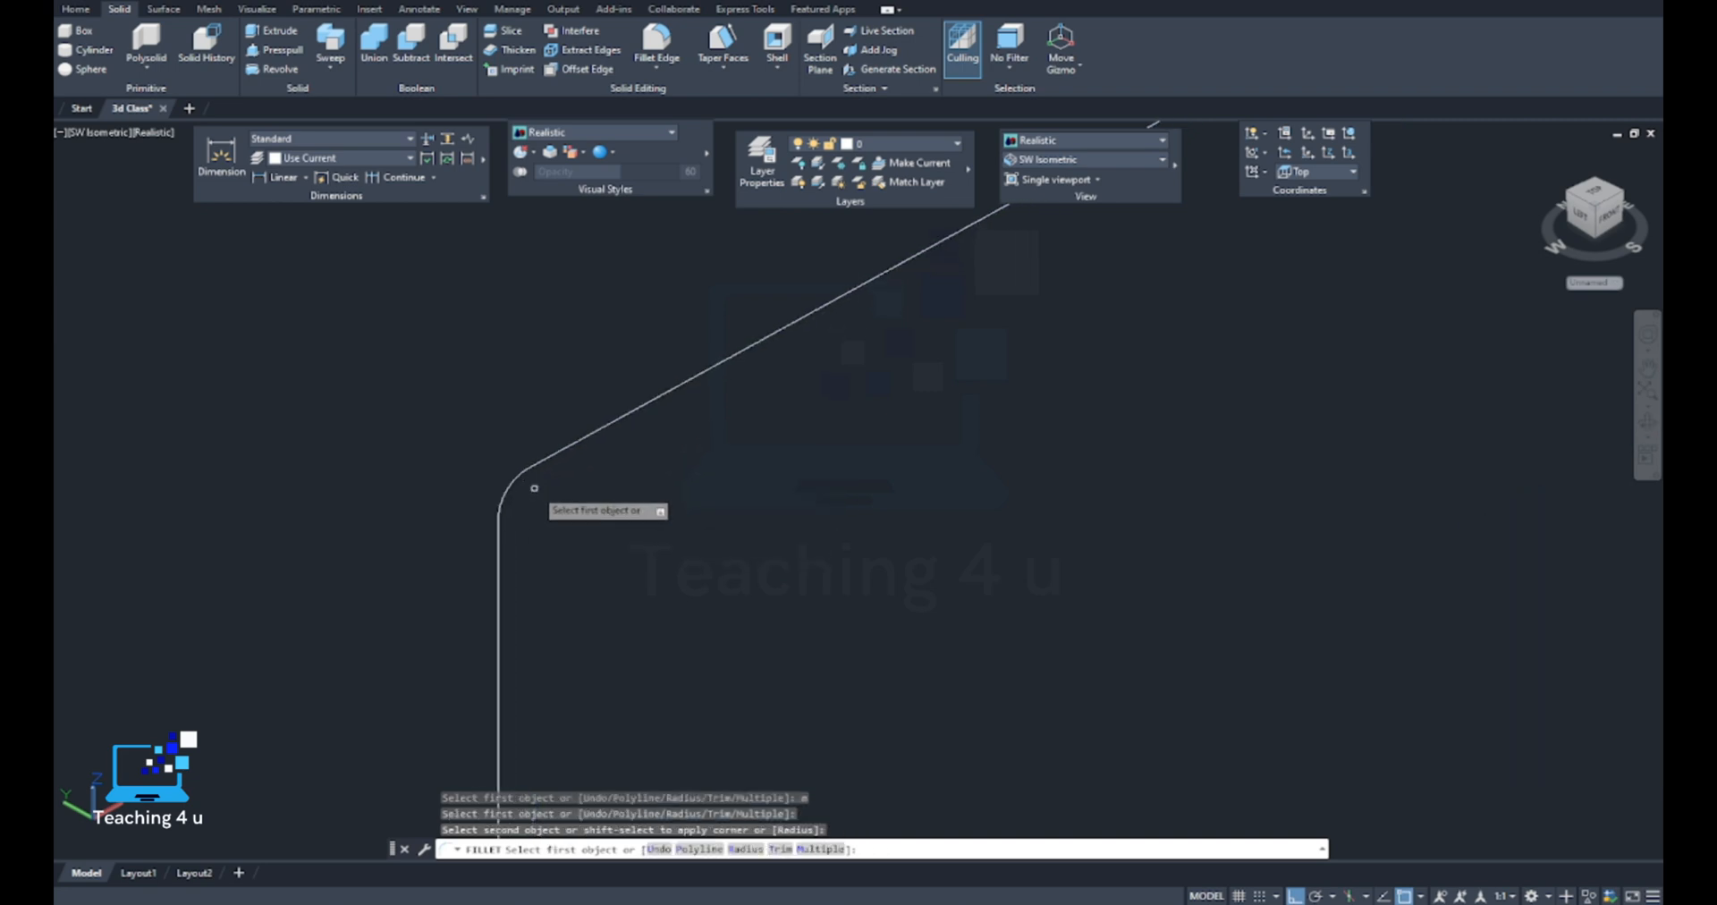
Undo the radius 100 fillet on the third polyline's first bend
{"action": "key", "text": "Escape"}
{"action": "key", "text": "ctrl+z"}
{"action": "key", "text": "ctrl+z"}
{"action": "scroll", "coordinate": [577, 470], "scroll_direction": "down", "scroll_amount": 2}
{"action": "key", "text": "Escape"}
{"action": "key", "text": "Escape"}
Start a multiple fillet with radius 1000 and round the first two bends of the third stepped polyline
{"action": "type", "text": "f"}
{"action": "key", "text": "Return"}
{"action": "type", "text": "r"}
{"action": "key", "text": "Return"}
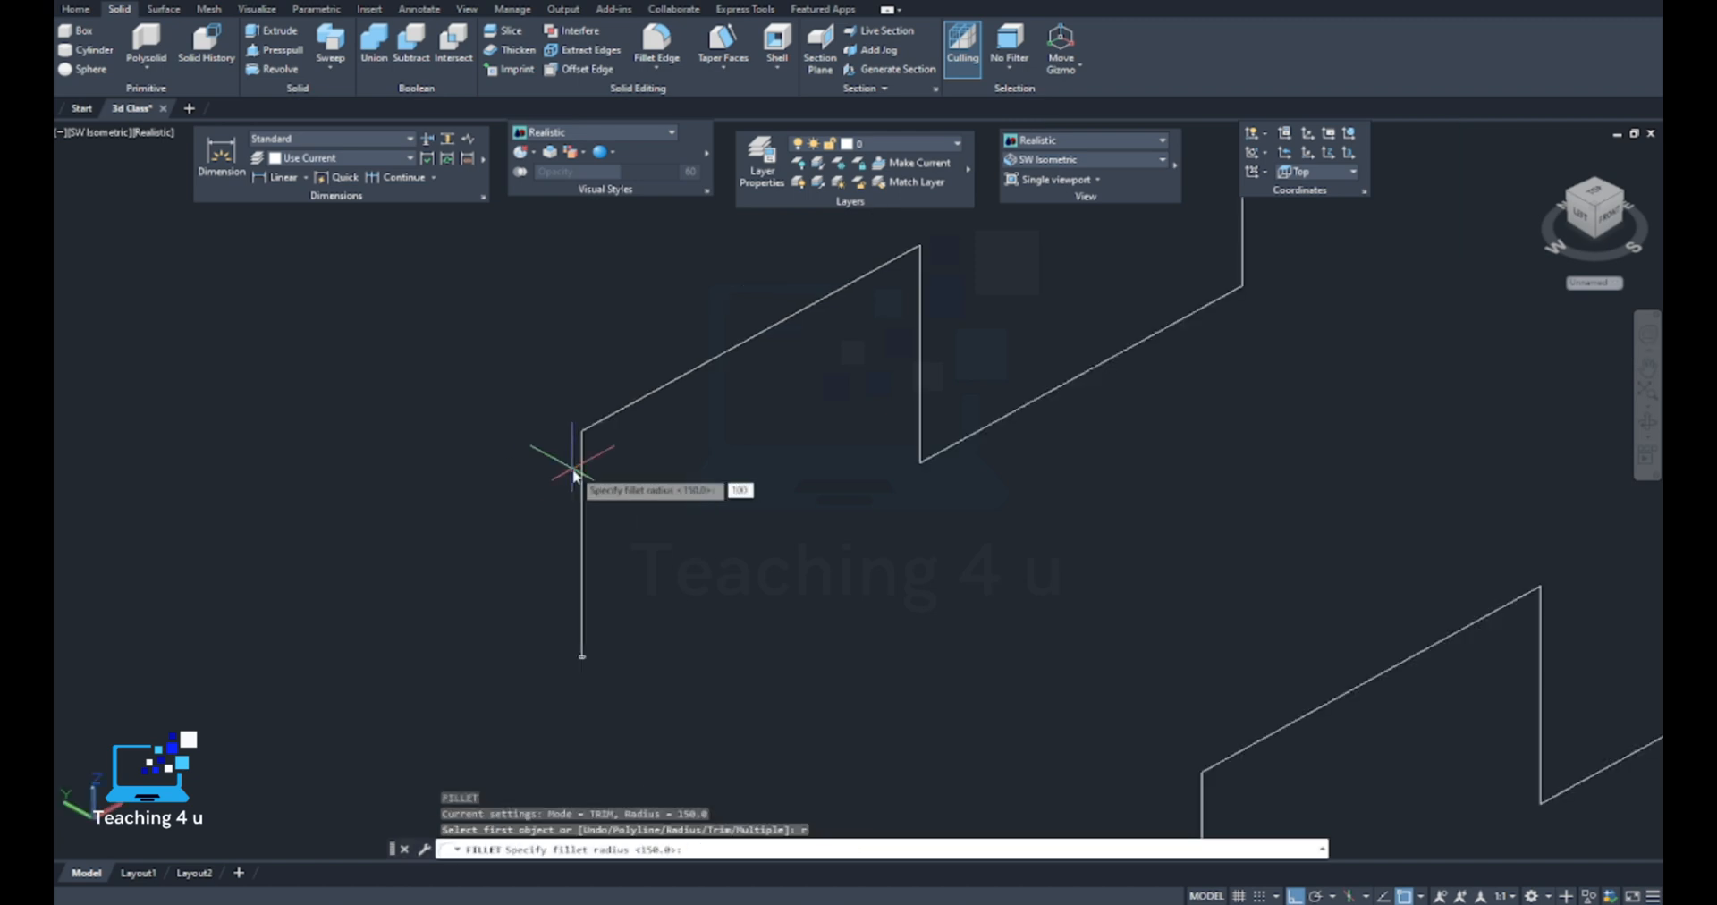
{"action": "key", "text": "Return"}
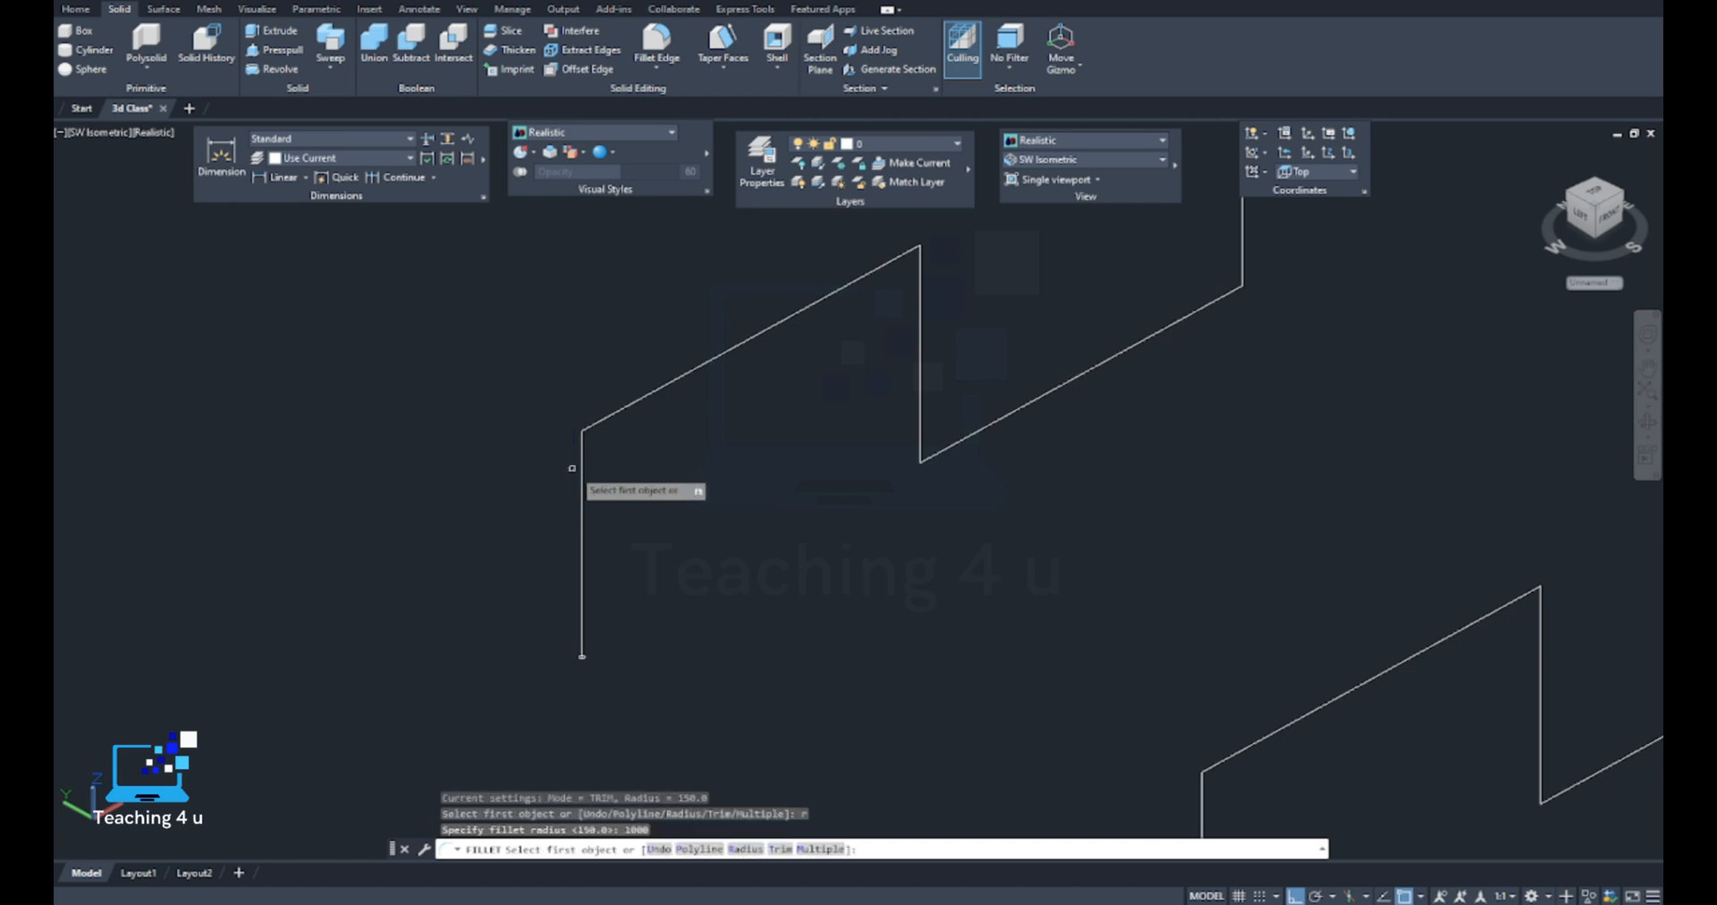
{"action": "key", "text": "Return"}
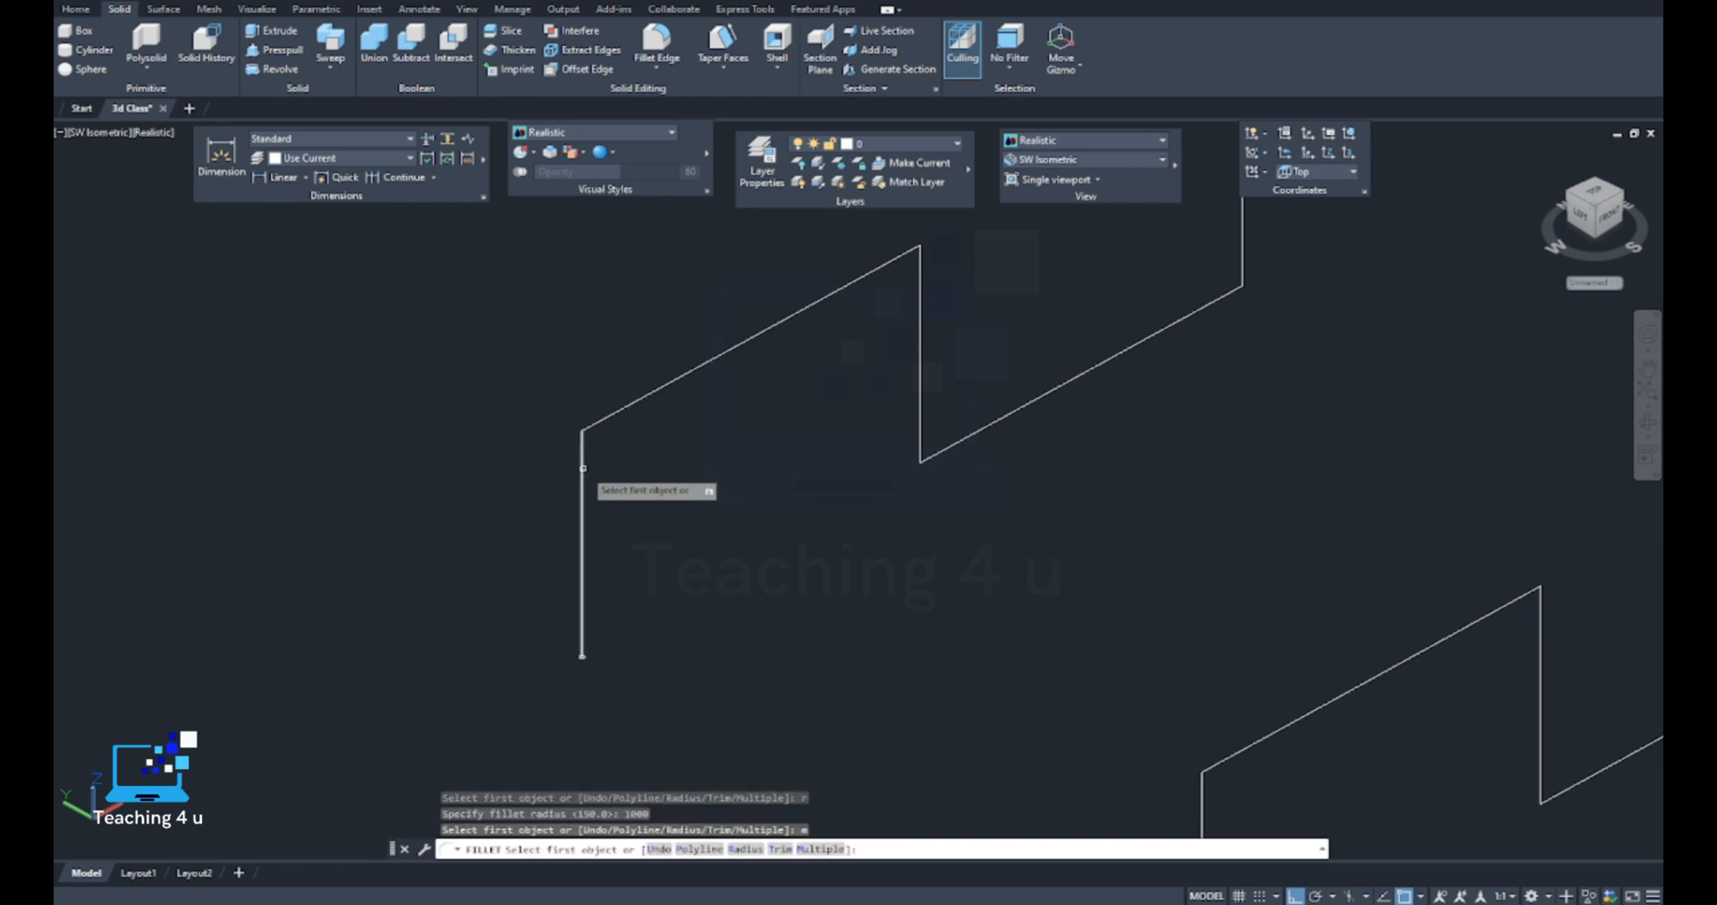
{"action": "left_click", "coordinate": [583, 467]}
{"action": "left_click", "coordinate": [596, 421]}
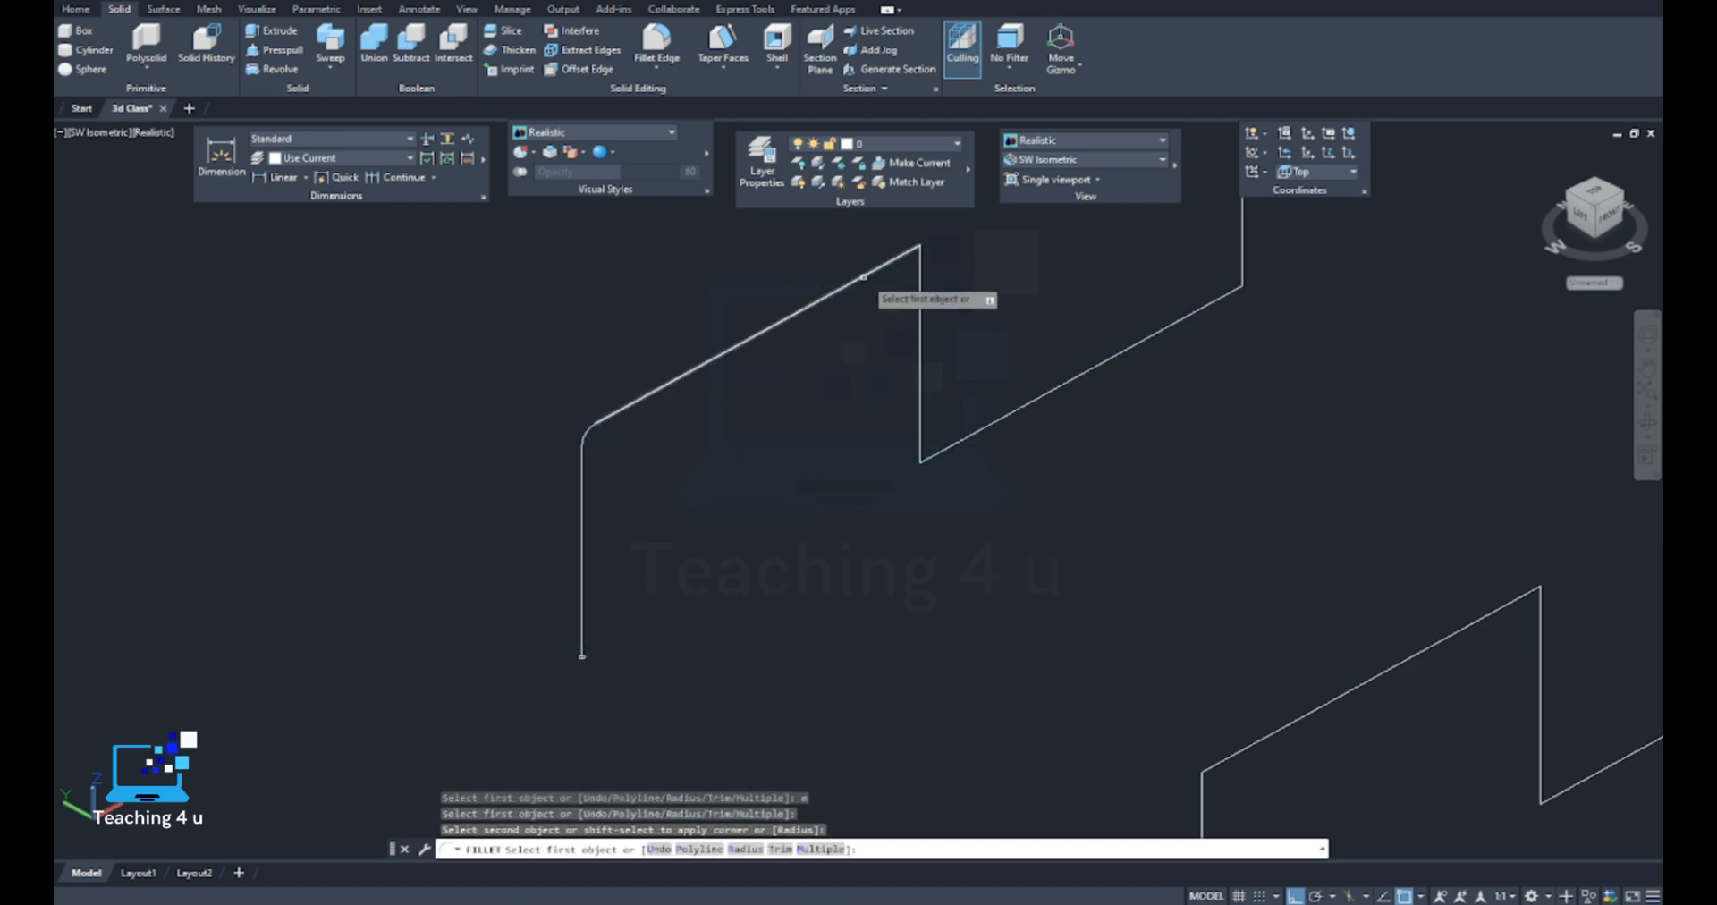
{"action": "left_click", "coordinate": [863, 277]}
{"action": "scroll", "coordinate": [921, 219], "scroll_direction": "up", "scroll_amount": 5}
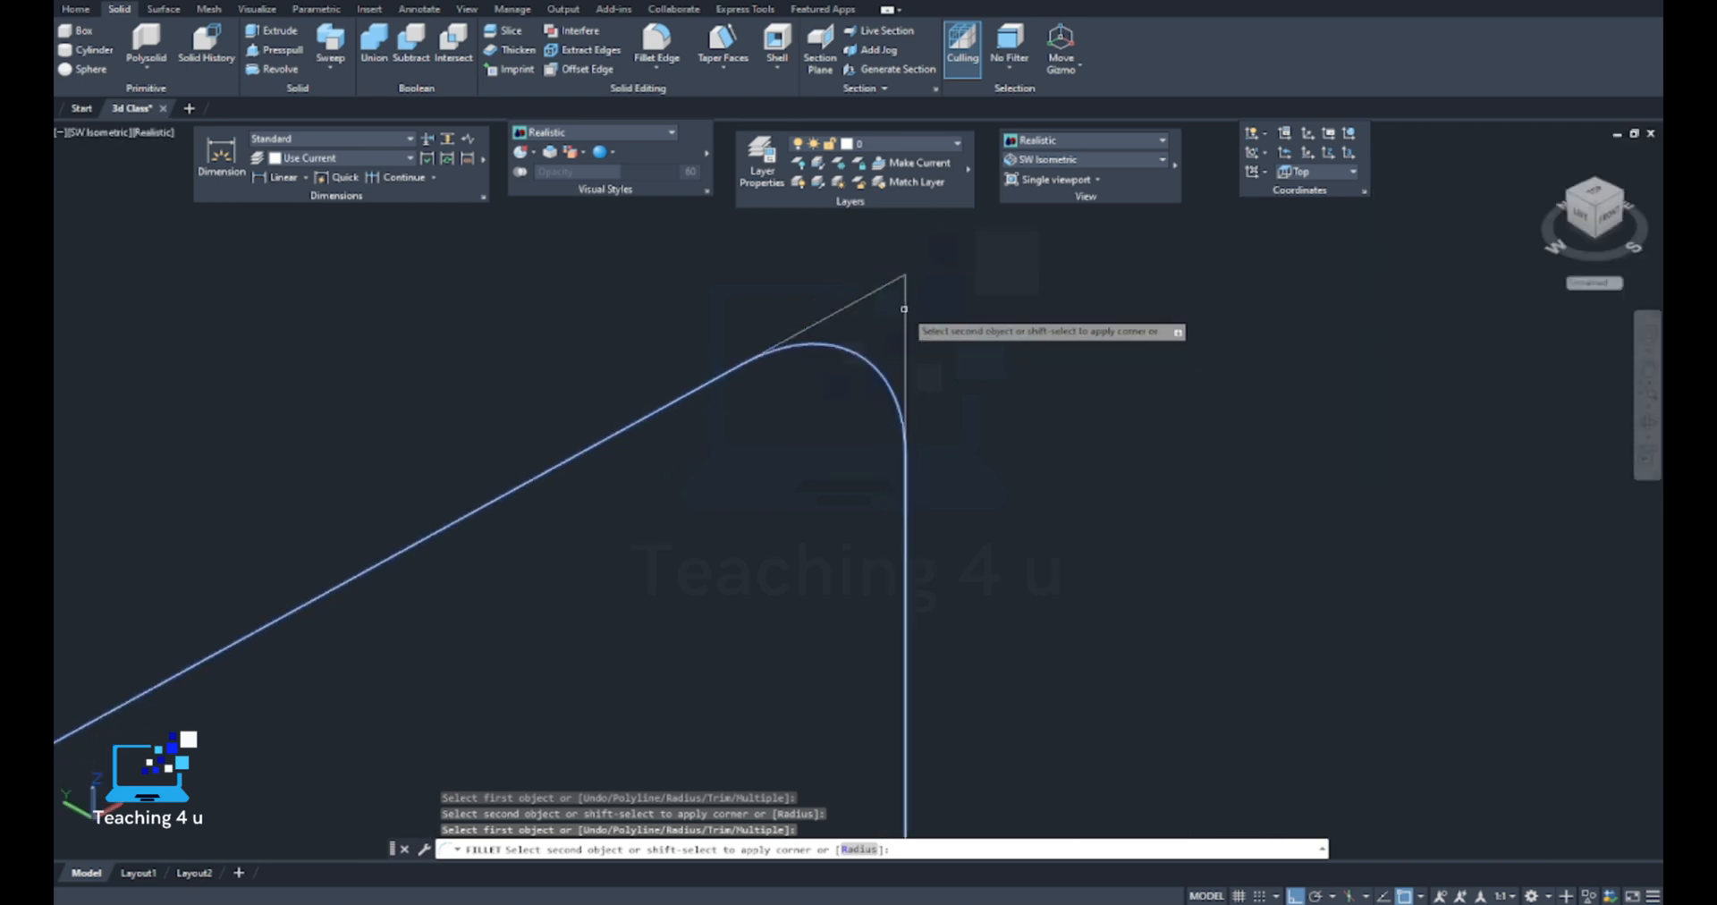
{"action": "left_click", "coordinate": [904, 309]}
Fillet the third and fourth bends of the same polyline with the current radius
{"action": "scroll", "coordinate": [909, 375], "scroll_direction": "down", "scroll_amount": 6}
{"action": "scroll", "coordinate": [813, 410], "scroll_direction": "up", "scroll_amount": 6}
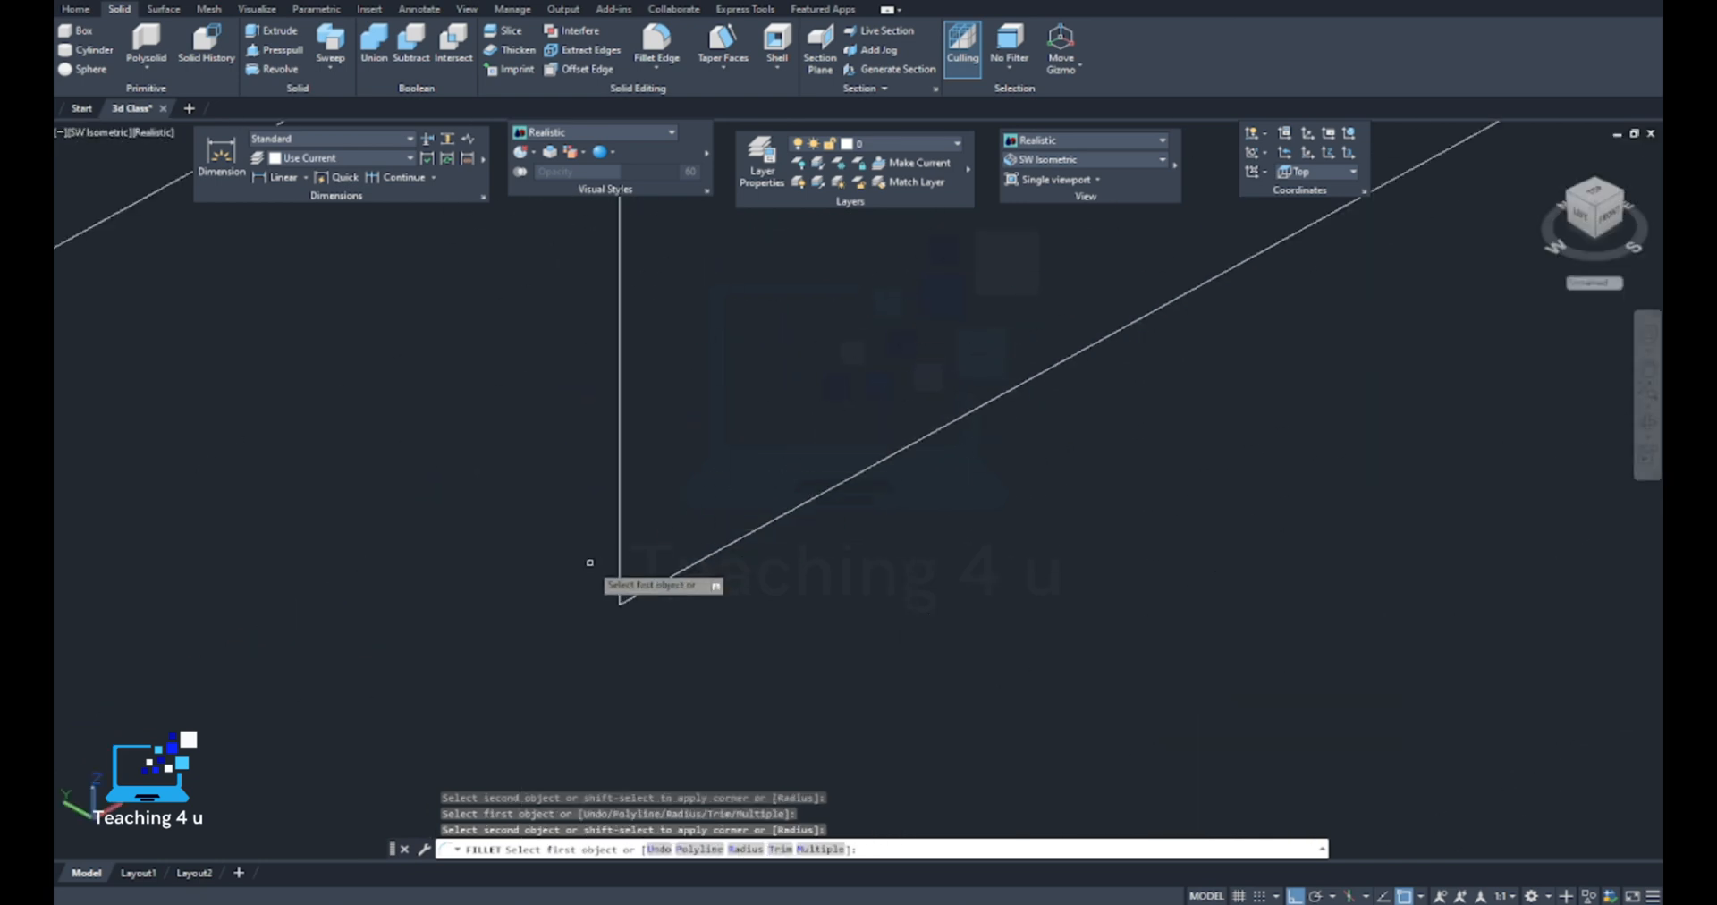
{"action": "left_click", "coordinate": [615, 562]}
{"action": "scroll", "coordinate": [644, 586], "scroll_direction": "up", "scroll_amount": 3}
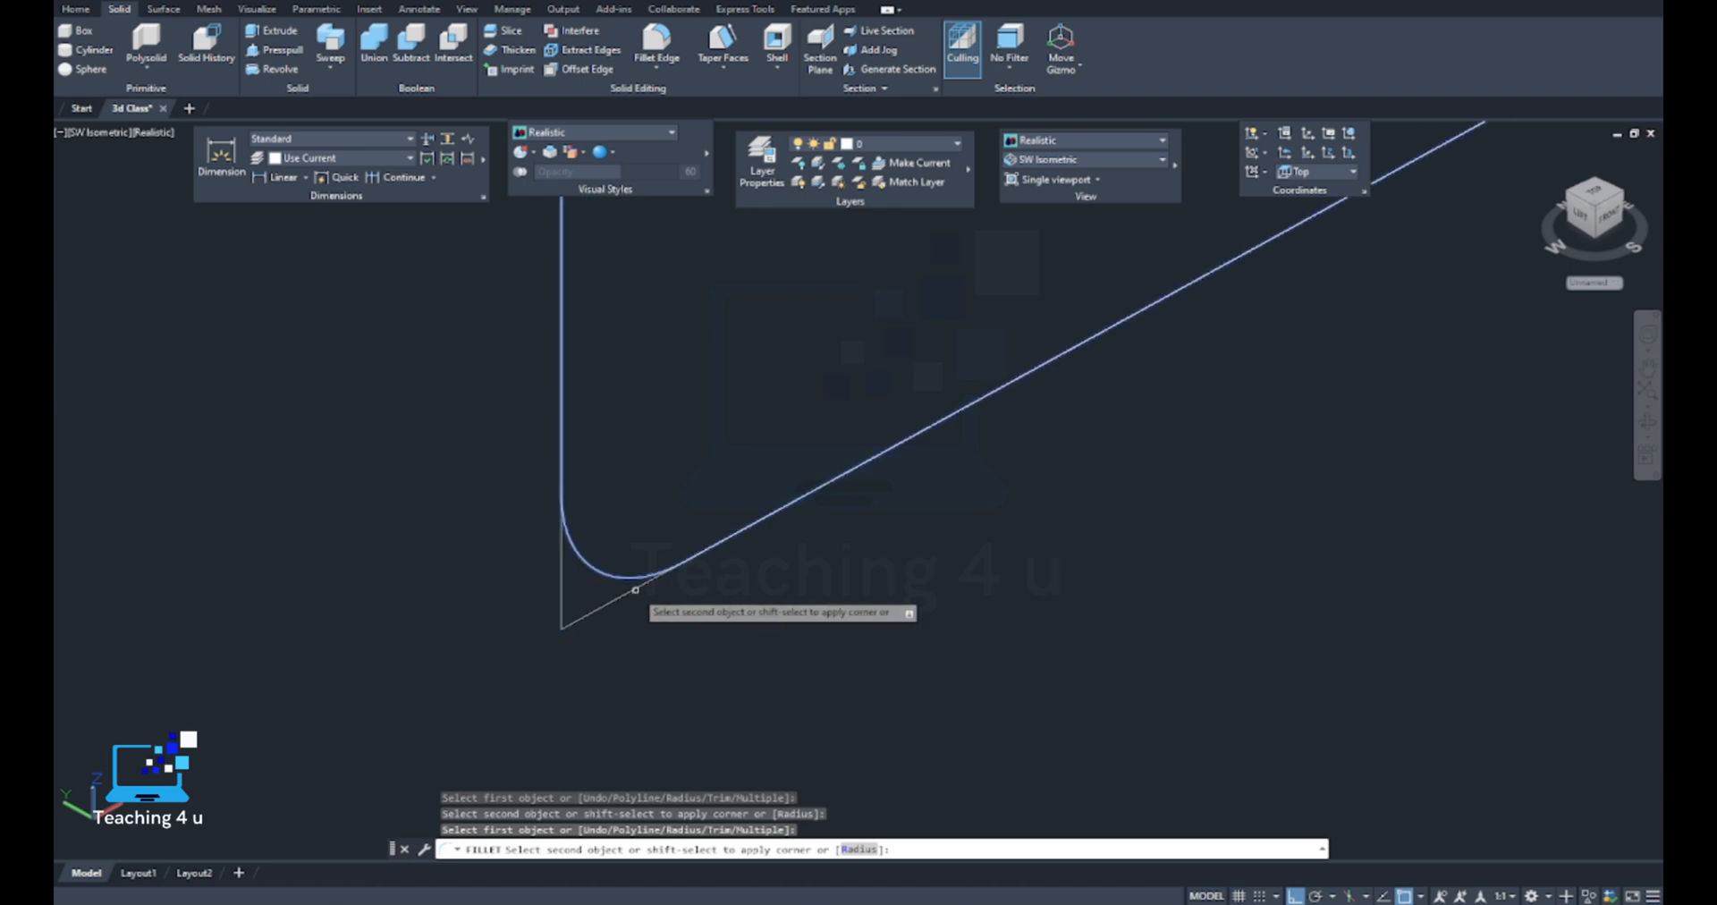
{"action": "left_click", "coordinate": [642, 584]}
{"action": "scroll", "coordinate": [805, 537], "scroll_direction": "down", "scroll_amount": 4}
{"action": "scroll", "coordinate": [1109, 385], "scroll_direction": "up", "scroll_amount": 4}
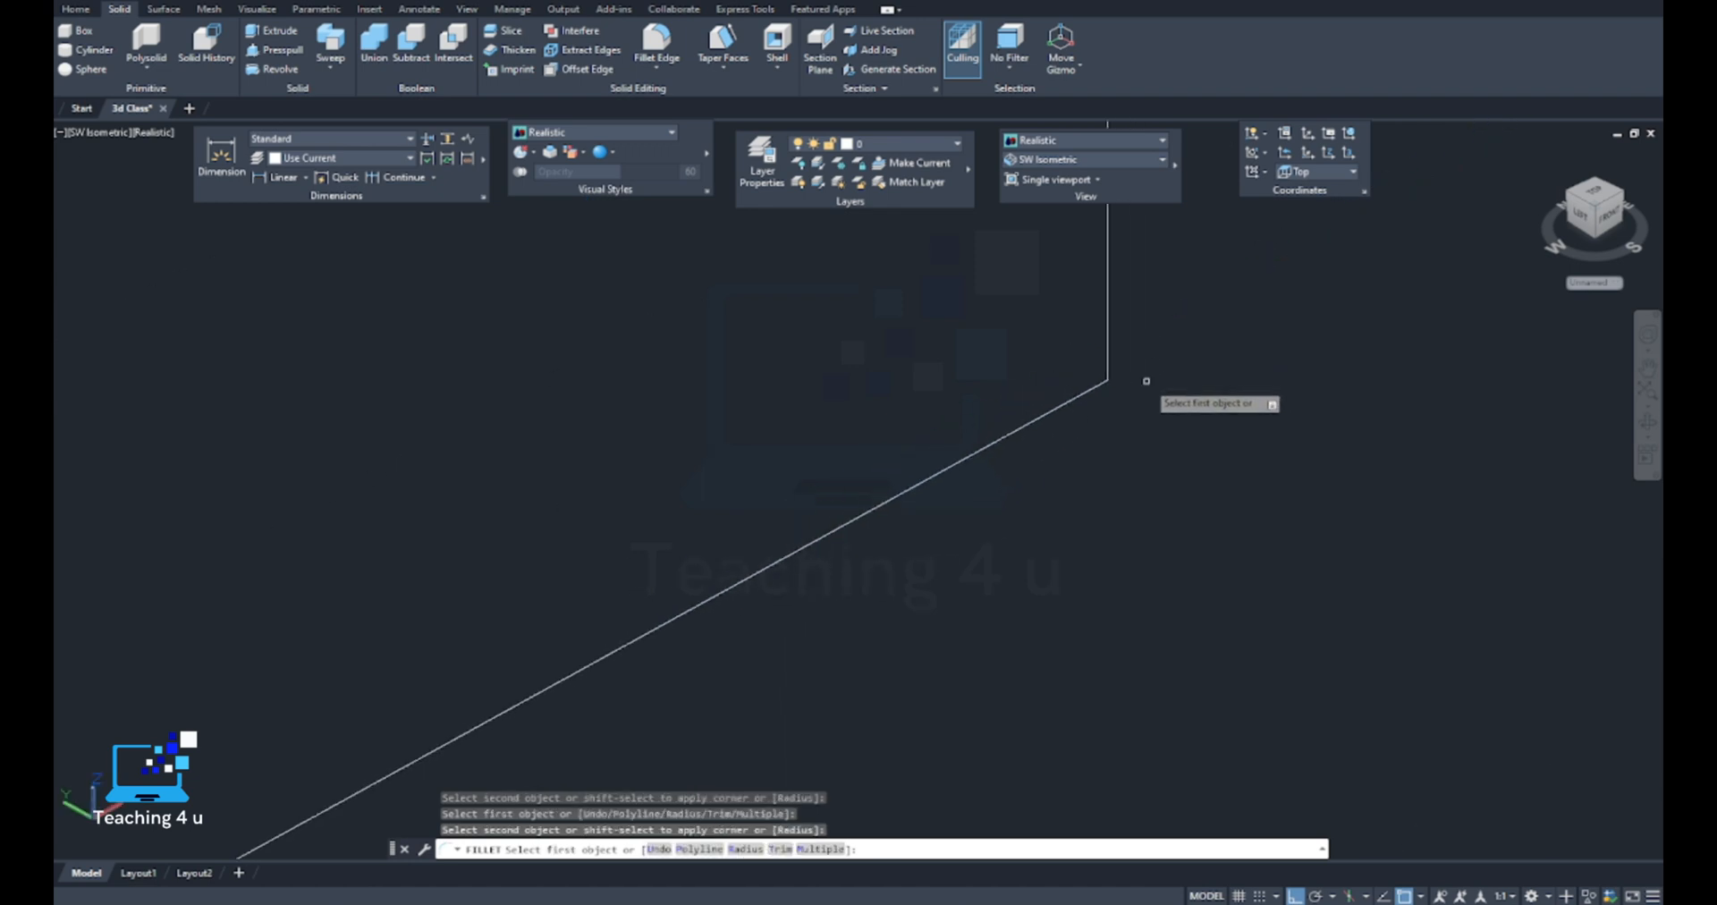
{"action": "left_click", "coordinate": [1090, 389]}
{"action": "left_click", "coordinate": [1108, 358]}
Fillet the polyline's last bend, where the short vertical run meets the final sloping run, and end the fillet command
{"action": "scroll", "coordinate": [1086, 398], "scroll_direction": "down", "scroll_amount": 3}
{"action": "scroll", "coordinate": [1086, 398], "scroll_direction": "up", "scroll_amount": 5}
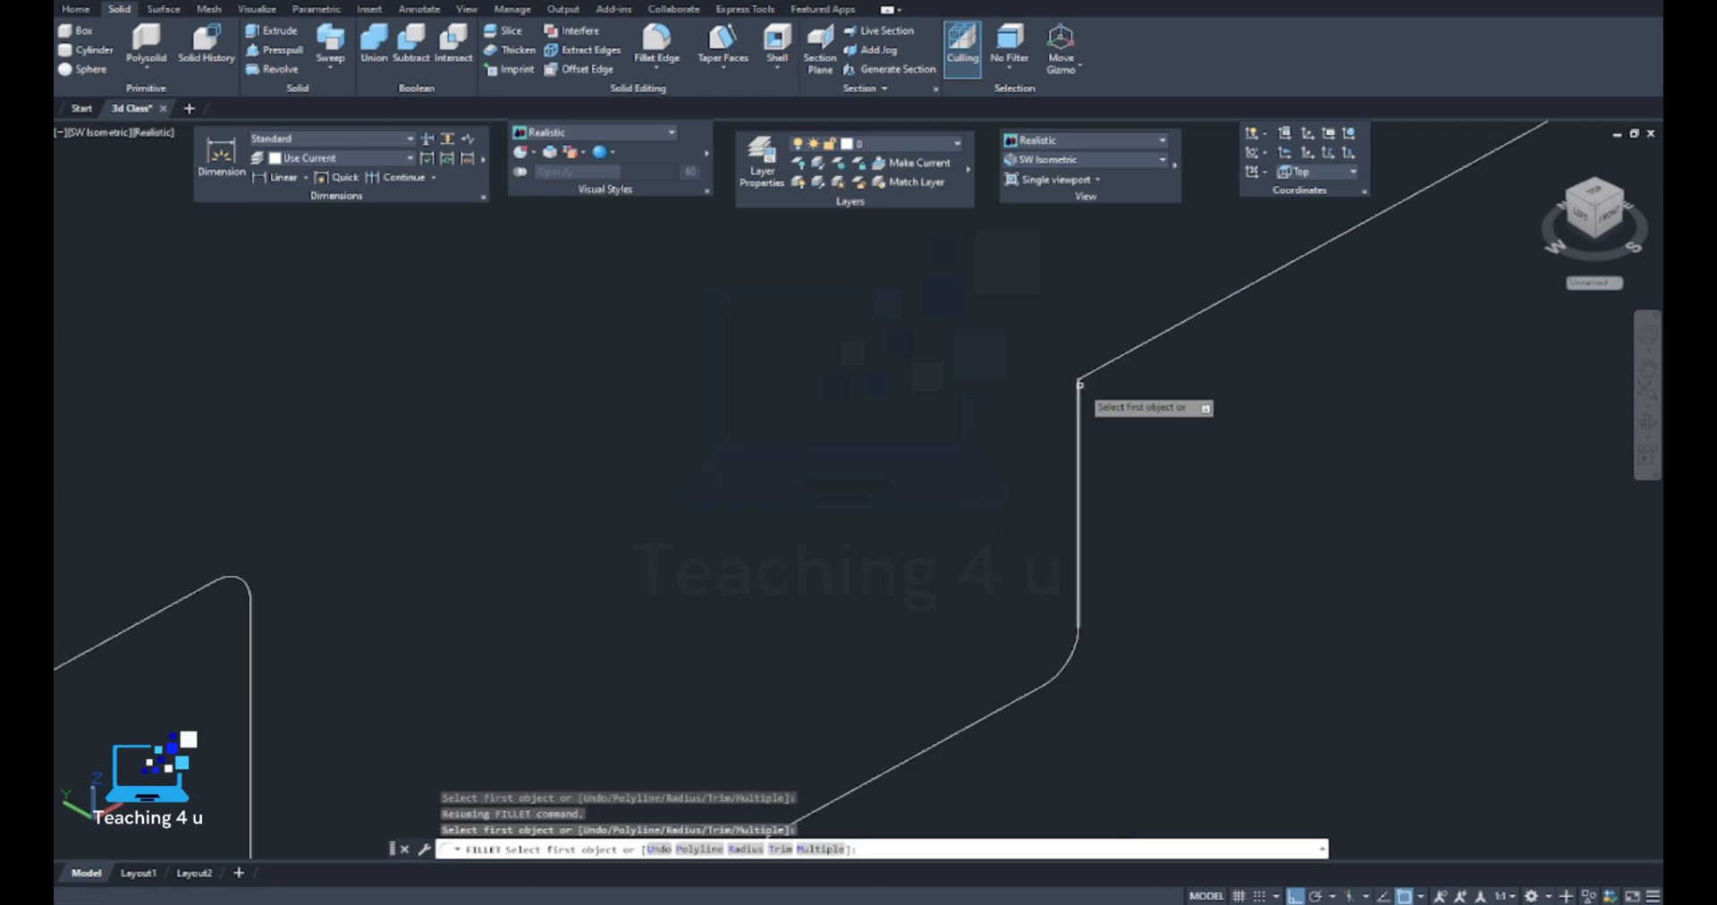
{"action": "left_click", "coordinate": [1073, 395]}
{"action": "left_click", "coordinate": [1077, 394]}
{"action": "scroll", "coordinate": [1093, 356], "scroll_direction": "up", "scroll_amount": 5}
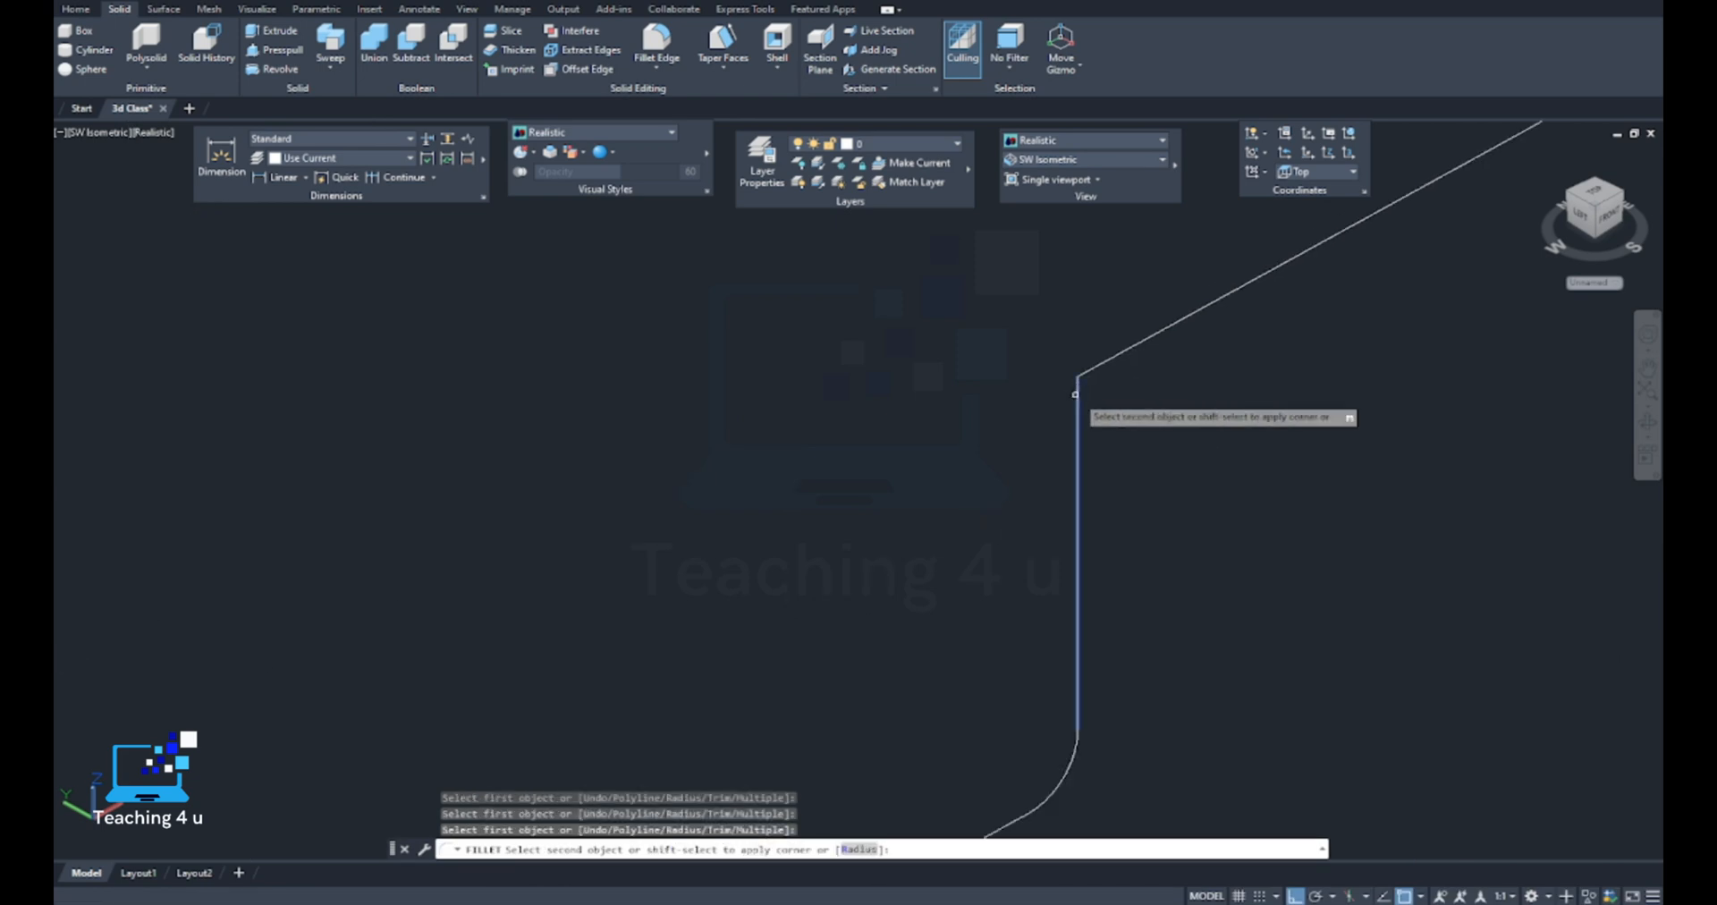
{"action": "left_click", "coordinate": [1101, 385]}
{"action": "scroll", "coordinate": [1110, 400], "scroll_direction": "down", "scroll_amount": 9}
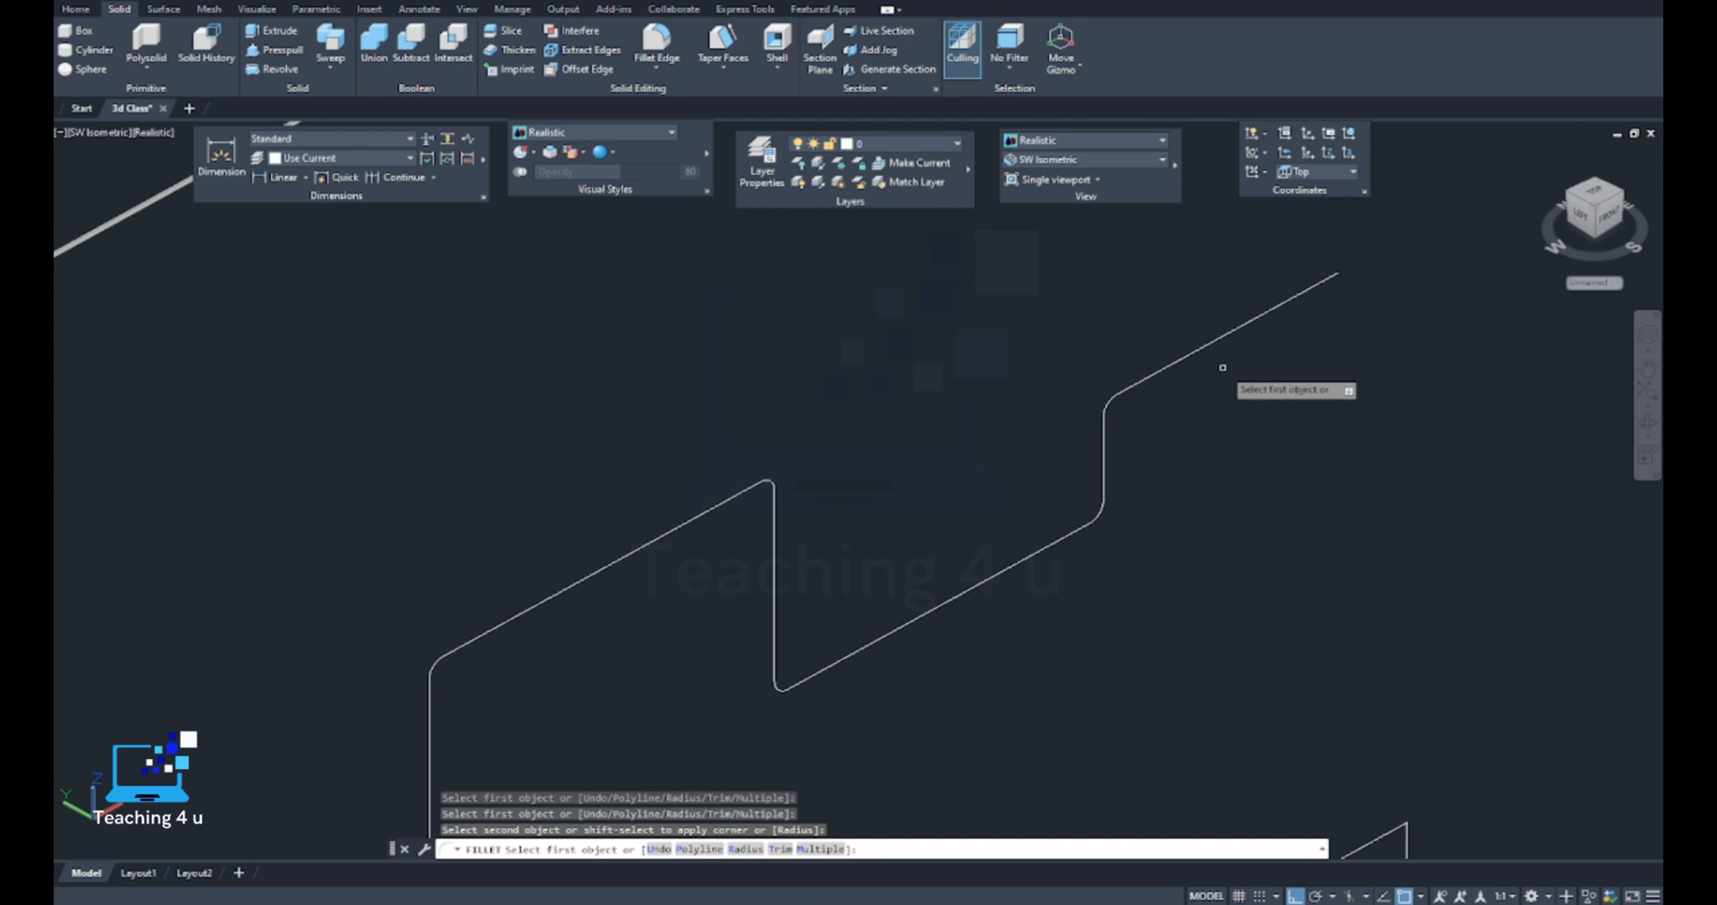
{"action": "scroll", "coordinate": [1223, 367], "scroll_direction": "down", "scroll_amount": 3}
{"action": "key", "text": "Escape"}
Replace the small circle at the filleted path's lower end with a larger circle centred on the path's endpoint
{"action": "scroll", "coordinate": [1027, 421], "scroll_direction": "up", "scroll_amount": 8}
{"action": "middle_click_drag", "start_coordinate": [949, 433], "coordinate": [861, 581]}
{"action": "scroll", "coordinate": [852, 516], "scroll_direction": "up", "scroll_amount": 5}
{"action": "left_click", "coordinate": [830, 523]}
{"action": "left_click", "coordinate": [800, 537]}
{"action": "key", "text": "Delete"}
{"action": "type", "text": "c"}
{"action": "key", "text": "Return"}
{"action": "left_click", "coordinate": [787, 539]}
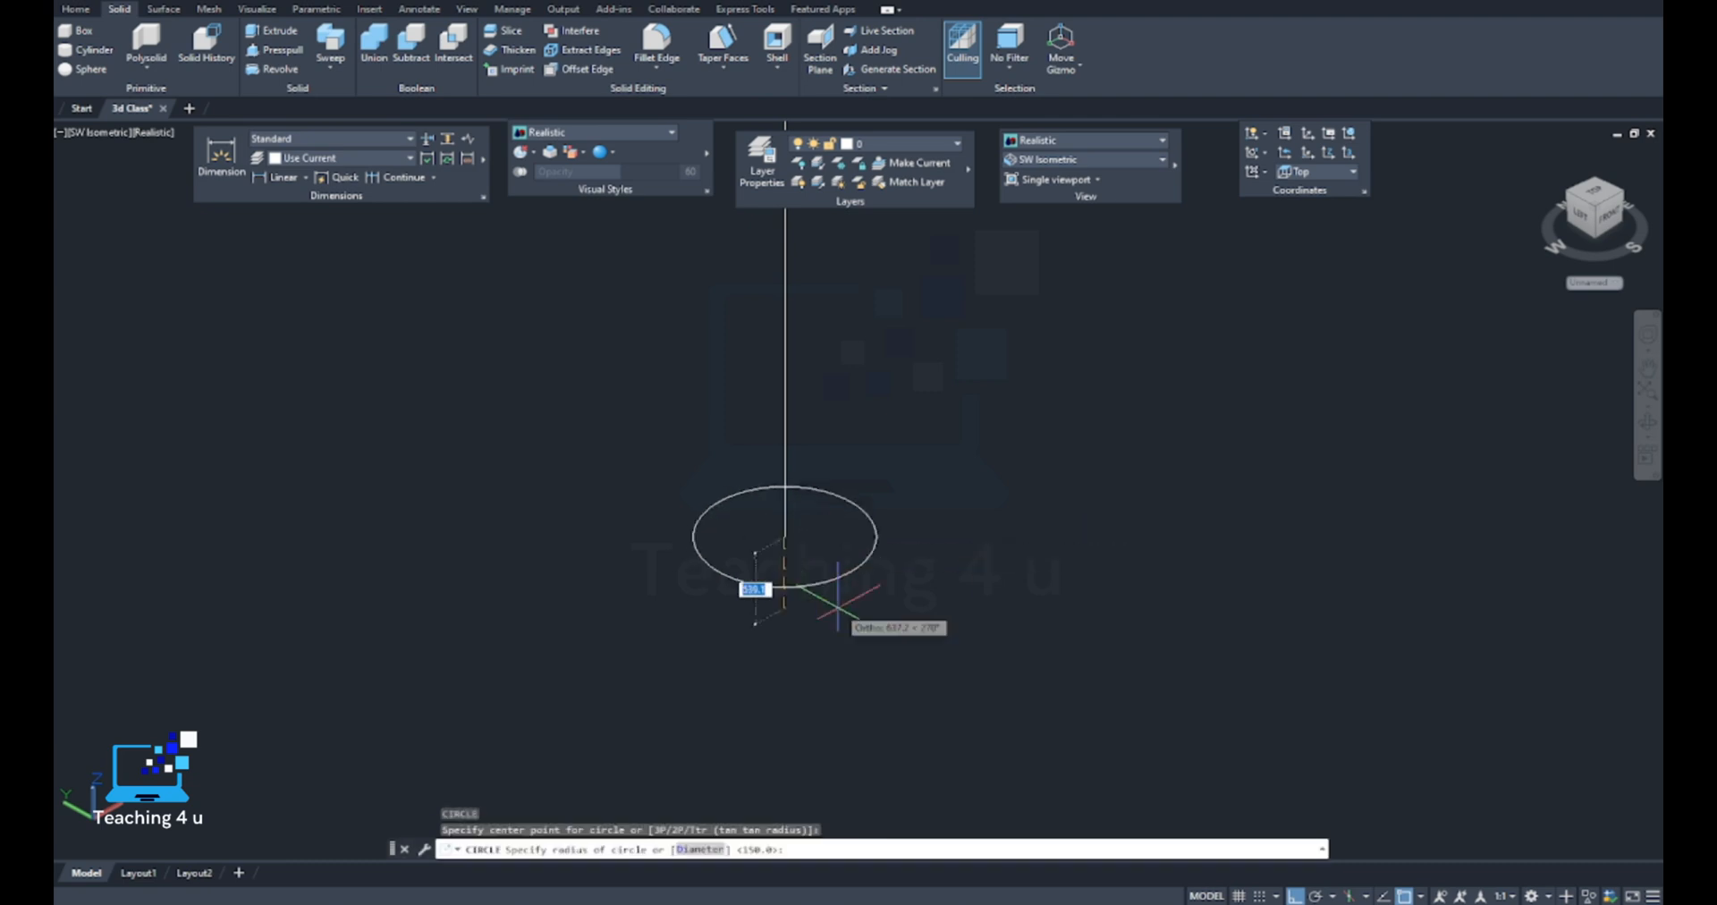
{"action": "left_click", "coordinate": [981, 702]}
{"action": "scroll", "coordinate": [930, 518], "scroll_direction": "down", "scroll_amount": 6}
{"action": "middle_click_drag", "start_coordinate": [971, 569], "coordinate": [883, 583]}
{"action": "key", "text": "Escape"}
{"action": "key", "text": "Escape"}
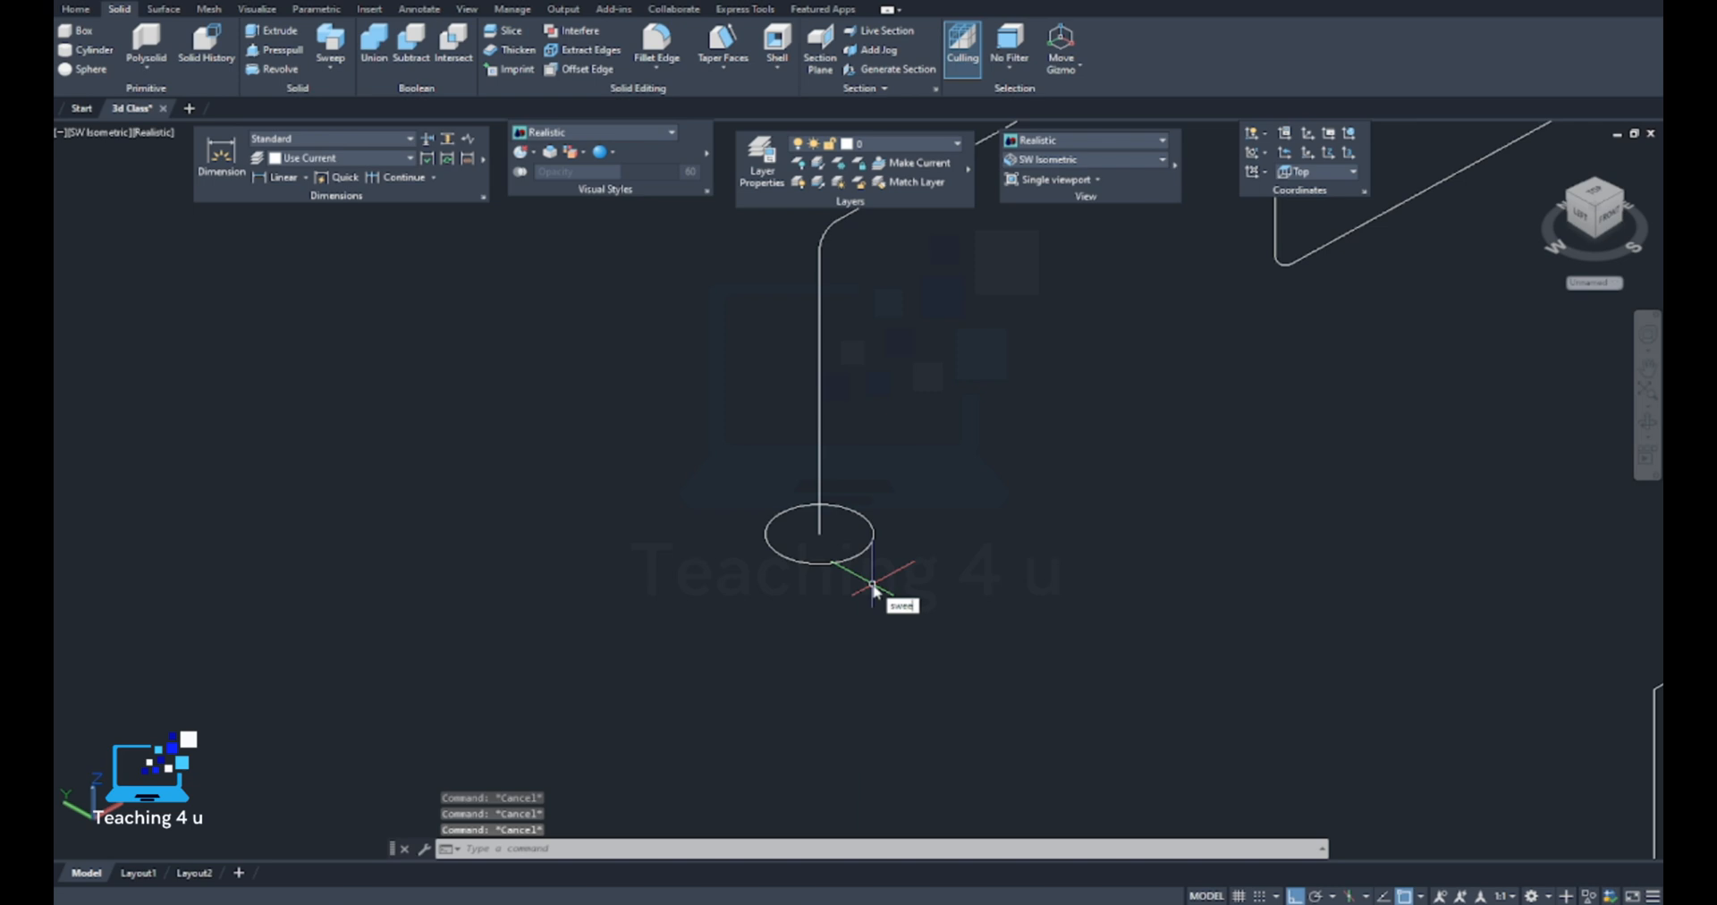
Try to sweep the larger circle along the filleted path
{"action": "left_click", "coordinate": [921, 622]}
{"action": "left_click", "coordinate": [859, 556]}
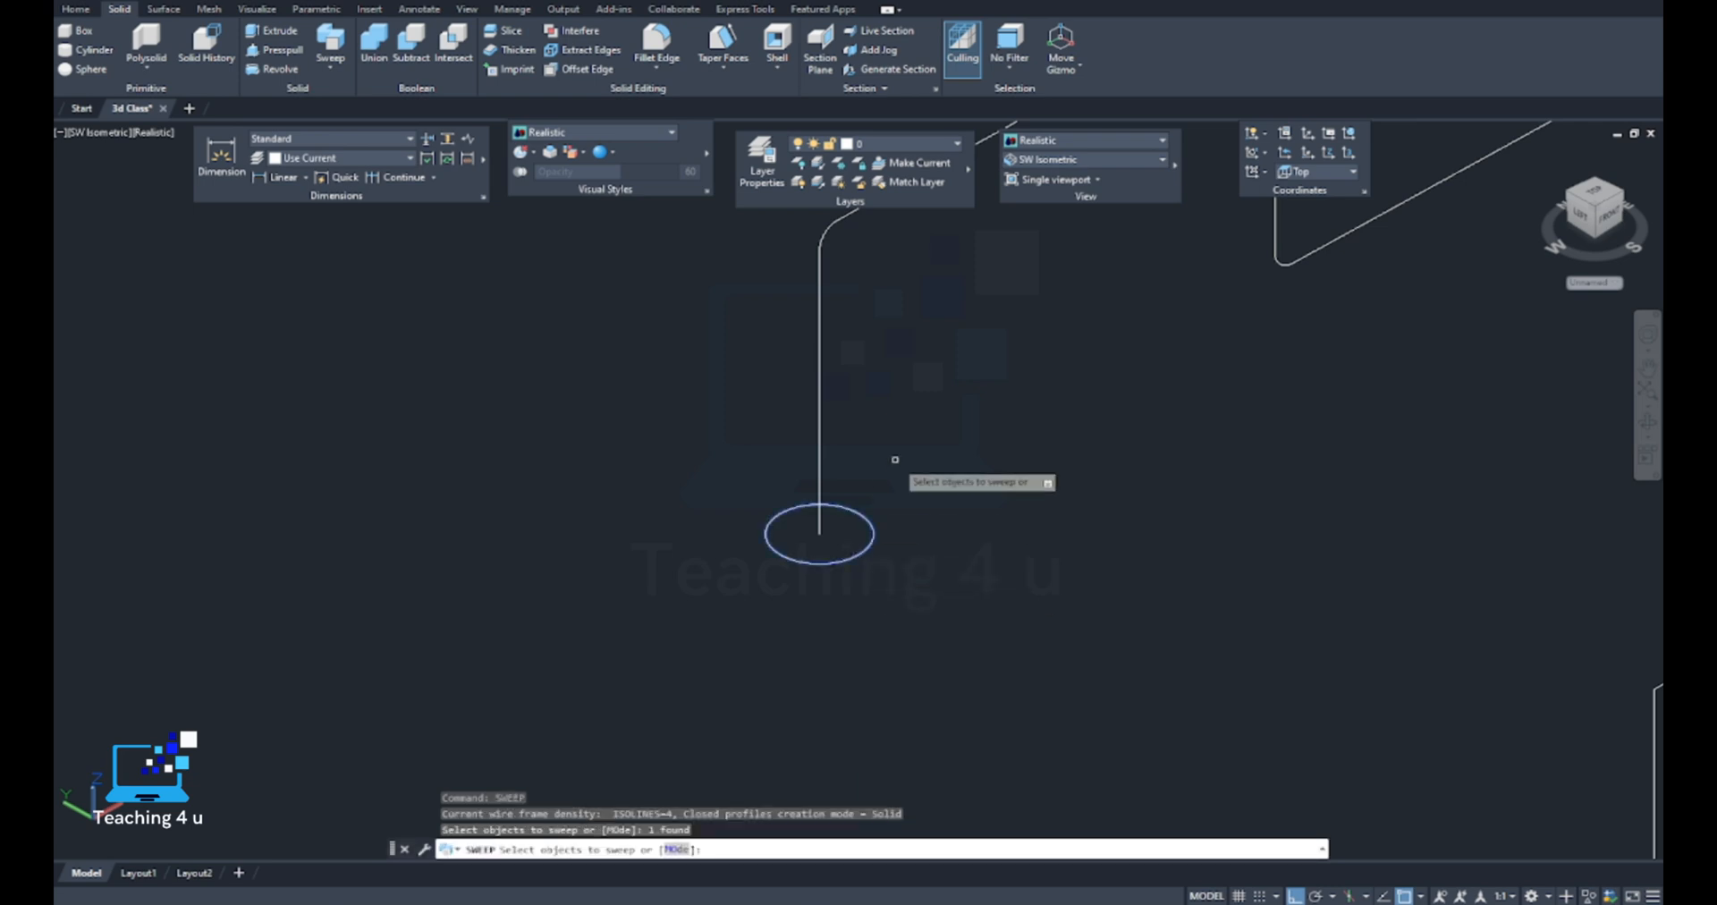
{"action": "key", "text": "Return"}
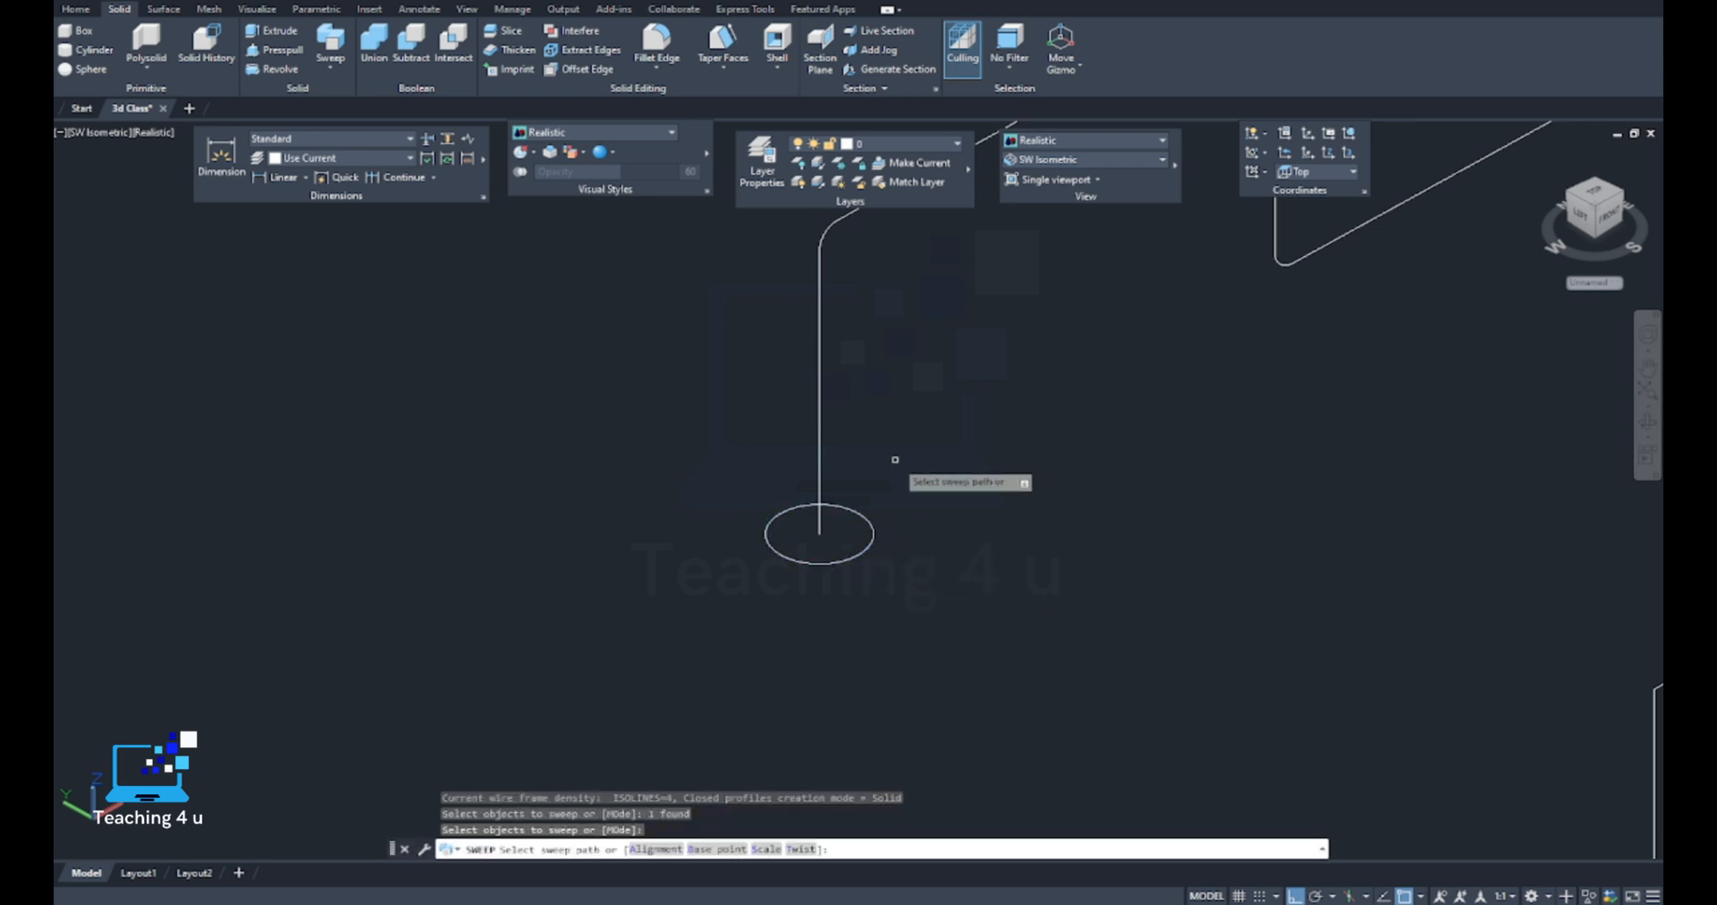
{"action": "left_click", "coordinate": [819, 463]}
{"action": "scroll", "coordinate": [874, 457], "scroll_direction": "down", "scroll_amount": 8}
{"action": "scroll", "coordinate": [868, 474], "scroll_direction": "up", "scroll_amount": 8}
{"action": "scroll", "coordinate": [862, 483], "scroll_direction": "down", "scroll_amount": 5}
{"action": "scroll", "coordinate": [756, 501], "scroll_direction": "up", "scroll_amount": 5}
{"action": "scroll", "coordinate": [722, 431], "scroll_direction": "up", "scroll_amount": 3}
{"action": "scroll", "coordinate": [723, 422], "scroll_direction": "down", "scroll_amount": 7}
{"action": "scroll", "coordinate": [719, 458], "scroll_direction": "up", "scroll_amount": 3}
{"action": "middle_click_drag", "start_coordinate": [752, 476], "coordinate": [679, 514]}
{"action": "scroll", "coordinate": [678, 513], "scroll_direction": "down", "scroll_amount": 3}
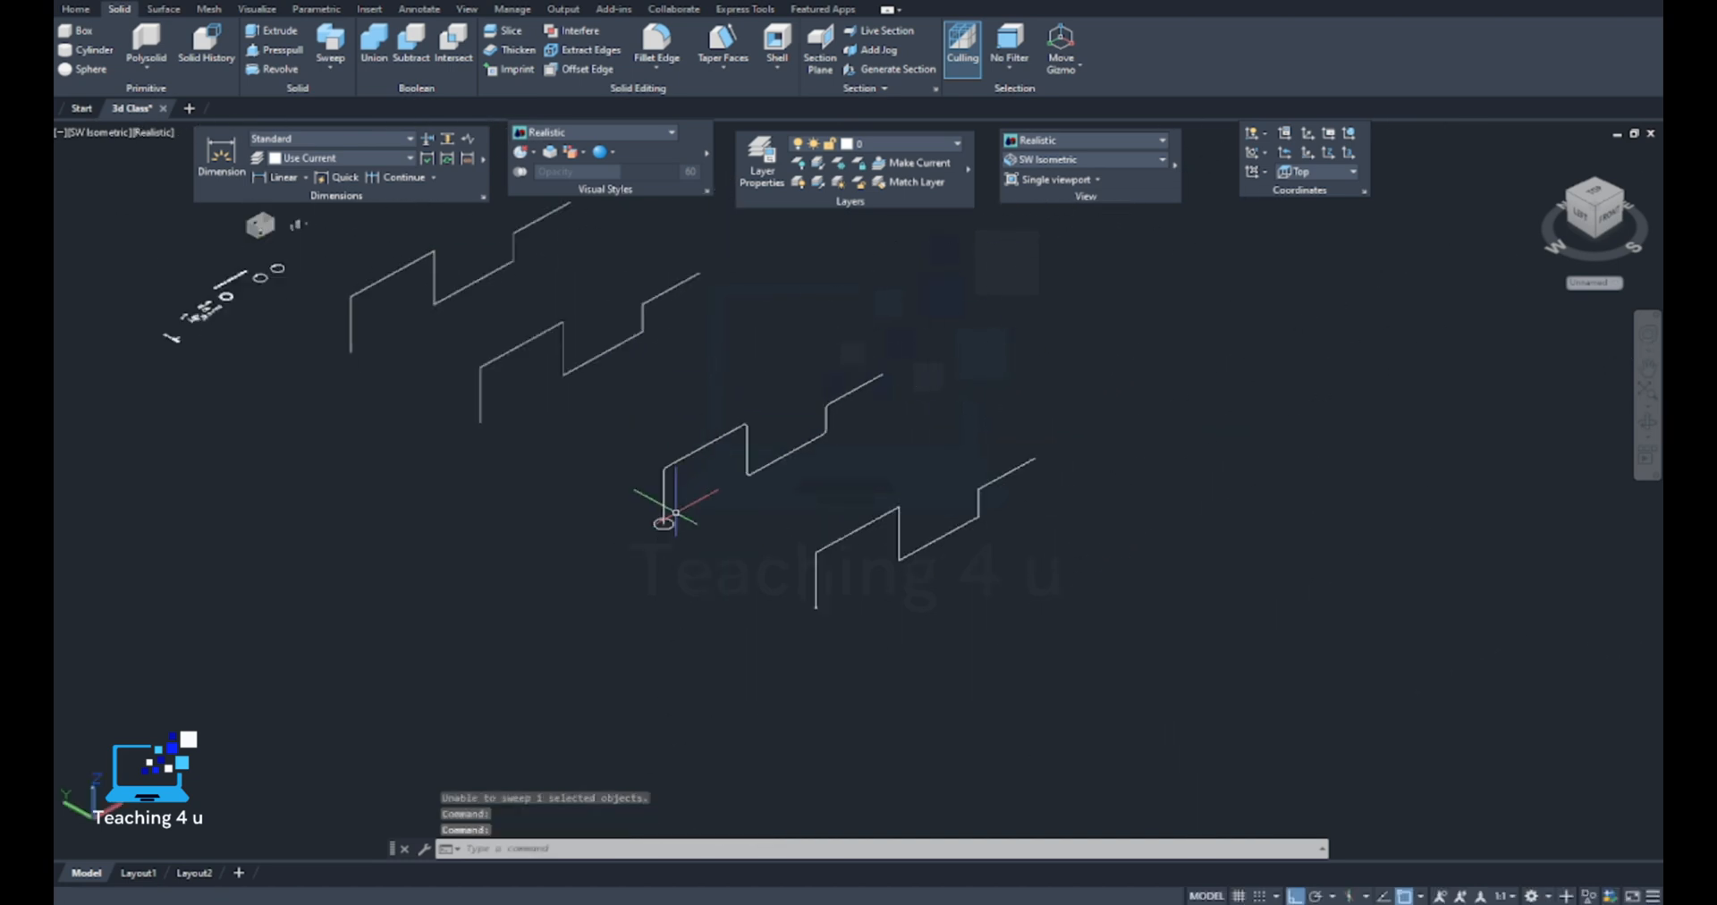
Compare the profile circle's size with the curvature of the filleted path's first bend
{"action": "scroll", "coordinate": [505, 424], "scroll_direction": "up", "scroll_amount": 4}
{"action": "scroll", "coordinate": [478, 393], "scroll_direction": "down", "scroll_amount": 2}
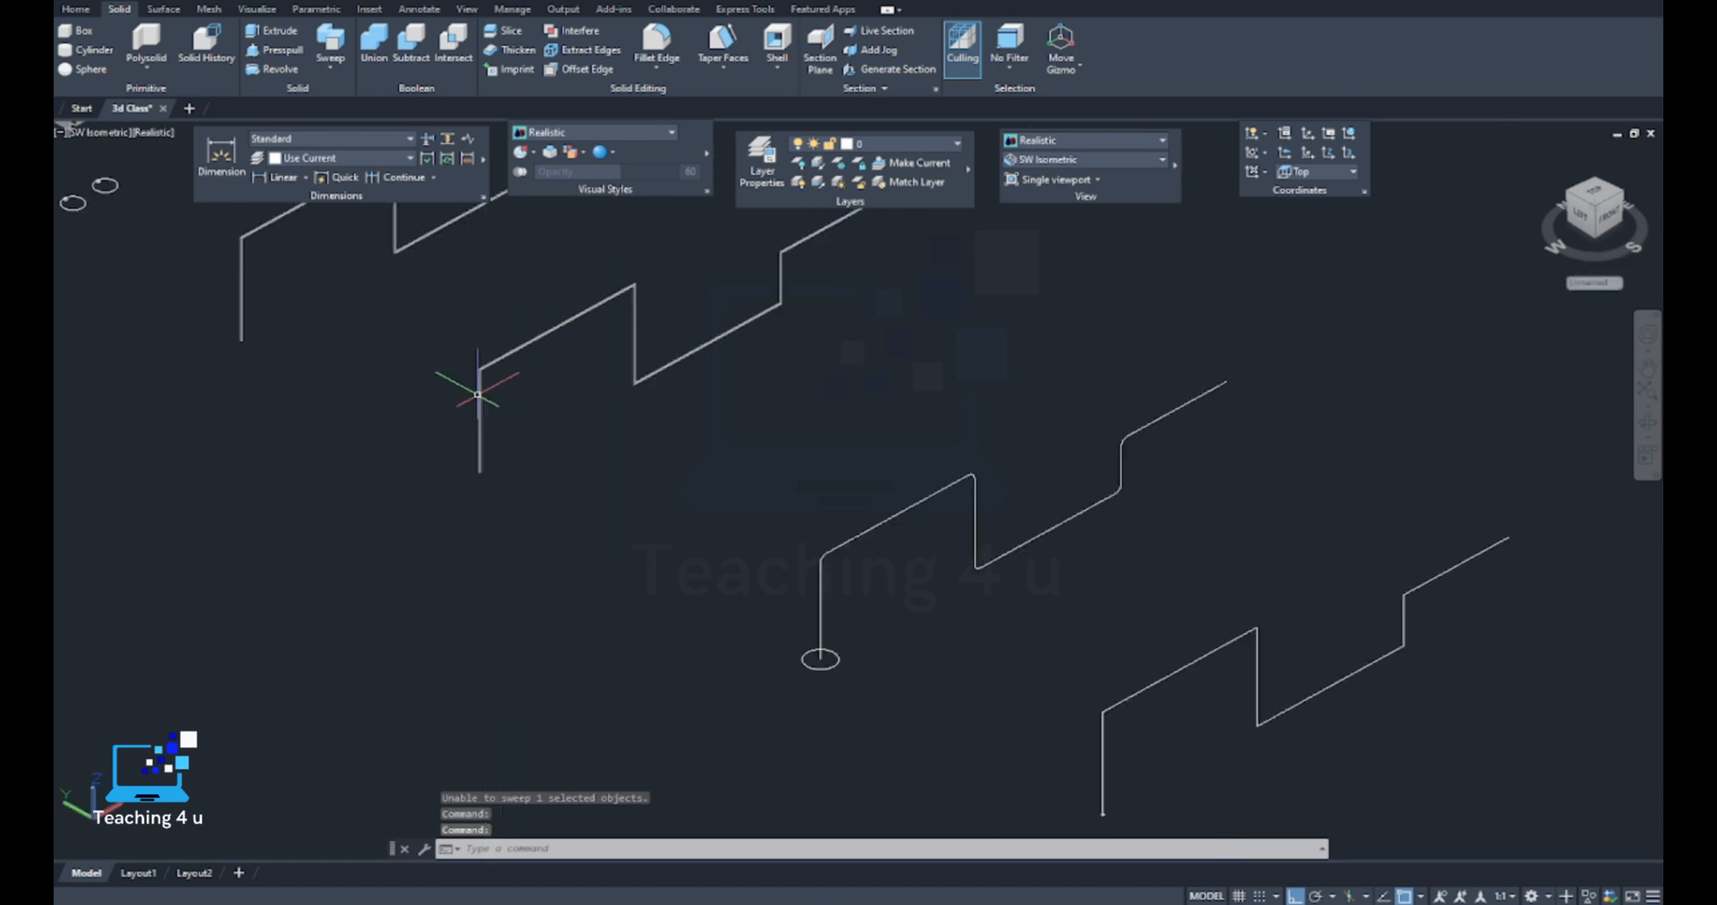
{"action": "scroll", "coordinate": [866, 644], "scroll_direction": "up", "scroll_amount": 5}
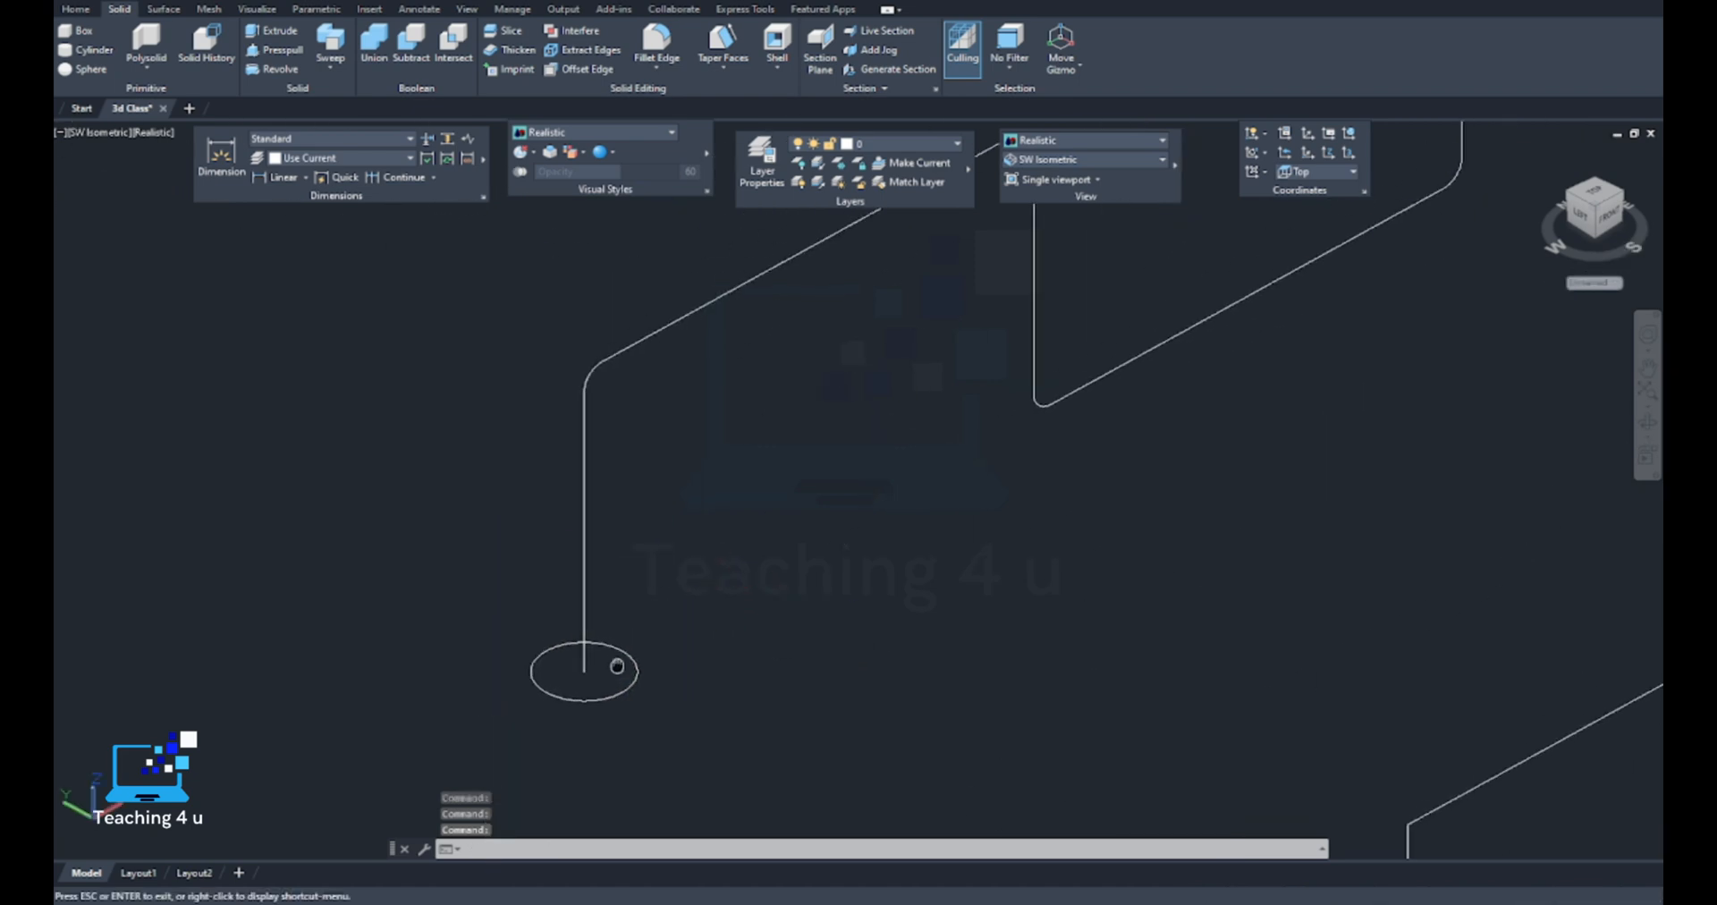
{"action": "left_click", "coordinate": [580, 322]}
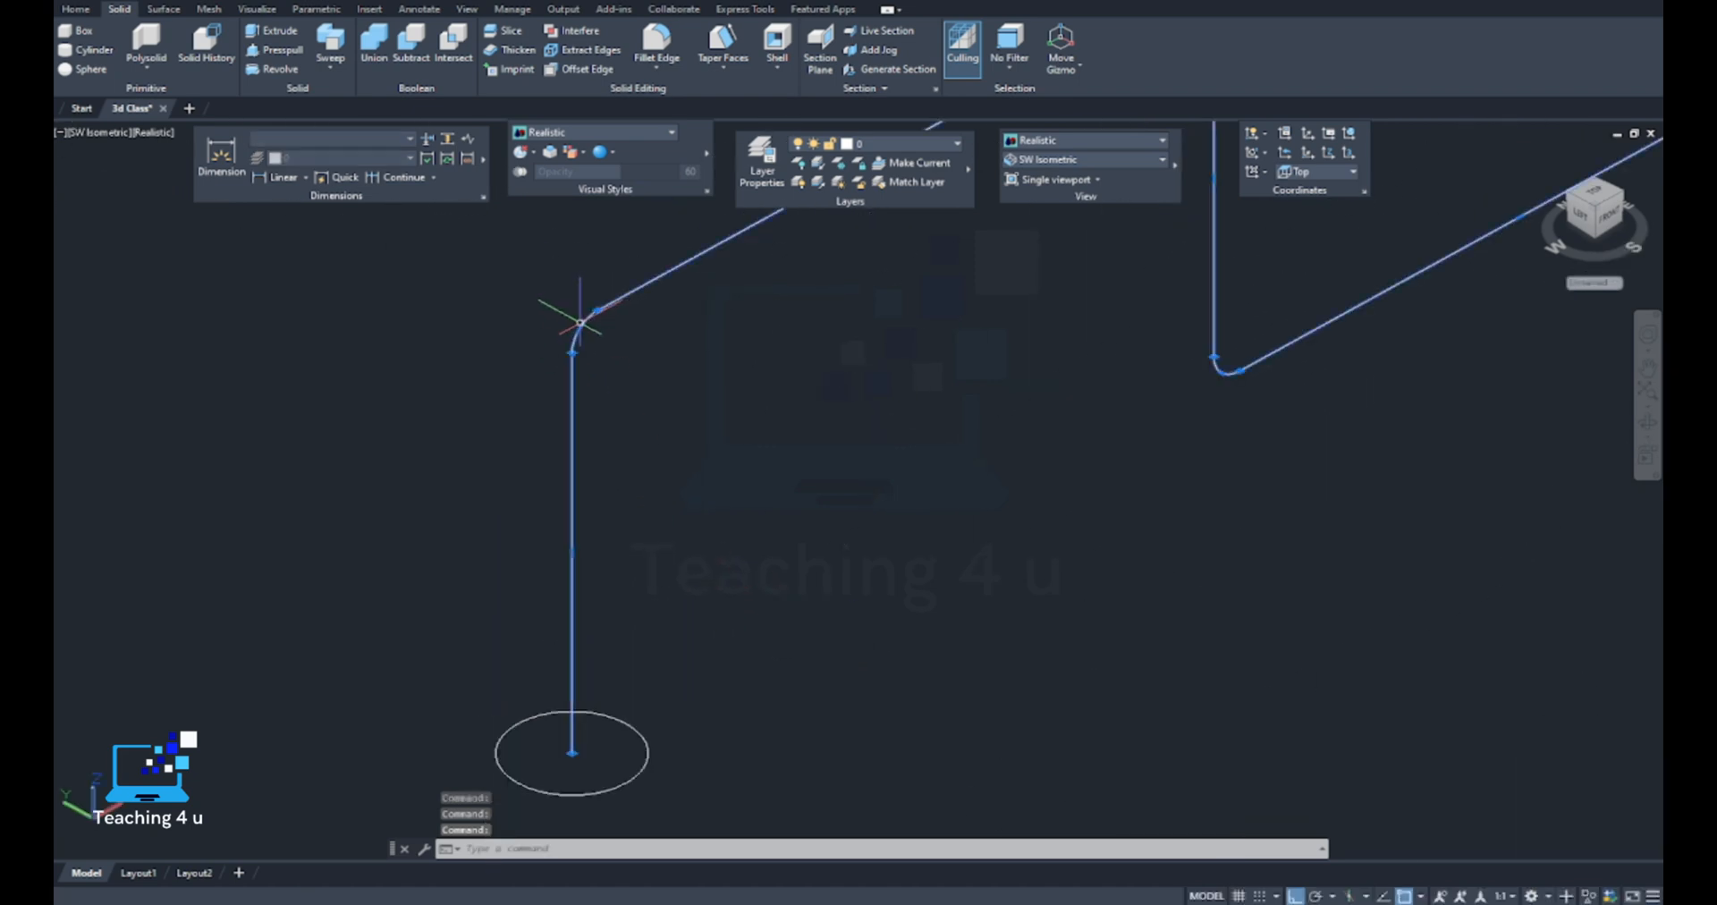
{"action": "scroll", "coordinate": [581, 322], "scroll_direction": "up", "scroll_amount": 2}
{"action": "scroll", "coordinate": [572, 333], "scroll_direction": "down", "scroll_amount": 3}
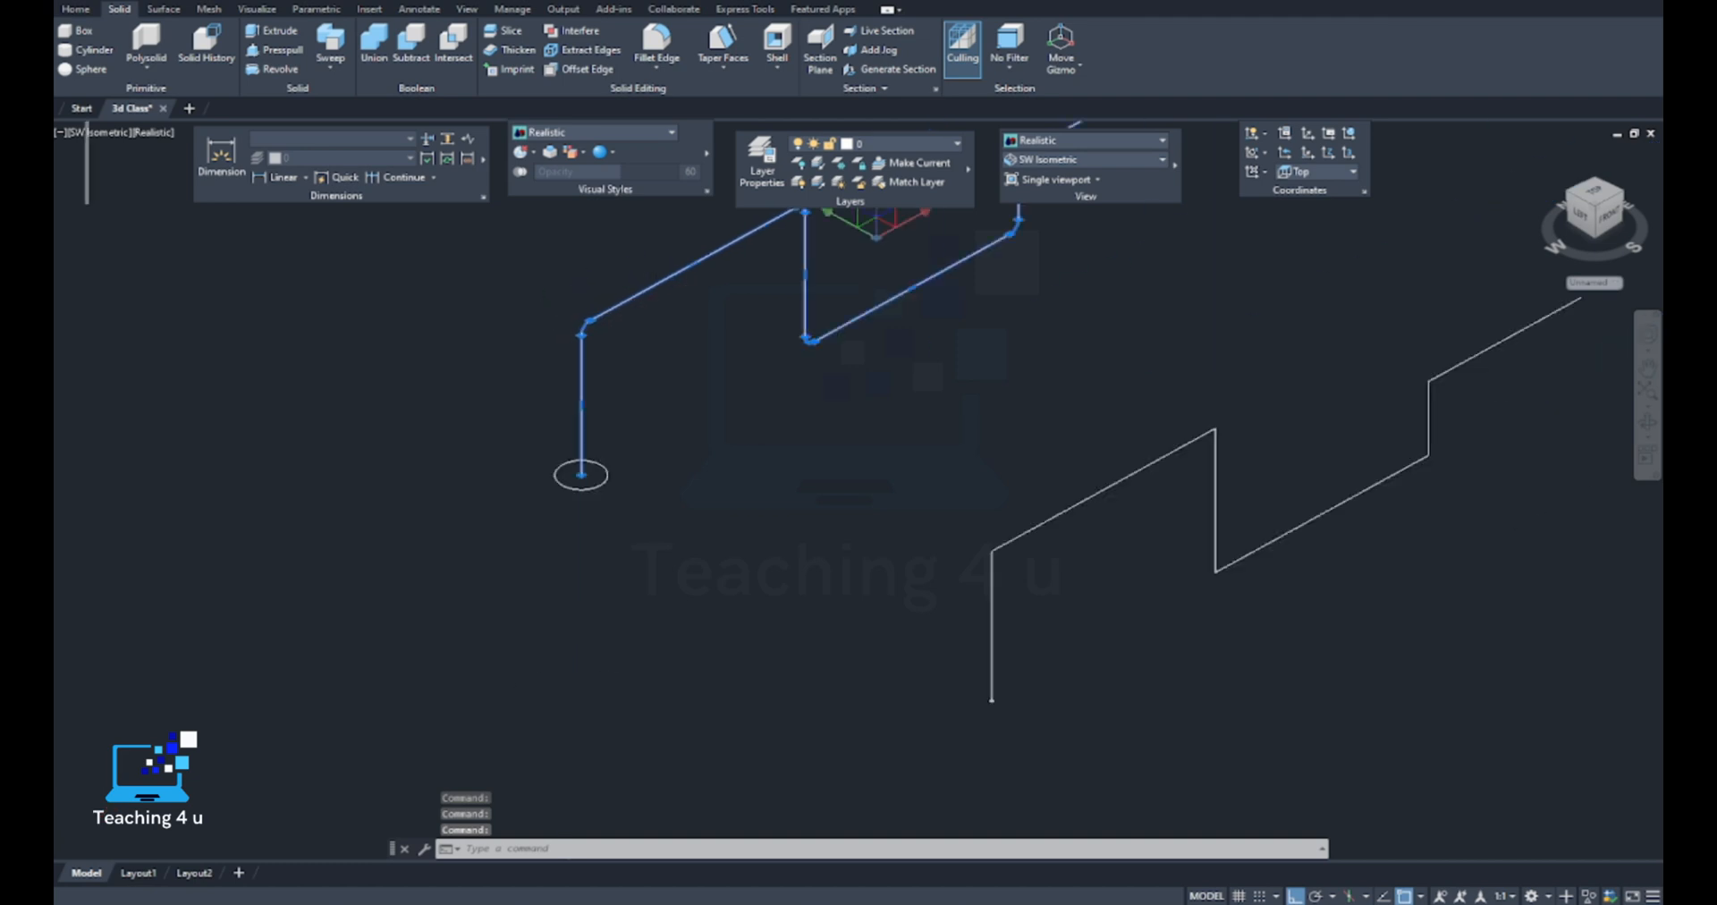
{"action": "key", "text": "Escape"}
{"action": "scroll", "coordinate": [622, 447], "scroll_direction": "up", "scroll_amount": 2}
{"action": "middle_click_drag", "start_coordinate": [621, 447], "coordinate": [652, 531]}
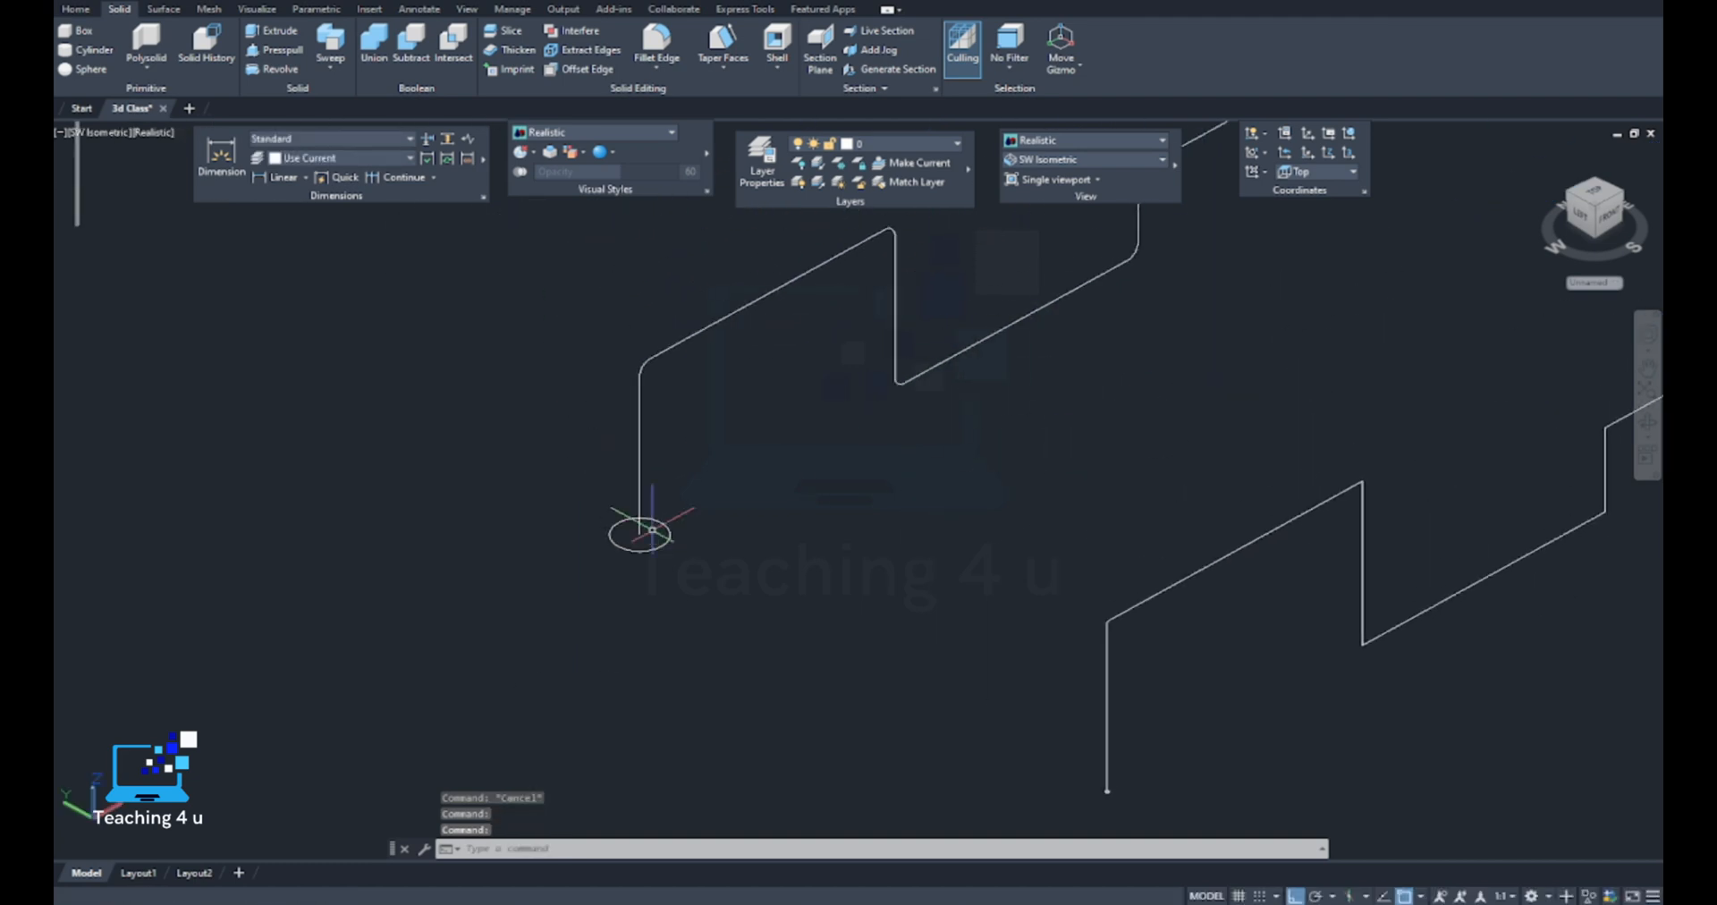
{"action": "left_click", "coordinate": [668, 527]}
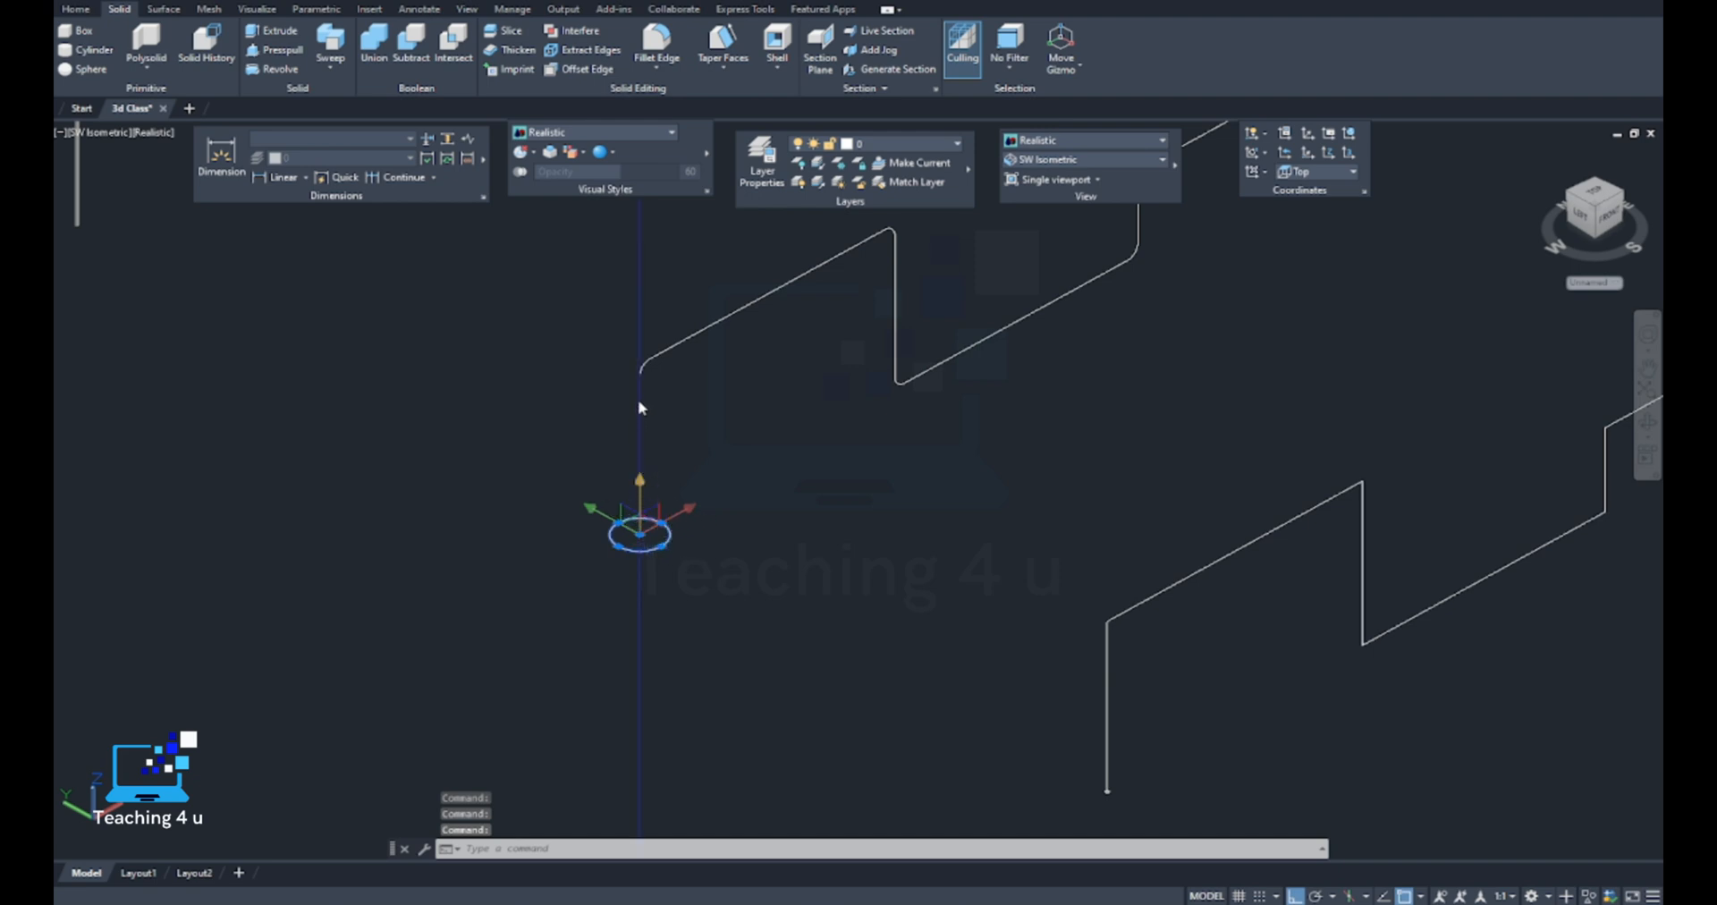
{"action": "scroll", "coordinate": [660, 349], "scroll_direction": "up", "scroll_amount": 3}
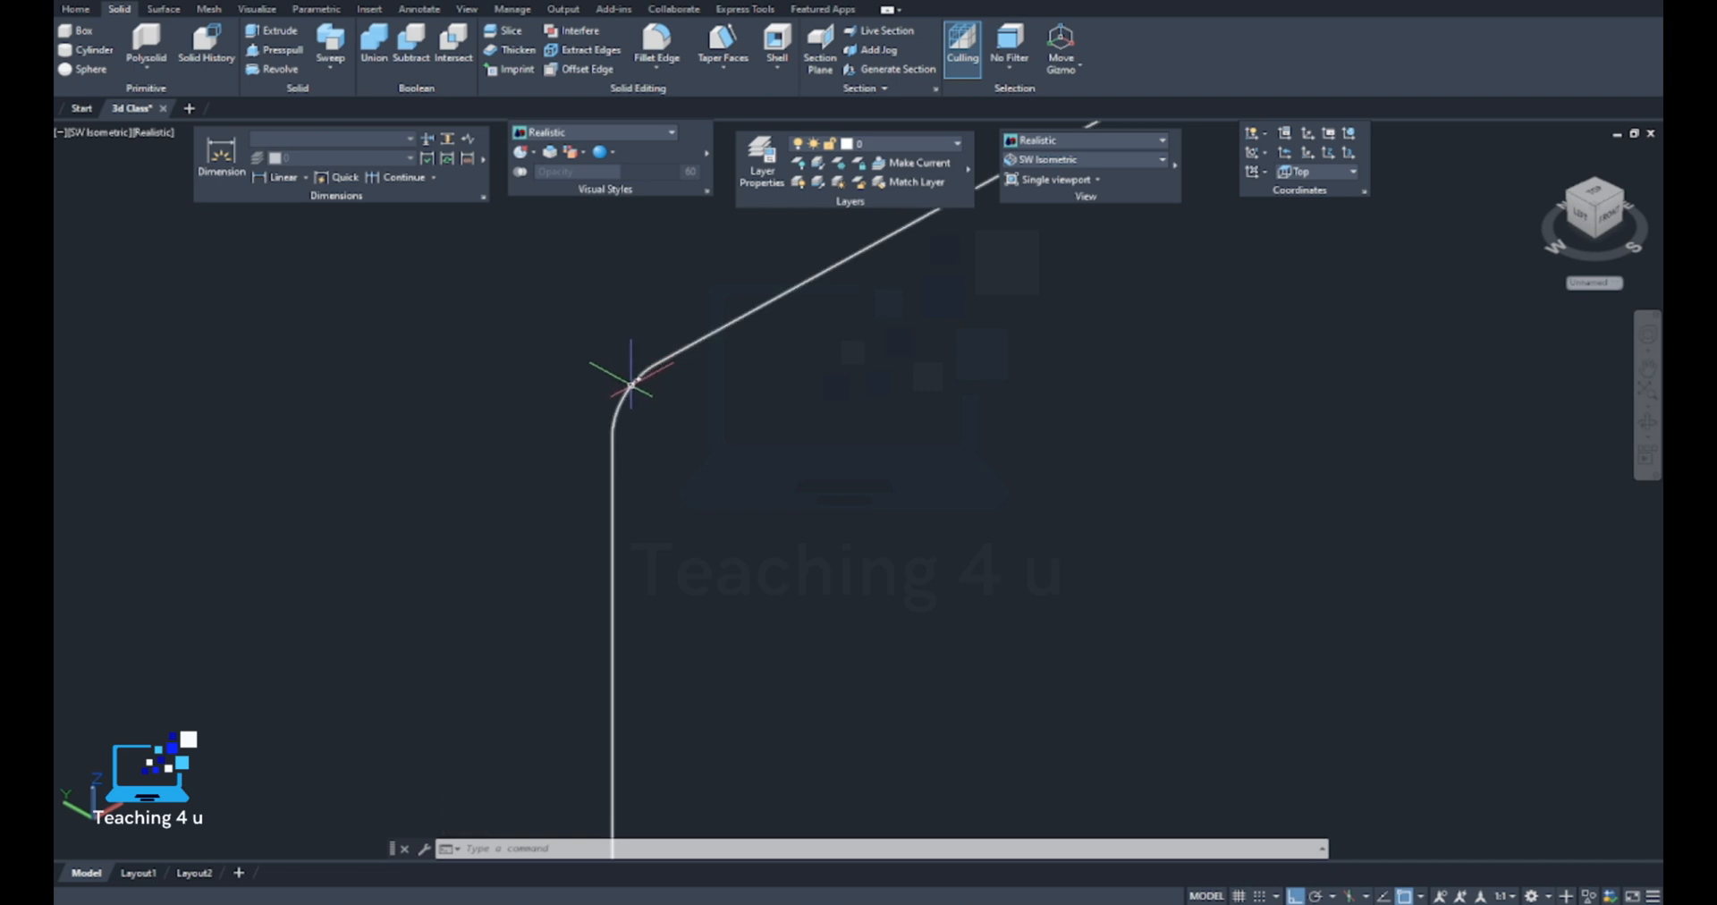
{"action": "scroll", "coordinate": [631, 385], "scroll_direction": "down", "scroll_amount": 3}
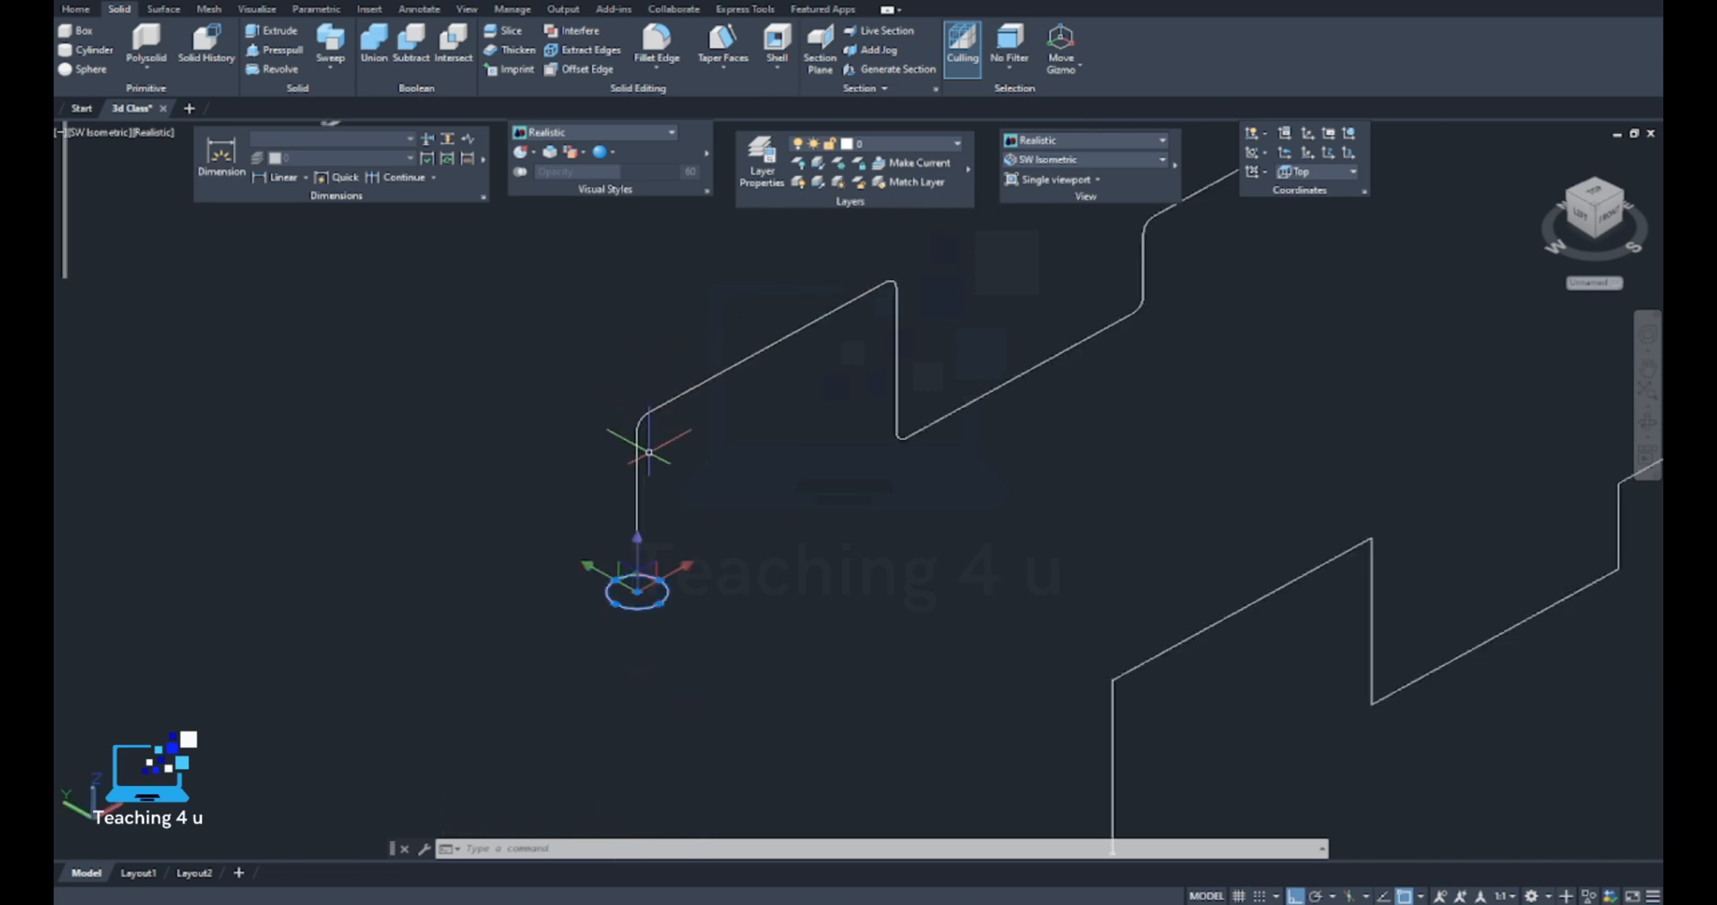
{"action": "key", "text": "Escape"}
Set the diameter of the circle at the filleted path's lower end to 200
{"action": "scroll", "coordinate": [653, 605], "scroll_direction": "up", "scroll_amount": 3}
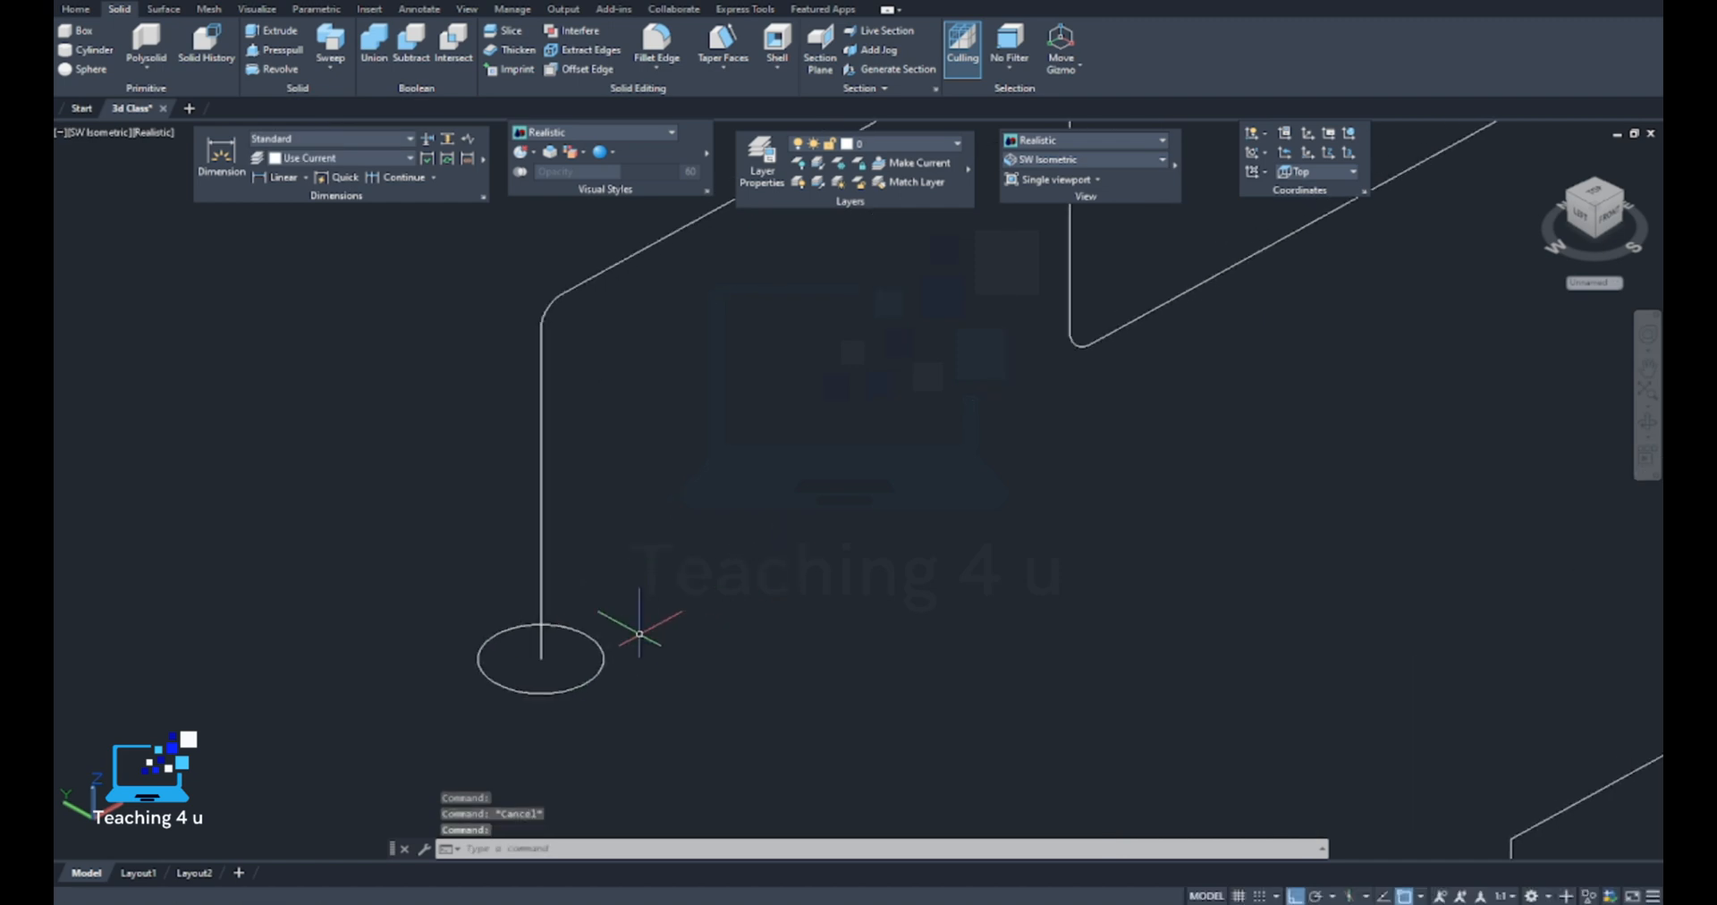
{"action": "middle_click_drag", "start_coordinate": [627, 659], "coordinate": [626, 592]}
{"action": "left_click", "coordinate": [601, 590]}
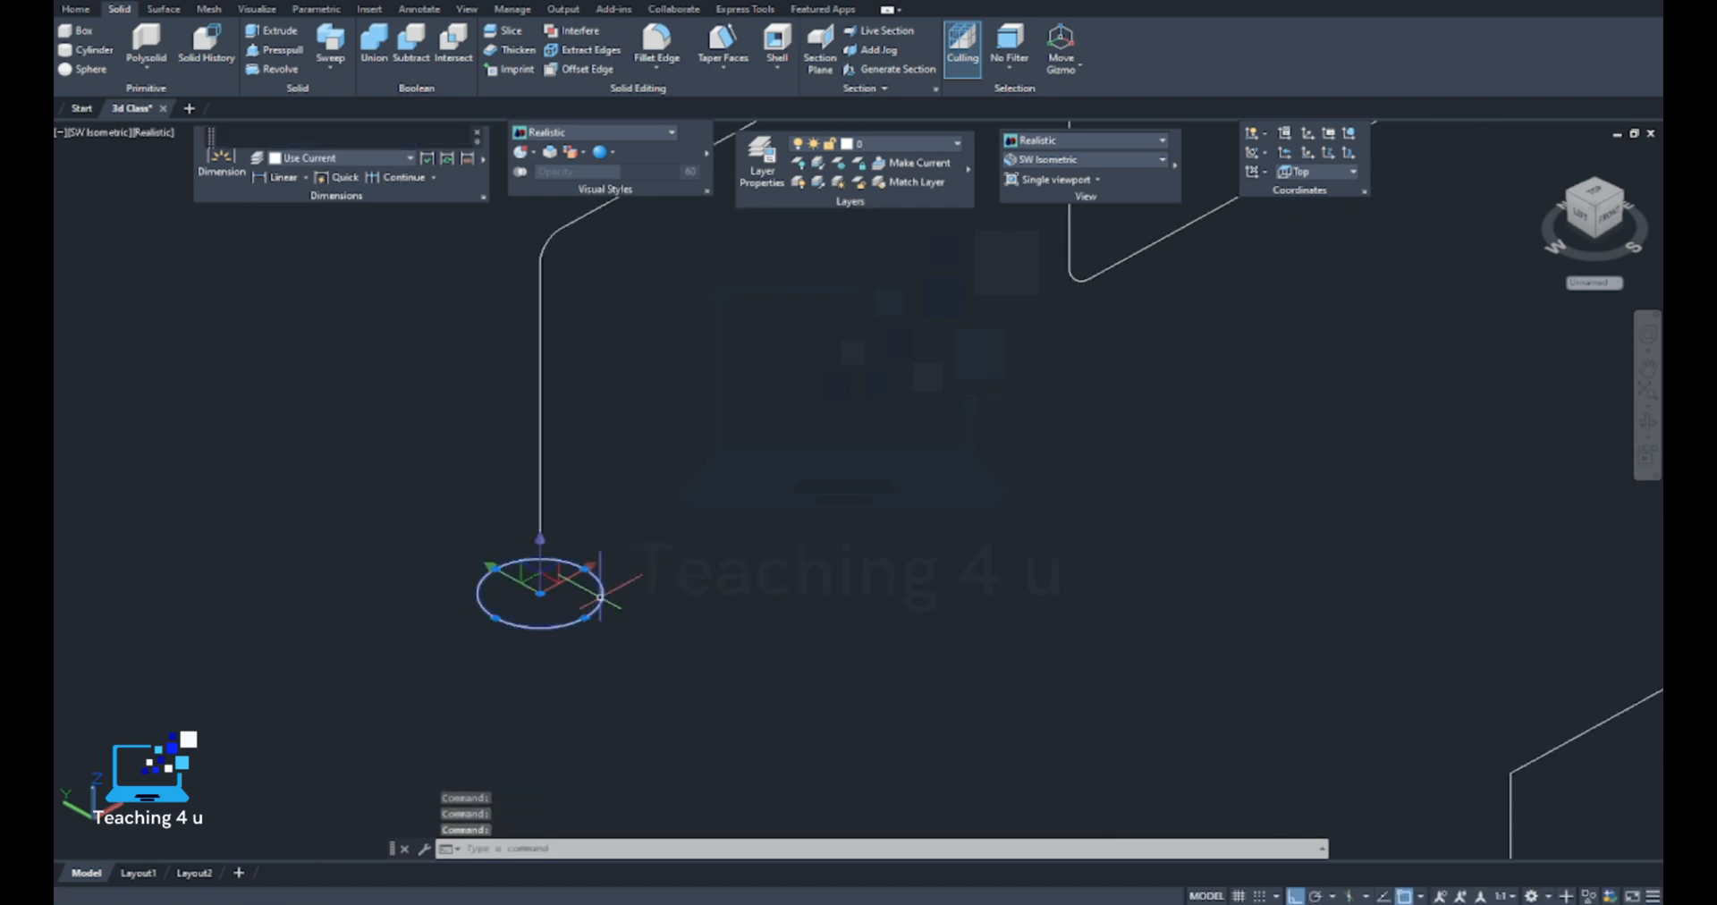
{"action": "left_click", "coordinate": [793, 521]}
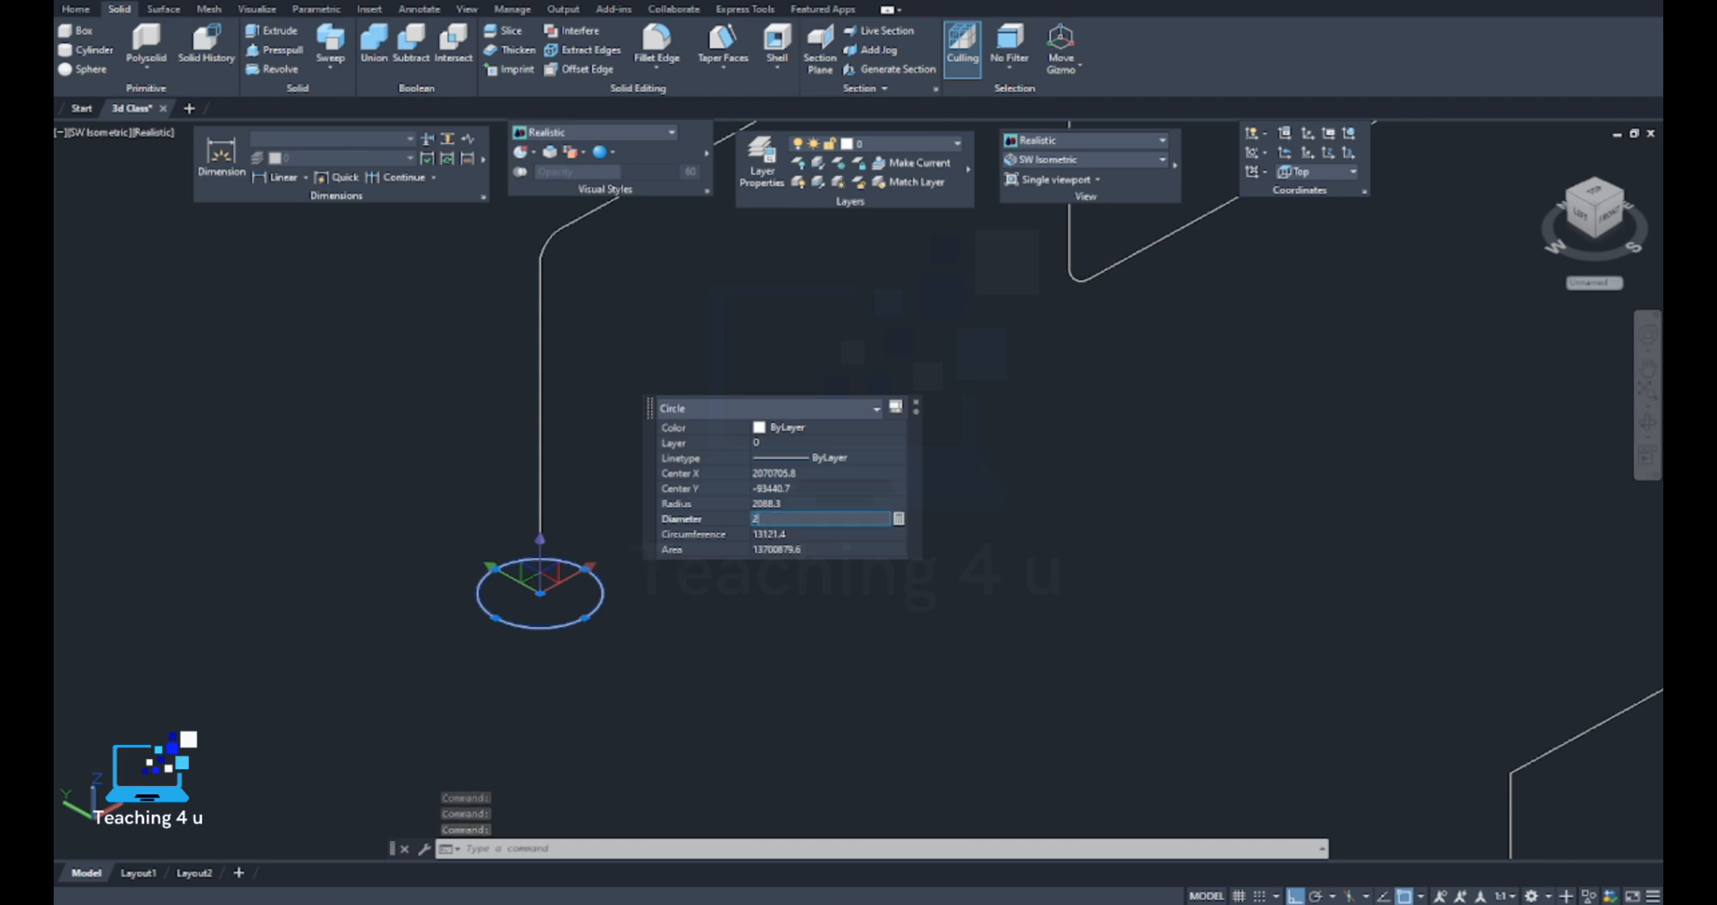
{"action": "left_click", "coordinate": [793, 532]}
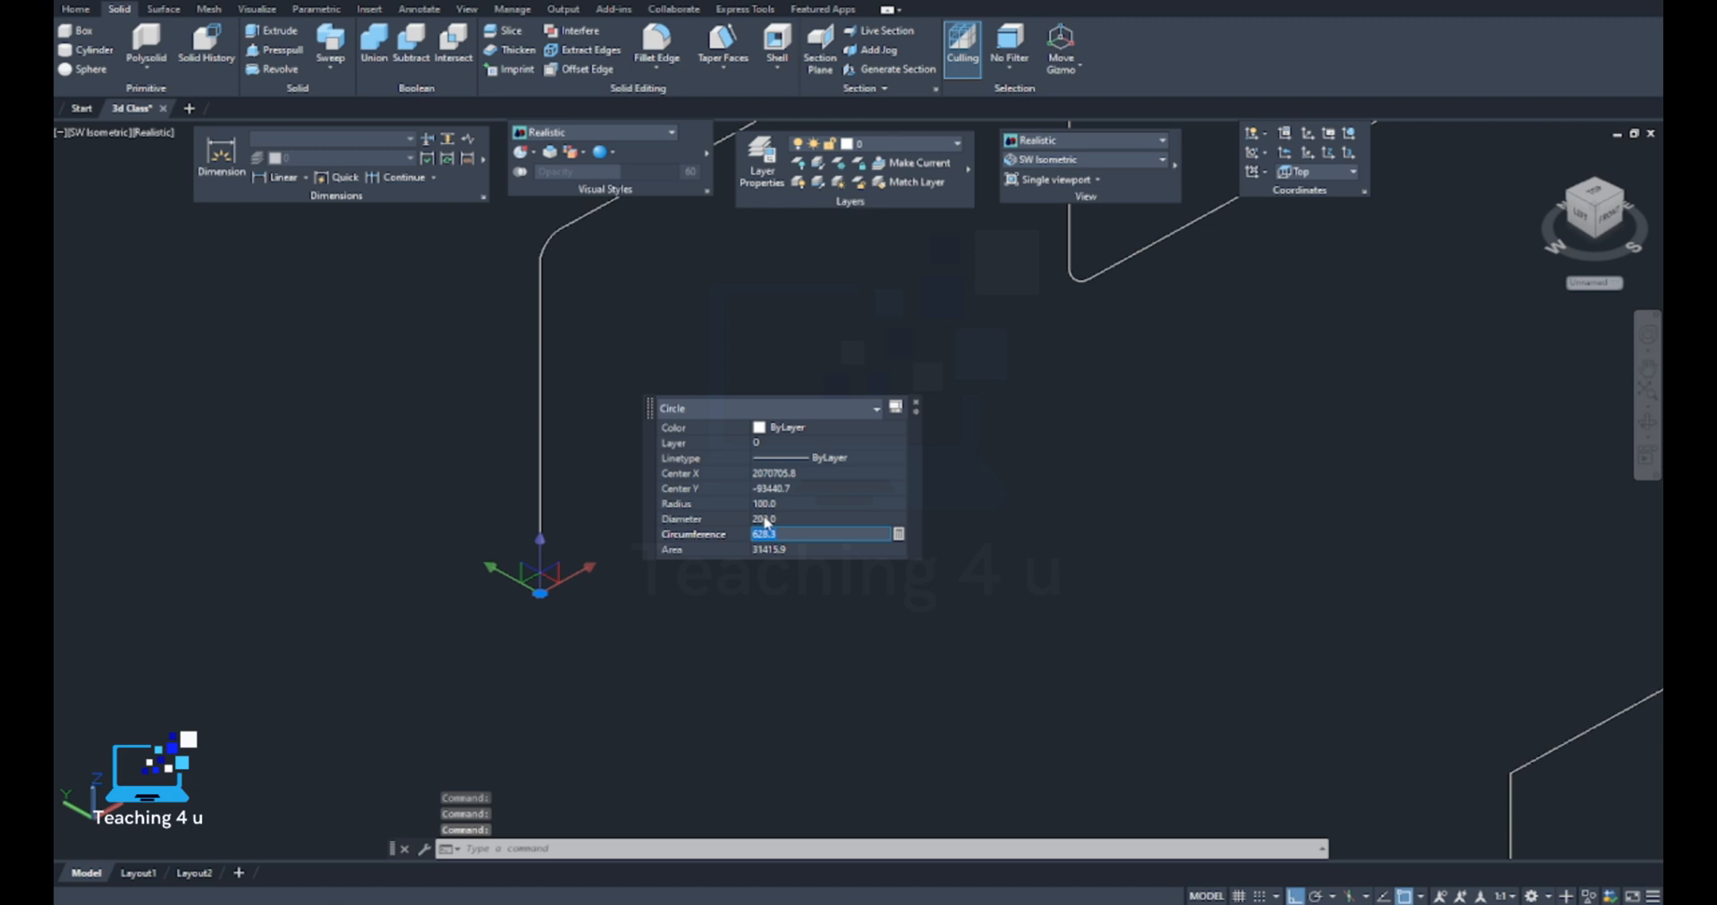
{"action": "key", "text": "Escape"}
{"action": "key", "text": "Escape"}
Sweep the resized circle along the whole filleted path
{"action": "scroll", "coordinate": [522, 675], "scroll_direction": "up", "scroll_amount": 3}
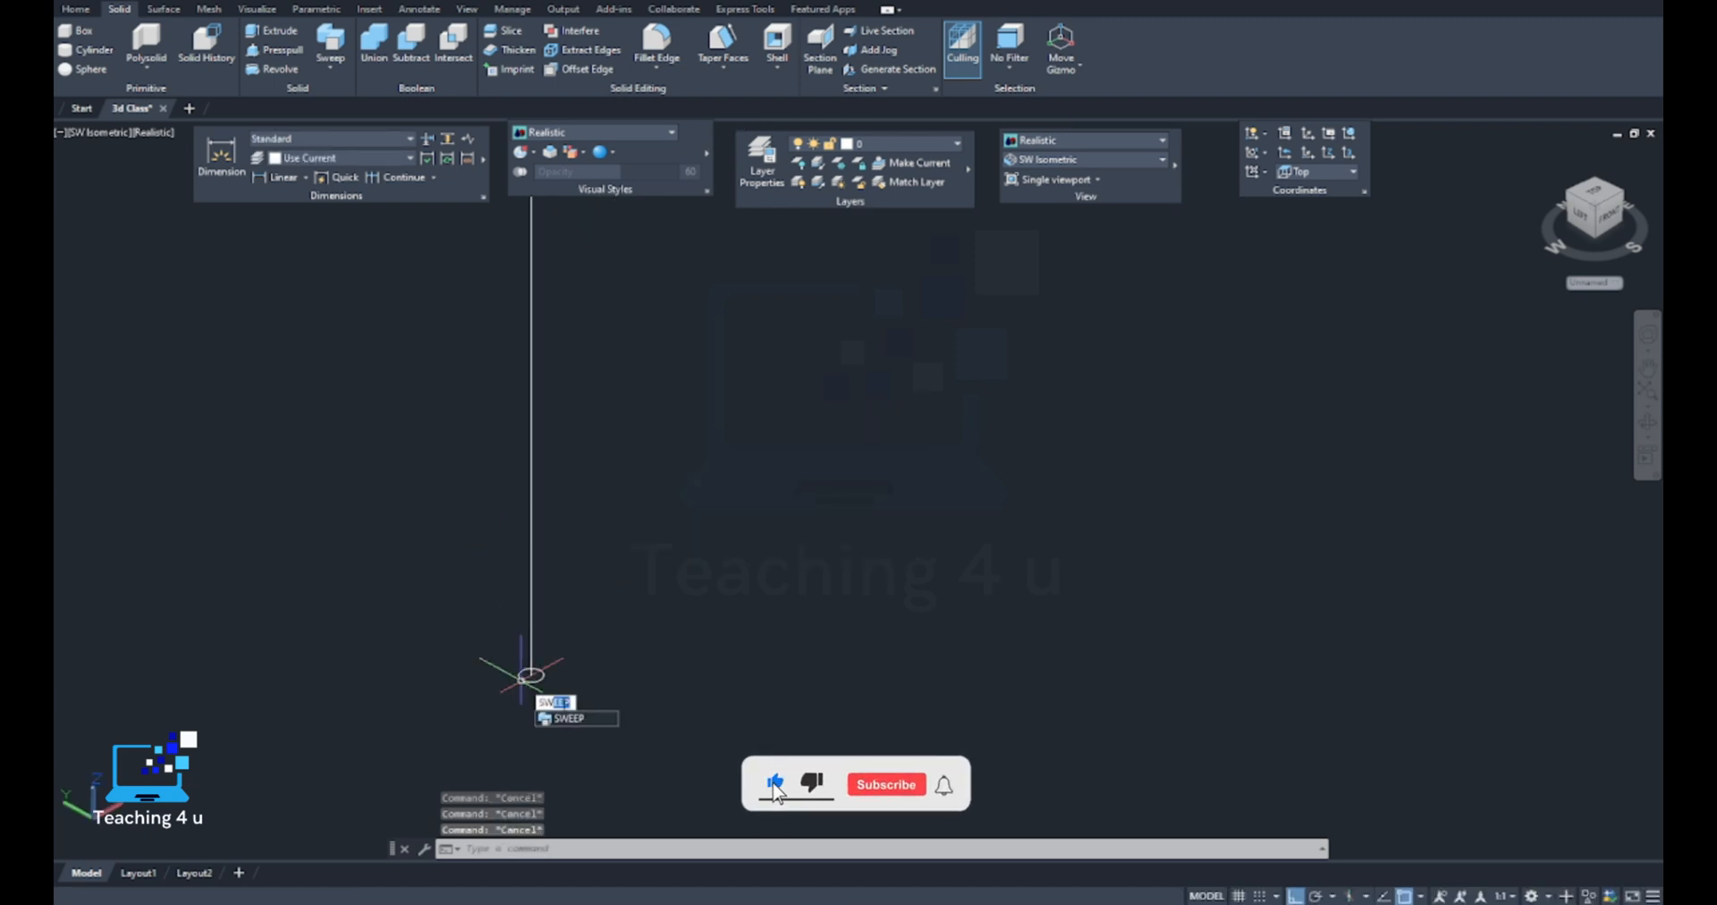
{"action": "key", "text": "Return"}
{"action": "left_click", "coordinate": [535, 686]}
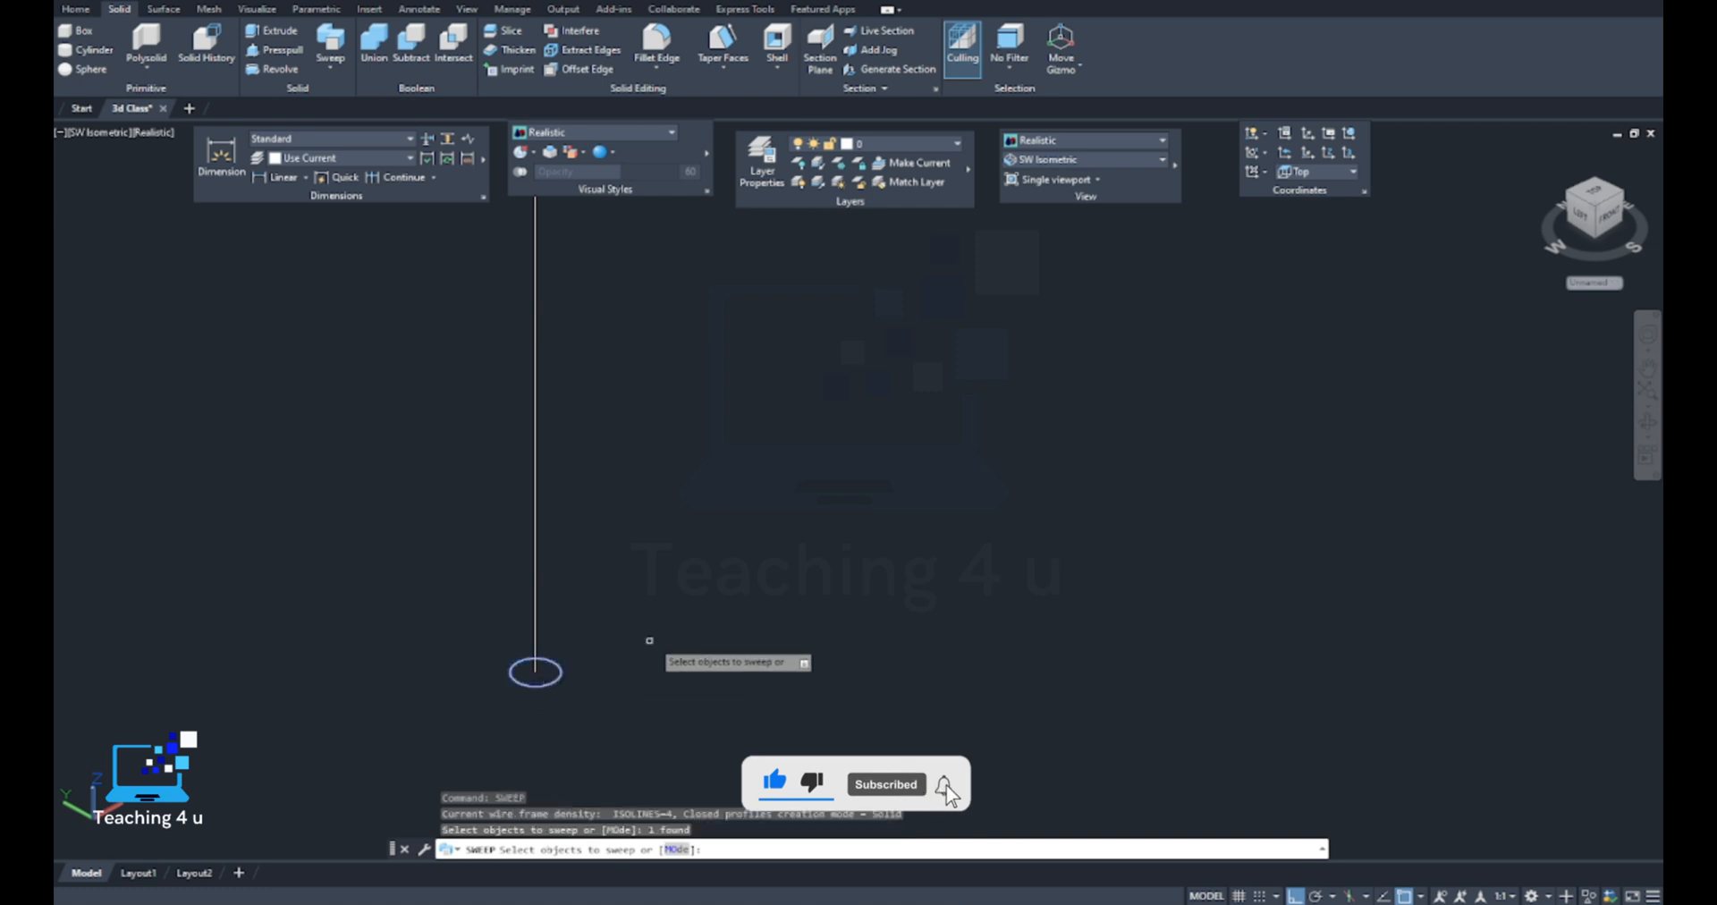
{"action": "key", "text": "Return"}
{"action": "left_click", "coordinate": [535, 617]}
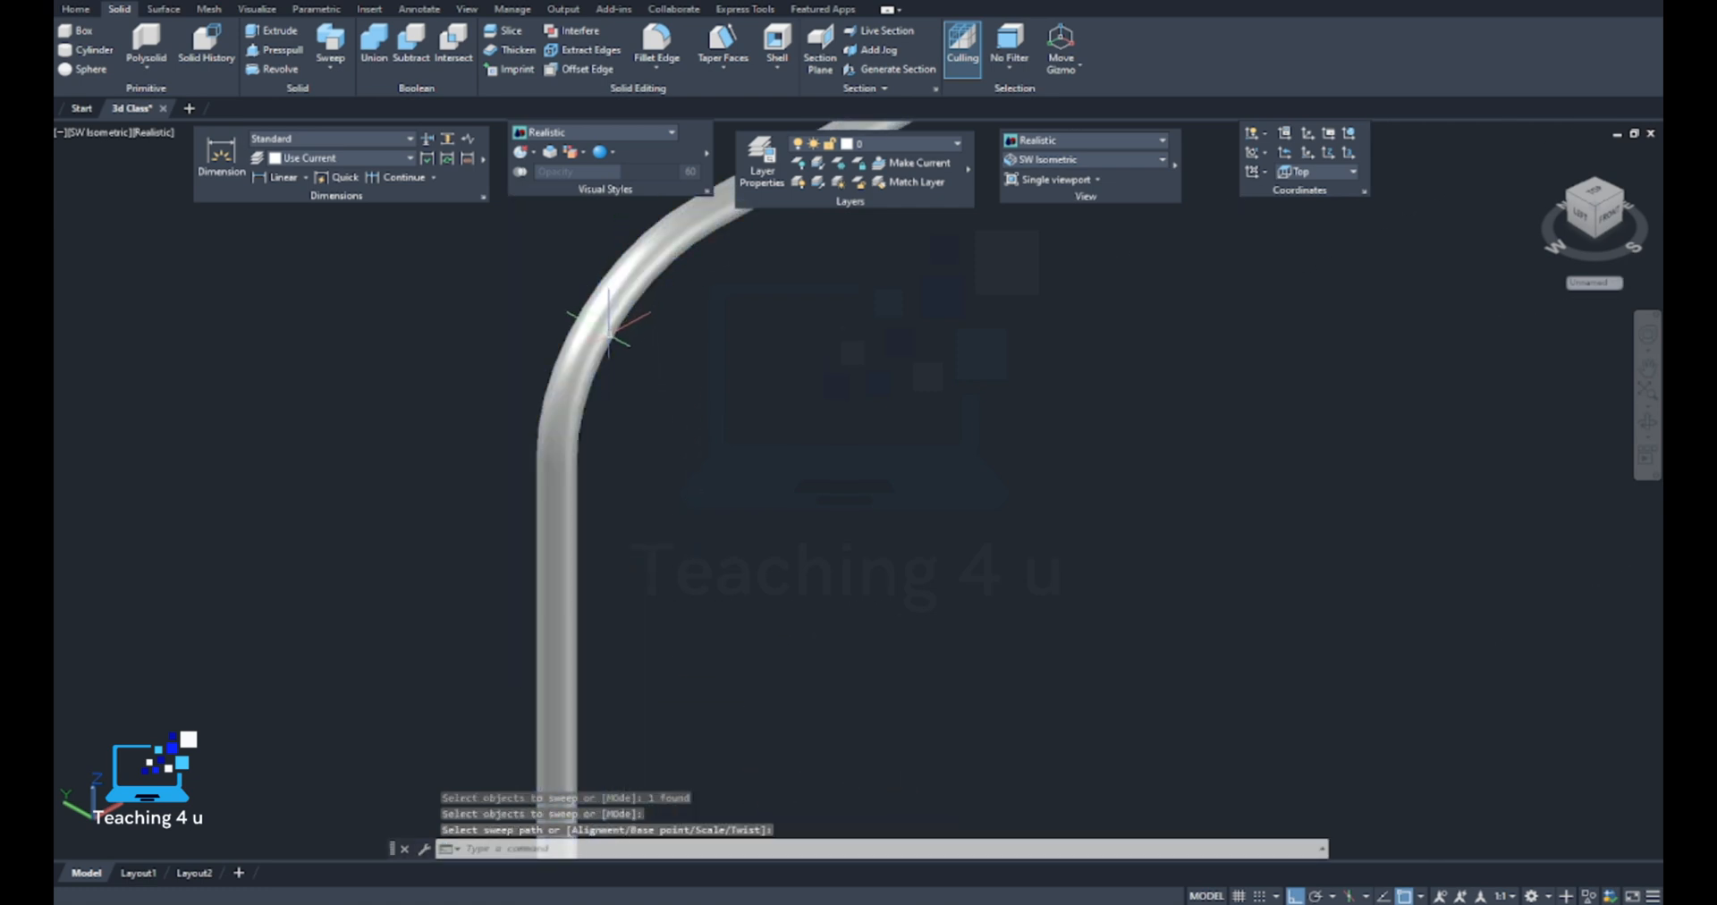
Examine the swept solid's rounded bends along the filleted path
{"action": "left_click", "coordinate": [608, 329]}
{"action": "scroll", "coordinate": [605, 413], "scroll_direction": "down", "scroll_amount": 8}
{"action": "middle_click_drag", "start_coordinate": [659, 410], "coordinate": [571, 446]}
{"action": "scroll", "coordinate": [593, 412], "scroll_direction": "up", "scroll_amount": 6}
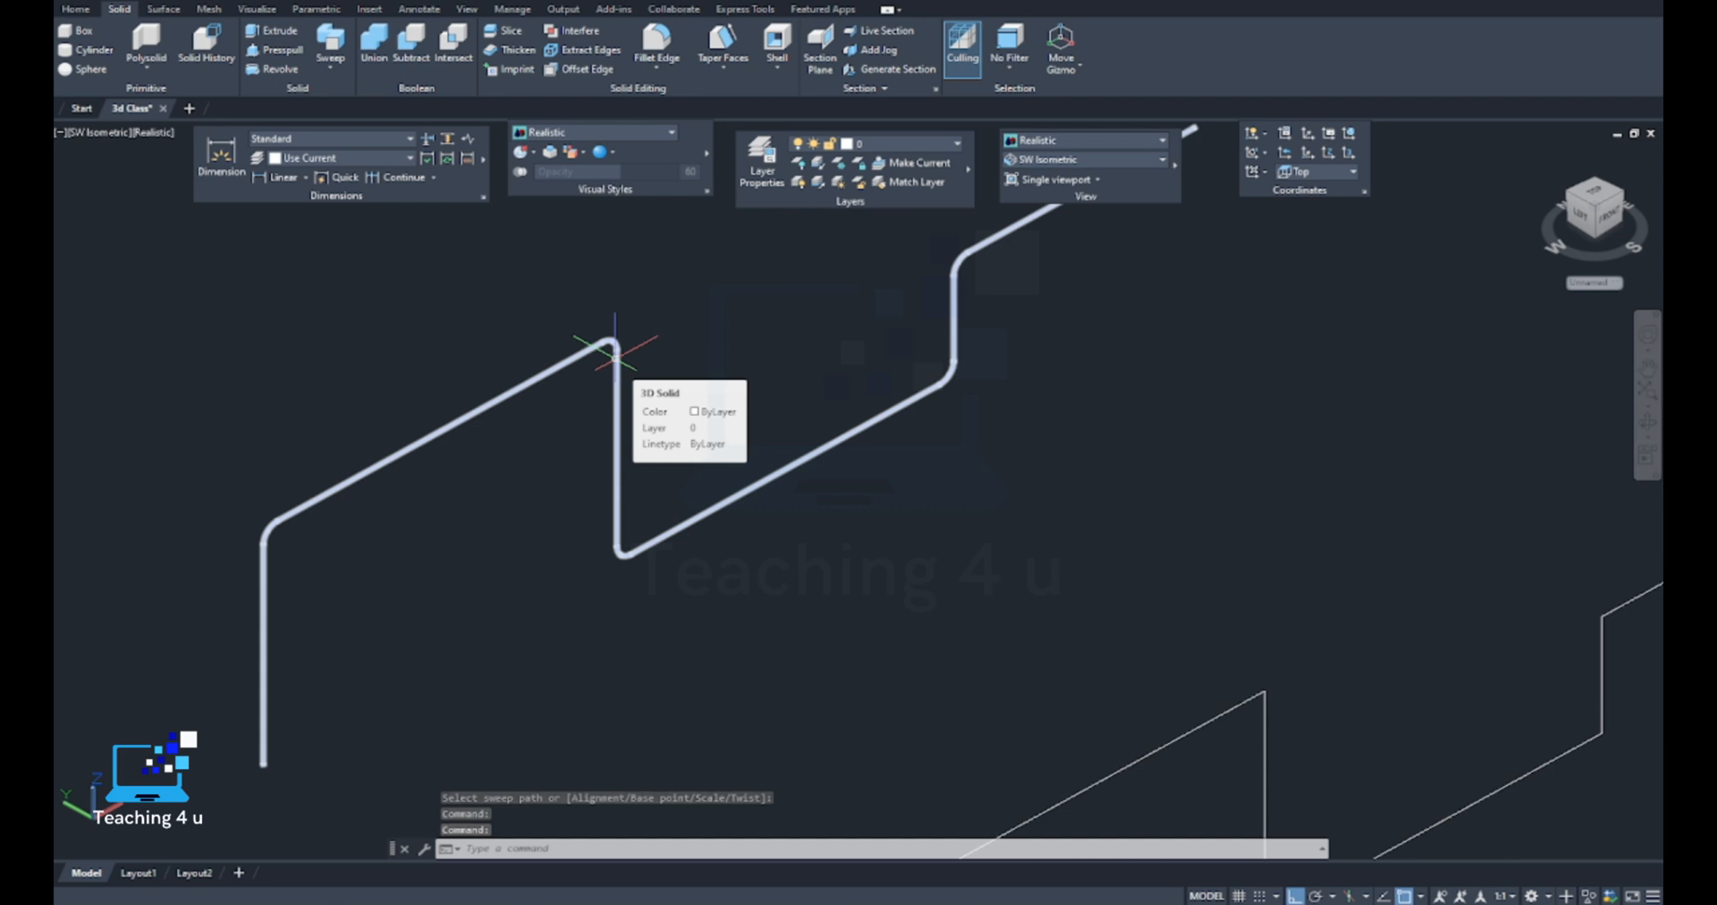
{"action": "scroll", "coordinate": [615, 356], "scroll_direction": "down", "scroll_amount": 3}
{"action": "scroll", "coordinate": [616, 356], "scroll_direction": "up", "scroll_amount": 5}
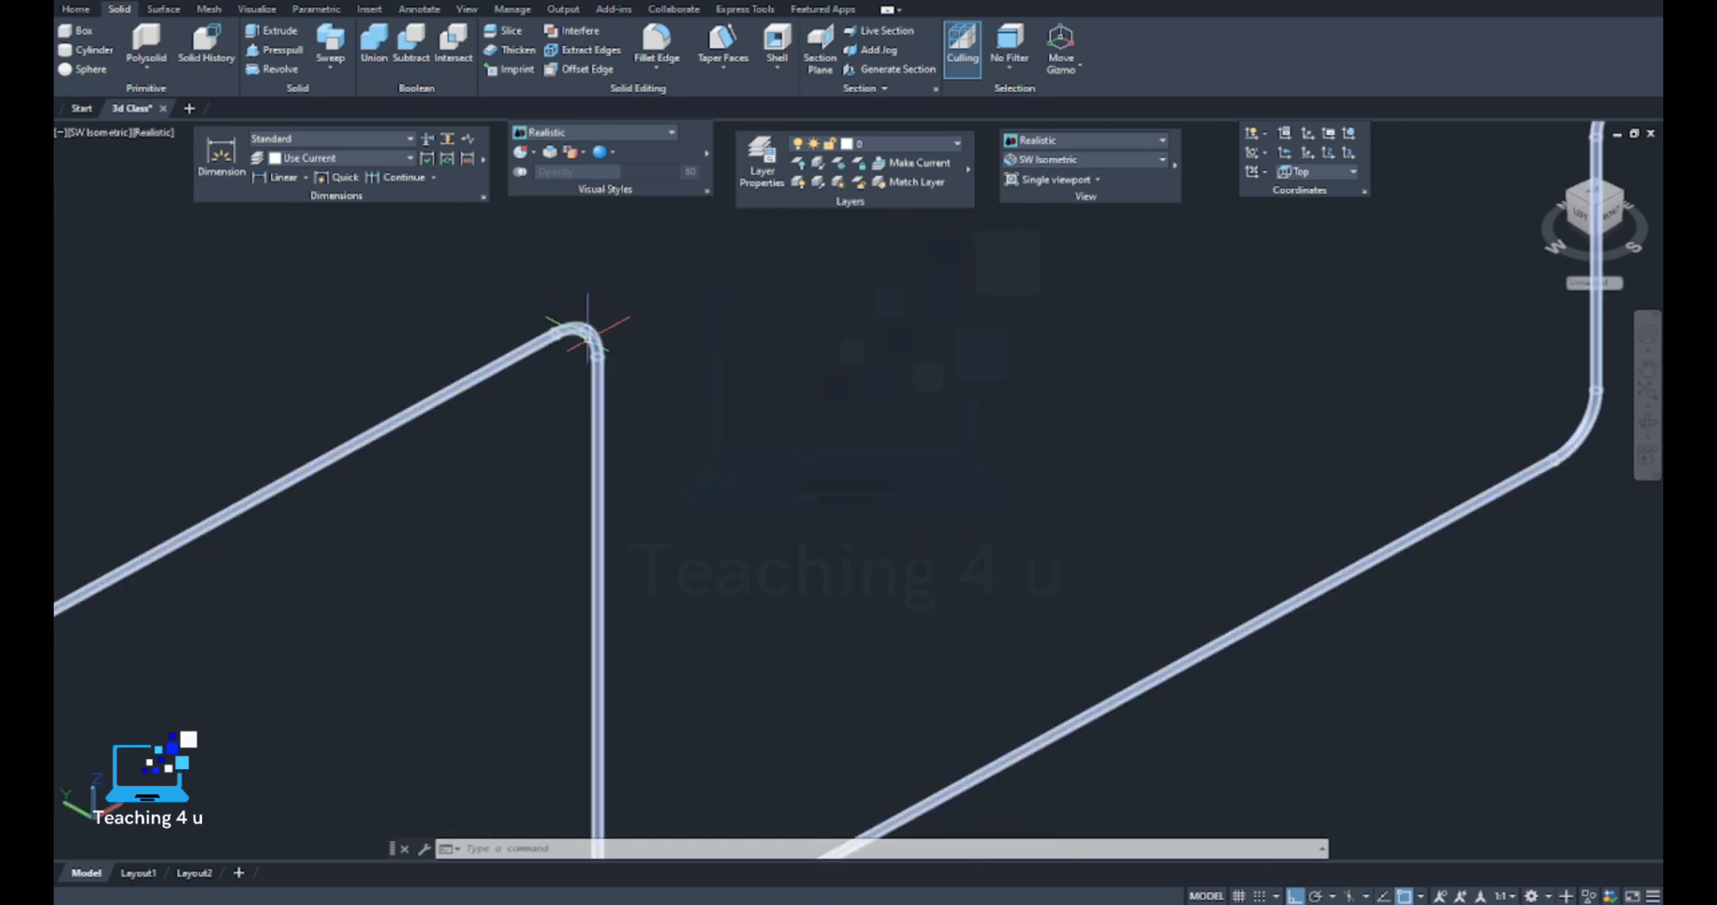
{"action": "scroll", "coordinate": [479, 383], "scroll_direction": "down", "scroll_amount": 4}
{"action": "scroll", "coordinate": [499, 418], "scroll_direction": "up", "scroll_amount": 2}
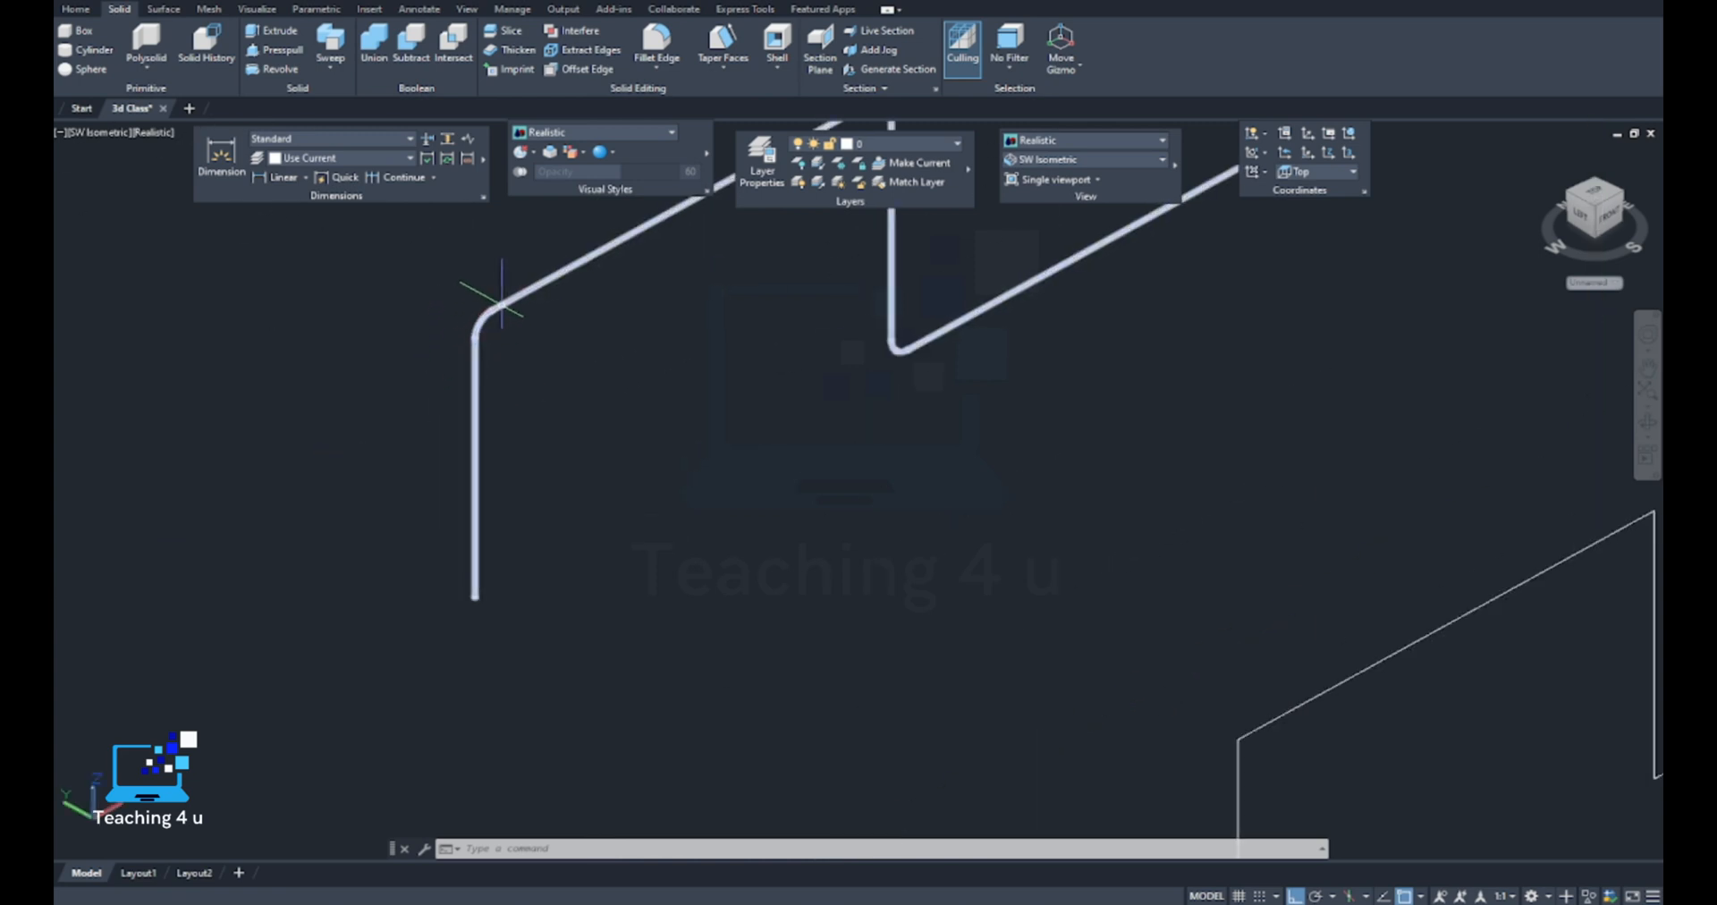
Check the exploded path's first vertical segment to see whether it is separate from the adjoining sloping line
{"action": "scroll", "coordinate": [526, 332], "scroll_direction": "down", "scroll_amount": 5}
{"action": "middle_click_drag", "start_coordinate": [651, 385], "coordinate": [629, 428]}
{"action": "scroll", "coordinate": [499, 361], "scroll_direction": "up", "scroll_amount": 3}
{"action": "middle_click_drag", "start_coordinate": [777, 586], "coordinate": [616, 457]}
{"action": "scroll", "coordinate": [731, 575], "scroll_direction": "up", "scroll_amount": 5}
{"action": "scroll", "coordinate": [612, 517], "scroll_direction": "down", "scroll_amount": 6}
{"action": "middle_click_drag", "start_coordinate": [608, 516], "coordinate": [554, 562]}
{"action": "scroll", "coordinate": [548, 501], "scroll_direction": "up", "scroll_amount": 3}
{"action": "scroll", "coordinate": [549, 501], "scroll_direction": "up", "scroll_amount": 3}
{"action": "left_click", "coordinate": [567, 488]}
{"action": "scroll", "coordinate": [572, 465], "scroll_direction": "up", "scroll_amount": 2}
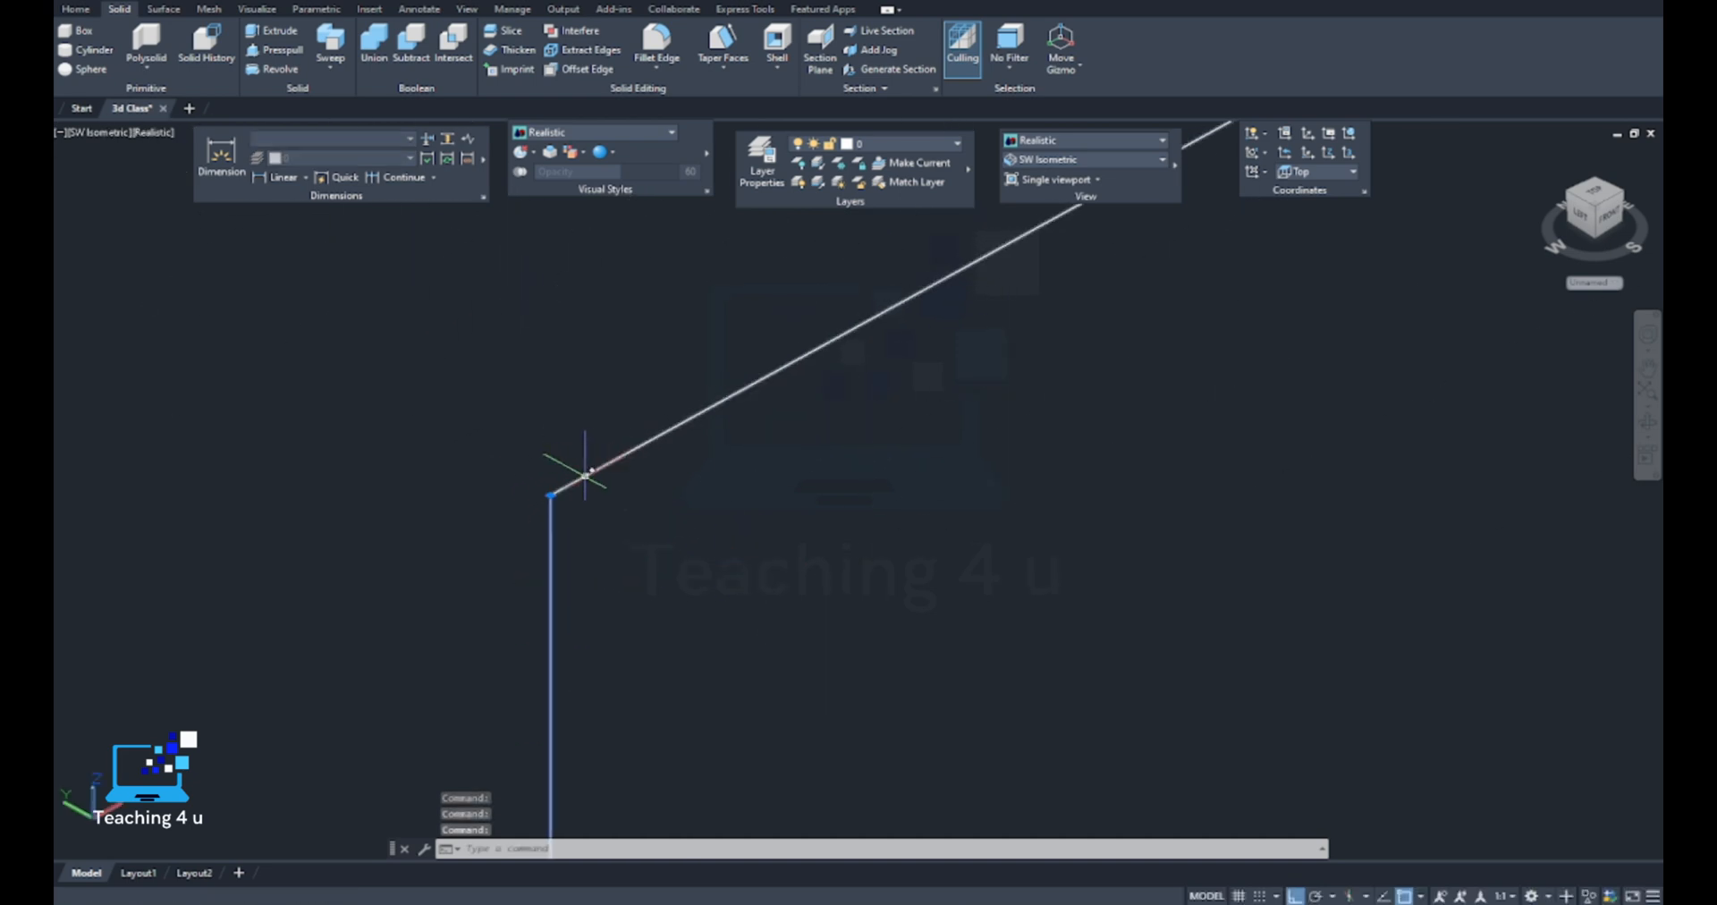
{"action": "key", "text": "Escape"}
{"action": "scroll", "coordinate": [580, 449], "scroll_direction": "down", "scroll_amount": 4}
{"action": "scroll", "coordinate": [581, 438], "scroll_direction": "up", "scroll_amount": 3}
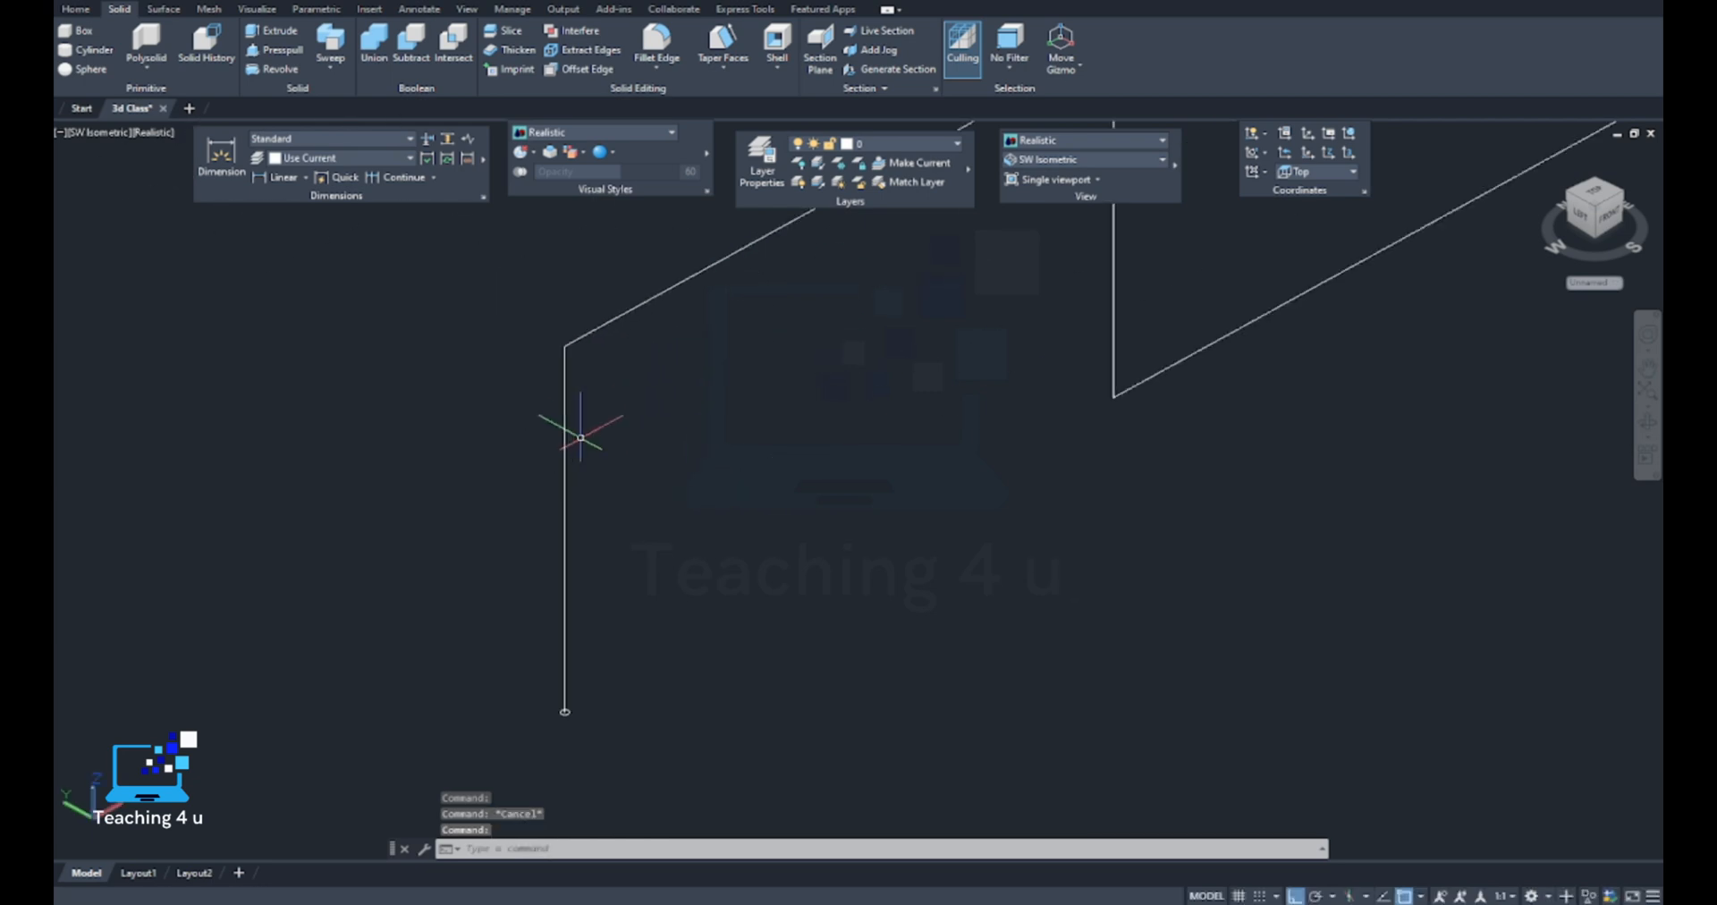
Sweep the small circle at the exploded path's lower end along its first vertical segment
{"action": "key", "text": "Escape"}
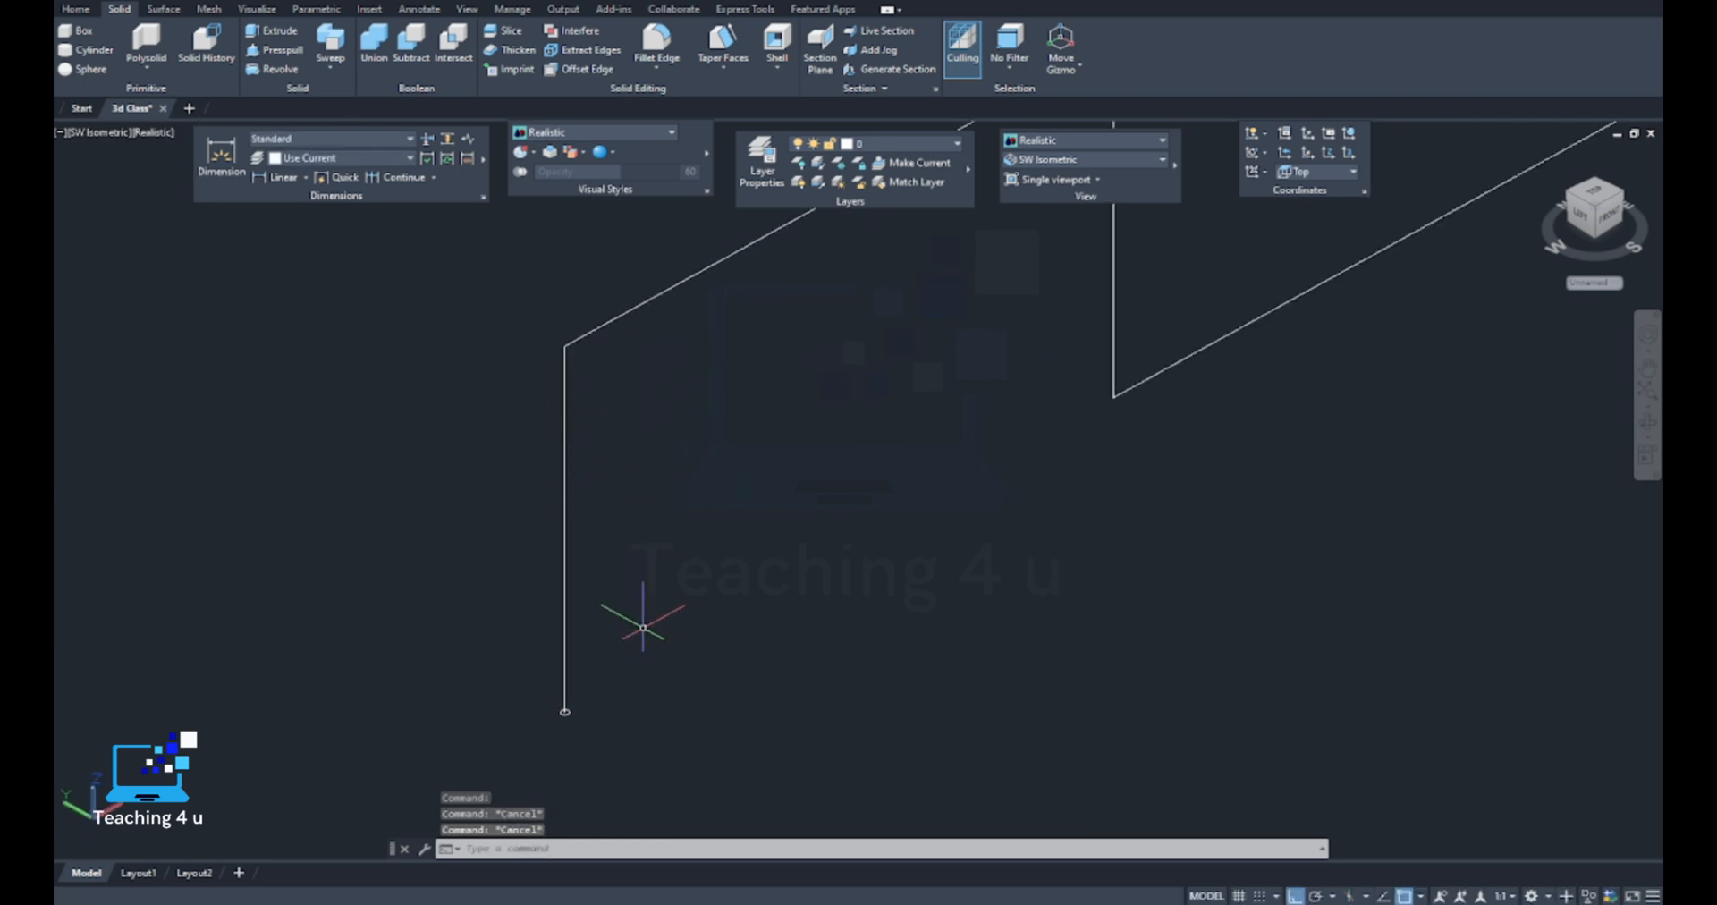
{"action": "type", "text": "SWEEP"}
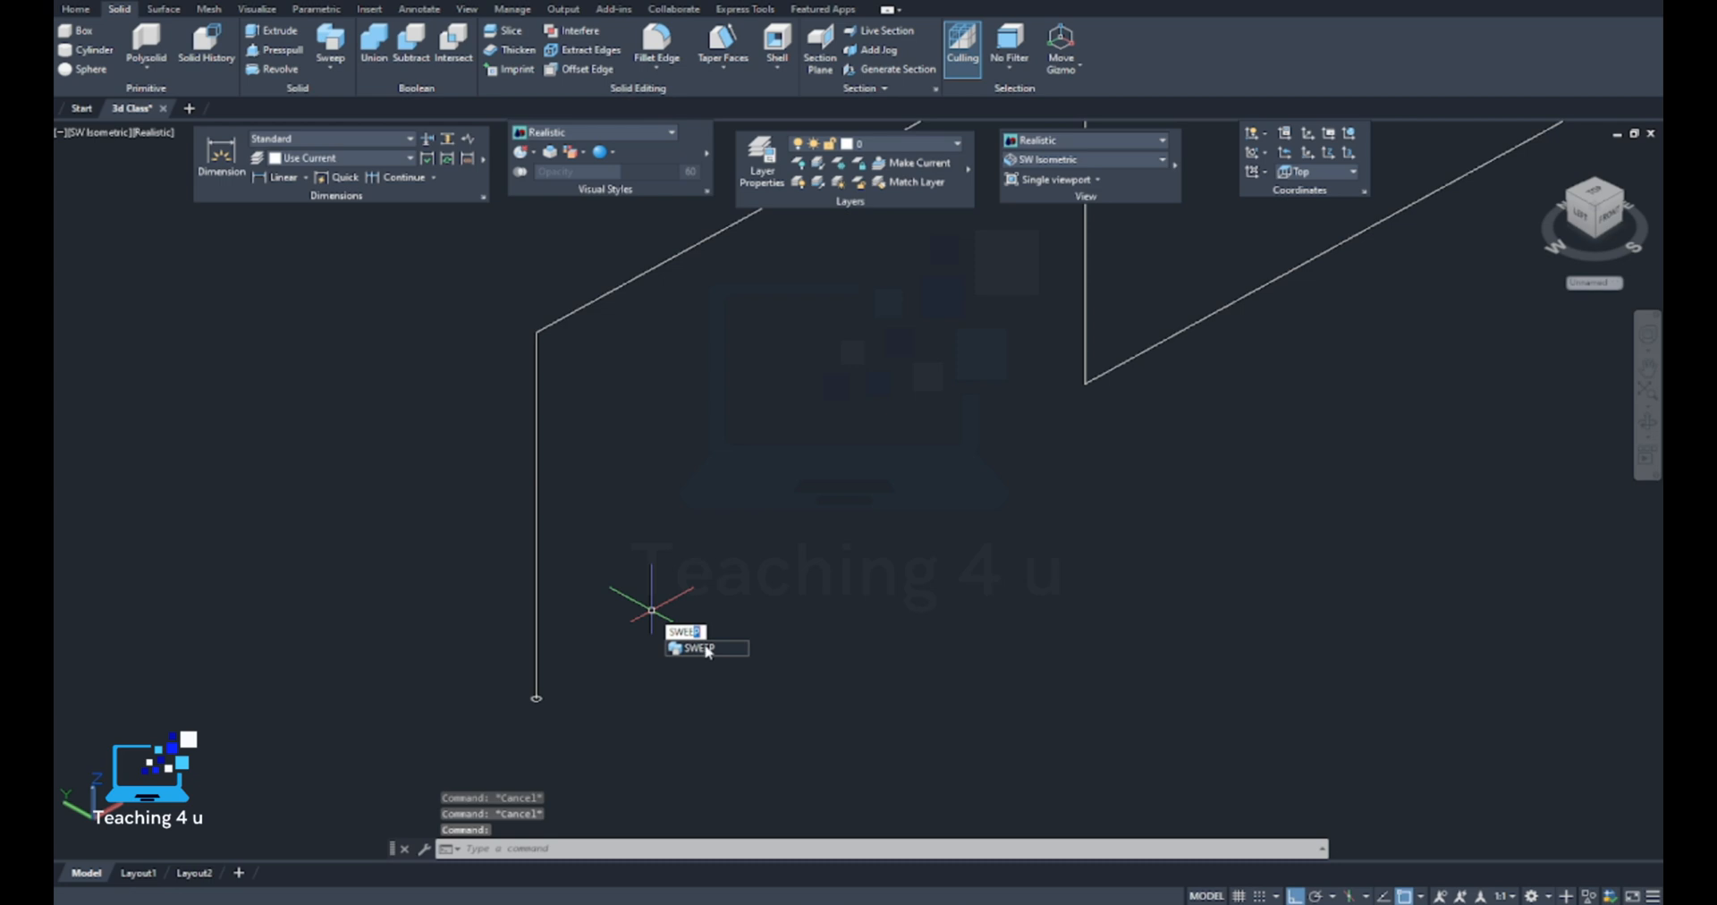
{"action": "key", "text": "Return"}
{"action": "scroll", "coordinate": [554, 715], "scroll_direction": "up", "scroll_amount": 3}
{"action": "left_click", "coordinate": [570, 726]}
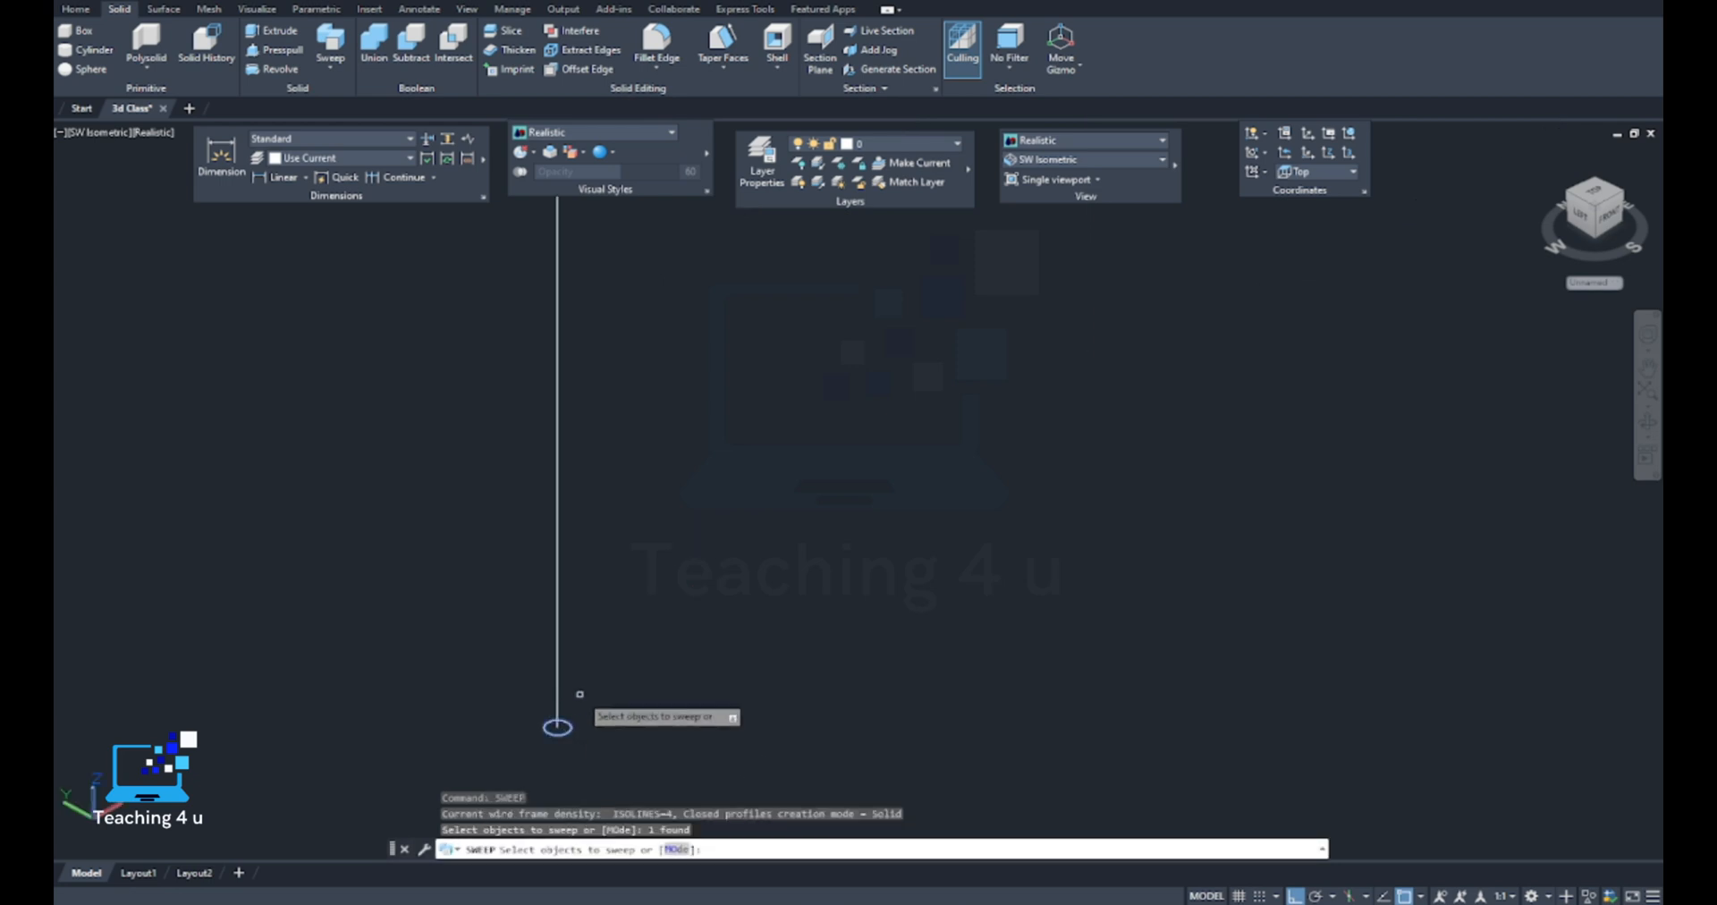
{"action": "key", "text": "Return"}
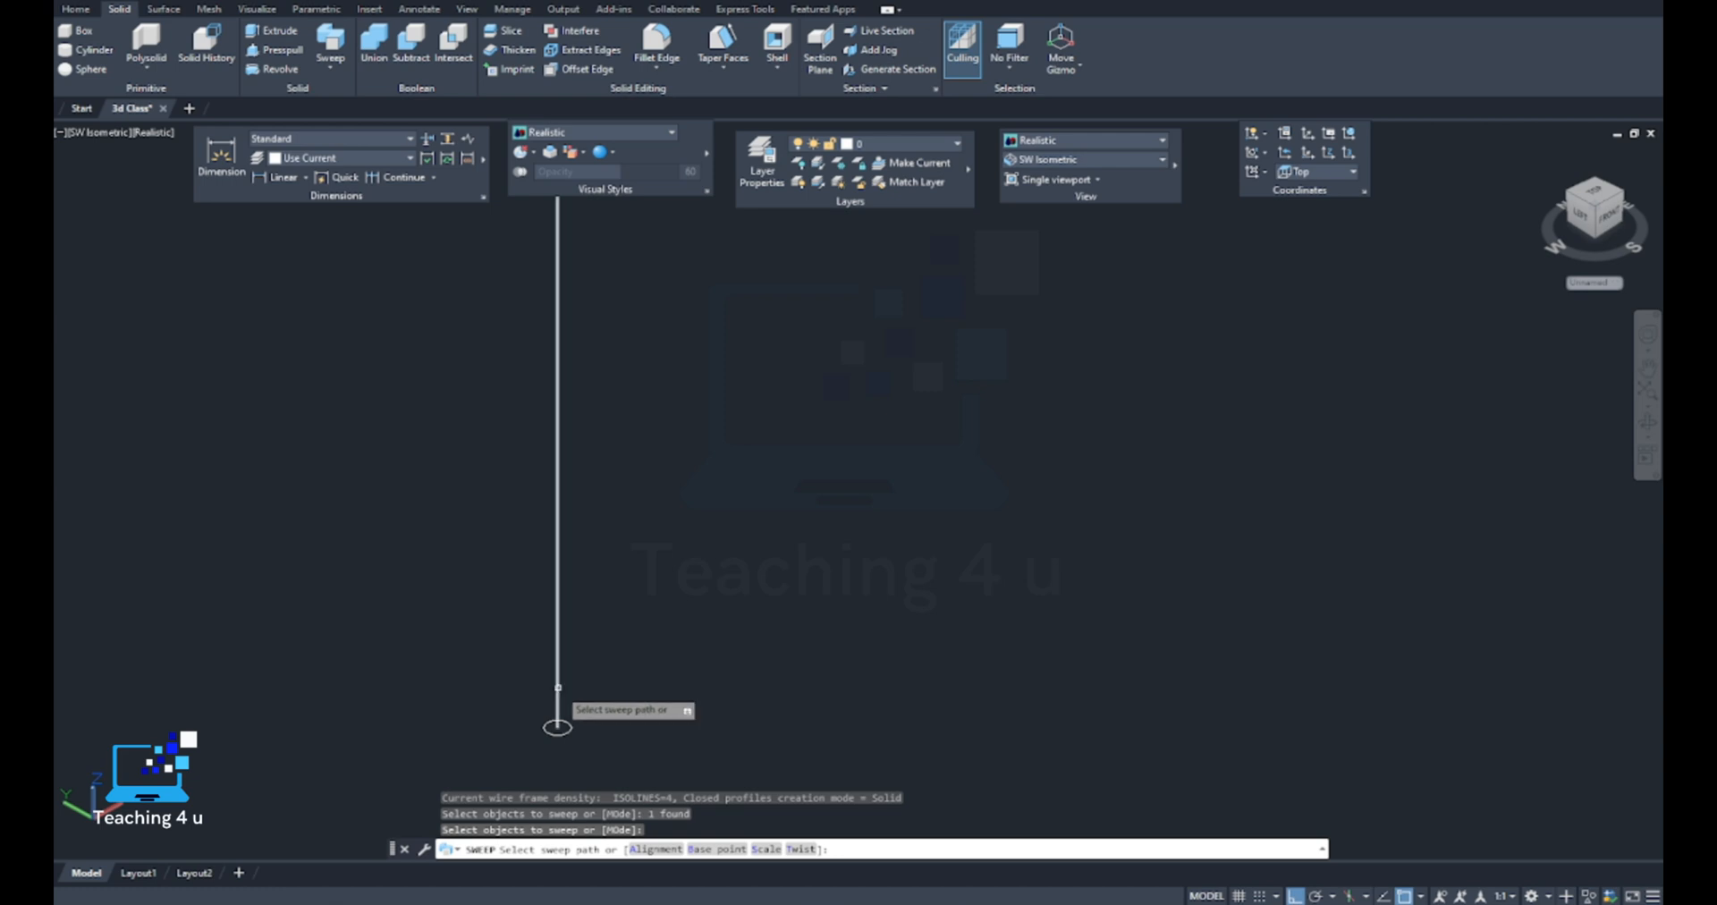
{"action": "left_click", "coordinate": [559, 689]}
Inspect the upper end of the swept vertical cylinder and pick it as a 3D solid
{"action": "scroll", "coordinate": [617, 573], "scroll_direction": "down", "scroll_amount": 3}
{"action": "scroll", "coordinate": [596, 372], "scroll_direction": "up", "scroll_amount": 6}
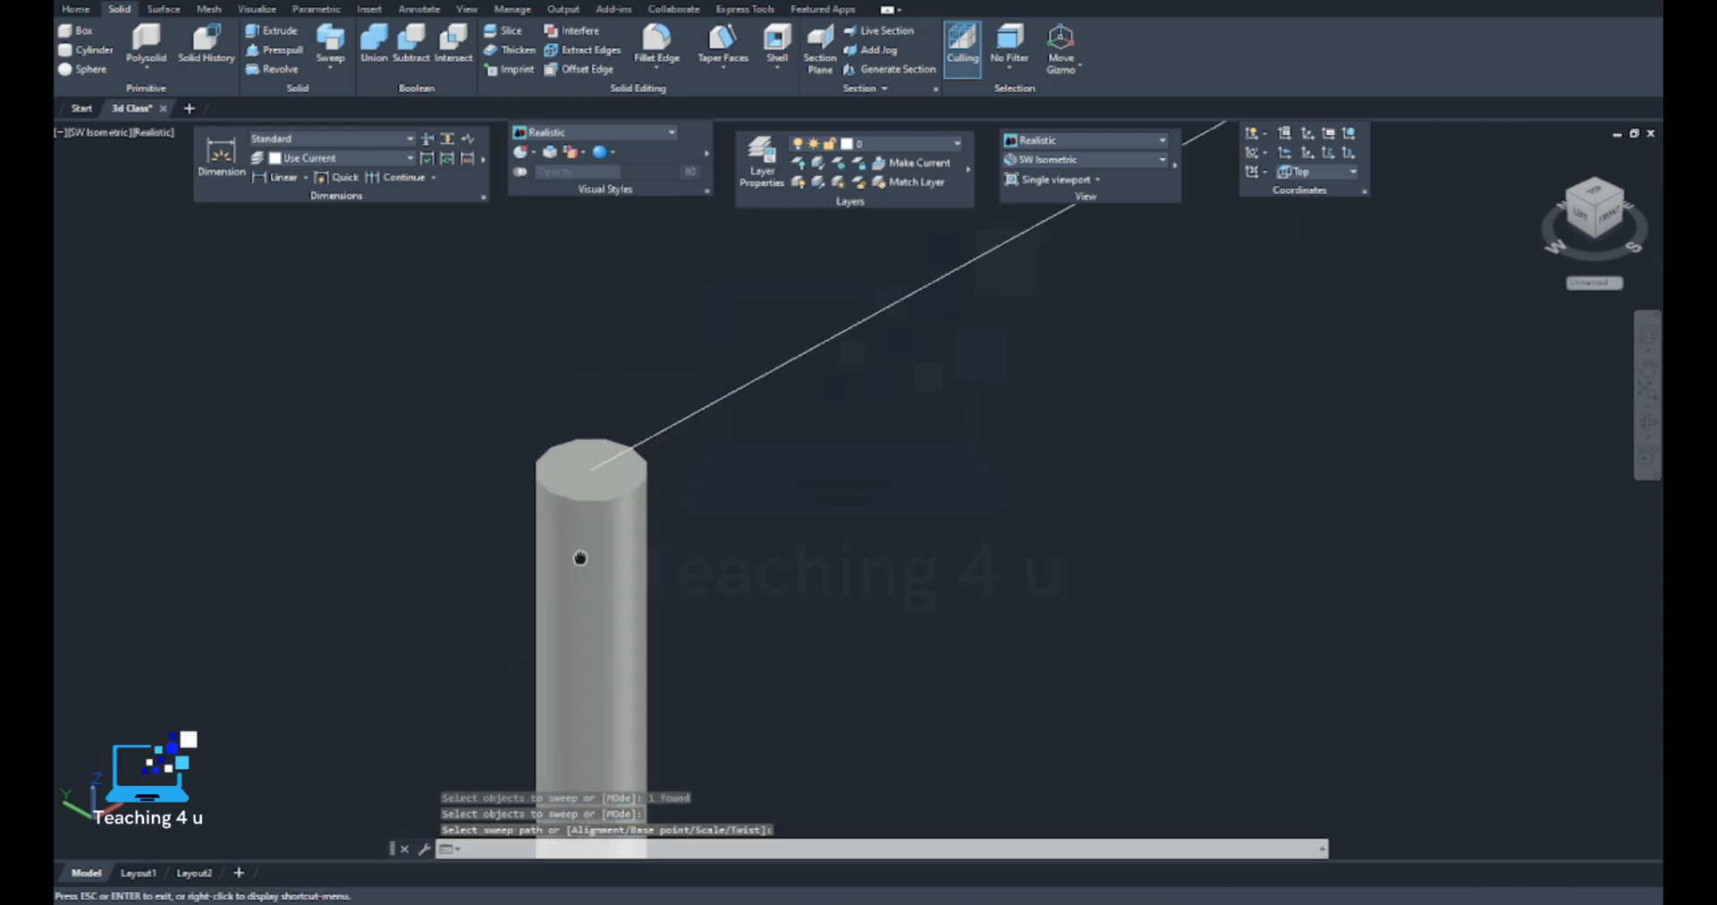
{"action": "left_click", "coordinate": [623, 474]}
{"action": "left_click", "coordinate": [695, 535]}
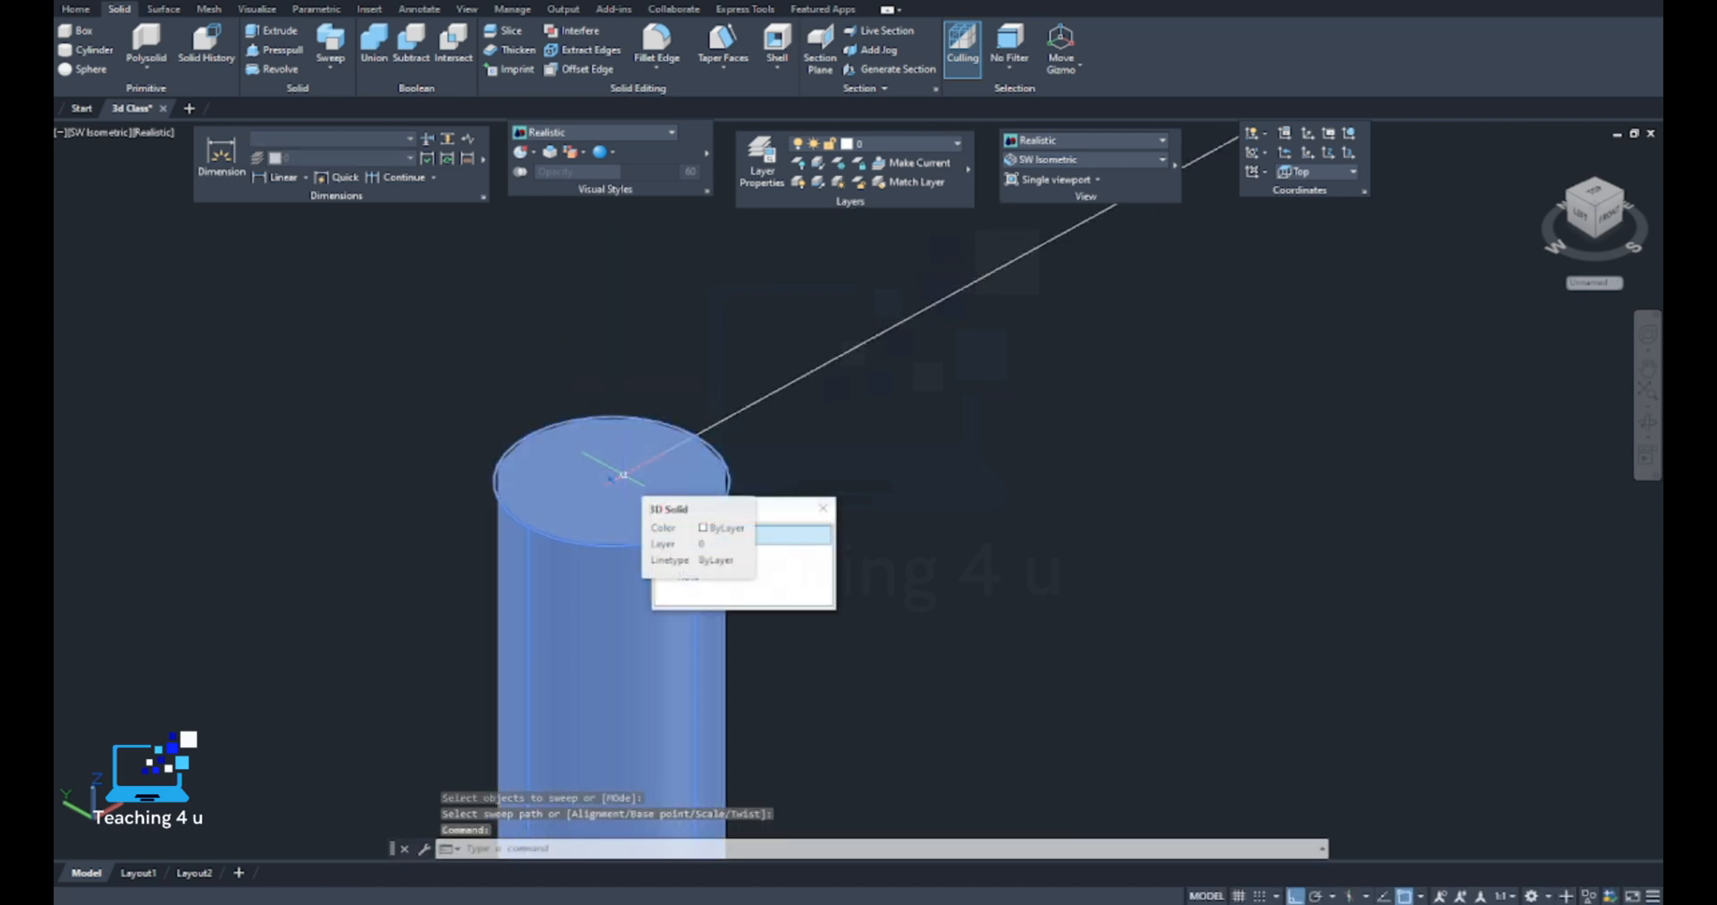
{"action": "key", "text": "Delete"}
Review the four stepped paths and their swept solids side by side across the drawing
{"action": "scroll", "coordinate": [662, 445], "scroll_direction": "down", "scroll_amount": 5}
{"action": "scroll", "coordinate": [1134, 347], "scroll_direction": "down", "scroll_amount": 6}
{"action": "middle_click_drag", "start_coordinate": [1130, 365], "coordinate": [889, 589]}
{"action": "scroll", "coordinate": [443, 409], "scroll_direction": "up", "scroll_amount": 5}
{"action": "middle_click_drag", "start_coordinate": [1092, 583], "coordinate": [886, 468]}
{"action": "scroll", "coordinate": [944, 523], "scroll_direction": "down", "scroll_amount": 6}
{"action": "scroll", "coordinate": [939, 524], "scroll_direction": "up", "scroll_amount": 7}
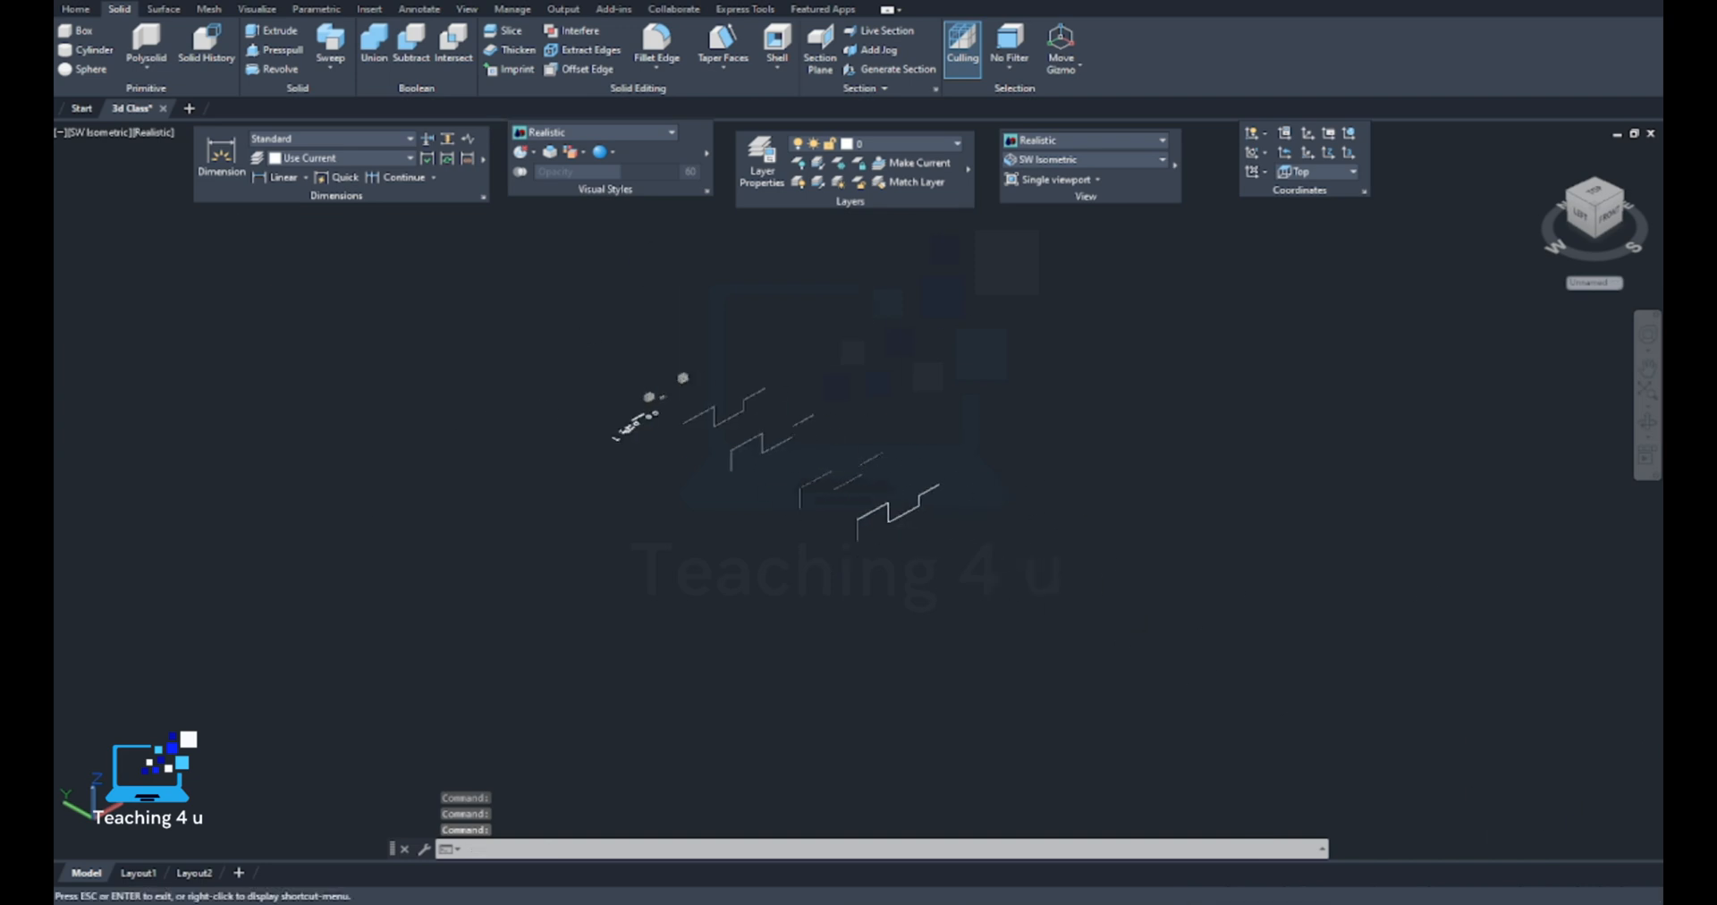
{"action": "scroll", "coordinate": [927, 531], "scroll_direction": "down", "scroll_amount": 8}
{"action": "middle_click_drag", "start_coordinate": [931, 537], "coordinate": [794, 510]}
{"action": "scroll", "coordinate": [791, 510], "scroll_direction": "up", "scroll_amount": 5}
{"action": "mouse_move", "coordinate": [672, 512]}
{"action": "middle_mouse_down"}
{"action": "mouse_move", "coordinate": [808, 578]}
{"action": "mouse_move", "coordinate": [687, 560]}
{"action": "middle_mouse_up"}
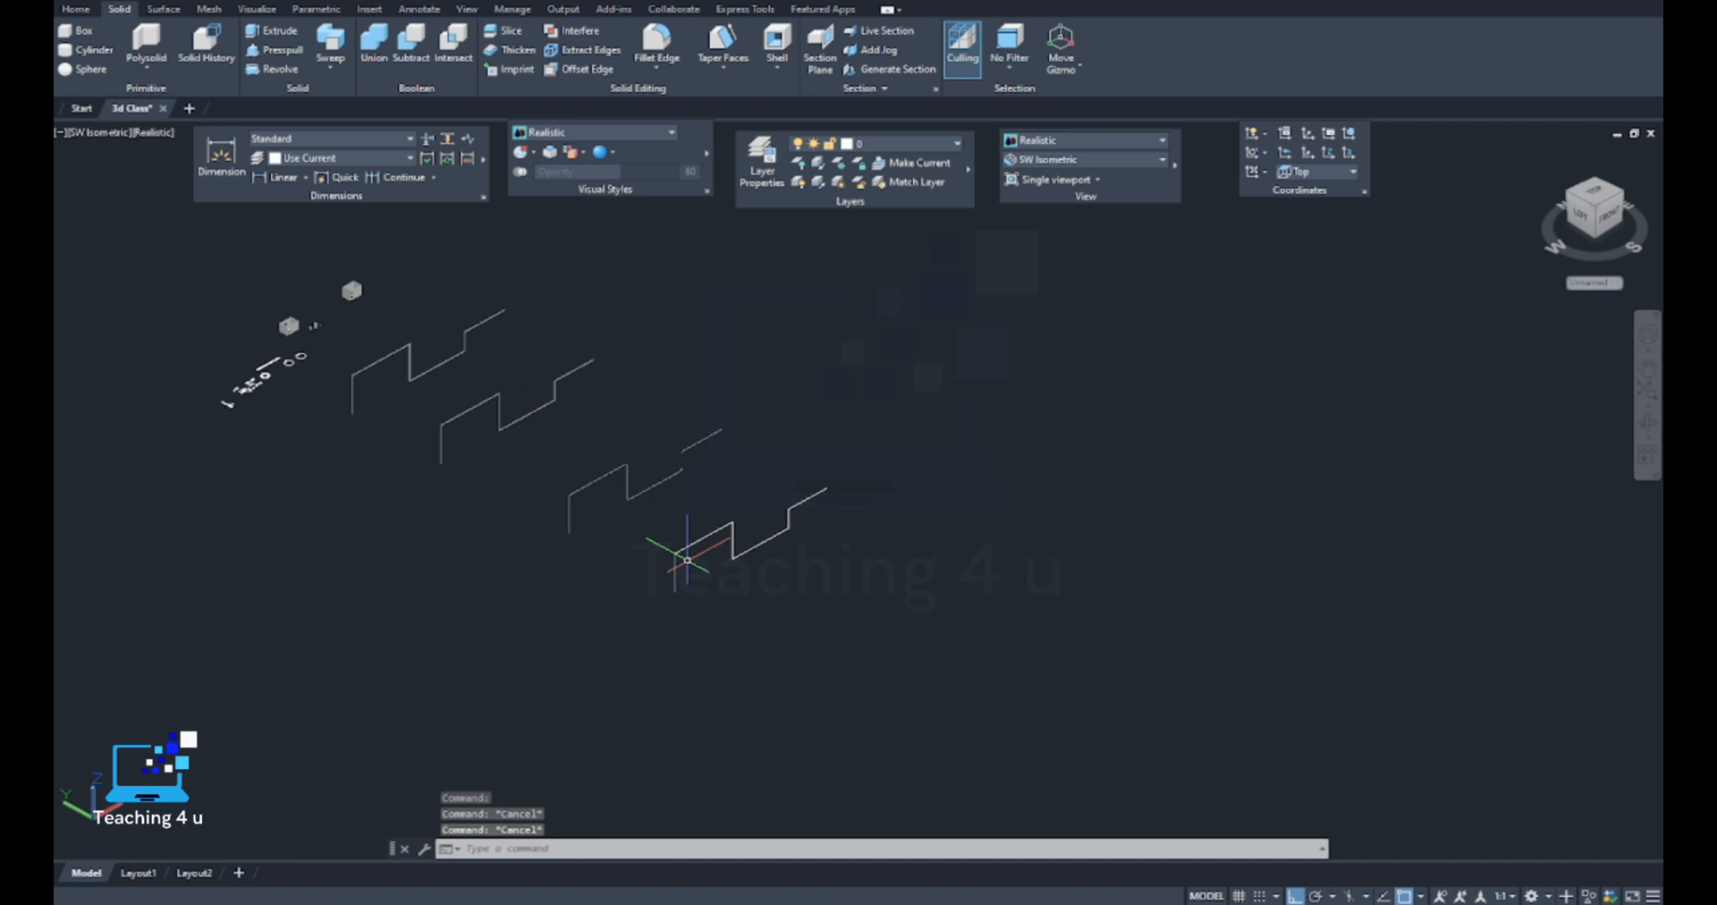
Examine the room model with its door and window openings by selecting its walls as a 3D solid
{"action": "scroll", "coordinate": [237, 381], "scroll_direction": "up", "scroll_amount": 6}
{"action": "middle_click_drag", "start_coordinate": [338, 304], "coordinate": [421, 488]}
{"action": "scroll", "coordinate": [599, 322], "scroll_direction": "up", "scroll_amount": 6}
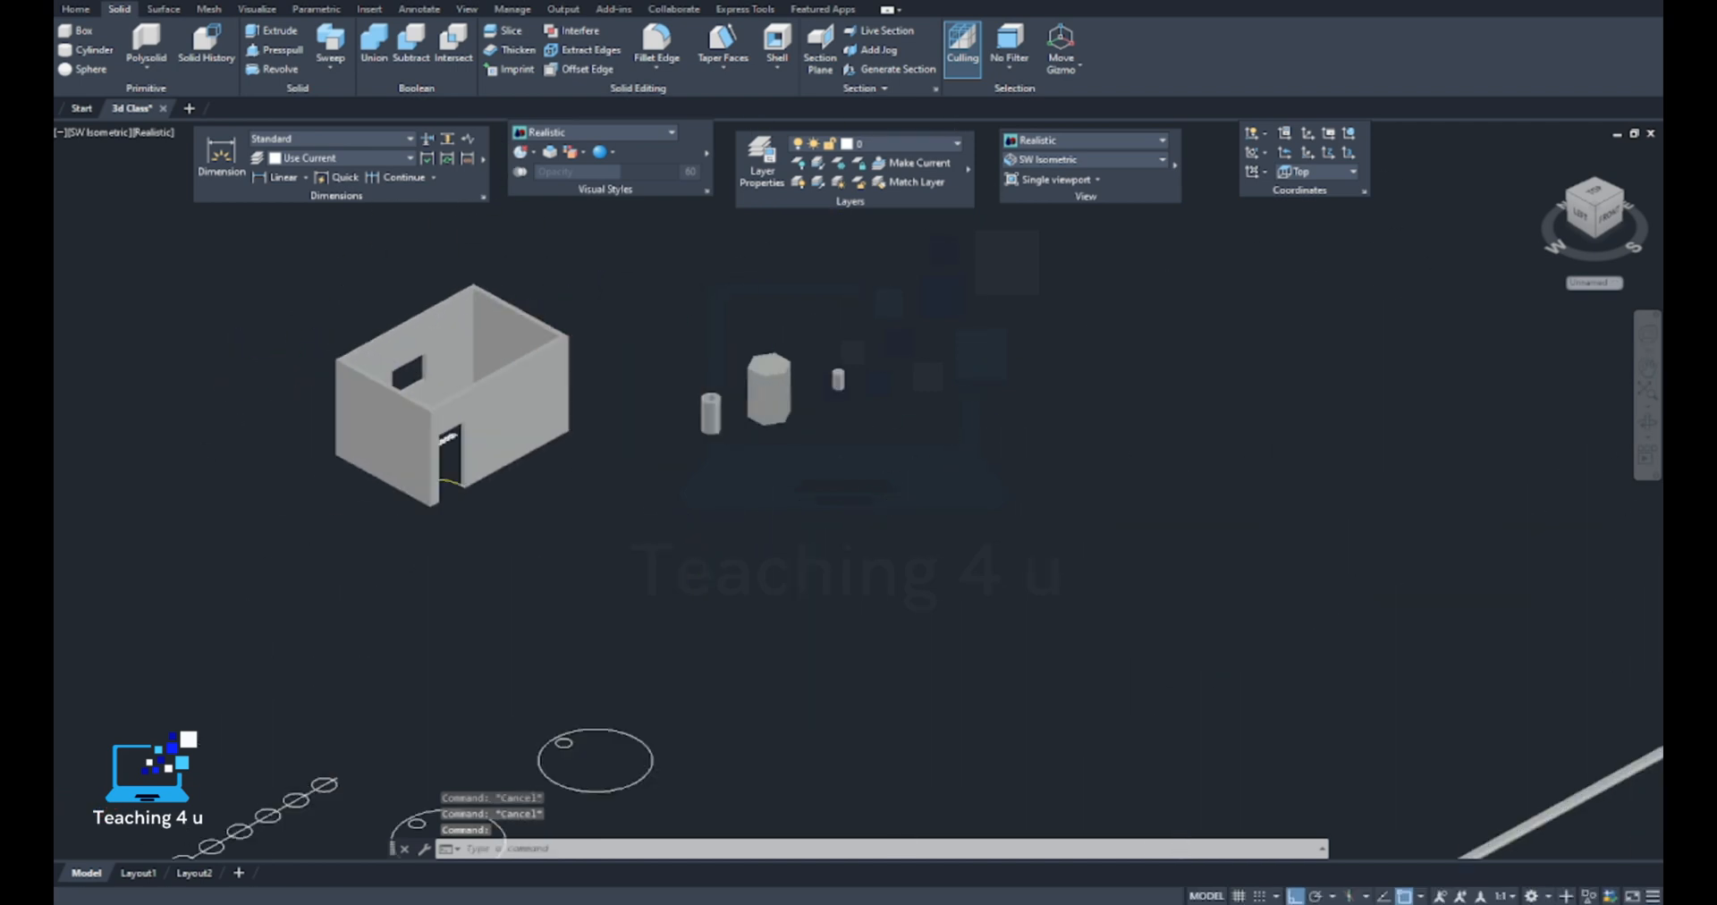
{"action": "middle_click_drag", "start_coordinate": [491, 430], "coordinate": [706, 461]}
{"action": "left_click", "coordinate": [687, 443]}
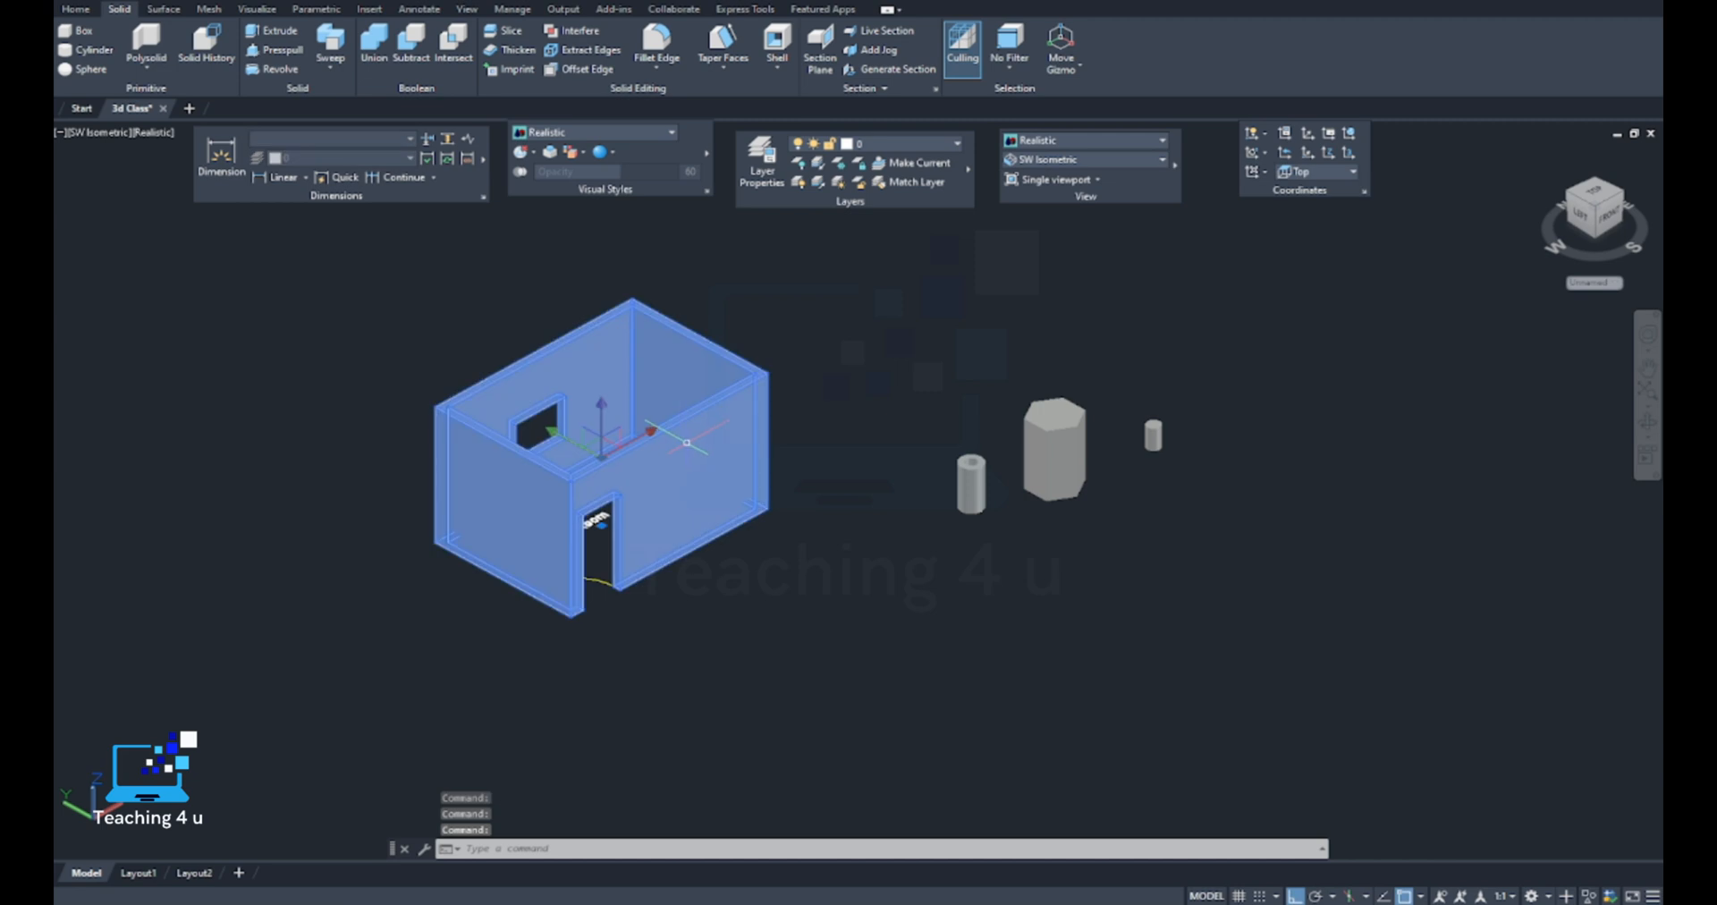
{"action": "key", "text": "Escape"}
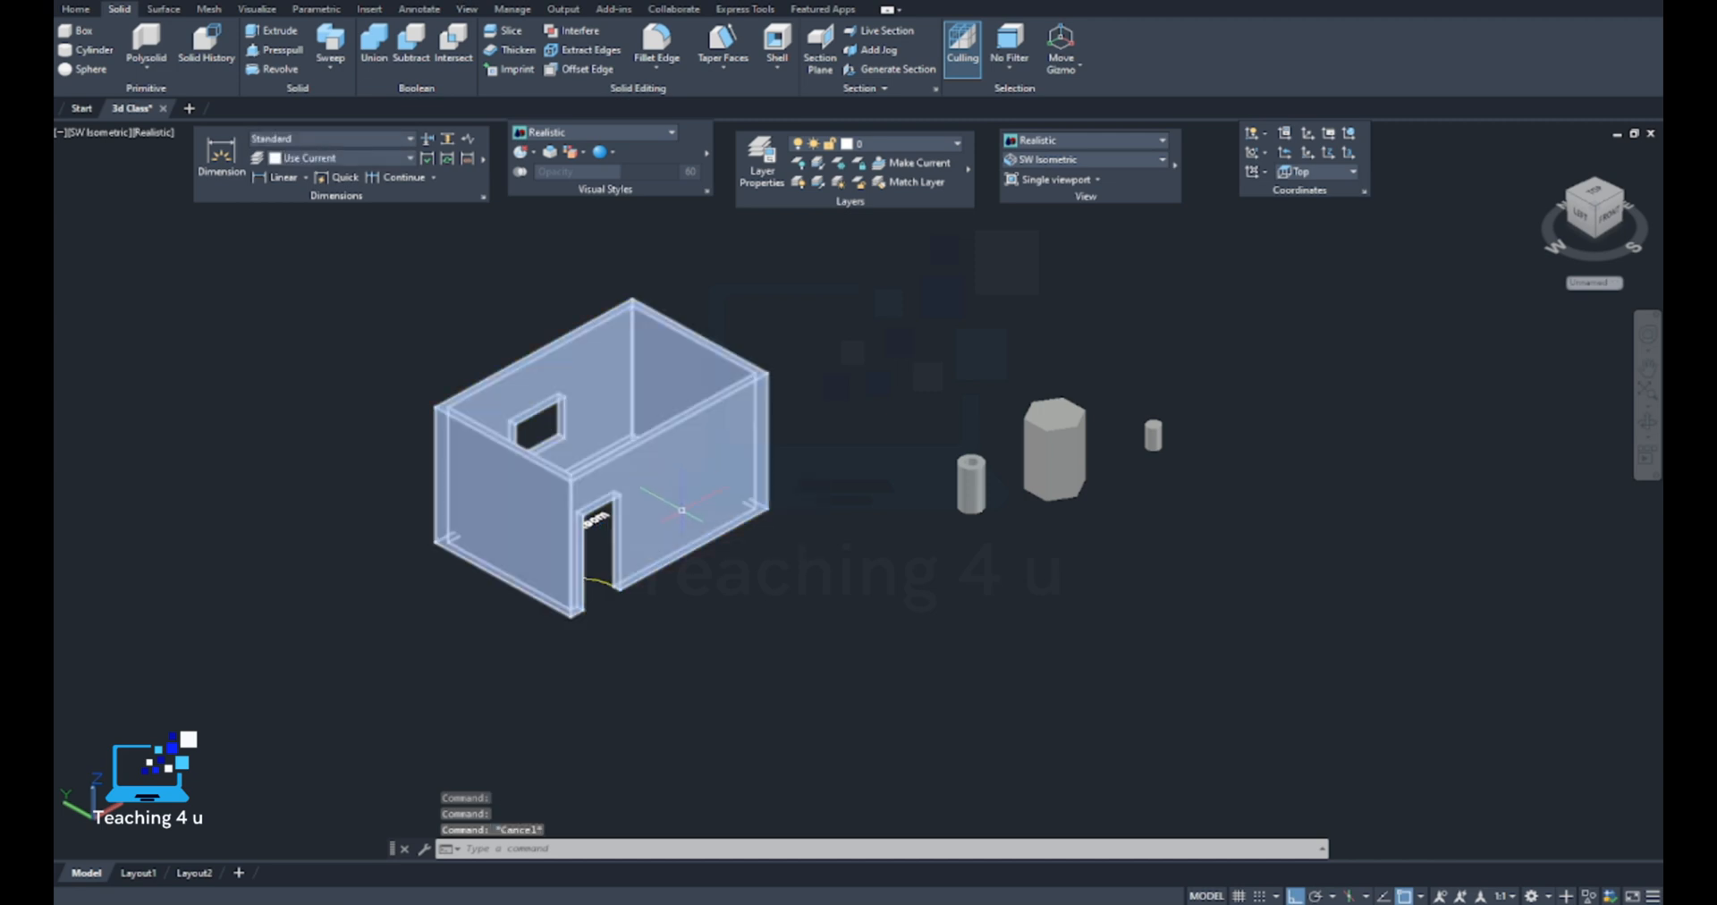
{"action": "scroll", "coordinate": [685, 505], "scroll_direction": "down", "scroll_amount": 5}
{"action": "scroll", "coordinate": [672, 475], "scroll_direction": "up", "scroll_amount": 10}
{"action": "left_click", "coordinate": [691, 445]}
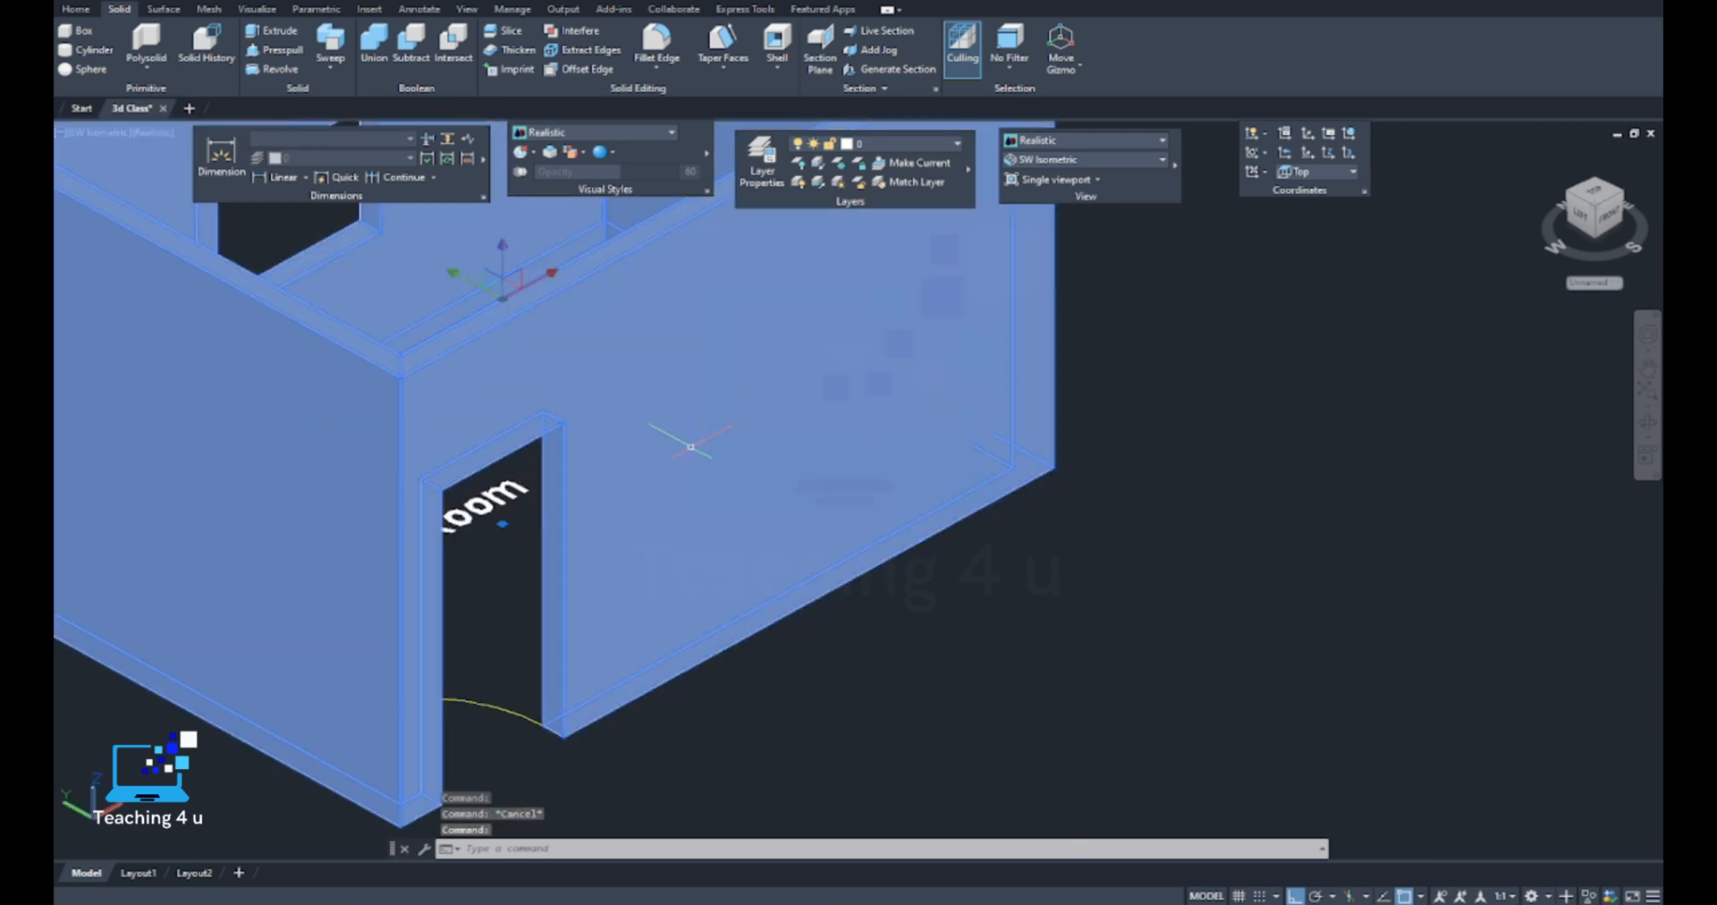
{"action": "key", "text": "Escape"}
{"action": "scroll", "coordinate": [690, 446], "scroll_direction": "down", "scroll_amount": 8}
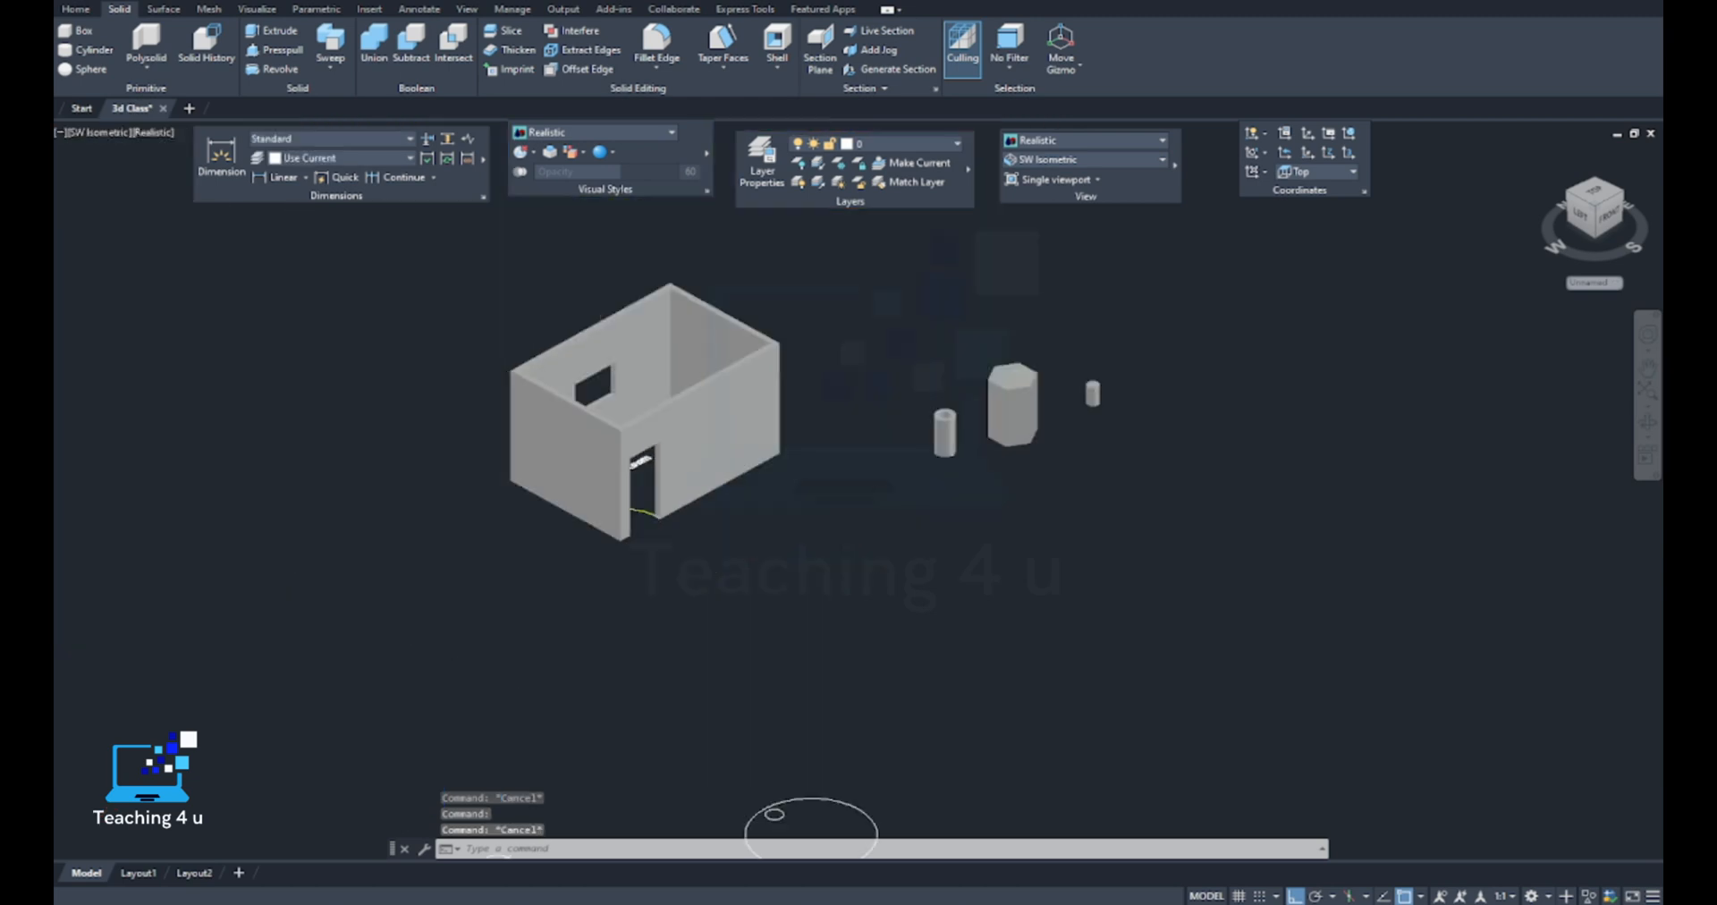
{"action": "scroll", "coordinate": [695, 426], "scroll_direction": "down", "scroll_amount": 2}
{"action": "left_click", "coordinate": [695, 425]}
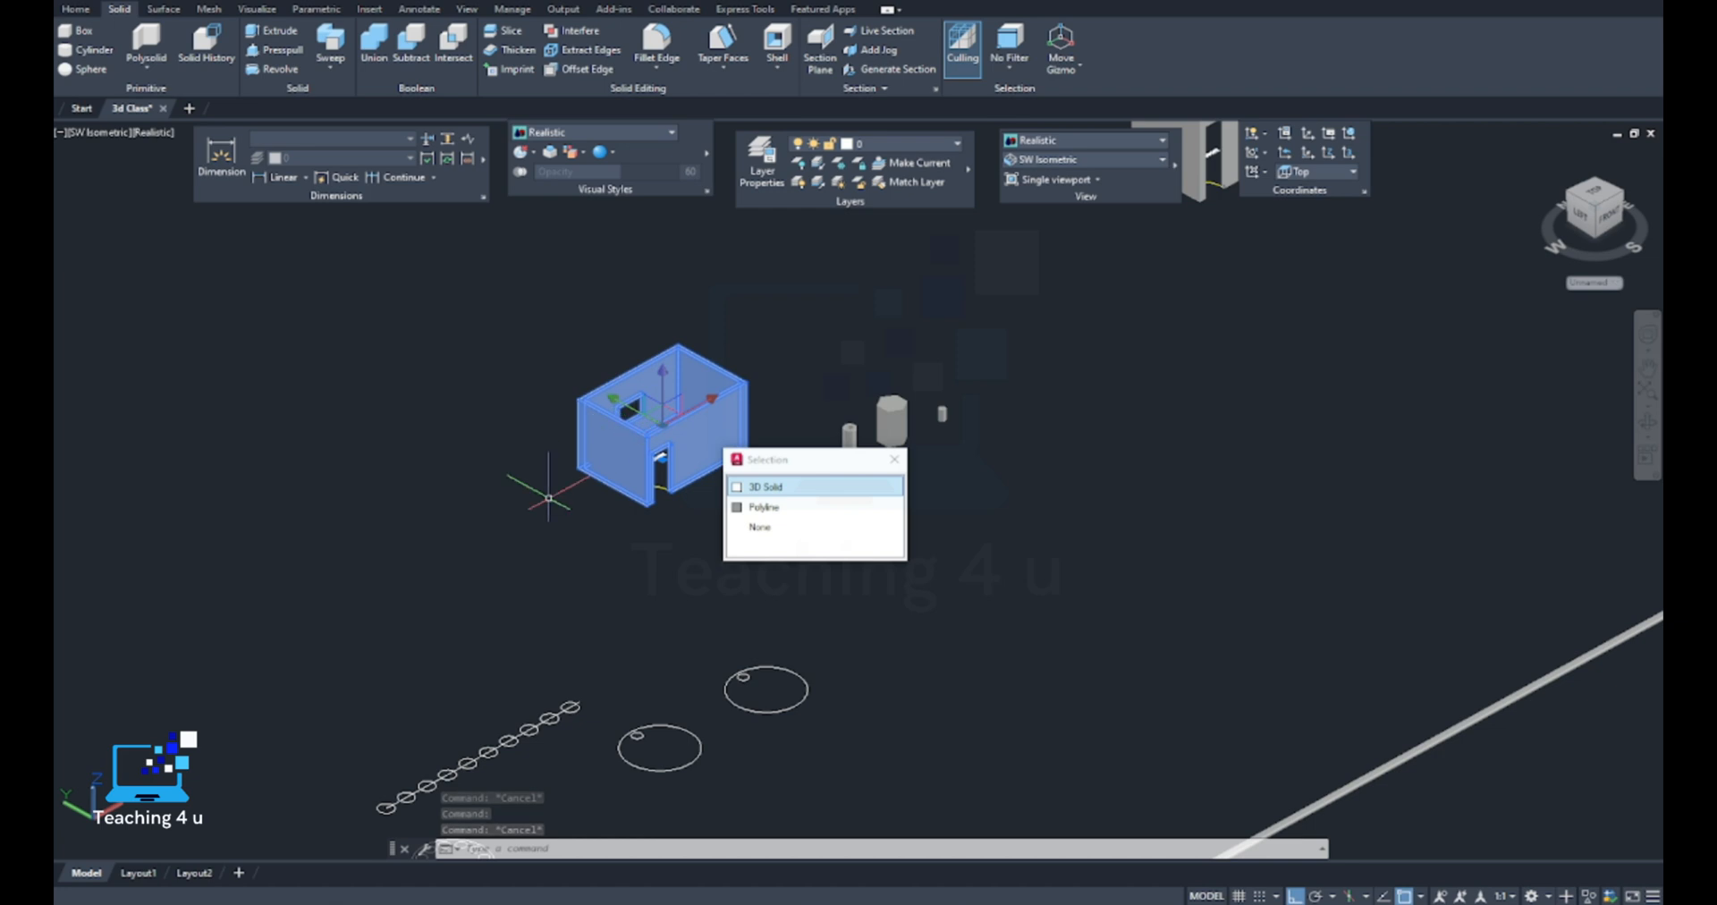
{"action": "key", "text": "Escape"}
{"action": "scroll", "coordinate": [591, 476], "scroll_direction": "up", "scroll_amount": 3}
{"action": "left_click", "coordinate": [629, 457]}
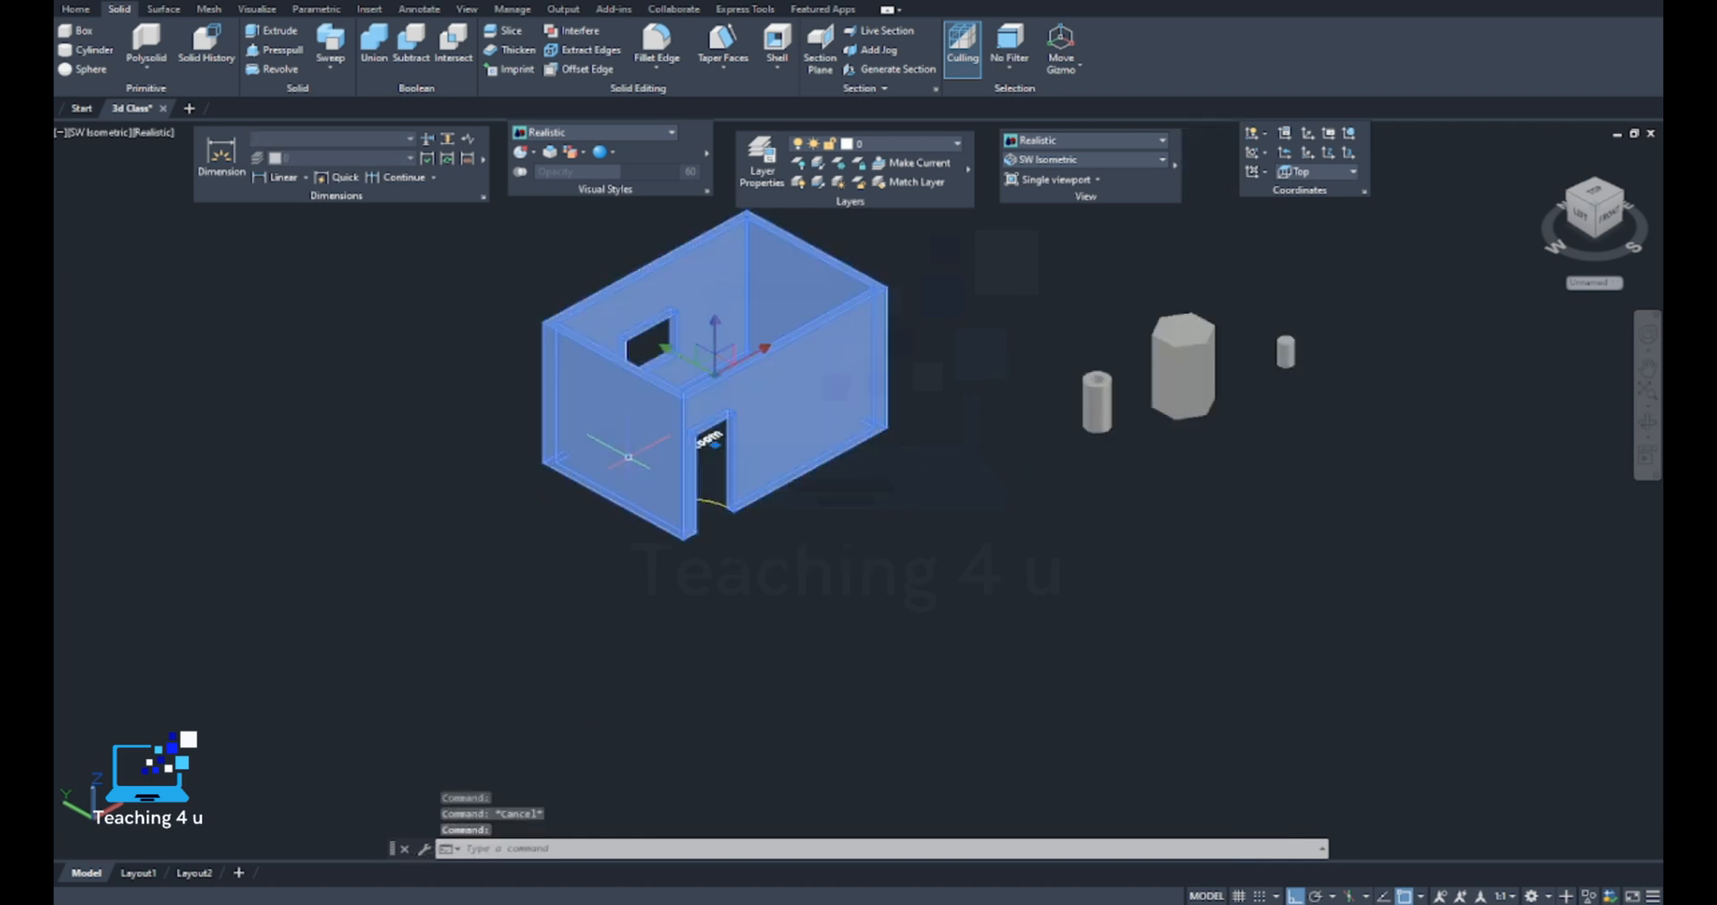
Inspect the room's joined walls and doorway up close, picking the walls to check that they are one solid
{"action": "key", "text": "Escape"}
{"action": "scroll", "coordinate": [699, 374], "scroll_direction": "up", "scroll_amount": 2}
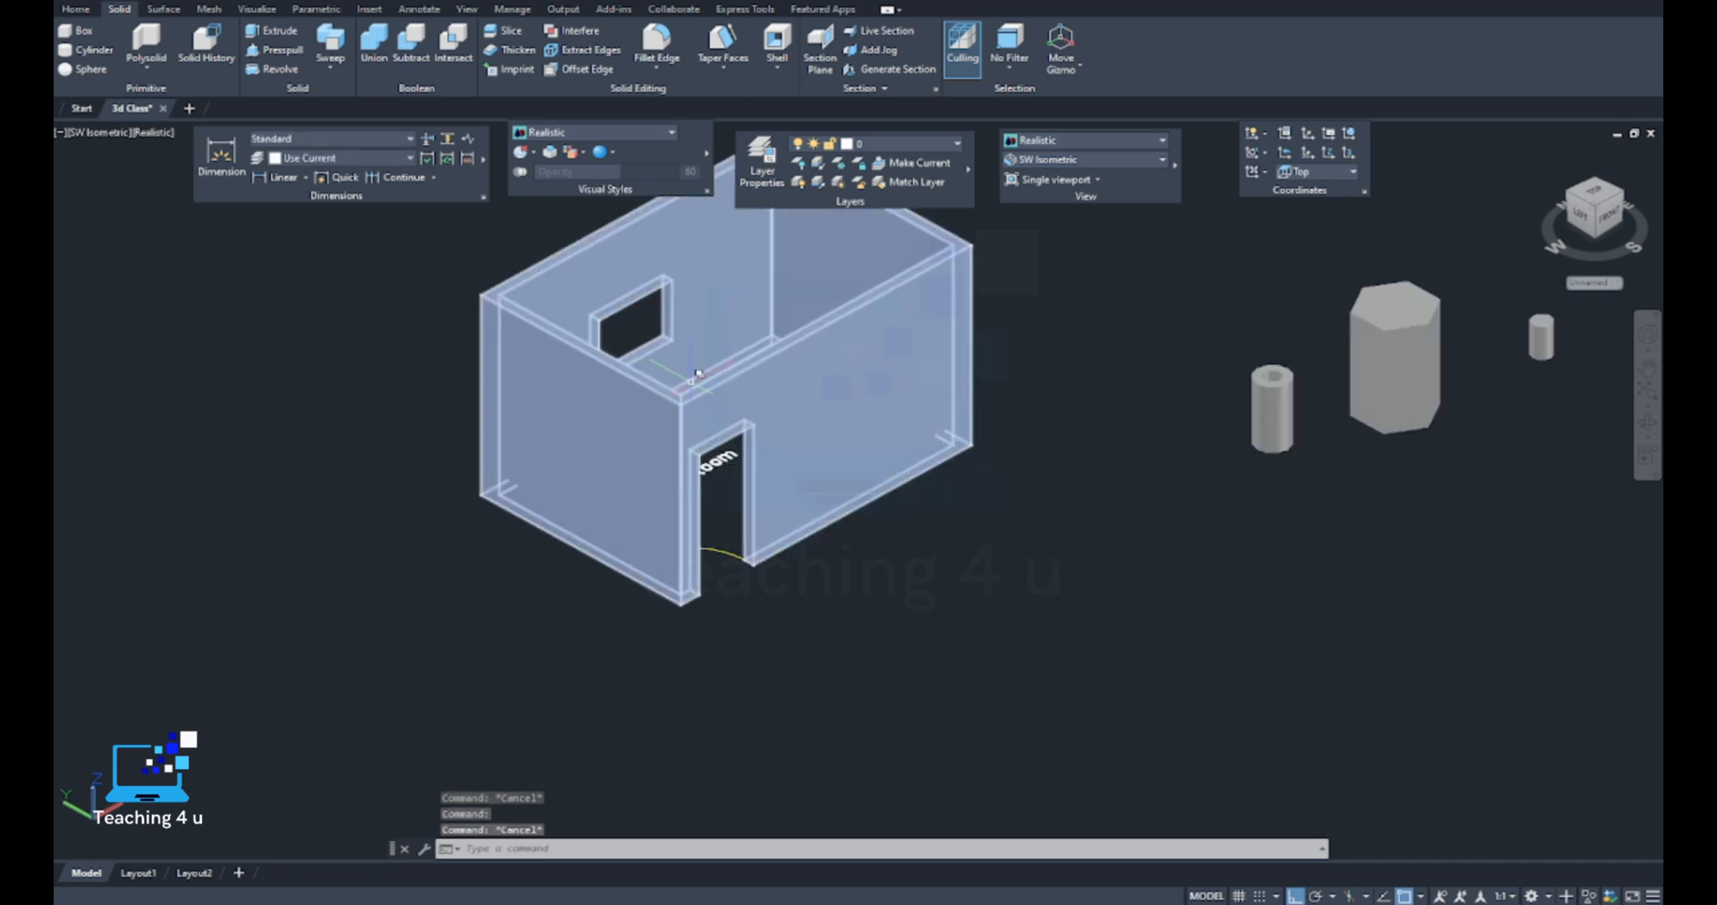
{"action": "left_click", "coordinate": [802, 361]}
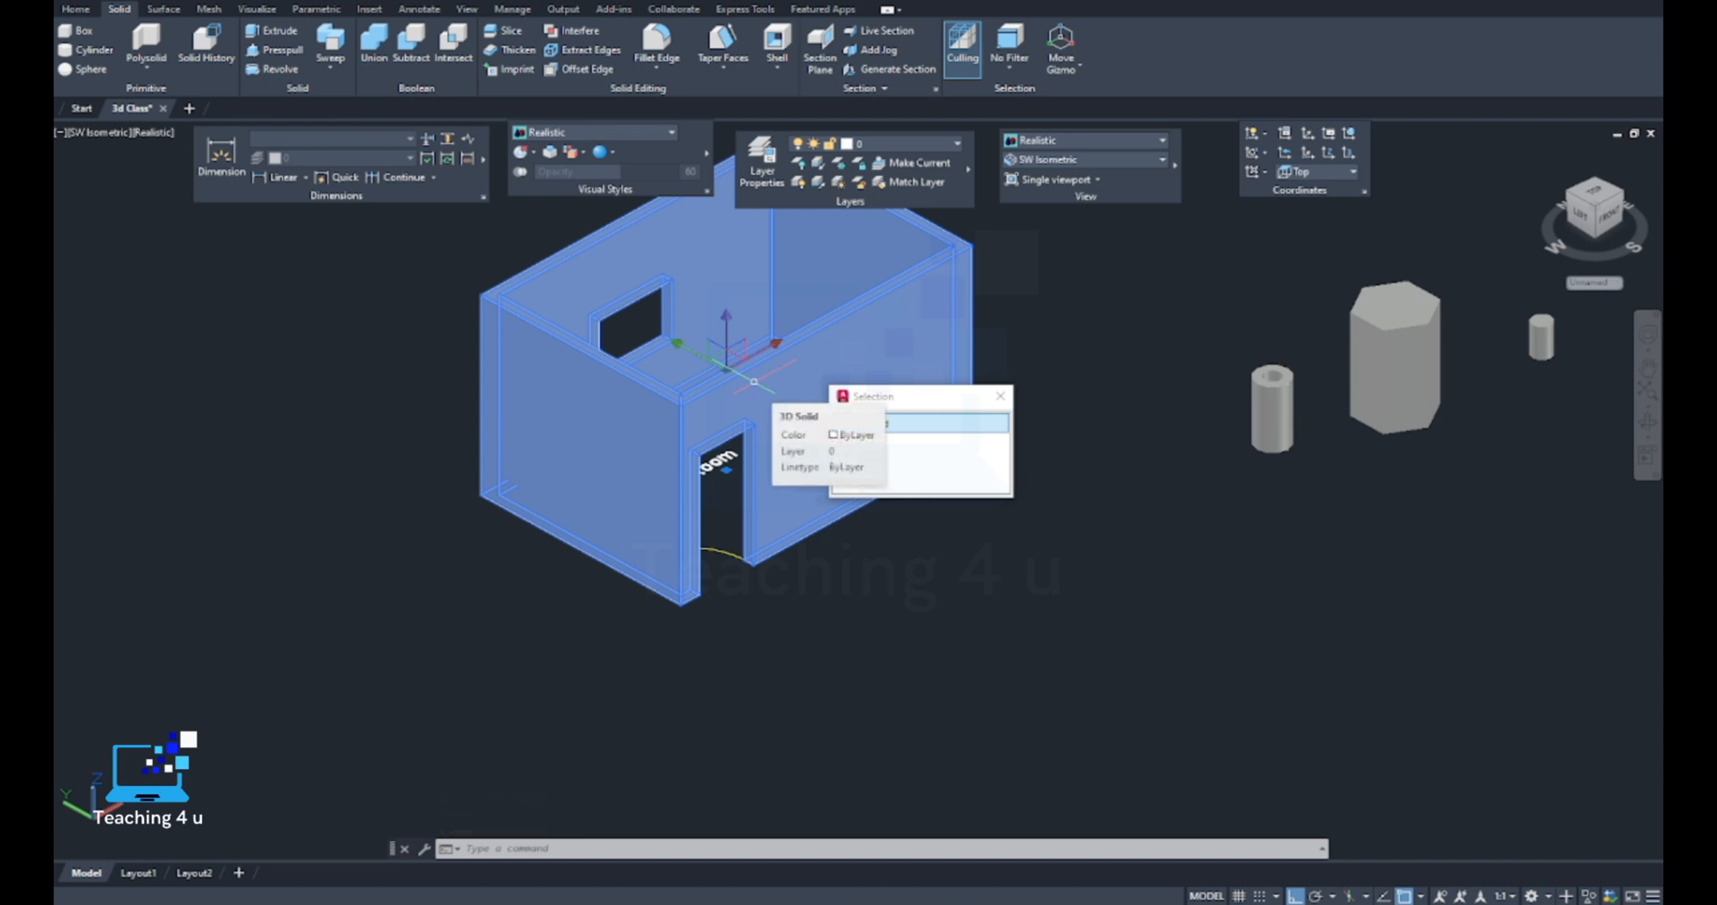
{"action": "key", "text": "Escape"}
{"action": "scroll", "coordinate": [756, 546], "scroll_direction": "down", "scroll_amount": 8}
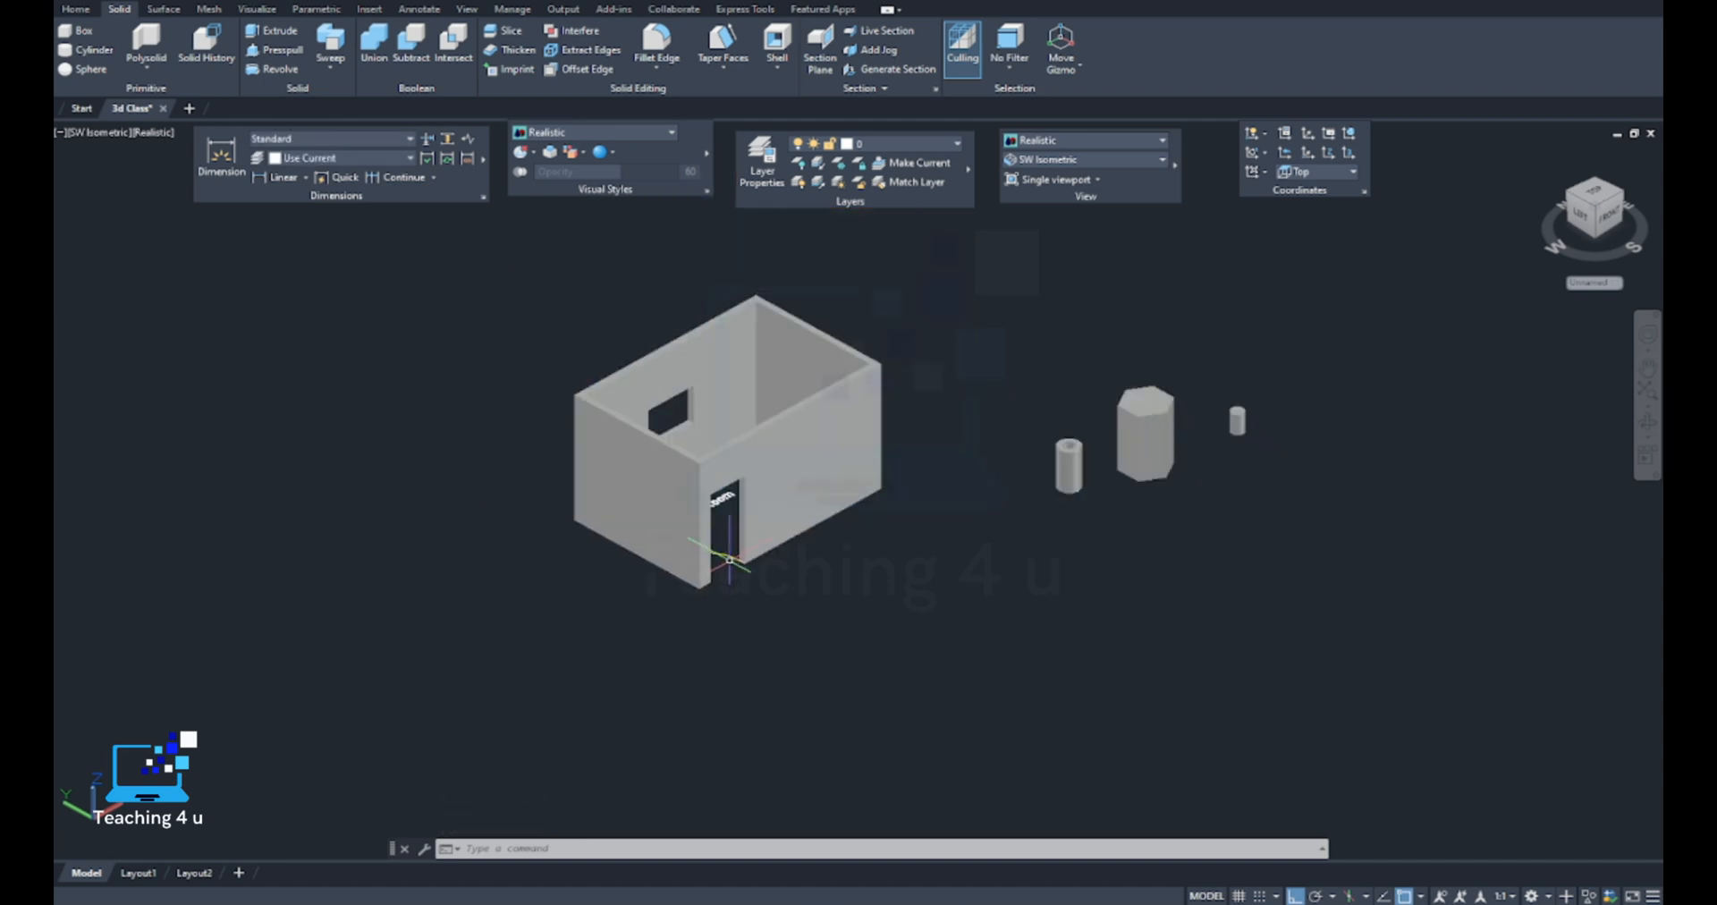
{"action": "scroll", "coordinate": [755, 543], "scroll_direction": "up", "scroll_amount": 3}
{"action": "scroll", "coordinate": [756, 544], "scroll_direction": "down", "scroll_amount": 2}
Examine the swept vertical cylinder on the exploded path and its junction with the adjoining straight segment
{"action": "middle_click_drag", "start_coordinate": [844, 600], "coordinate": [671, 445]}
{"action": "scroll", "coordinate": [801, 457], "scroll_direction": "down", "scroll_amount": 6}
{"action": "middle_click_drag", "start_coordinate": [923, 543], "coordinate": [581, 384]}
{"action": "scroll", "coordinate": [832, 567], "scroll_direction": "up", "scroll_amount": 6}
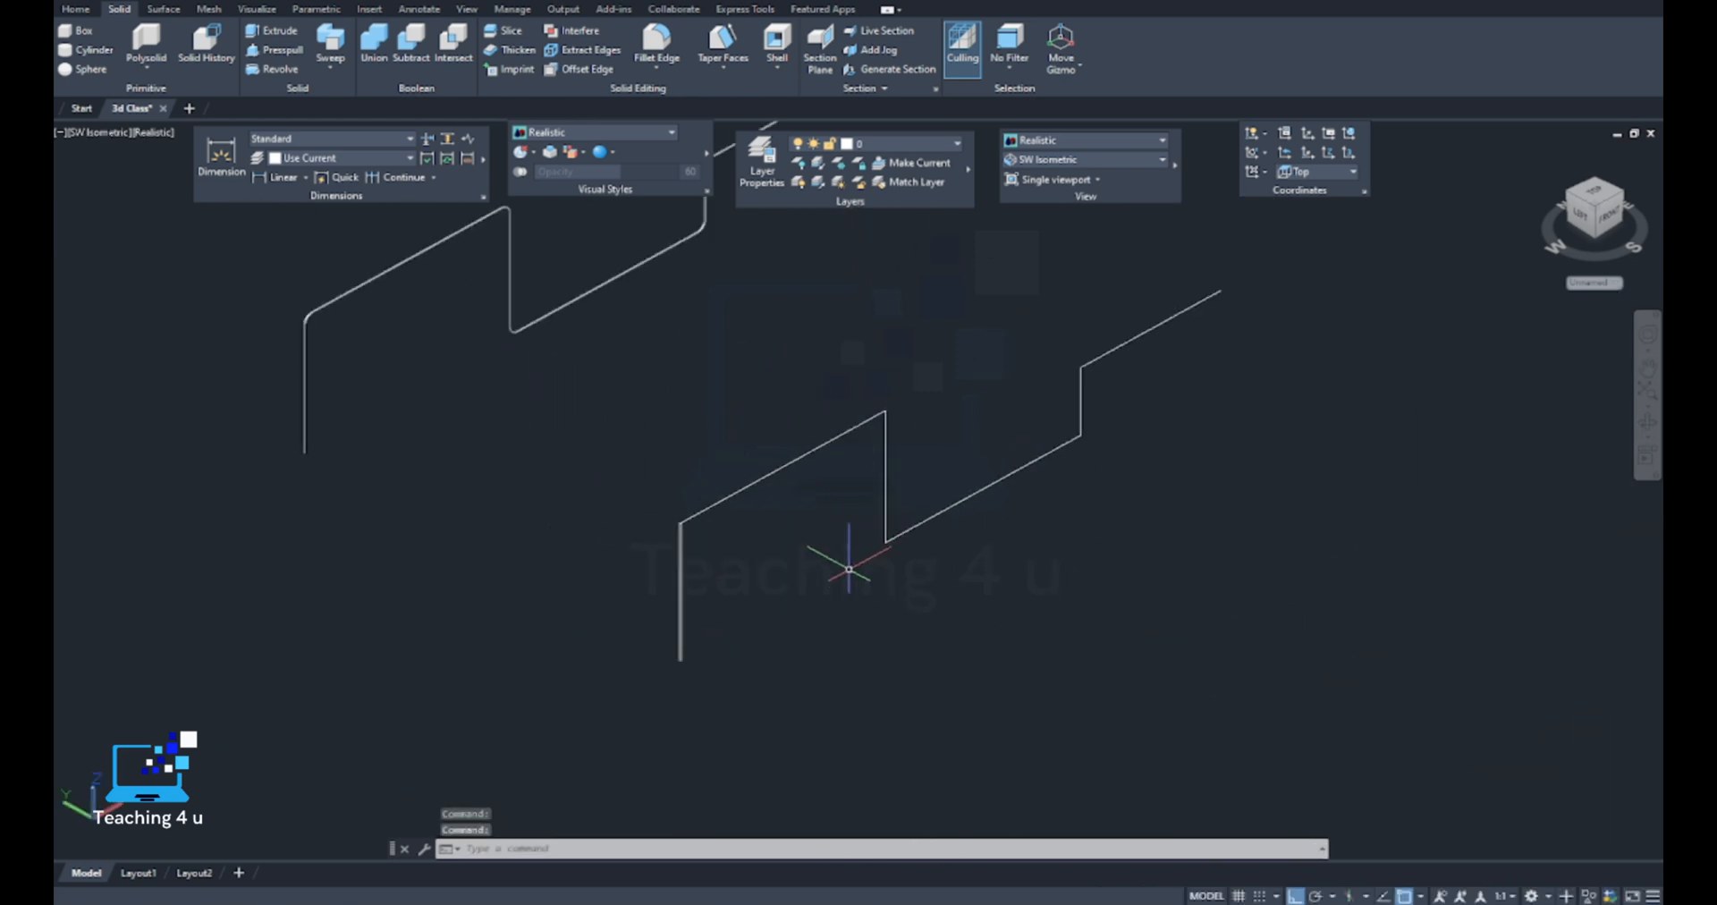
{"action": "scroll", "coordinate": [734, 332], "scroll_direction": "up", "scroll_amount": 8}
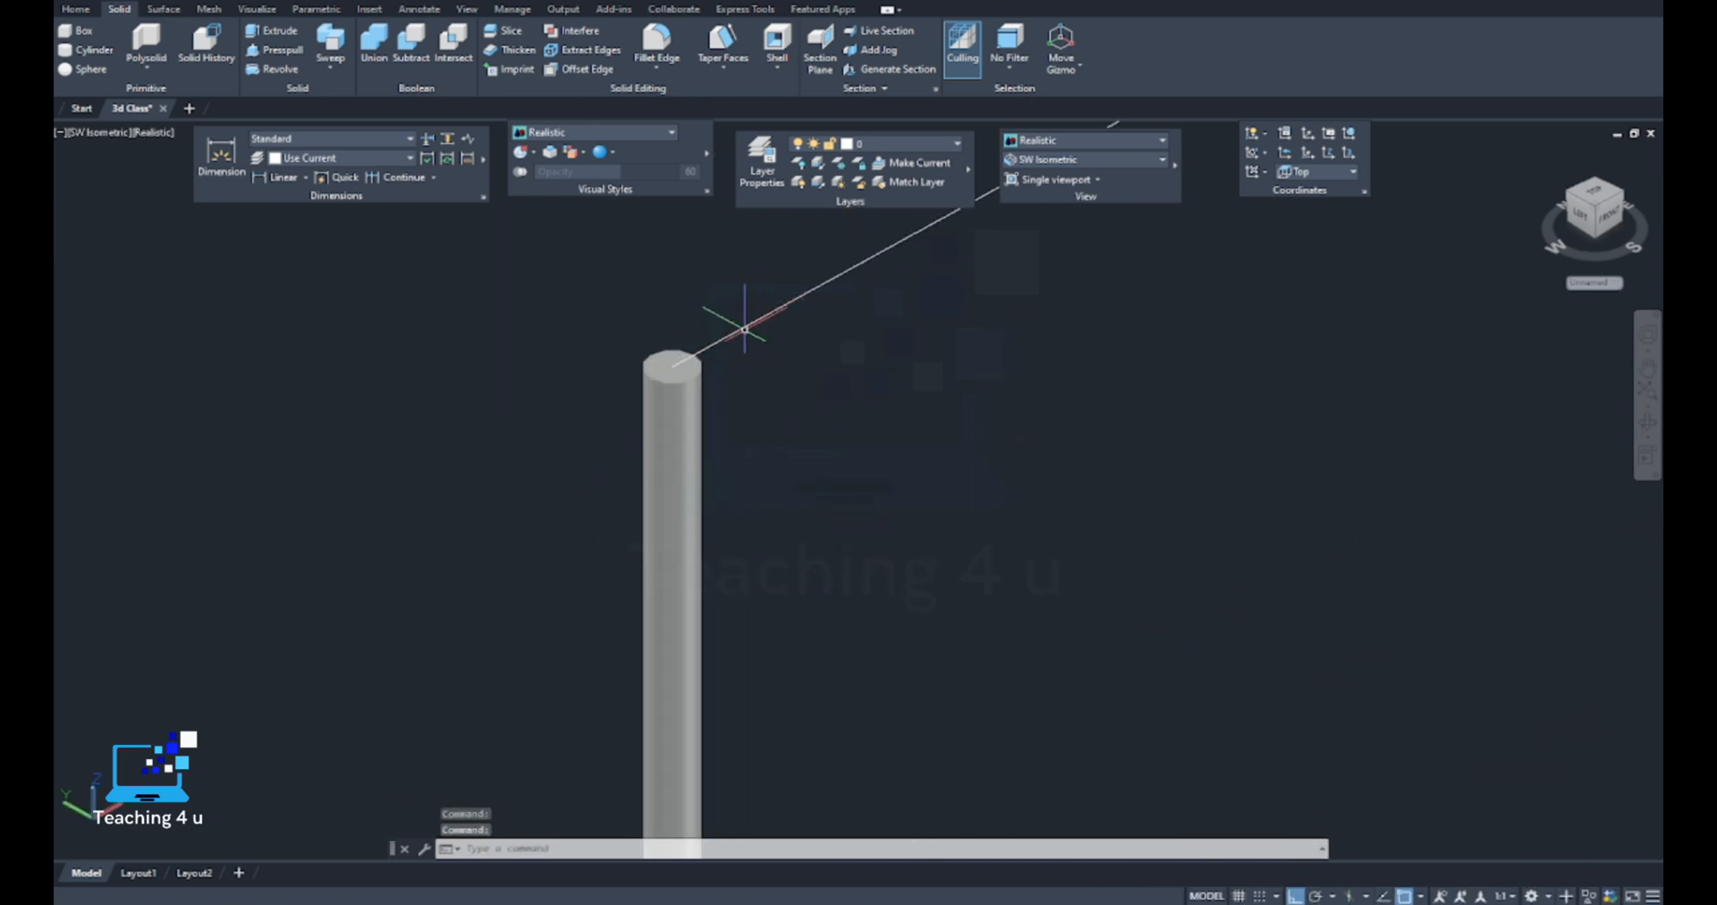
{"action": "scroll", "coordinate": [737, 330], "scroll_direction": "down", "scroll_amount": 8}
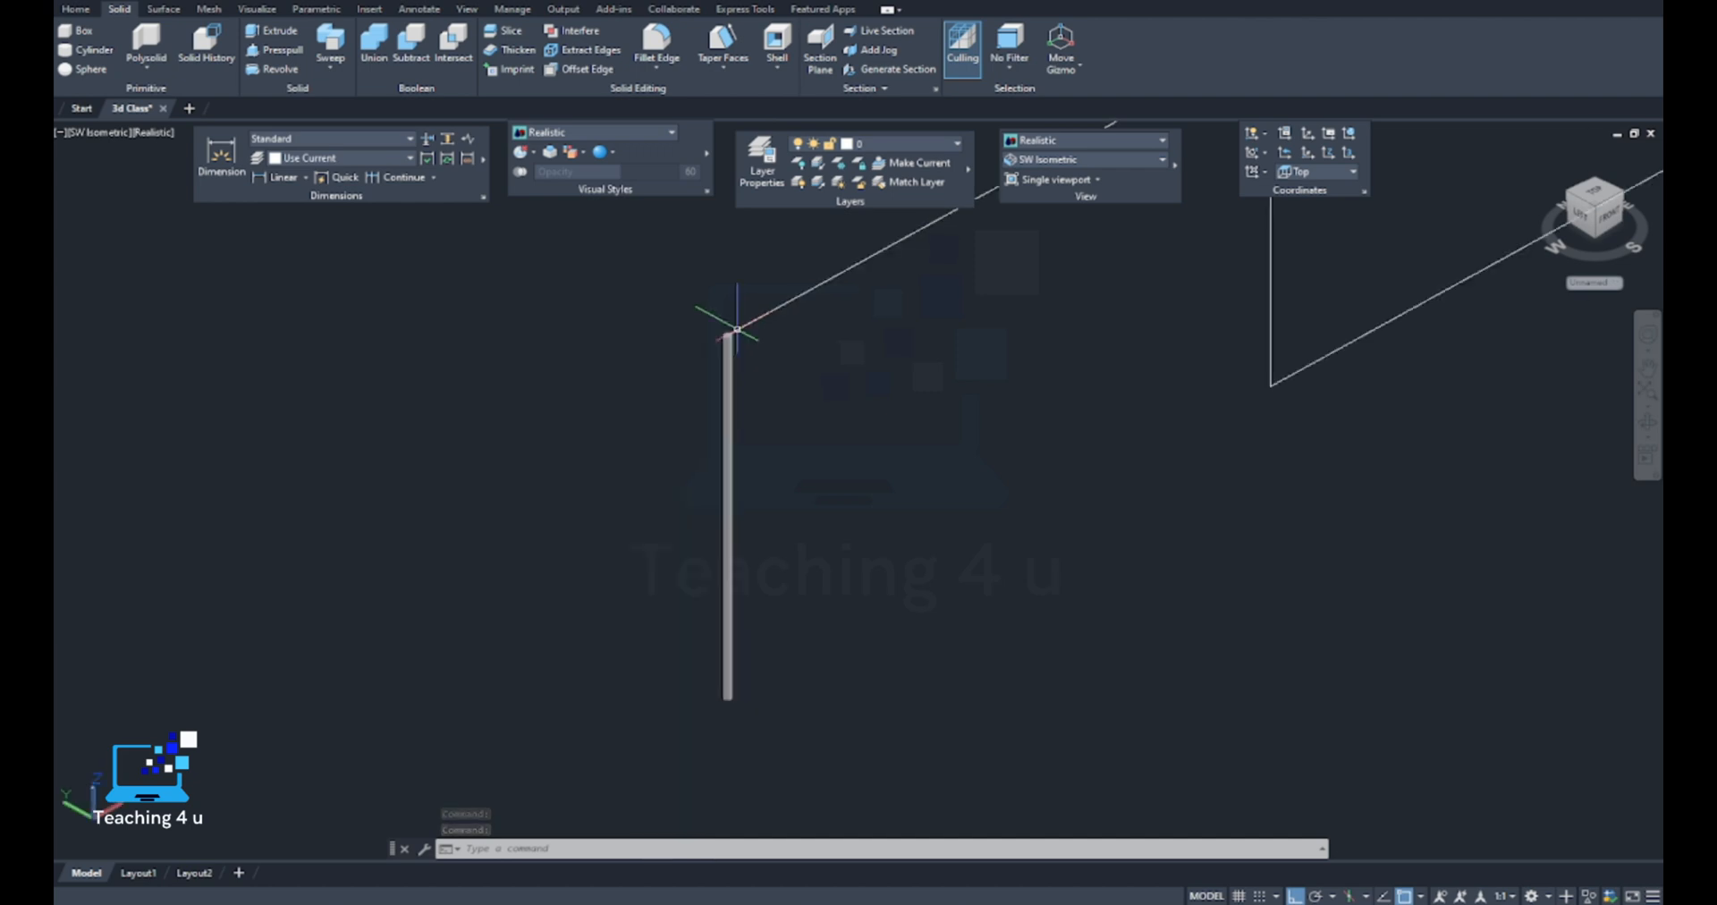
{"action": "key", "text": "Escape"}
{"action": "key", "text": "Escape"}
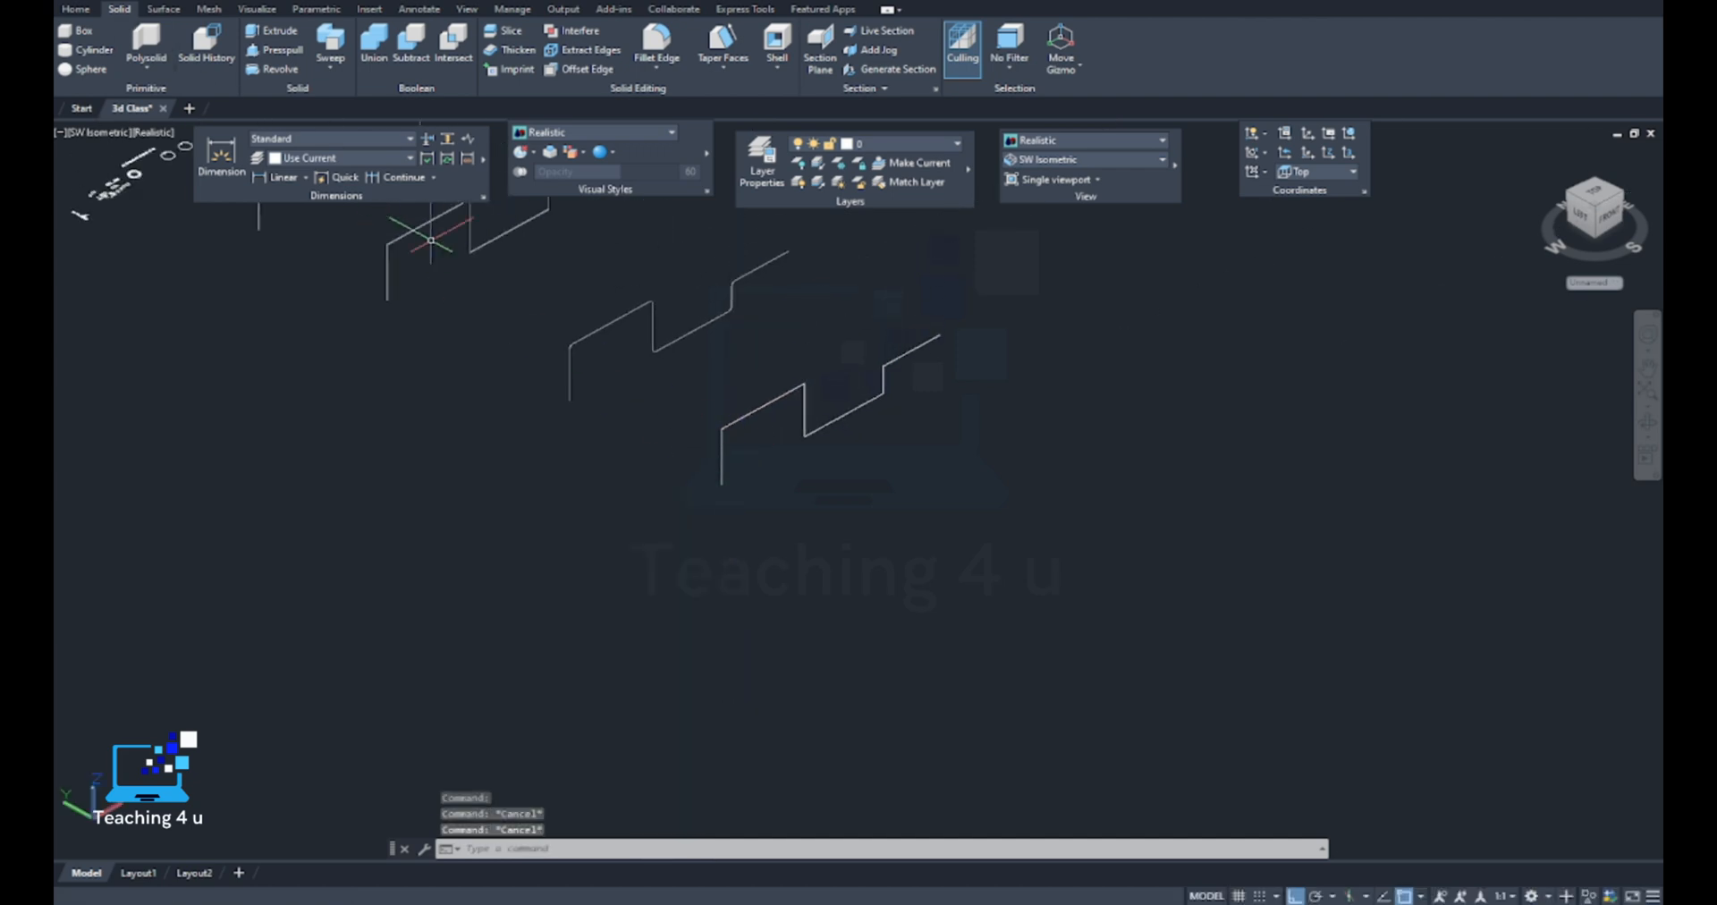
Compare the stepped paths with the room model and the small prism and cylinder solids beside it
{"action": "middle_click_drag", "start_coordinate": [837, 425], "coordinate": [743, 459]}
{"action": "mouse_move", "coordinate": [421, 423]}
{"action": "middle_mouse_down"}
{"action": "mouse_move", "coordinate": [747, 475]}
{"action": "mouse_move", "coordinate": [989, 567]}
{"action": "middle_mouse_up"}
{"action": "middle_click_drag", "start_coordinate": [647, 323], "coordinate": [585, 487]}
{"action": "scroll", "coordinate": [569, 490], "scroll_direction": "up", "scroll_amount": 10}
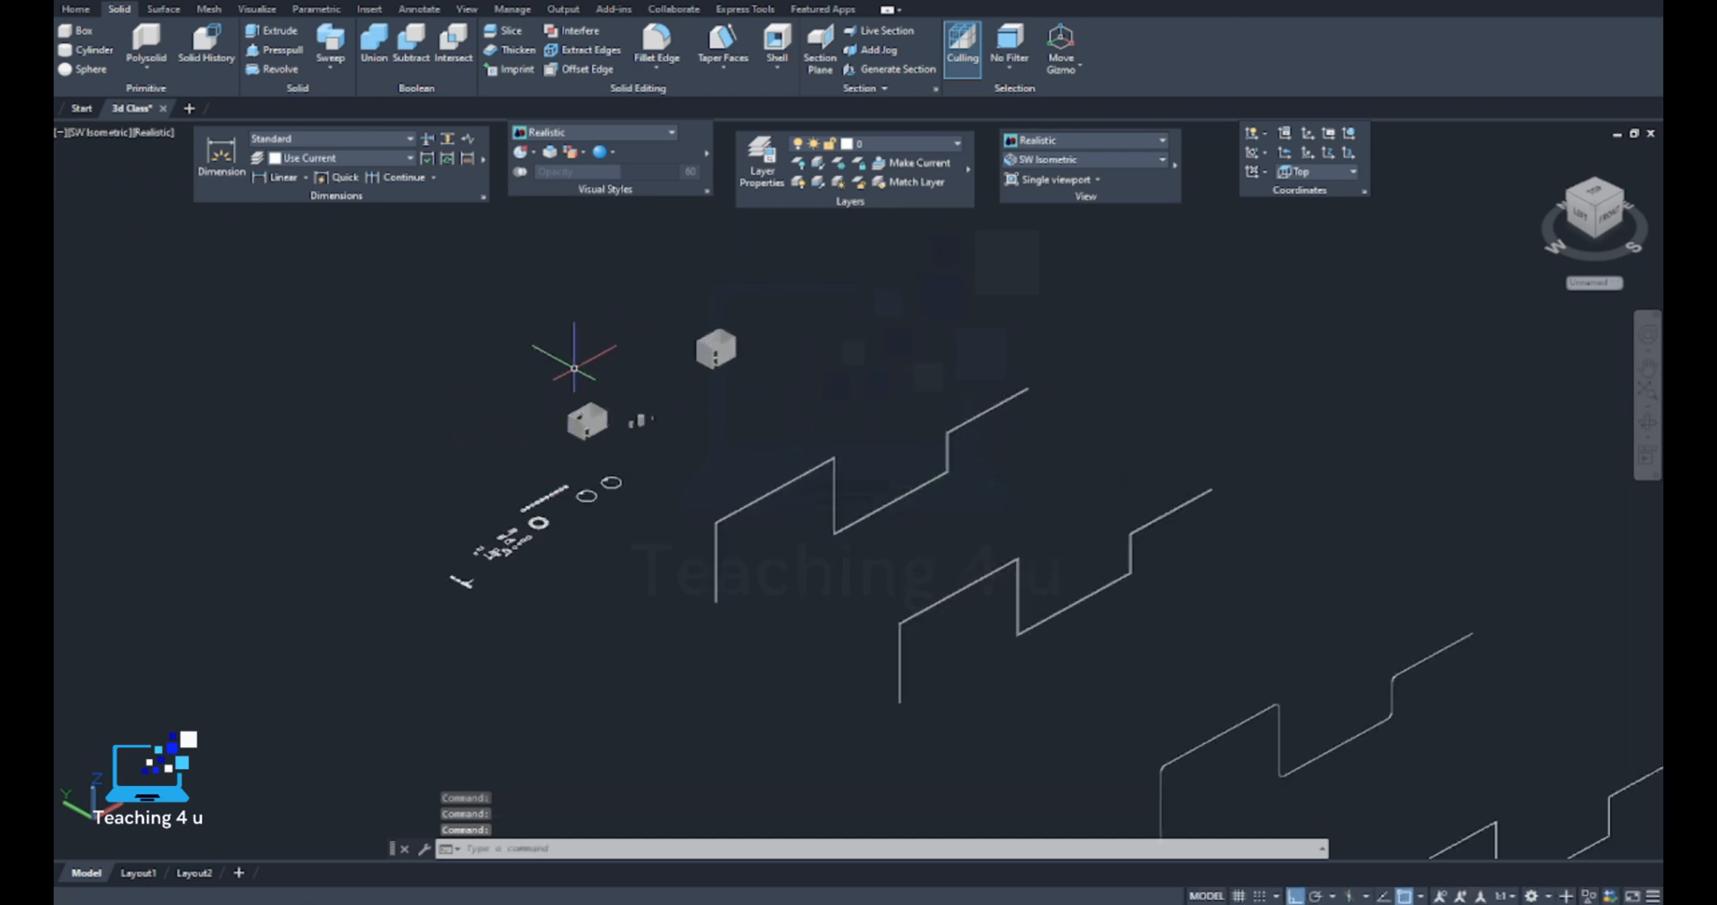
{"action": "middle_click_drag", "start_coordinate": [662, 559], "coordinate": [460, 420]}
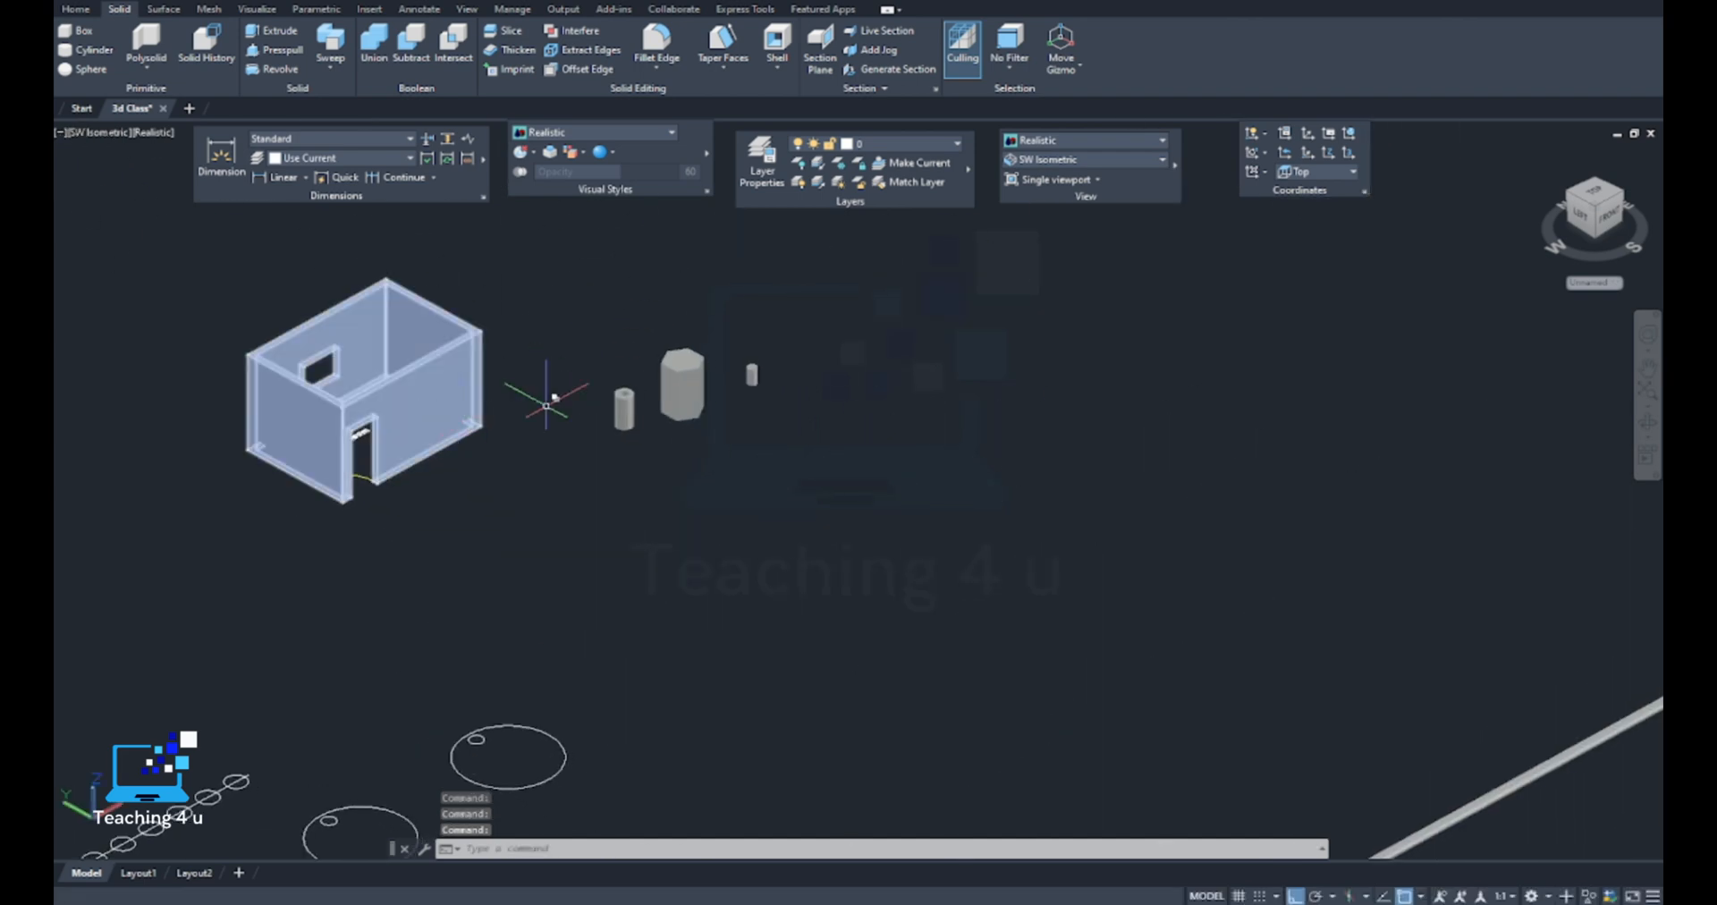
{"action": "middle_click_drag", "start_coordinate": [679, 343], "coordinate": [630, 388]}
{"action": "scroll", "coordinate": [631, 386], "scroll_direction": "down", "scroll_amount": 7}
{"action": "middle_click_drag", "start_coordinate": [879, 492], "coordinate": [680, 335]}
{"action": "key", "text": "Escape"}
{"action": "key", "text": "Escape"}
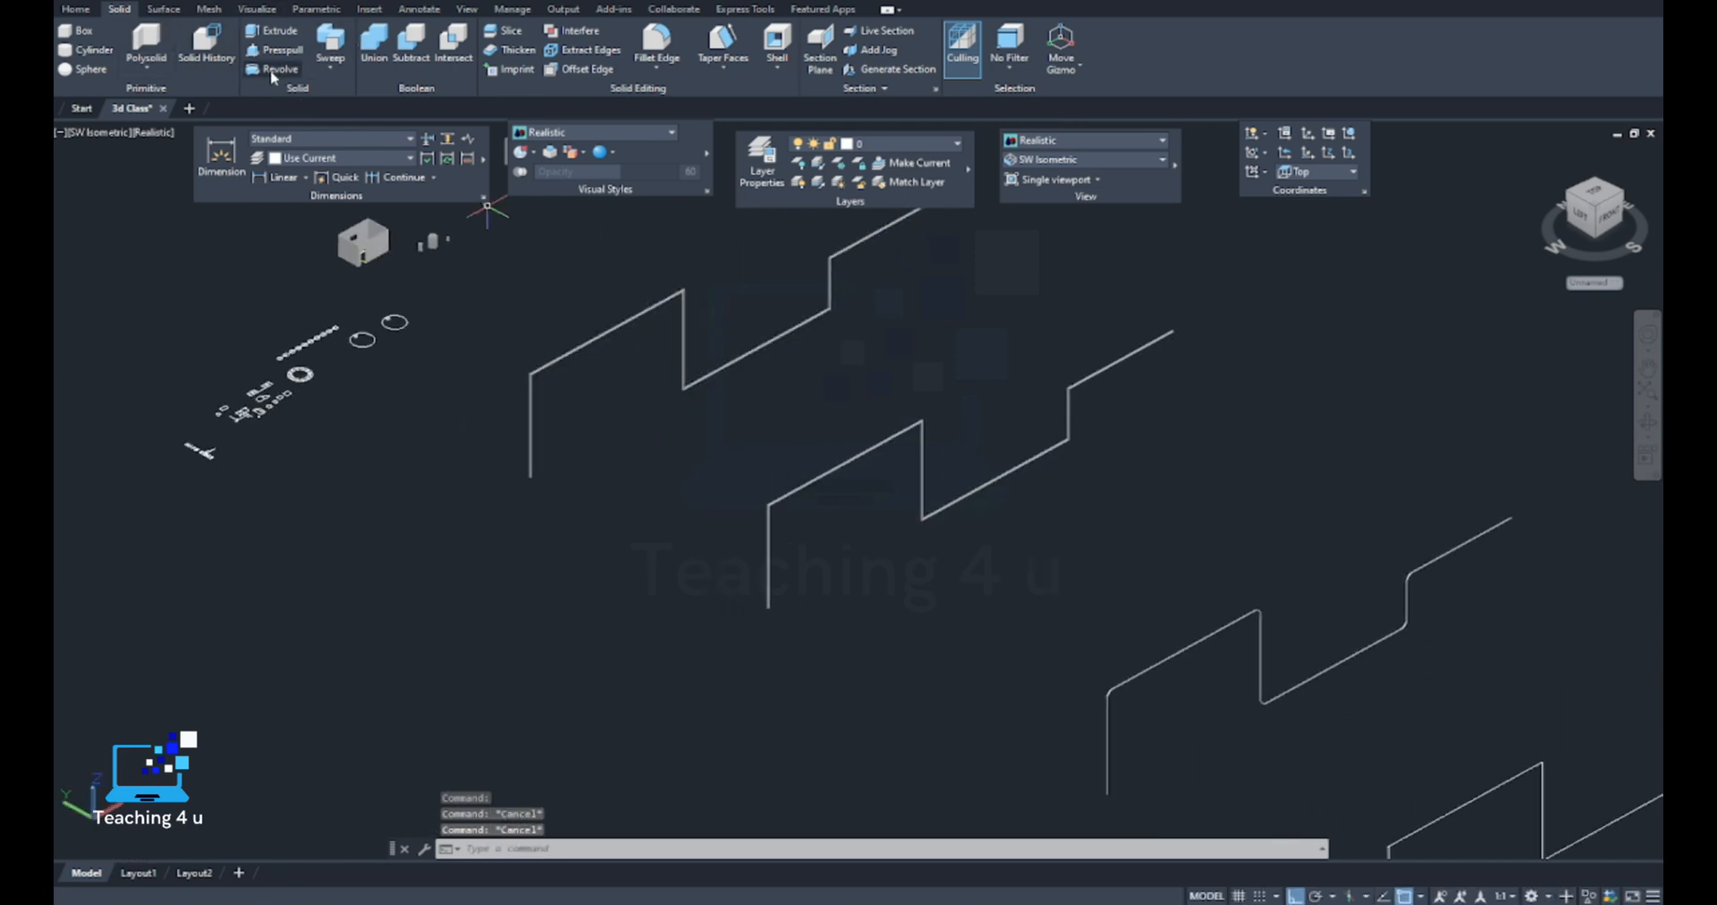
Show the Loft command grouped with Sweep among the solid creation tools
{"action": "left_click", "coordinate": [331, 68]}
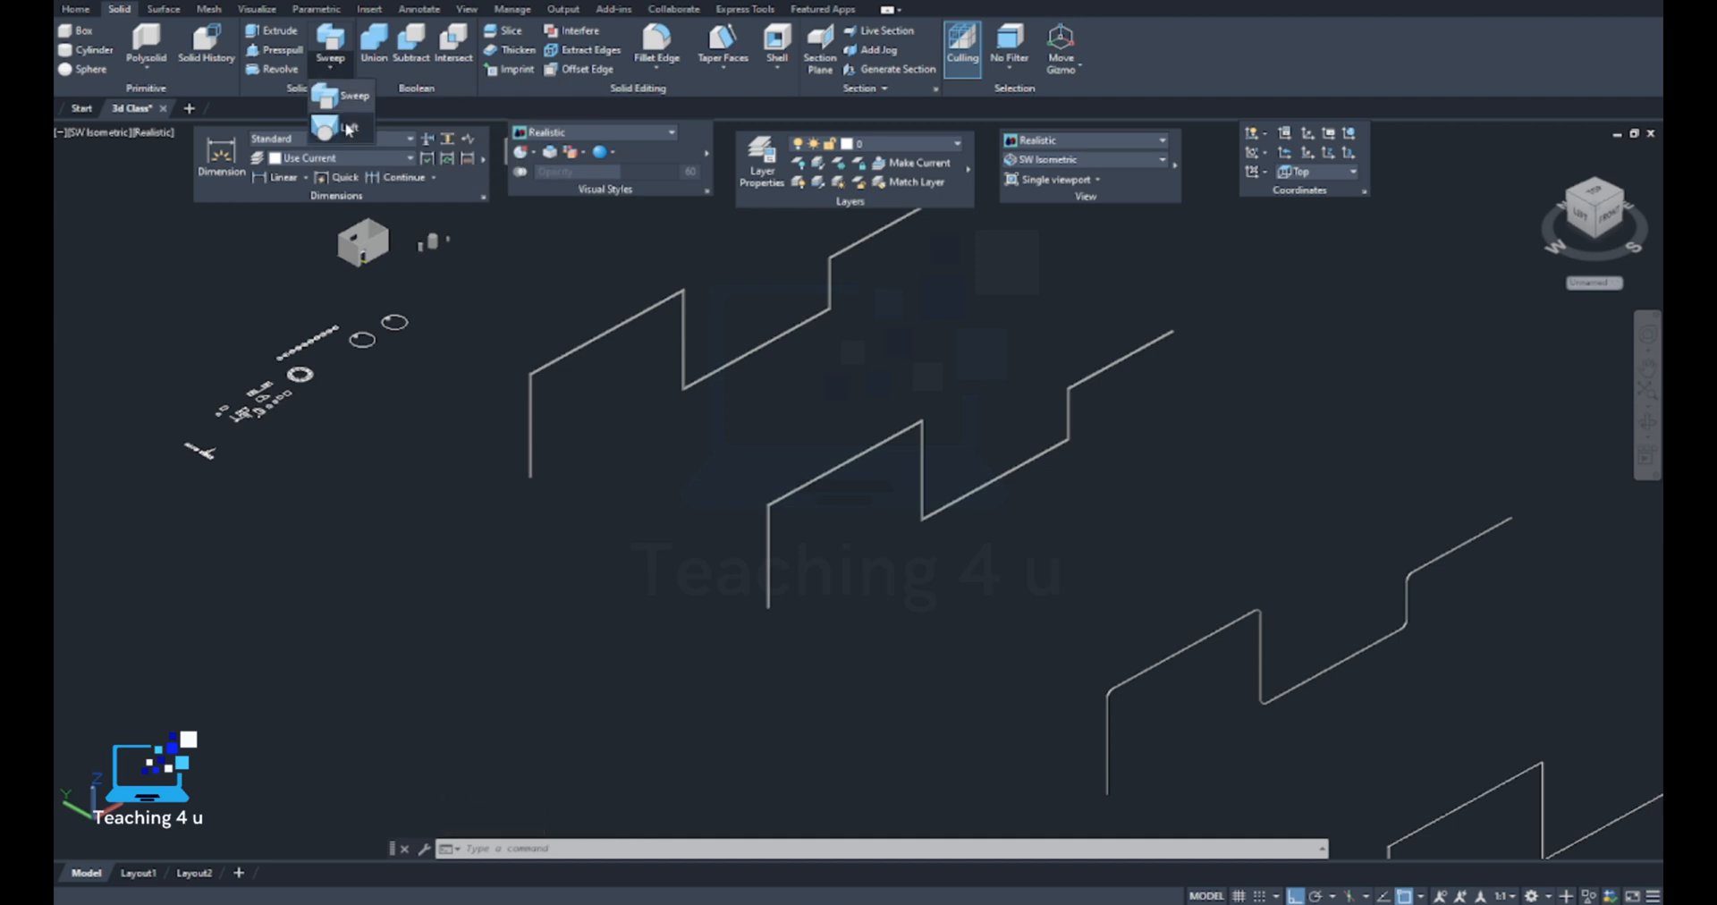
{"action": "key", "text": "Escape"}
{"action": "key", "text": "Escape"}
{"action": "key", "text": "Escape"}
{"action": "scroll", "coordinate": [676, 343], "scroll_direction": "down", "scroll_amount": 8}
{"action": "mouse_move", "coordinate": [796, 376]}
{"action": "middle_mouse_down"}
{"action": "mouse_move", "coordinate": [567, 353]}
{"action": "mouse_move", "coordinate": [488, 369]}
{"action": "mouse_move", "coordinate": [579, 487]}
{"action": "mouse_move", "coordinate": [521, 540]}
{"action": "middle_mouse_up"}
{"action": "scroll", "coordinate": [567, 352], "scroll_direction": "up", "scroll_amount": 5}
{"action": "scroll", "coordinate": [546, 349], "scroll_direction": "up", "scroll_amount": 2}
{"action": "key", "text": "Escape"}
{"action": "key", "text": "Escape"}
{"action": "middle_click_drag", "start_coordinate": [776, 458], "coordinate": [705, 498]}
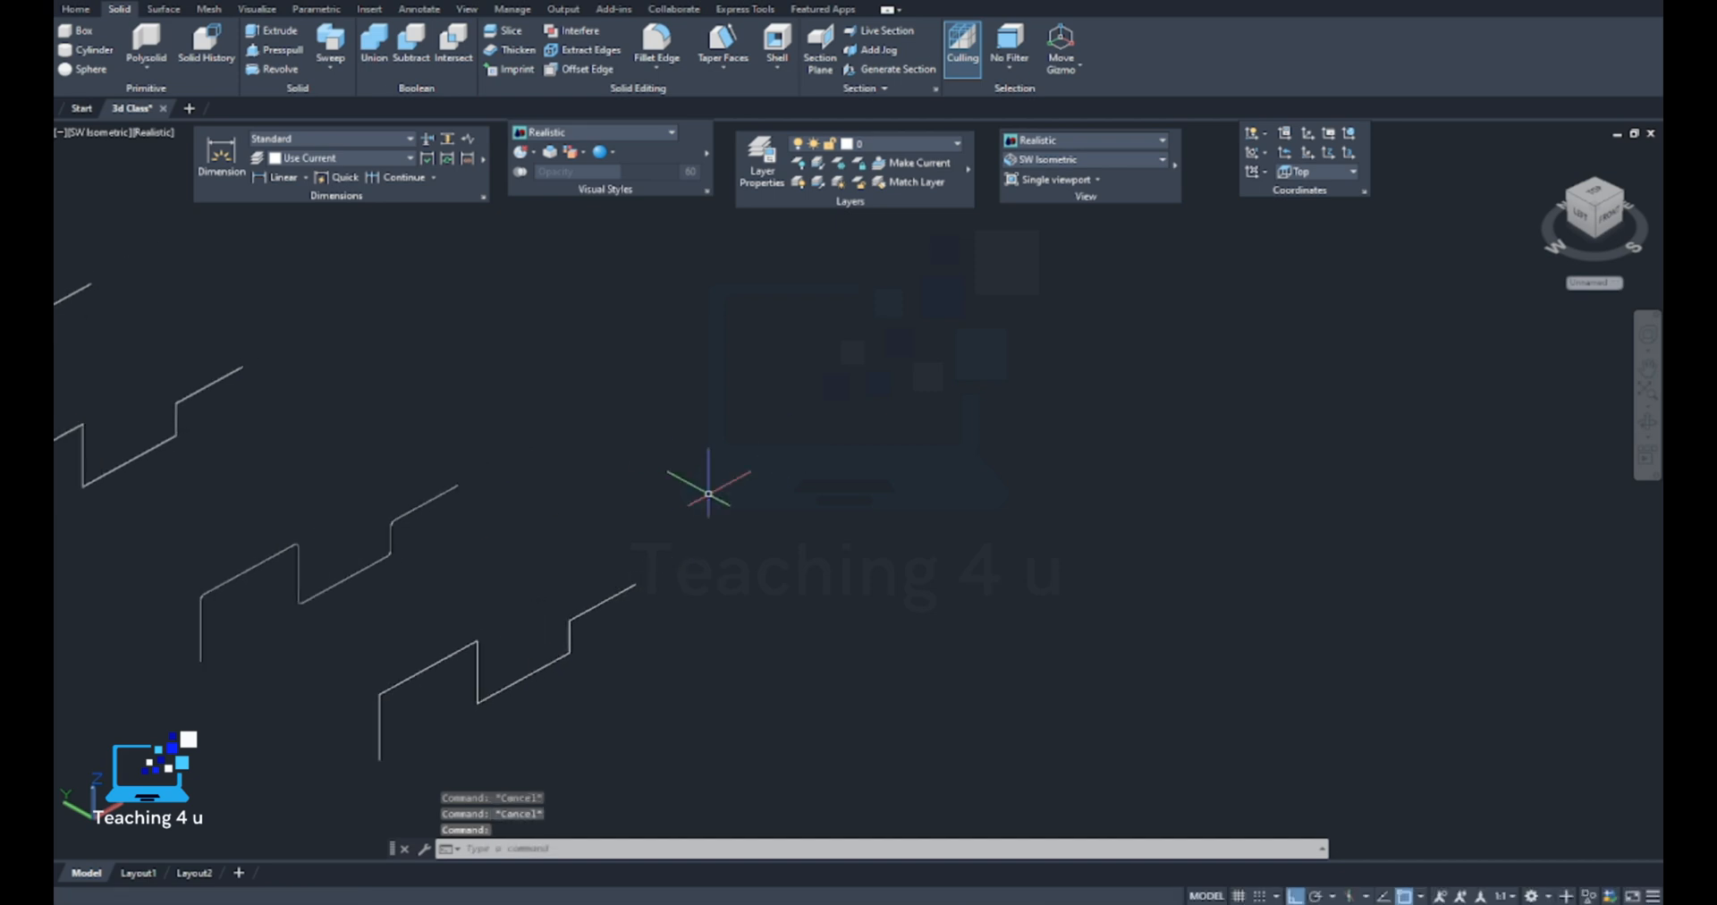
{"action": "type", "text": "c"}
{"action": "key", "text": "Return"}
{"action": "left_click", "coordinate": [767, 431]}
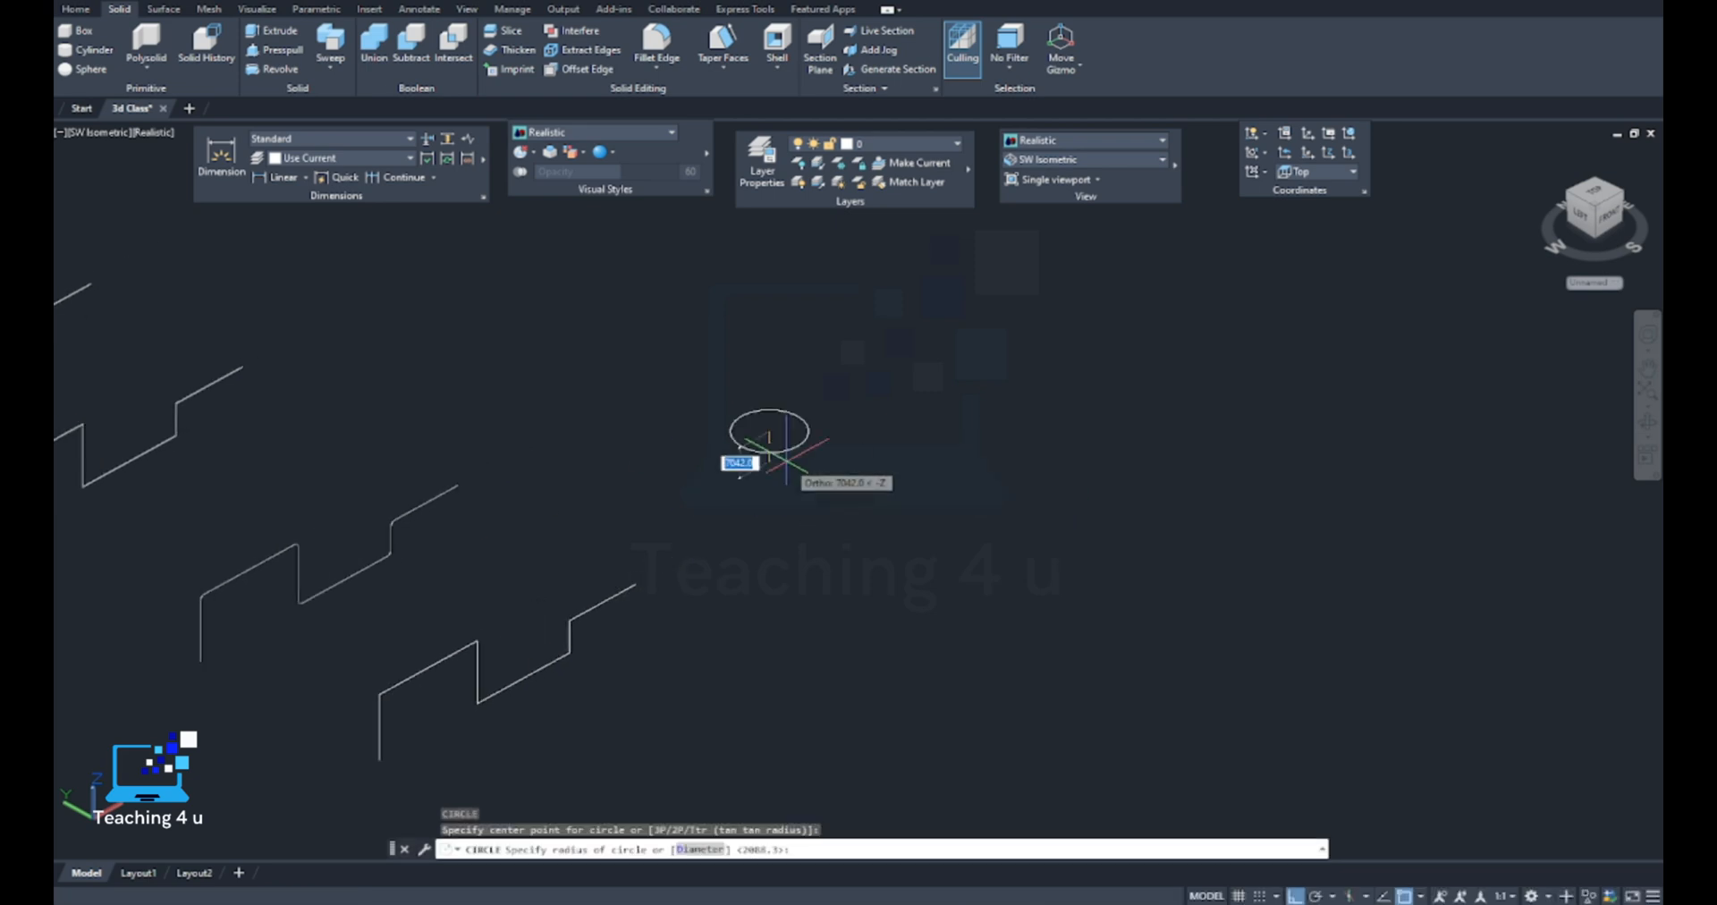
{"action": "key", "text": "Escape"}
Set the coordinate system to Front and draw a circle of radius 500 in the empty area beyond the stepped paths
{"action": "left_click", "coordinate": [1353, 172]}
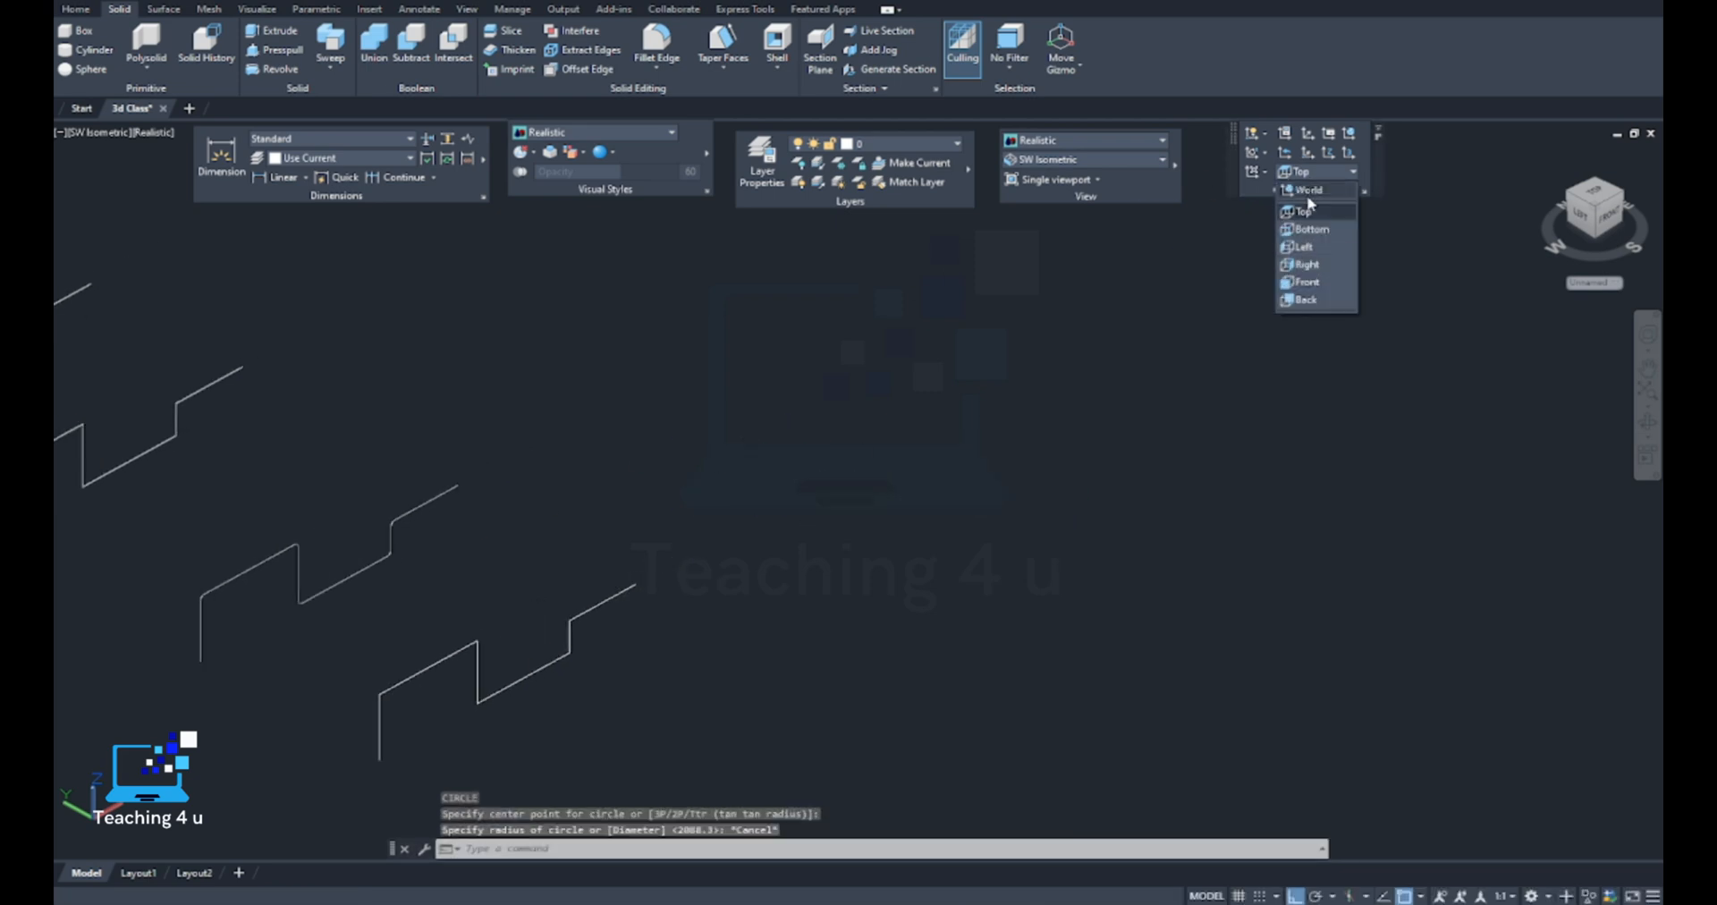
{"action": "left_click", "coordinate": [1307, 283]}
{"action": "key", "text": "Return"}
{"action": "left_click", "coordinate": [759, 417]}
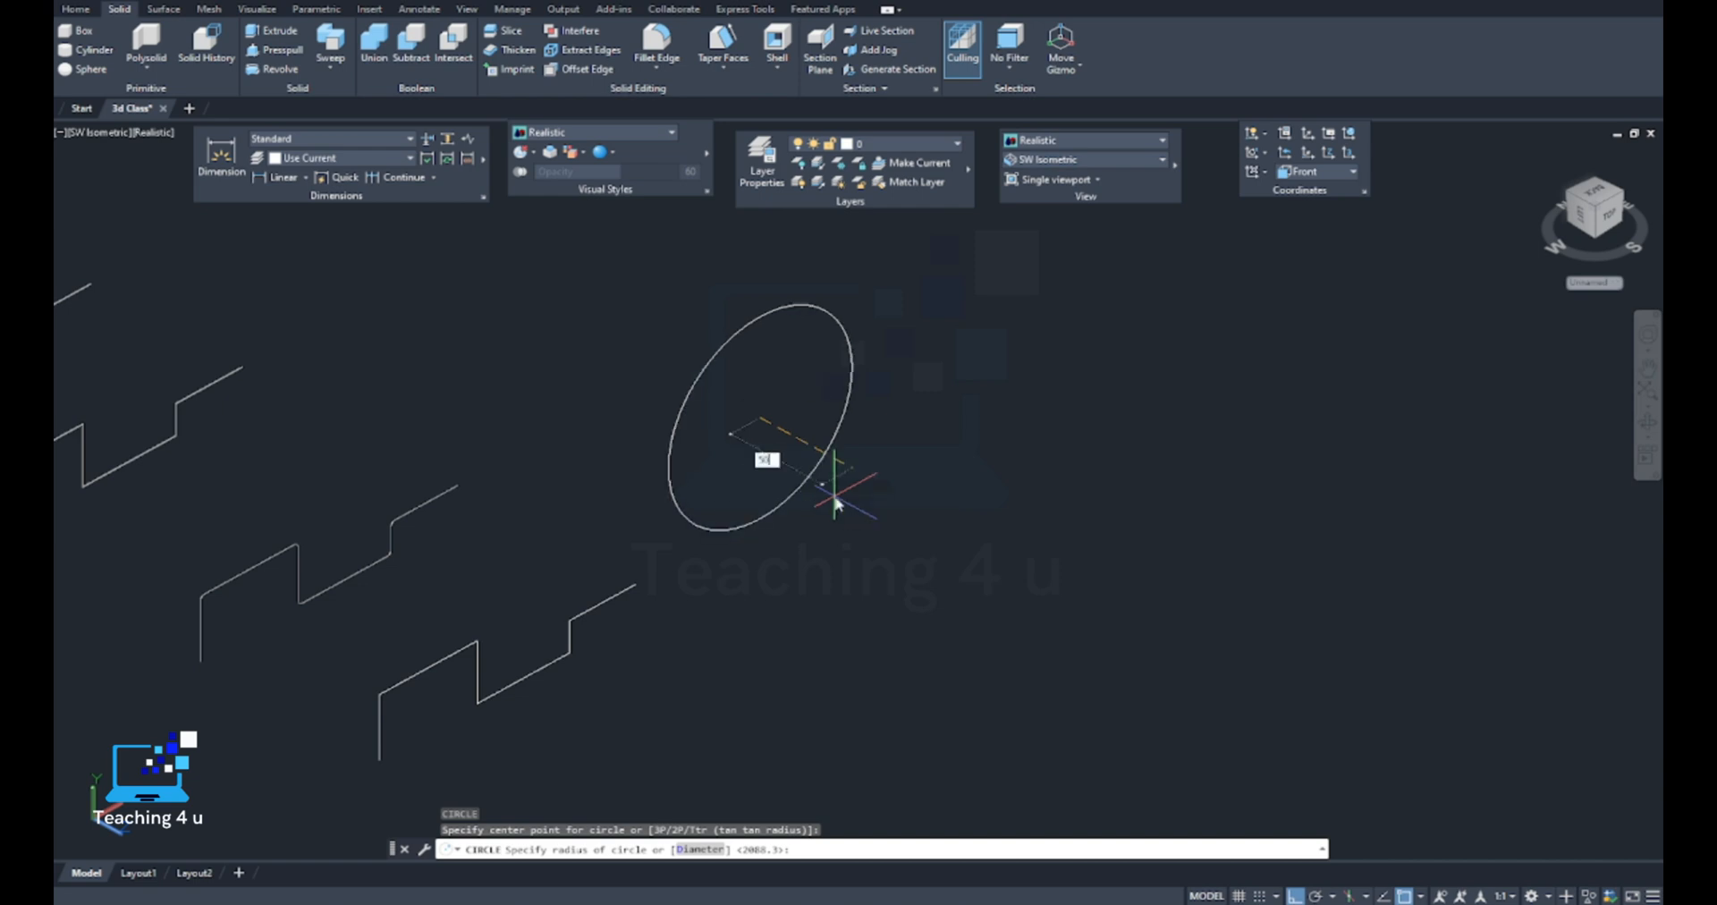
{"action": "key", "text": "Return"}
{"action": "scroll", "coordinate": [738, 411], "scroll_direction": "up", "scroll_amount": 3}
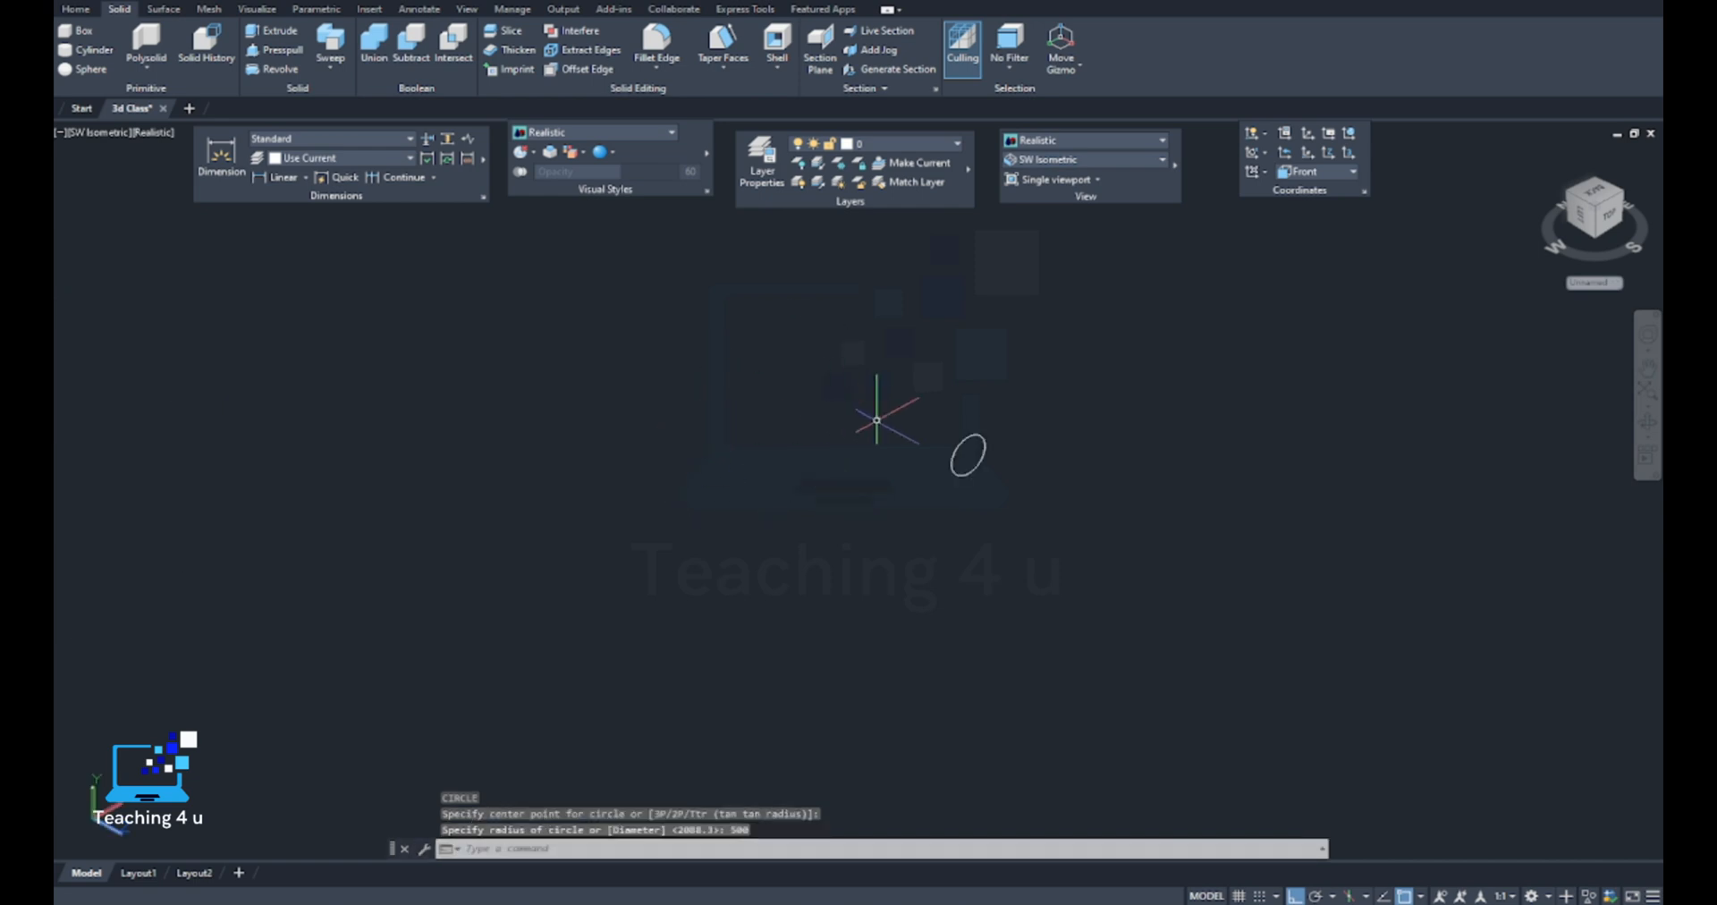
Draw a line from the circle's centre, perpendicular to the circle's plane
{"action": "type", "text": "l"}
{"action": "key", "text": "Return"}
{"action": "left_click", "coordinate": [906, 483]}
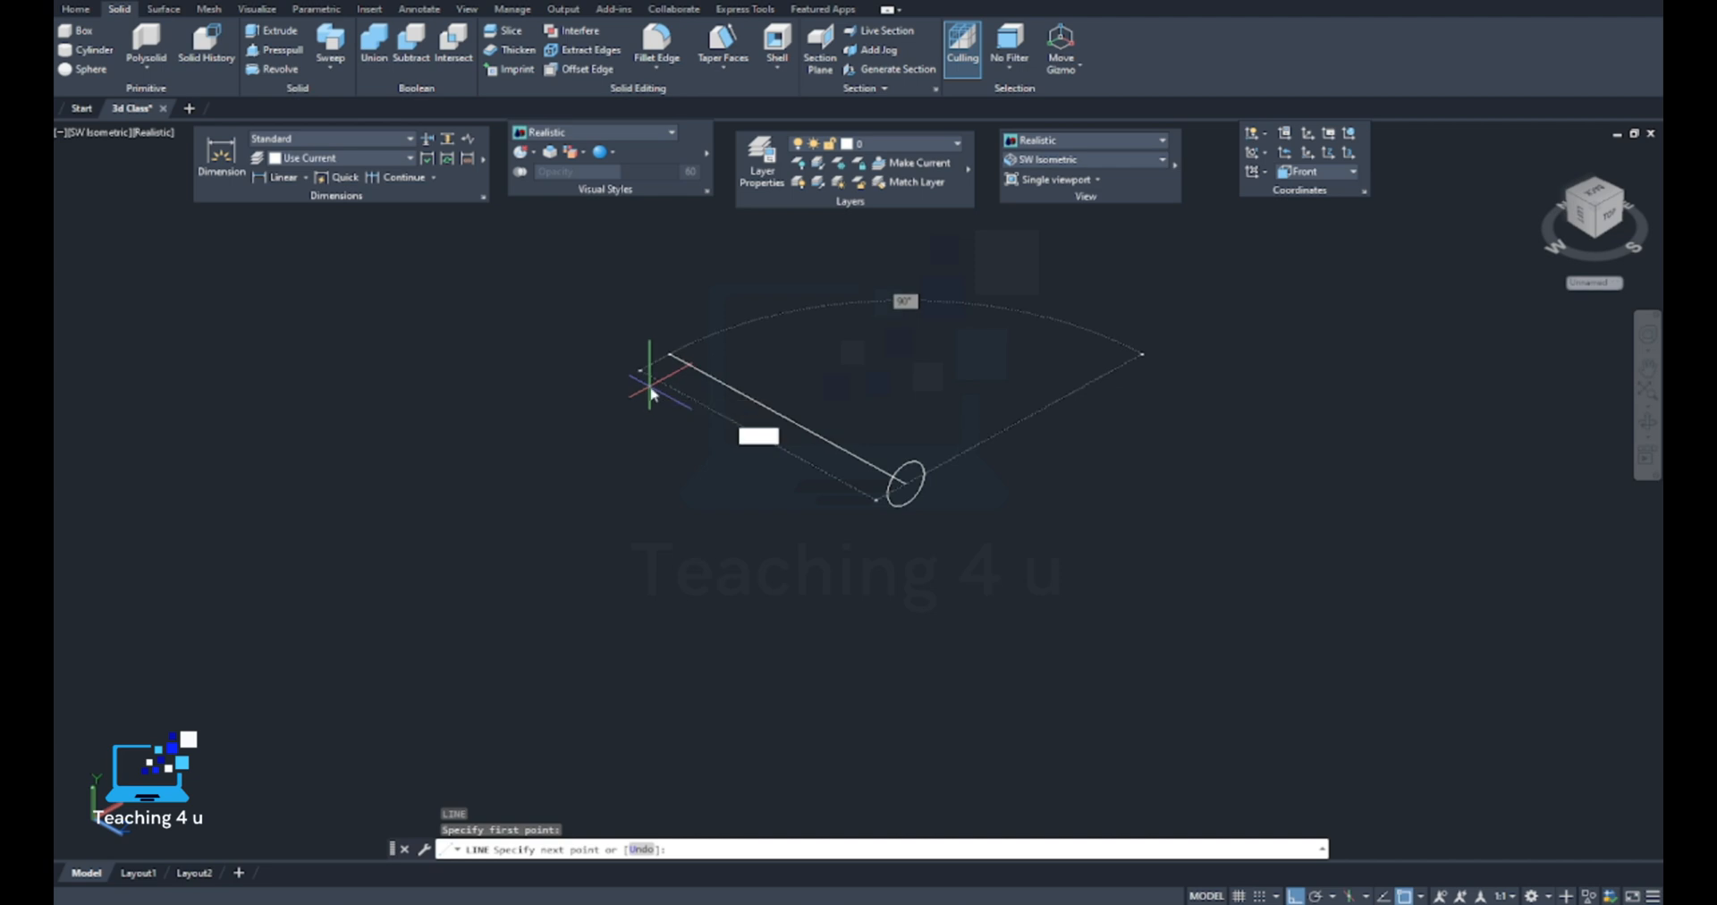
{"action": "key", "text": "Return"}
{"action": "key", "text": "Return"}
{"action": "type", "text": "c"}
Draw a long straight line from the circle's centre, running perpendicular to the circle's plane
{"action": "key", "text": "Return"}
{"action": "scroll", "coordinate": [869, 465], "scroll_direction": "up", "scroll_amount": 2}
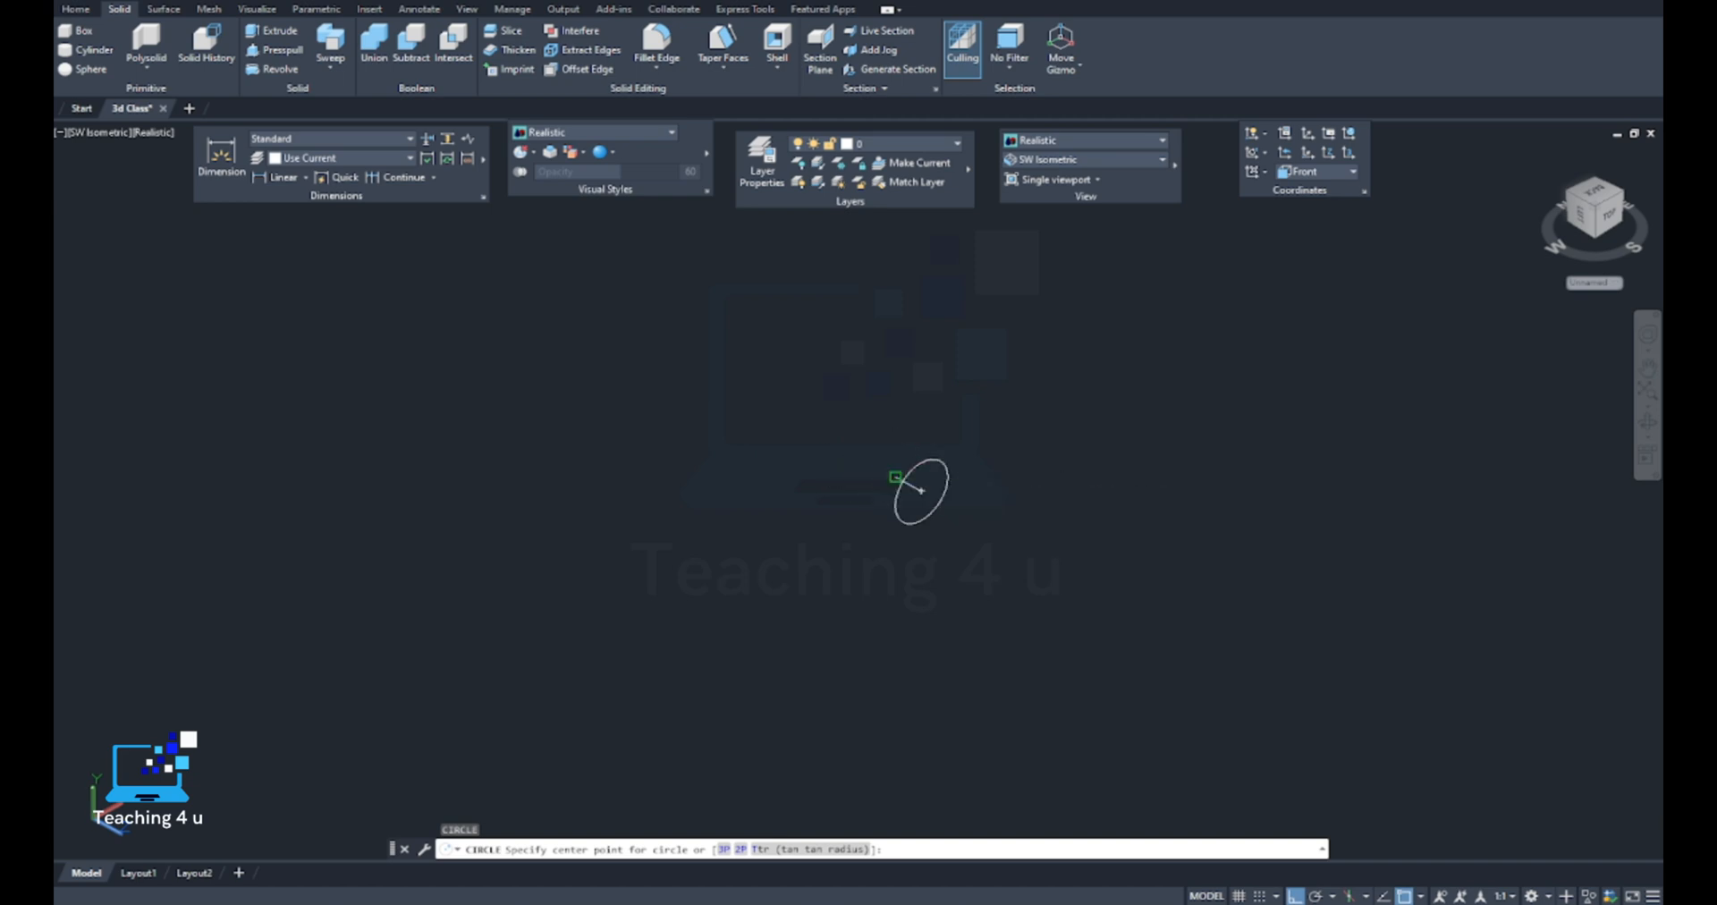
{"action": "key", "text": "Escape"}
{"action": "scroll", "coordinate": [896, 477], "scroll_direction": "up", "scroll_amount": 5}
{"action": "left_click", "coordinate": [898, 479]}
{"action": "mouse_move", "coordinate": [890, 477]}
{"action": "left_click", "coordinate": [951, 525]}
{"action": "key", "text": "space"}
{"action": "scroll", "coordinate": [922, 469], "scroll_direction": "down", "scroll_amount": 3}
Delete the short line at the circle's centre
{"action": "key", "text": "Escape"}
{"action": "left_click", "coordinate": [983, 476]}
{"action": "left_click", "coordinate": [952, 497]}
{"action": "middle_click_drag", "start_coordinate": [953, 497], "coordinate": [942, 508]}
{"action": "key", "text": "Delete"}
{"action": "type", "text": "l"}
{"action": "key", "text": "Return"}
{"action": "scroll", "coordinate": [963, 469], "scroll_direction": "down", "scroll_amount": 3}
{"action": "scroll", "coordinate": [961, 476], "scroll_direction": "down", "scroll_amount": 3}
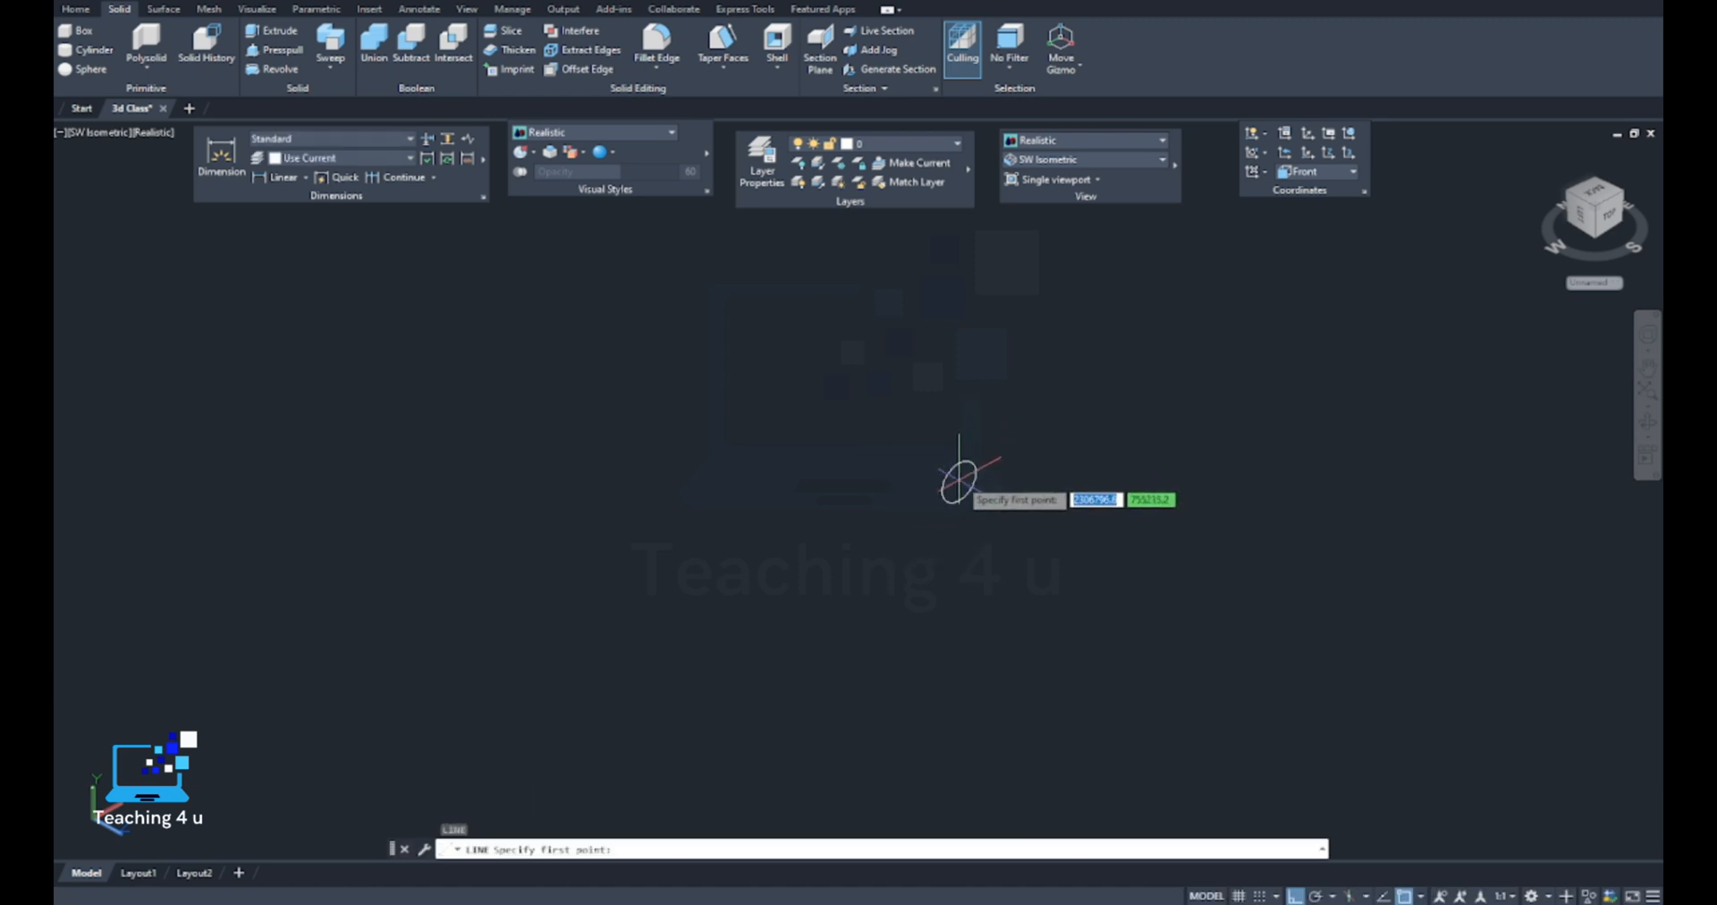
{"action": "left_click", "coordinate": [957, 481]}
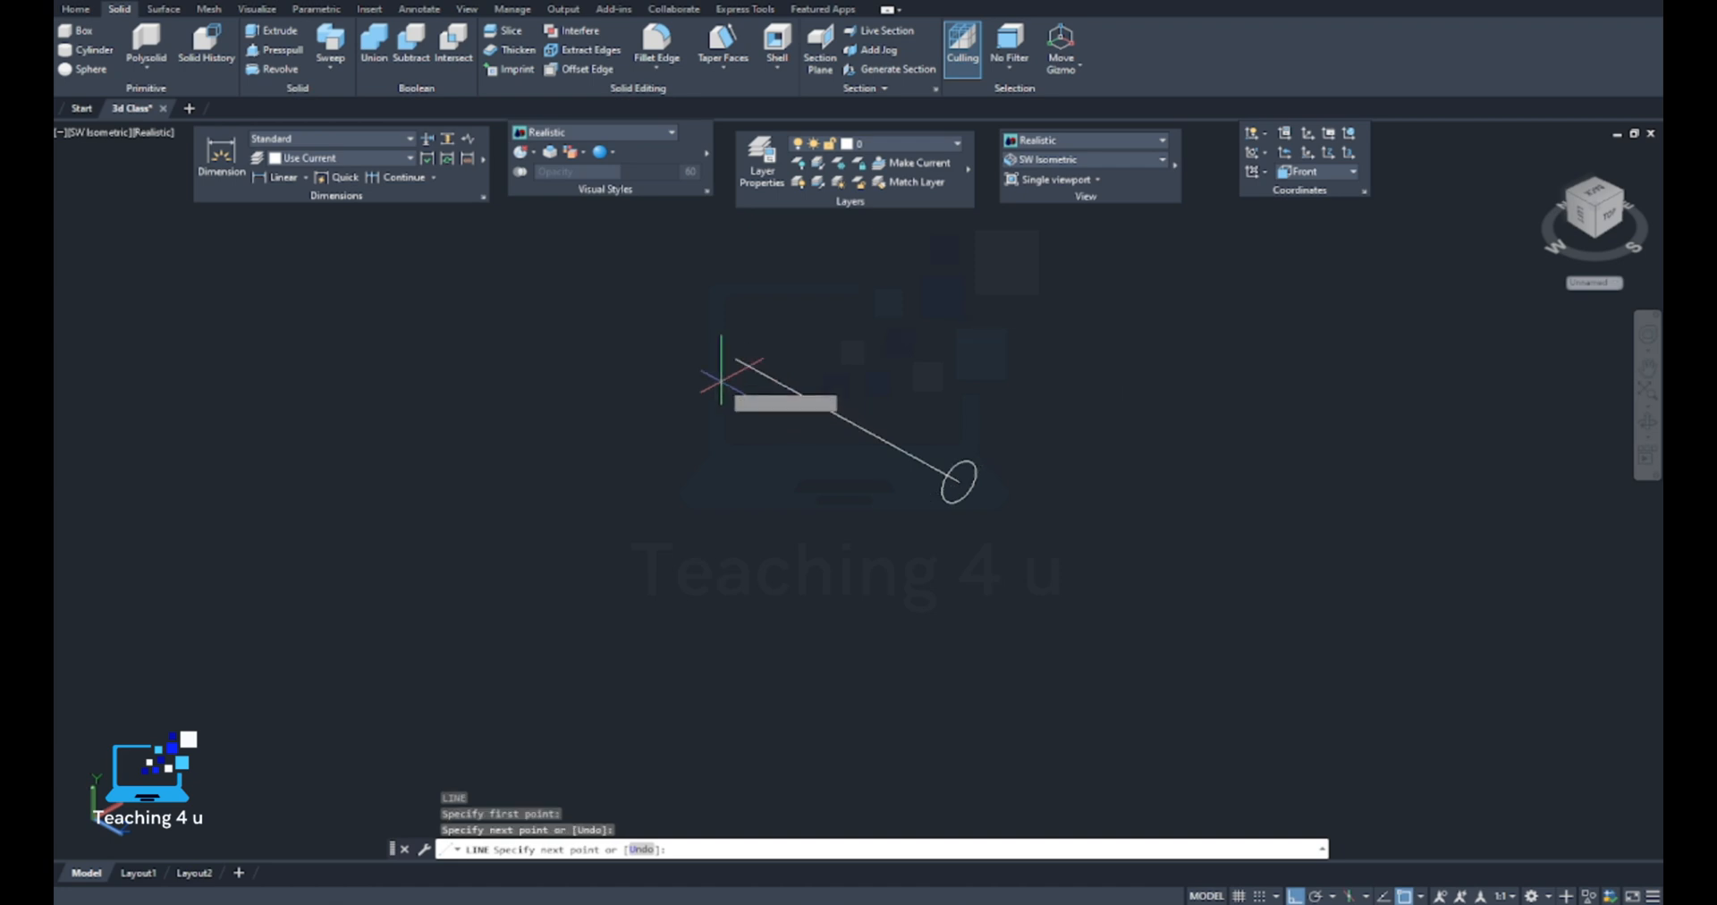
{"action": "middle_click_drag", "start_coordinate": [537, 291], "coordinate": [680, 494]}
{"action": "key", "text": "Return"}
Draw a second circle of about 875 radius centred on the line, roughly a third of its length from the first circle
{"action": "middle_click_drag", "start_coordinate": [835, 576], "coordinate": [736, 486]}
{"action": "type", "text": "c"}
{"action": "key", "text": "Return"}
{"action": "scroll", "coordinate": [881, 542], "scroll_direction": "down", "scroll_amount": 4}
{"action": "left_click", "coordinate": [860, 522]}
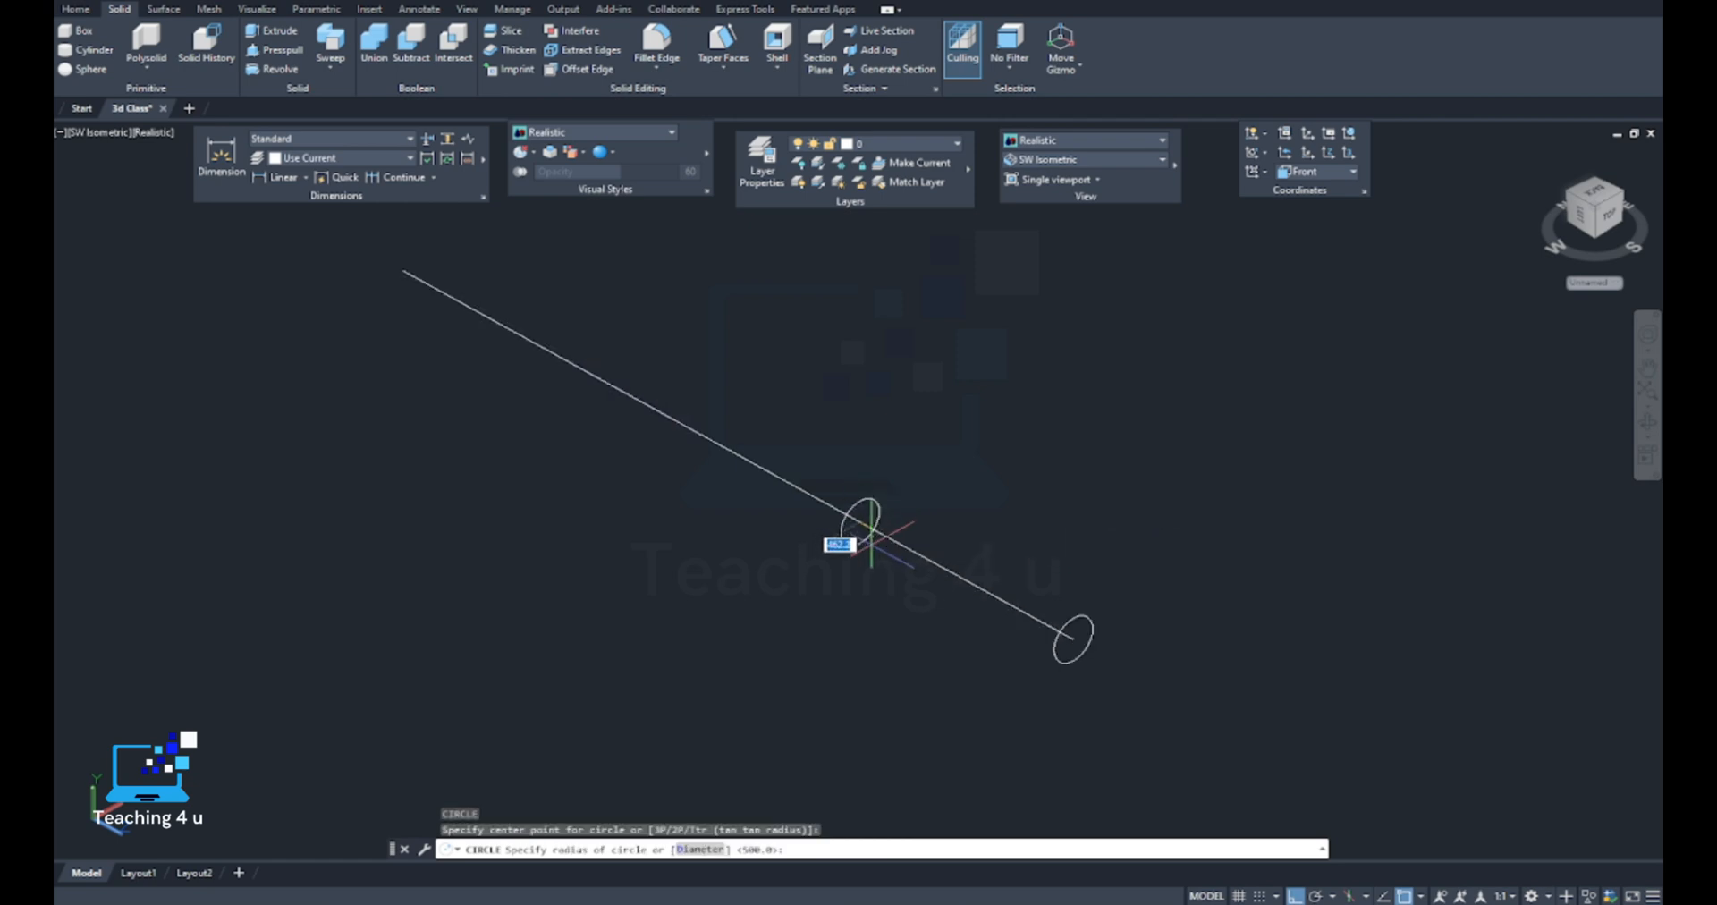
{"action": "left_click", "coordinate": [859, 560]}
Draw a third circle, about the size of the second, centred on the line roughly two thirds along from the first circle
{"action": "key", "text": "Return"}
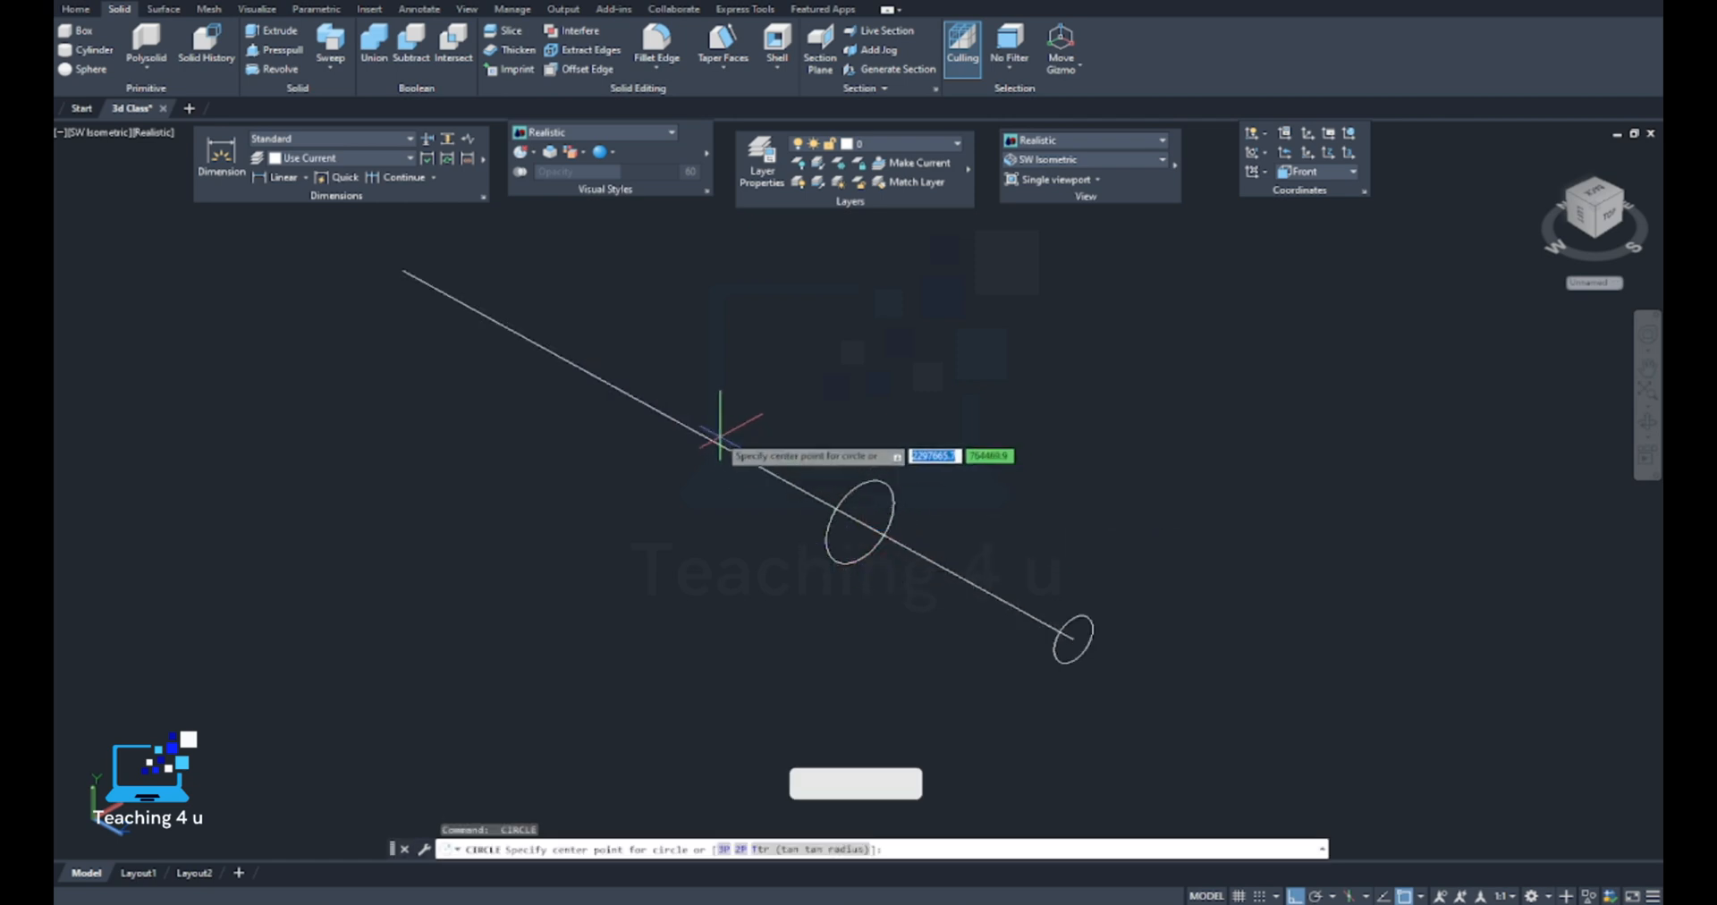
{"action": "key", "text": "Return"}
{"action": "scroll", "coordinate": [644, 401], "scroll_direction": "down", "scroll_amount": 4}
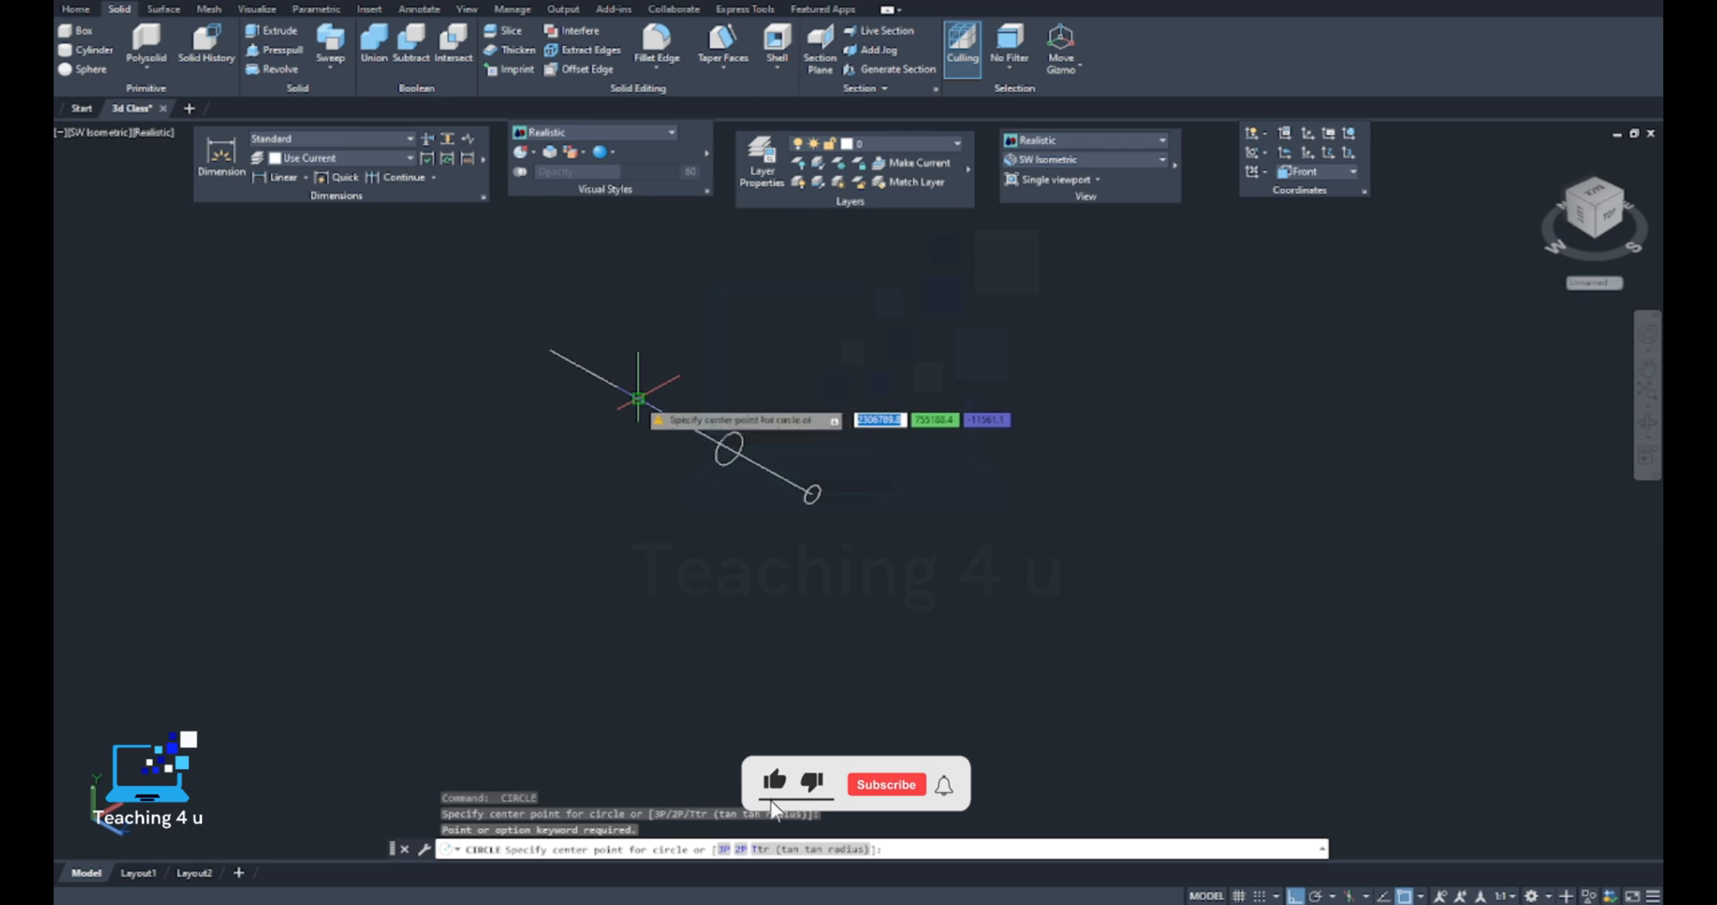
{"action": "left_click", "coordinate": [644, 401]}
{"action": "scroll", "coordinate": [646, 399], "scroll_direction": "up", "scroll_amount": 2}
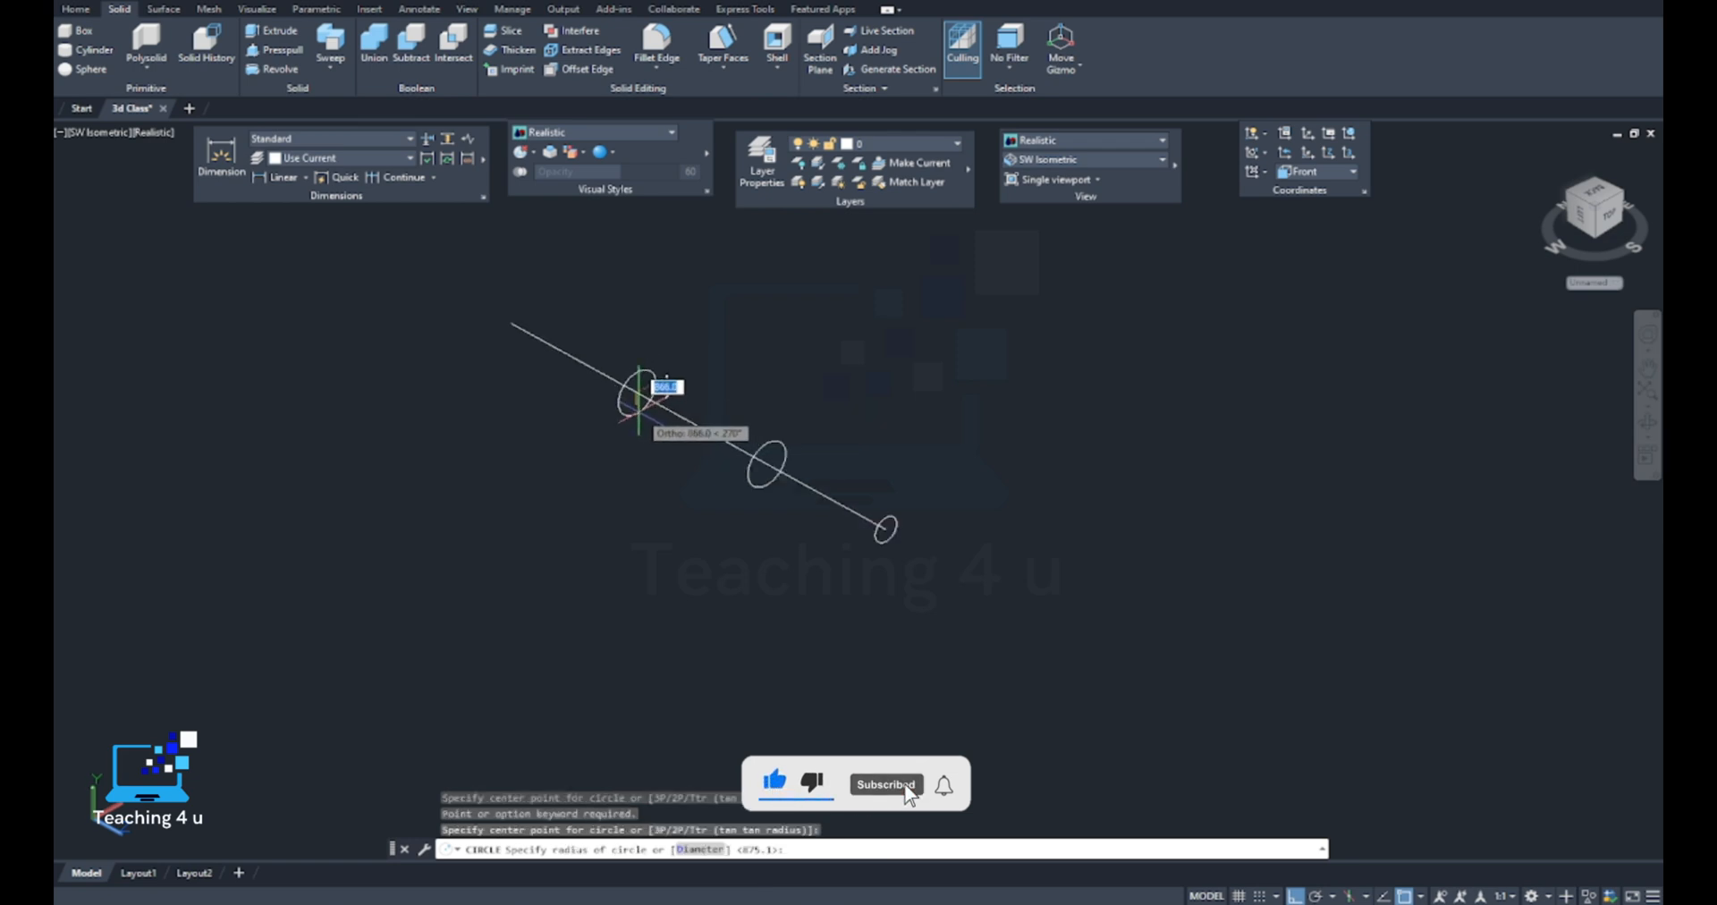
{"action": "left_click", "coordinate": [638, 411]}
{"action": "scroll", "coordinate": [534, 326], "scroll_direction": "up", "scroll_amount": 3}
{"action": "middle_click_drag", "start_coordinate": [508, 335], "coordinate": [553, 363]}
{"action": "key", "text": "Return"}
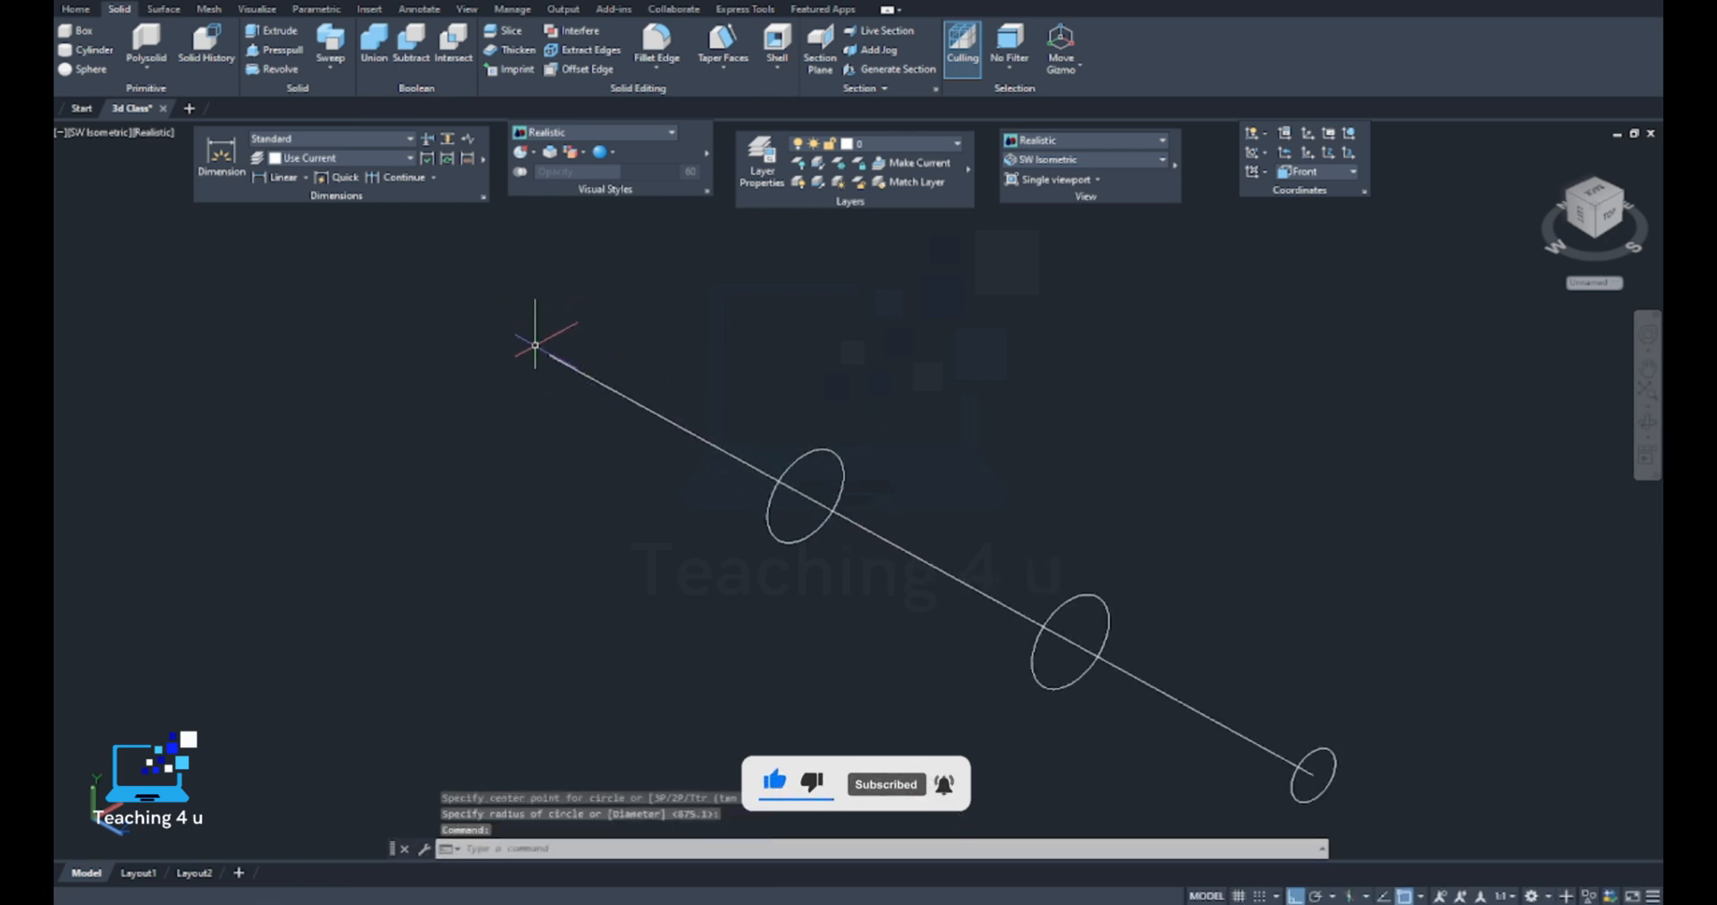
Draw an inscribed 6-sided polygon of about 900 radius centred on the line's free end
{"action": "left_click", "coordinate": [70, 10]}
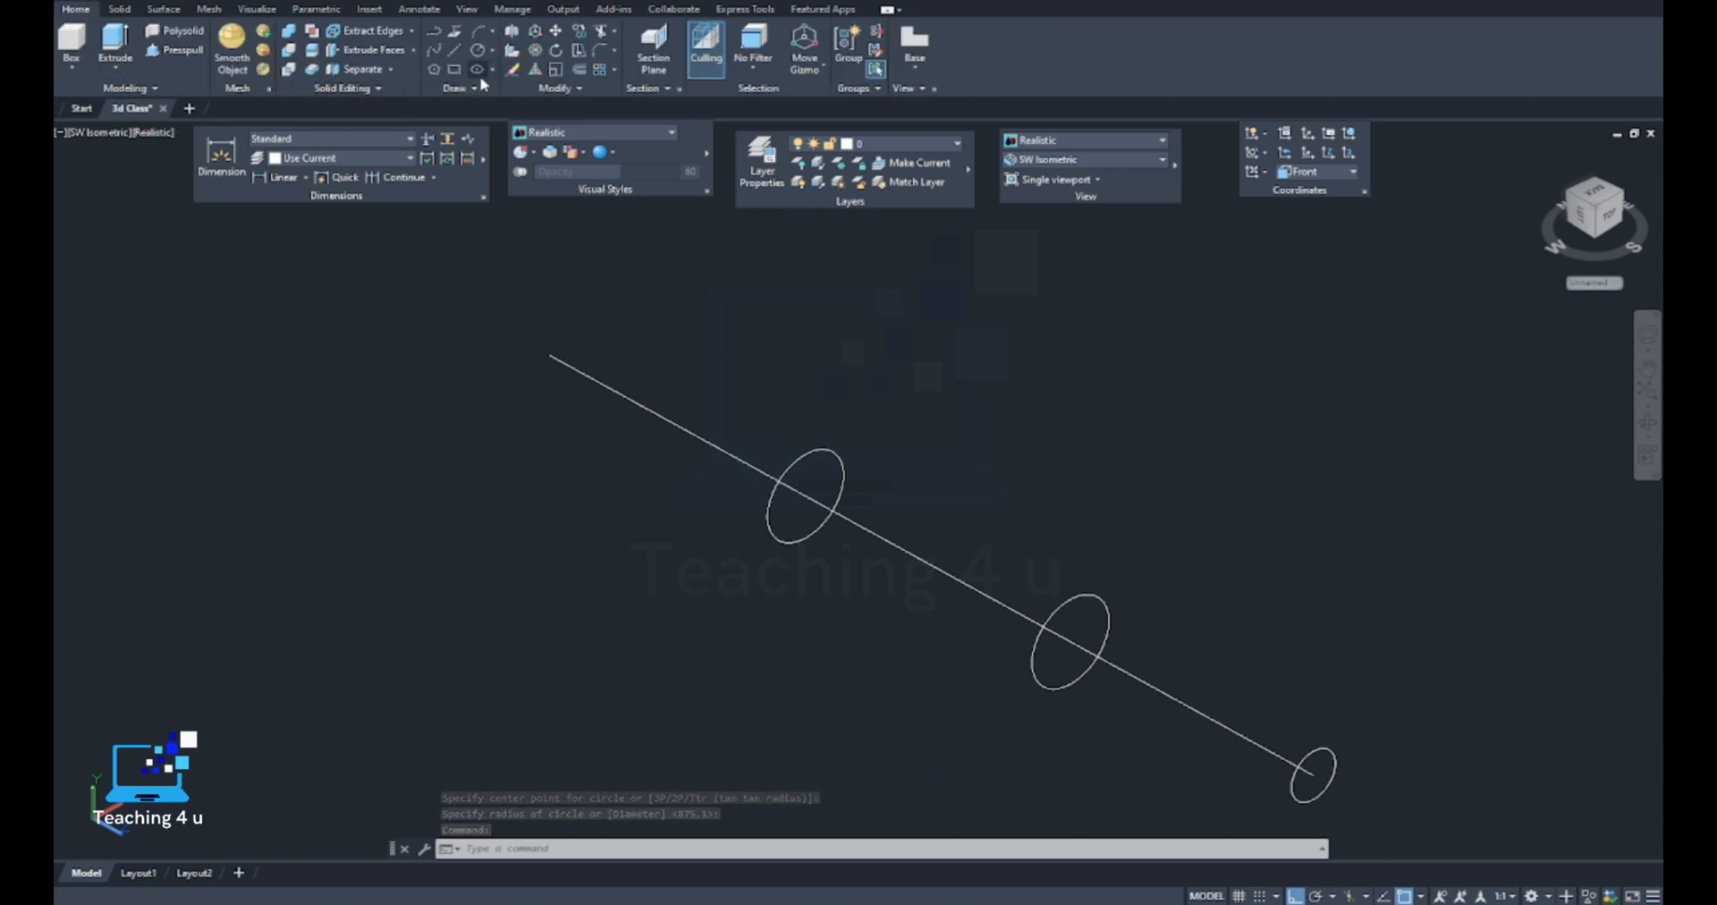
{"action": "left_click", "coordinate": [434, 70]}
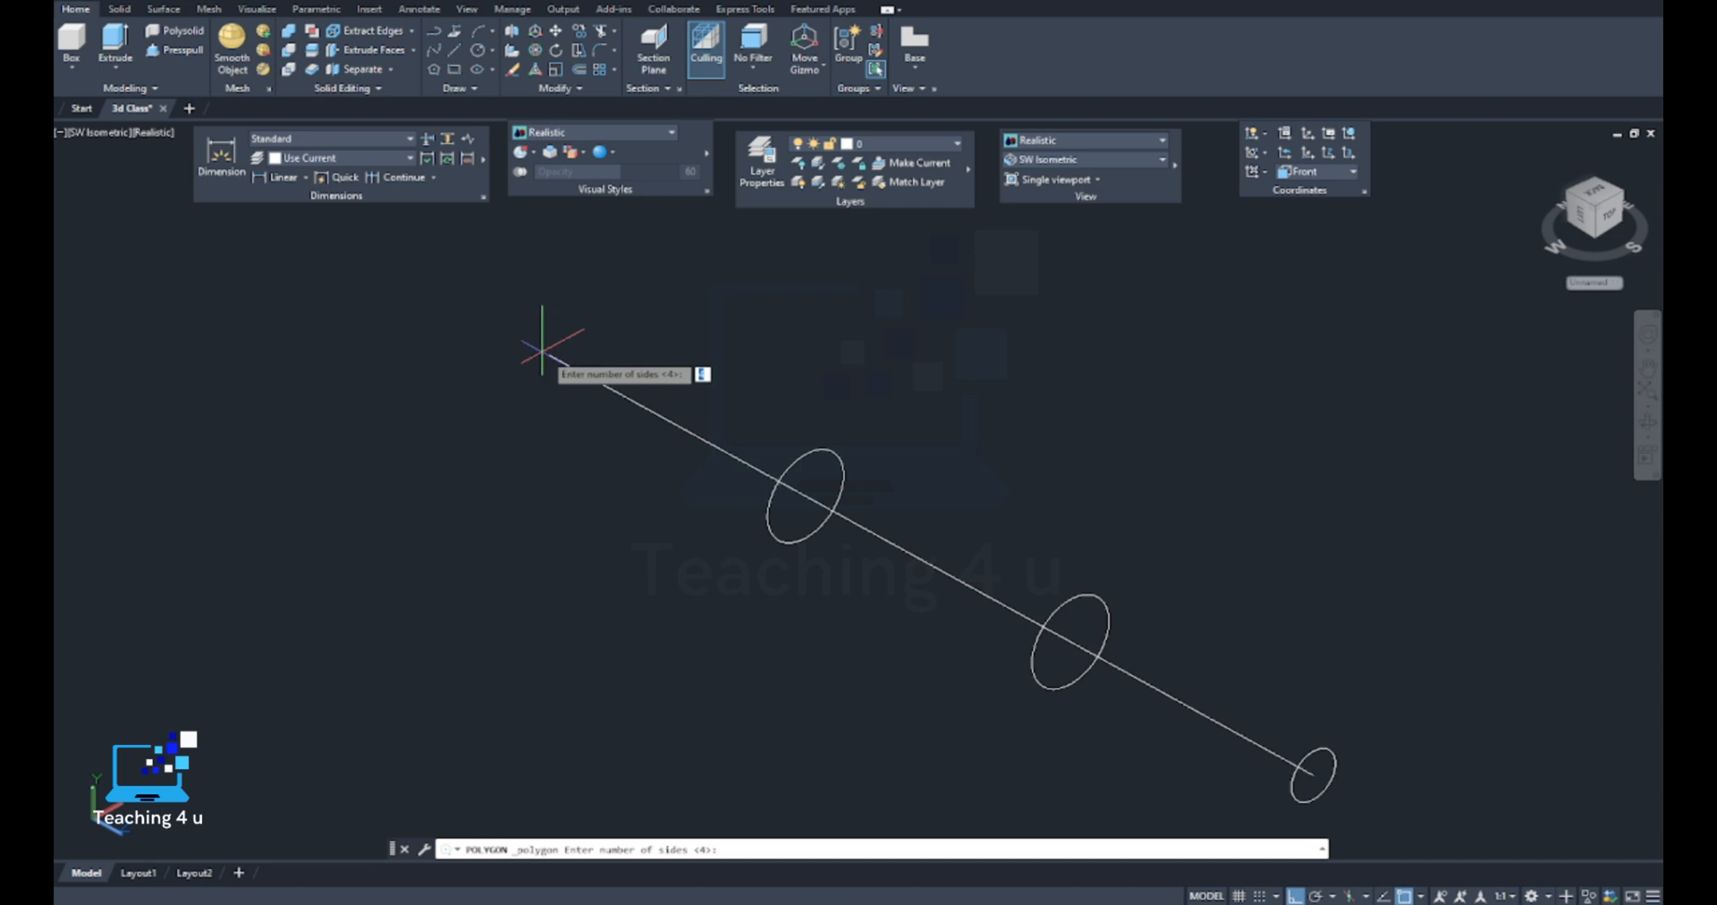
{"action": "type", "text": "6"}
{"action": "key", "text": "Return"}
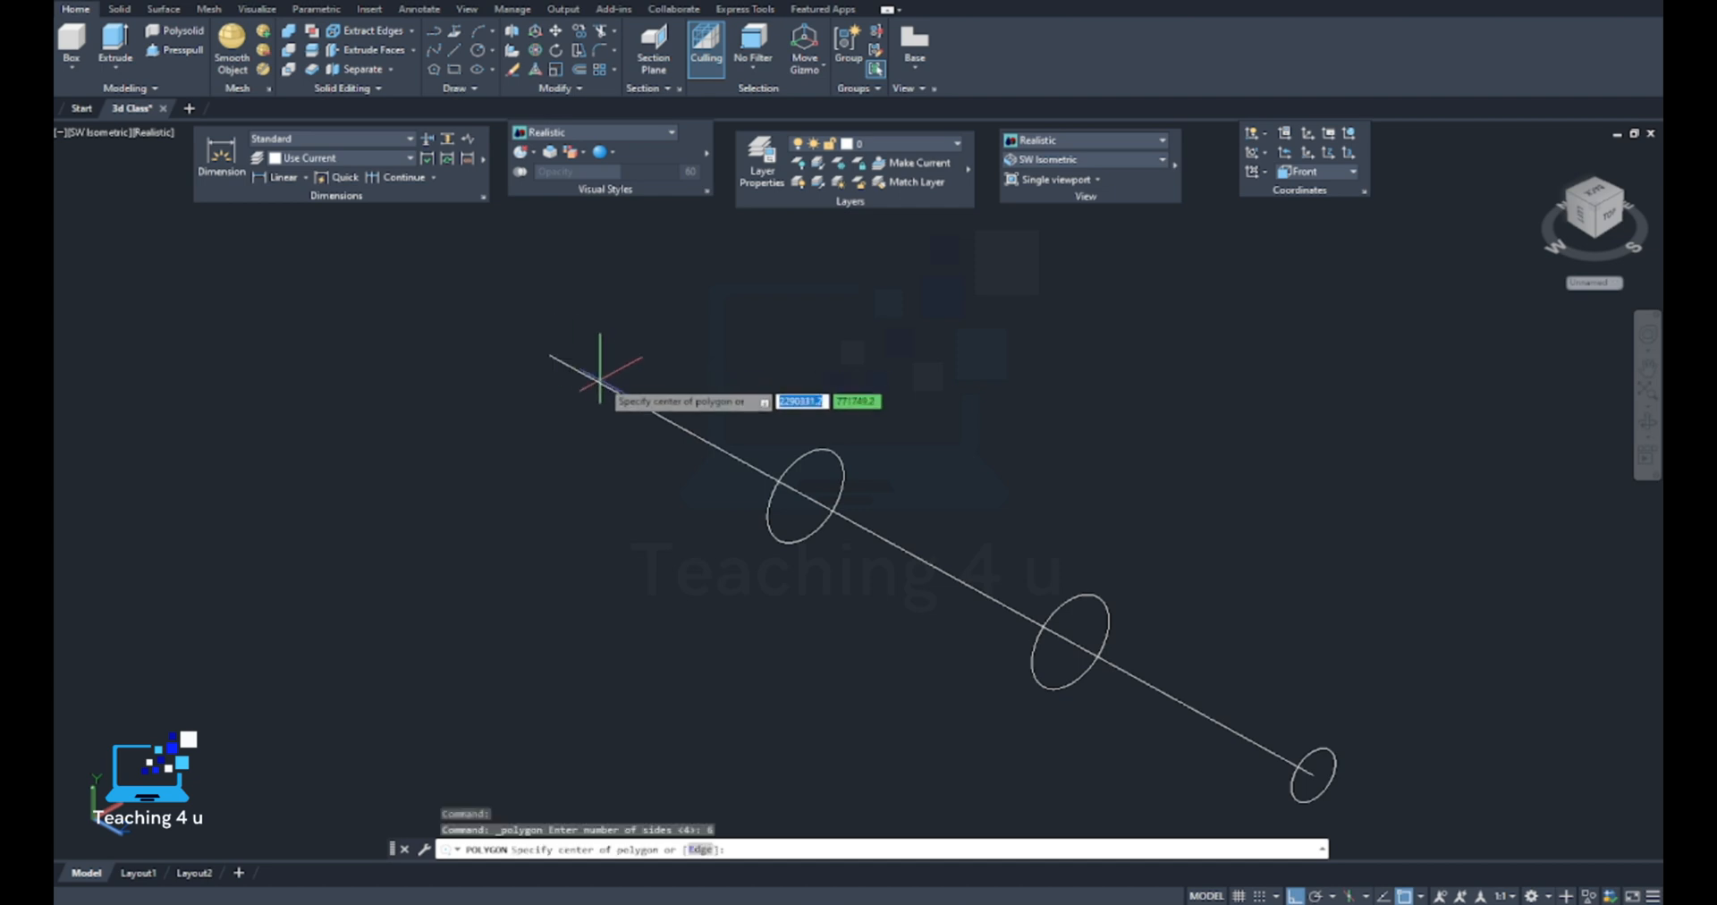
{"action": "left_click", "coordinate": [549, 355]}
{"action": "left_click", "coordinate": [590, 400]}
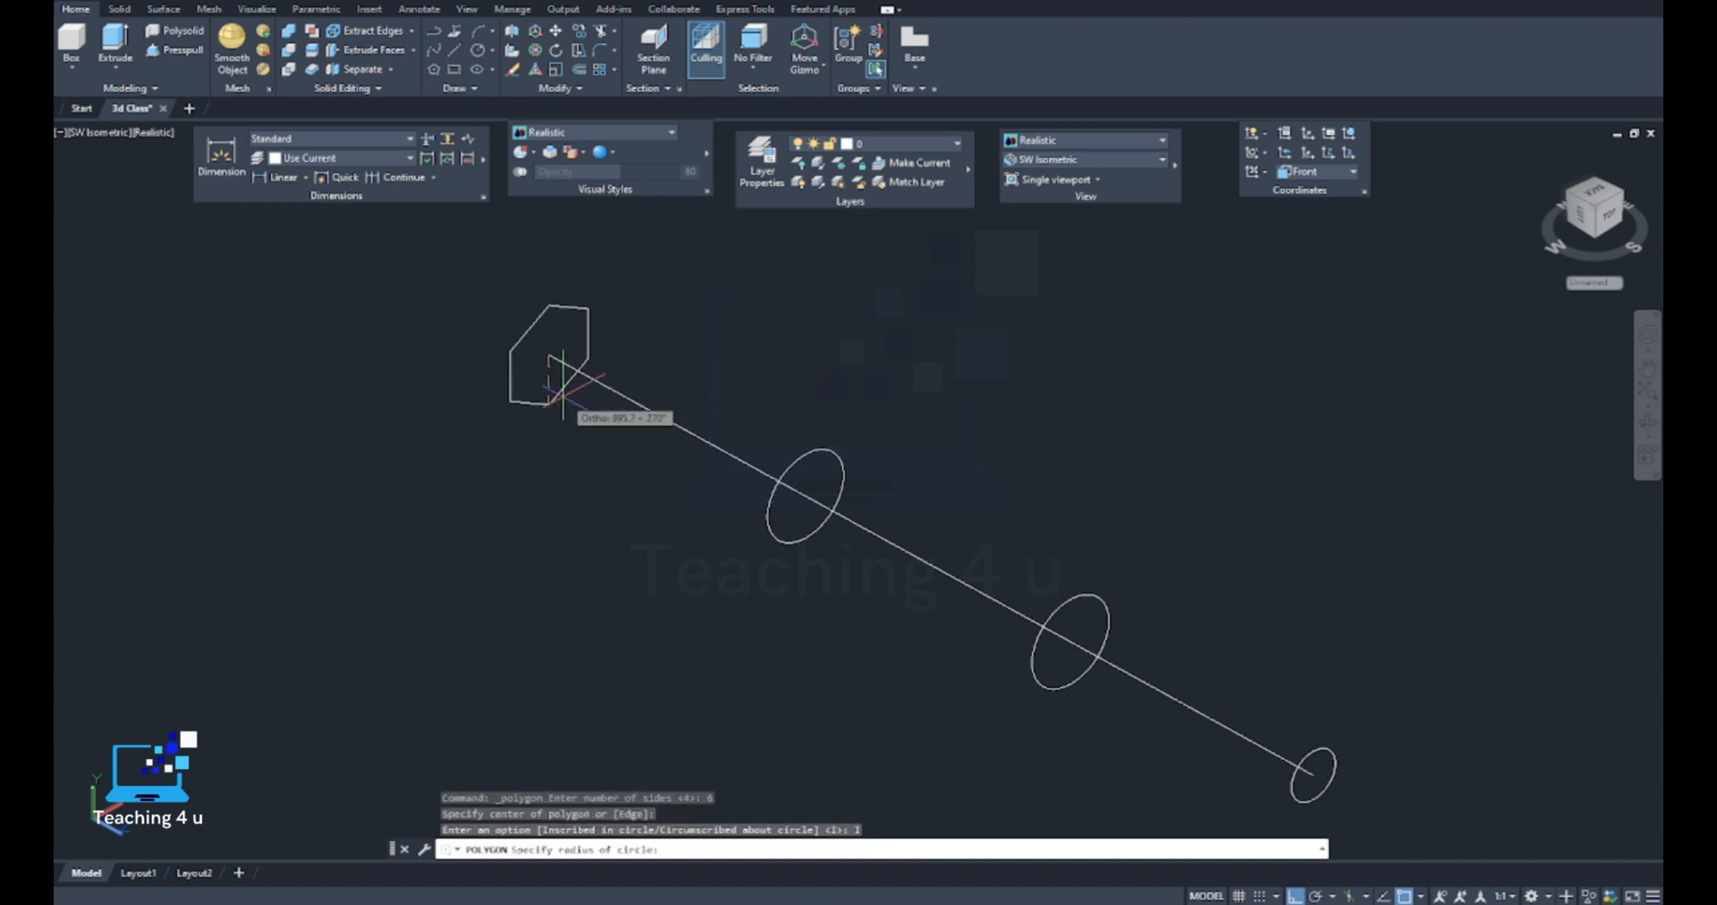
{"action": "left_click", "coordinate": [550, 401]}
Start a Loft with the small end circle and the circle nearest to it as the first two cross sections
{"action": "scroll", "coordinate": [567, 423], "scroll_direction": "down", "scroll_amount": 8}
{"action": "middle_click_drag", "start_coordinate": [651, 505], "coordinate": [565, 545]}
{"action": "scroll", "coordinate": [589, 466], "scroll_direction": "up", "scroll_amount": 2}
{"action": "key", "text": "Escape"}
{"action": "key", "text": "Escape"}
{"action": "middle_click_drag", "start_coordinate": [534, 457], "coordinate": [608, 494]}
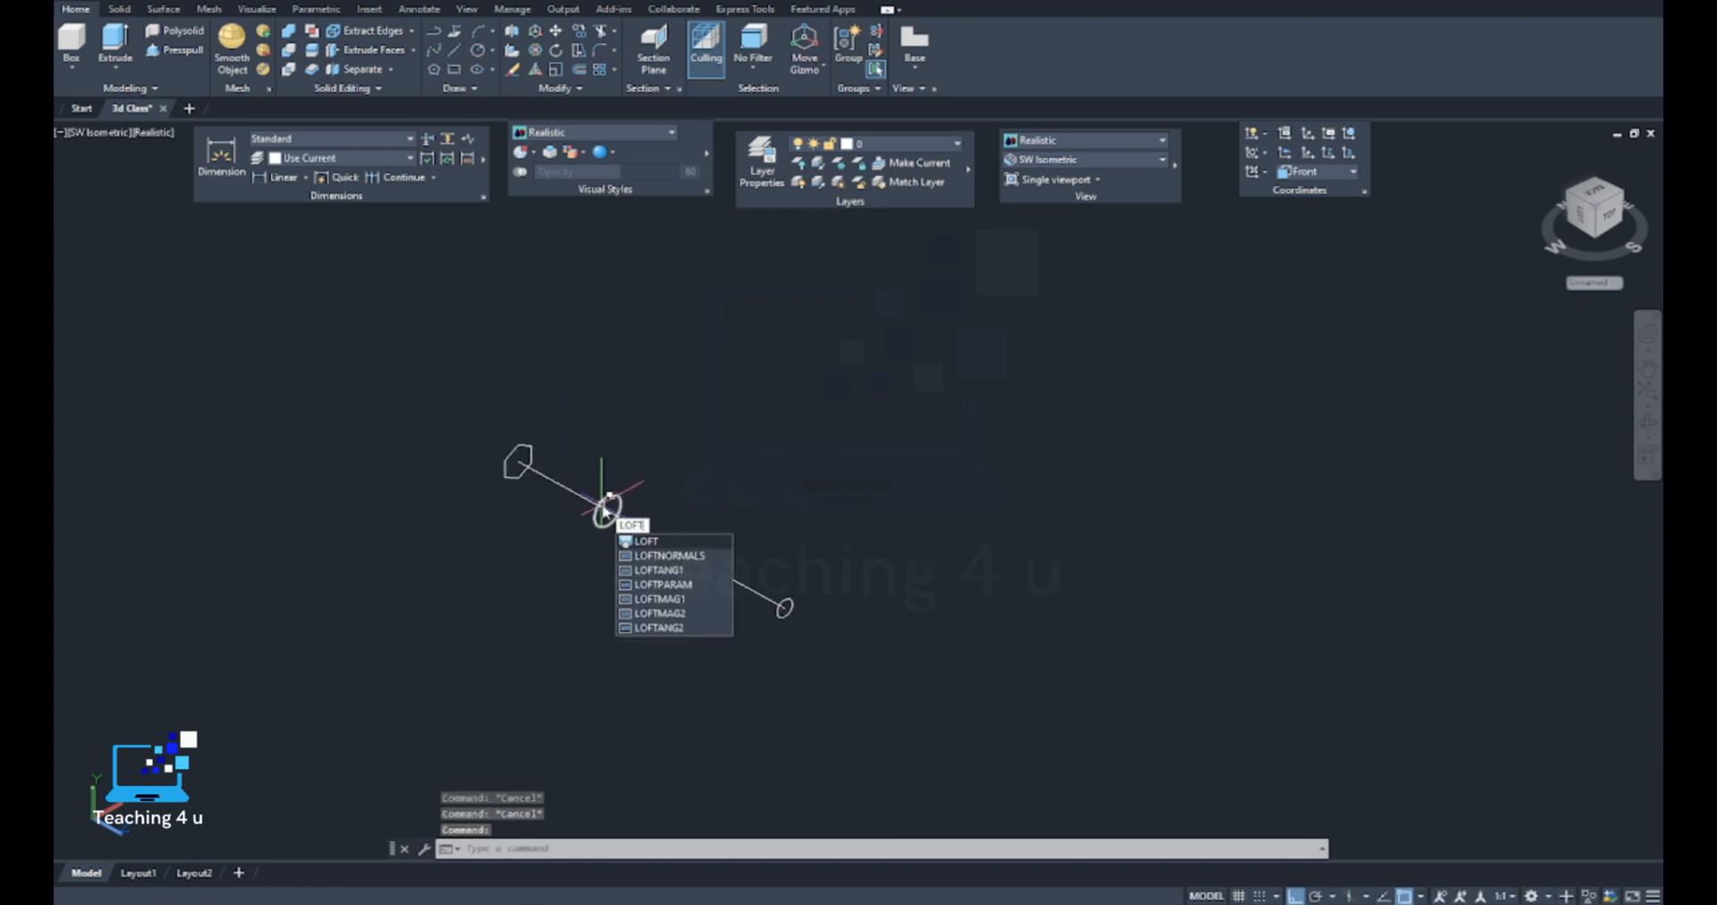
{"action": "key", "text": "Return"}
{"action": "scroll", "coordinate": [769, 573], "scroll_direction": "up", "scroll_amount": 3}
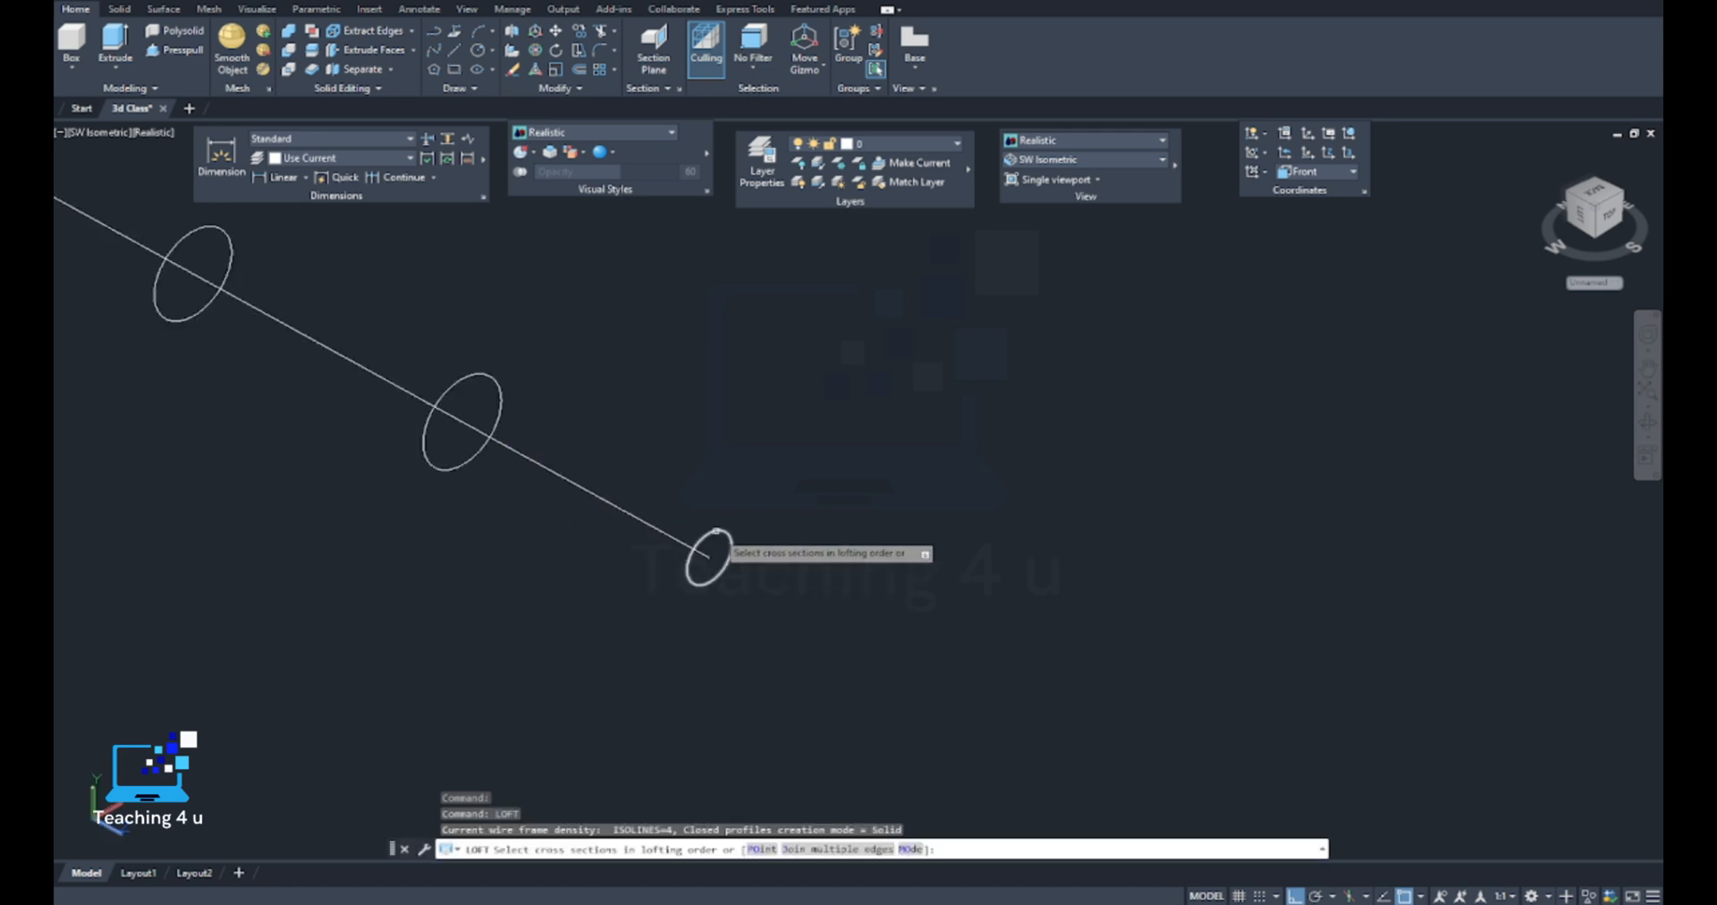
{"action": "left_click", "coordinate": [716, 534]}
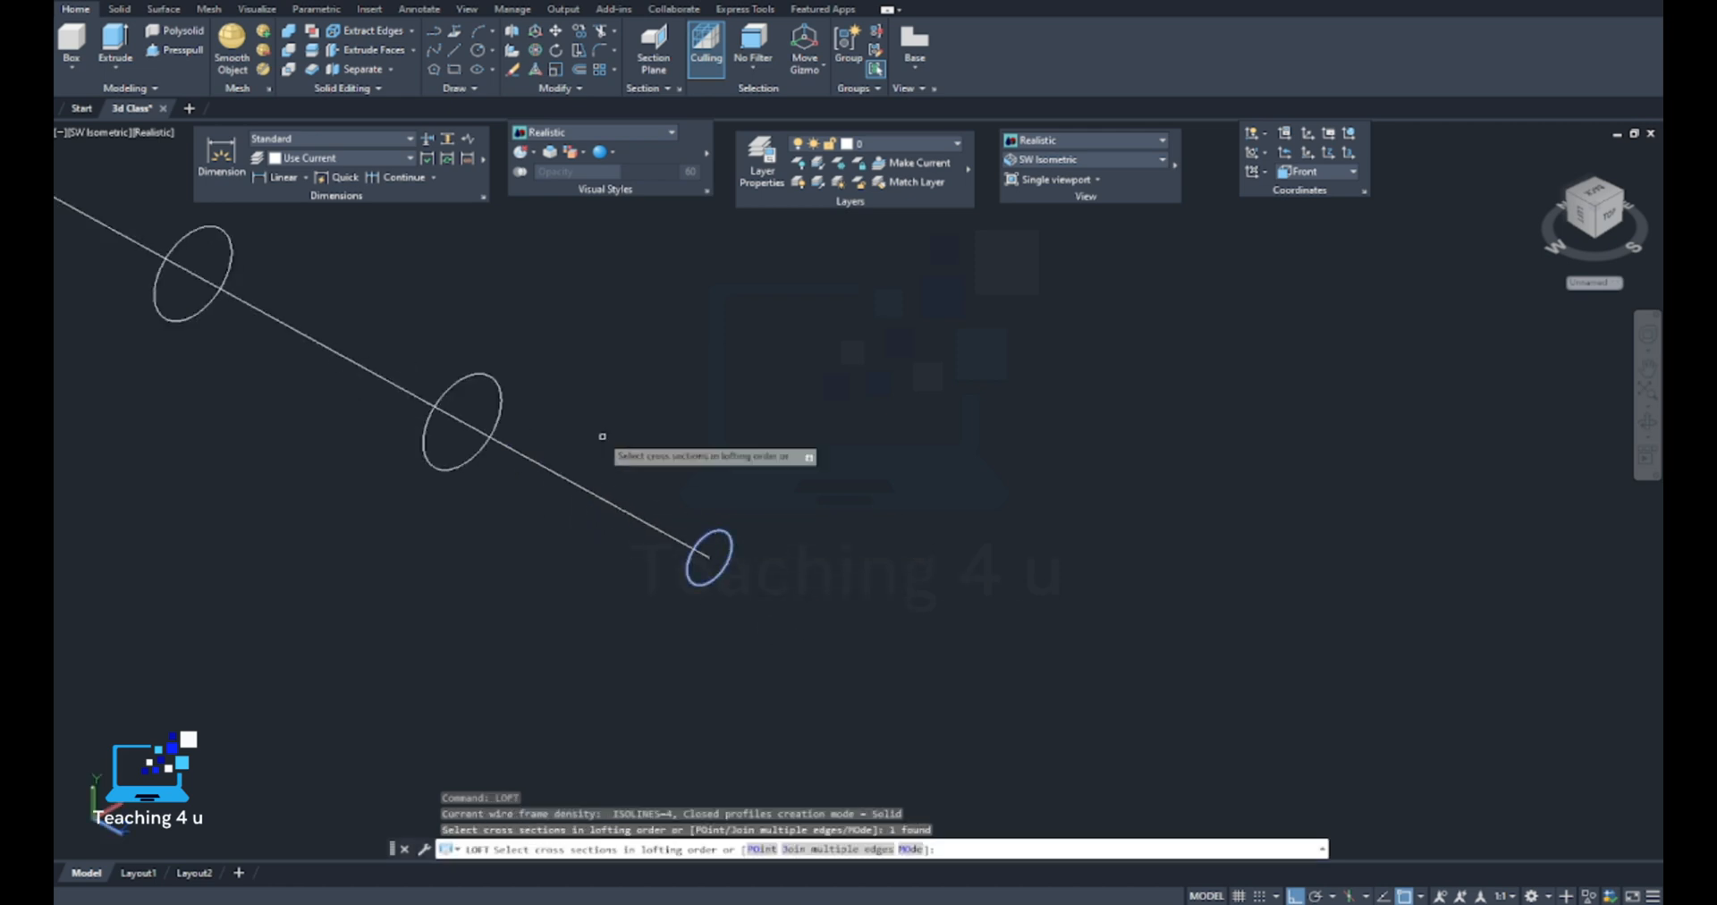
{"action": "left_click", "coordinate": [502, 392]}
{"action": "middle_click_drag", "start_coordinate": [429, 353], "coordinate": [730, 467]}
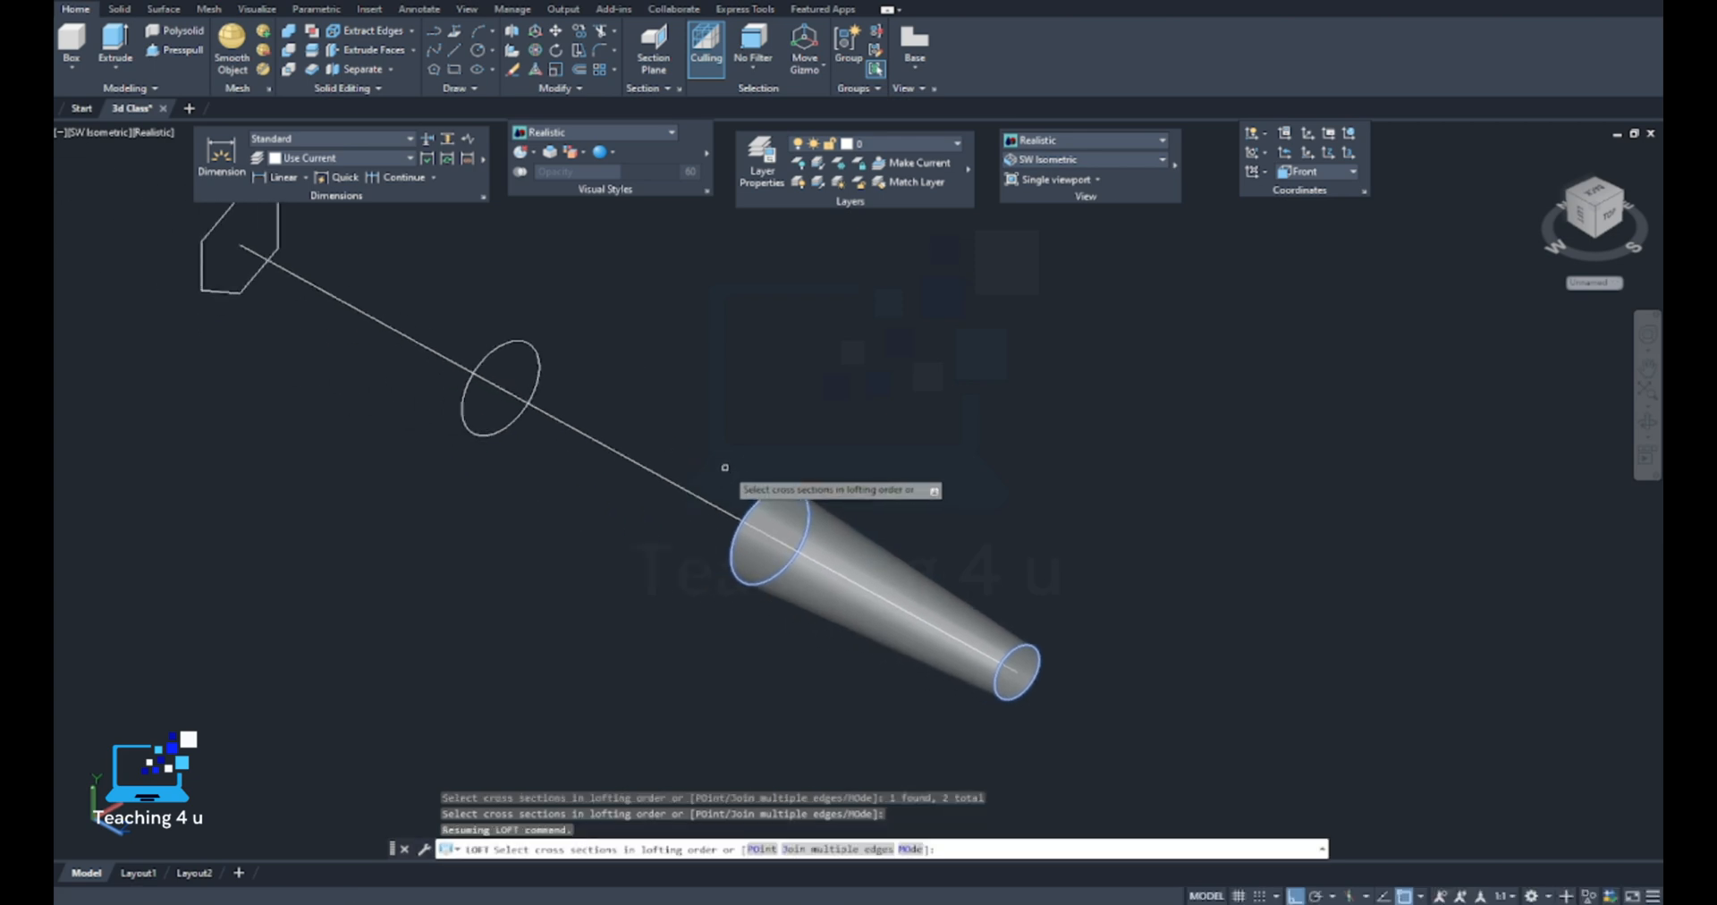
Add the remaining circle and the hexagon as cross sections and complete the loft using cross sections only
{"action": "left_click", "coordinate": [536, 351]}
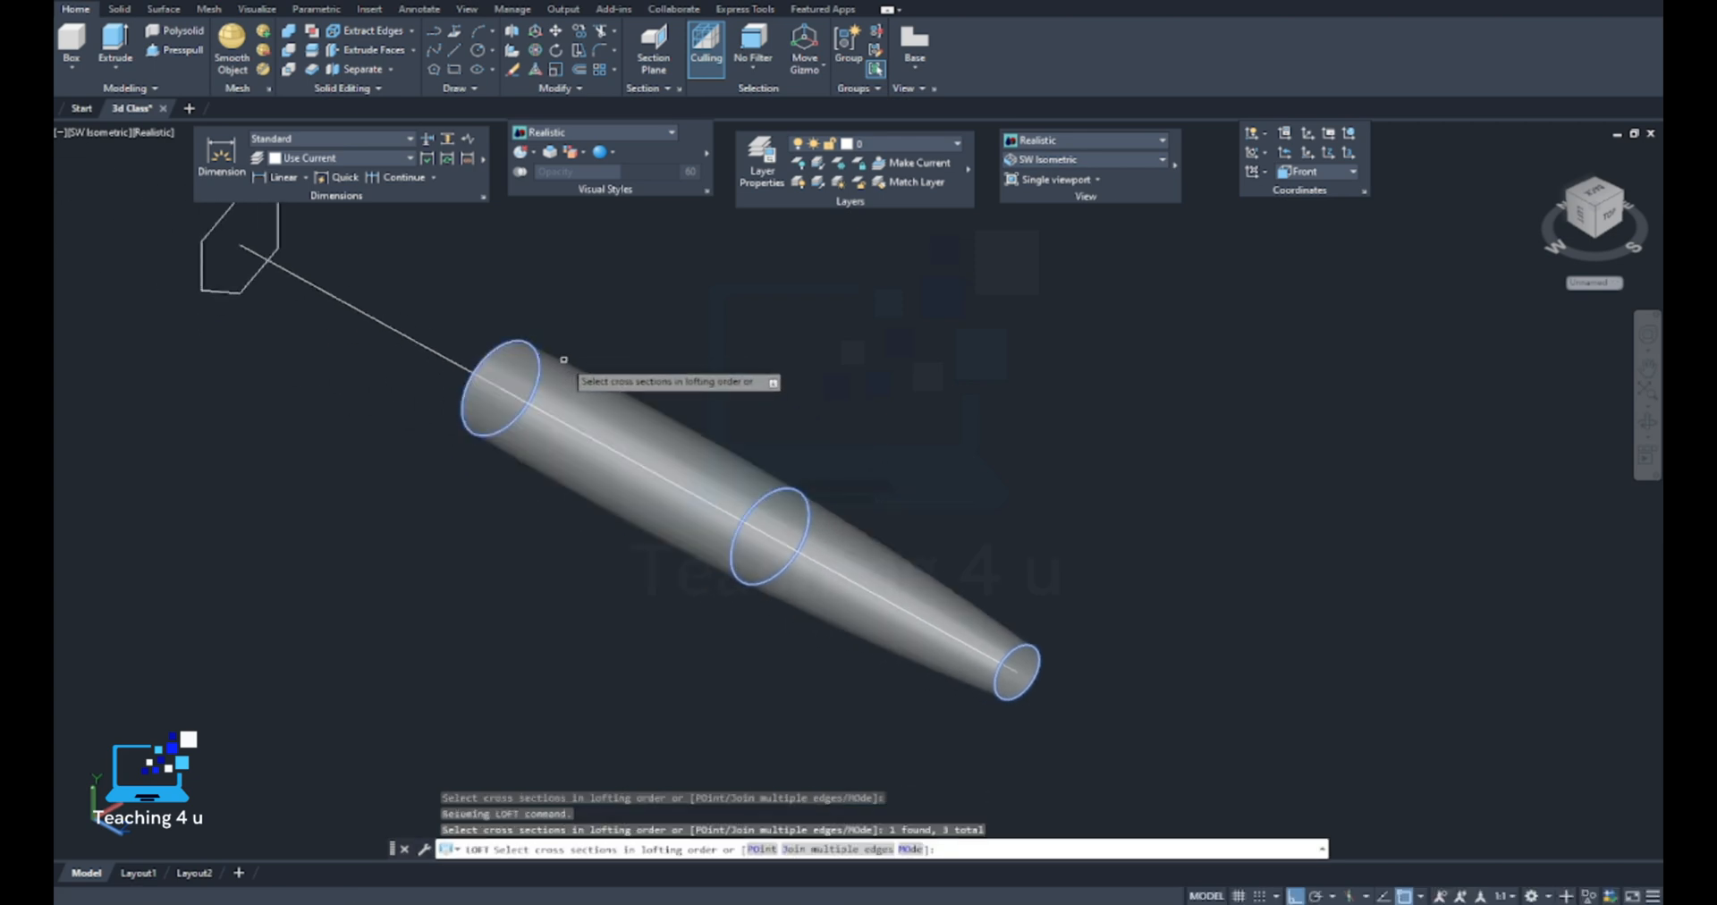
{"action": "scroll", "coordinate": [653, 492], "scroll_direction": "down", "scroll_amount": 4}
{"action": "scroll", "coordinate": [513, 376], "scroll_direction": "up", "scroll_amount": 3}
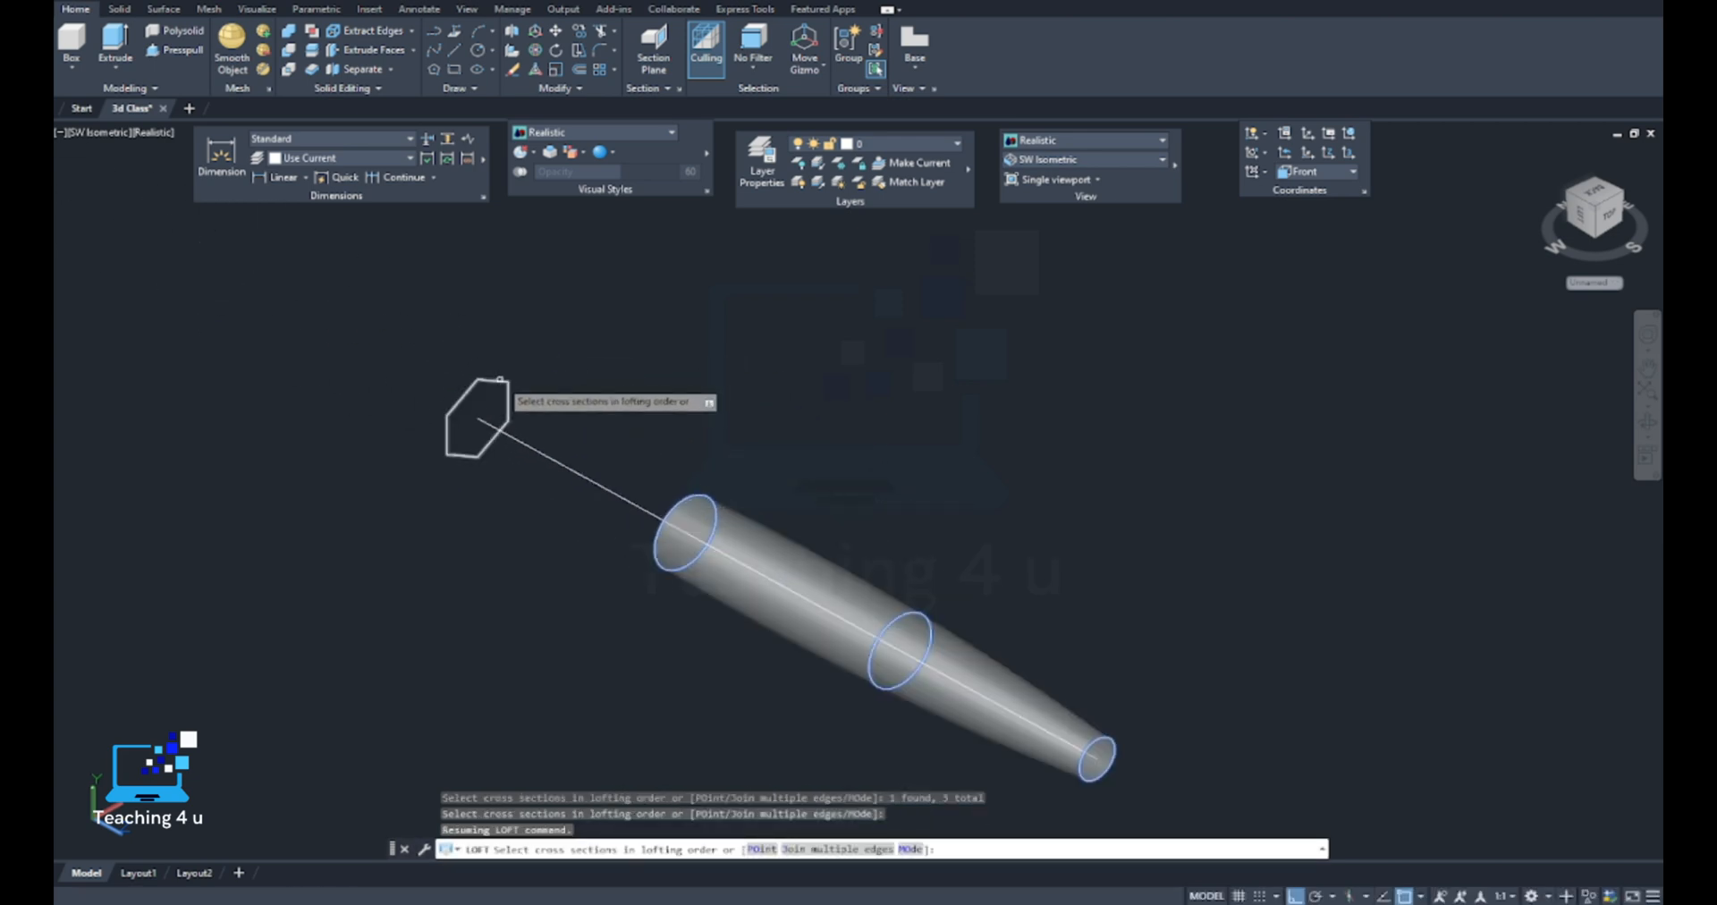
{"action": "left_click", "coordinate": [501, 380]}
{"action": "key", "text": "Return"}
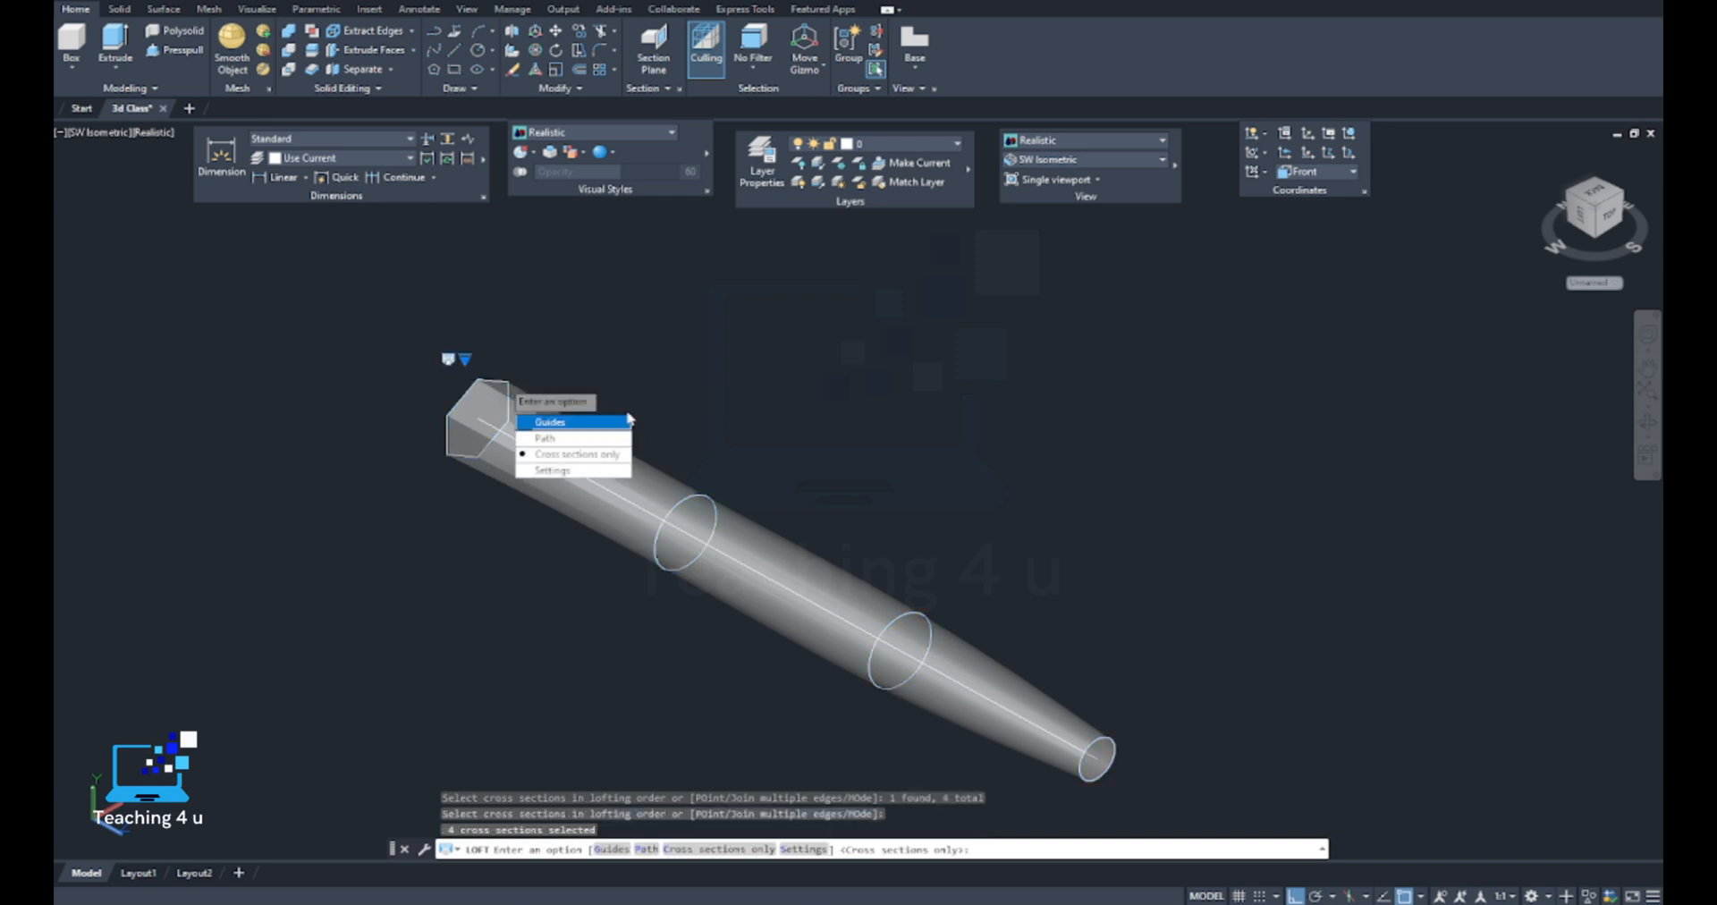
{"action": "key", "text": "Return"}
Inspect the lofted solid closely from different angles, and restore the SW Isometric view
{"action": "scroll", "coordinate": [1011, 632], "scroll_direction": "up", "scroll_amount": 2}
{"action": "middle_click_drag", "start_coordinate": [1012, 632], "coordinate": [758, 626], "text": "shift"}
{"action": "scroll", "coordinate": [1023, 542], "scroll_direction": "down", "scroll_amount": 6}
{"action": "scroll", "coordinate": [904, 611], "scroll_direction": "up", "scroll_amount": 5}
{"action": "scroll", "coordinate": [997, 497], "scroll_direction": "down", "scroll_amount": 5}
{"action": "scroll", "coordinate": [998, 496], "scroll_direction": "down", "scroll_amount": 3}
{"action": "middle_click_drag", "start_coordinate": [997, 497], "coordinate": [653, 493], "text": "shift"}
{"action": "middle_click_drag", "start_coordinate": [813, 460], "coordinate": [811, 528]}
{"action": "left_click", "coordinate": [1071, 161]}
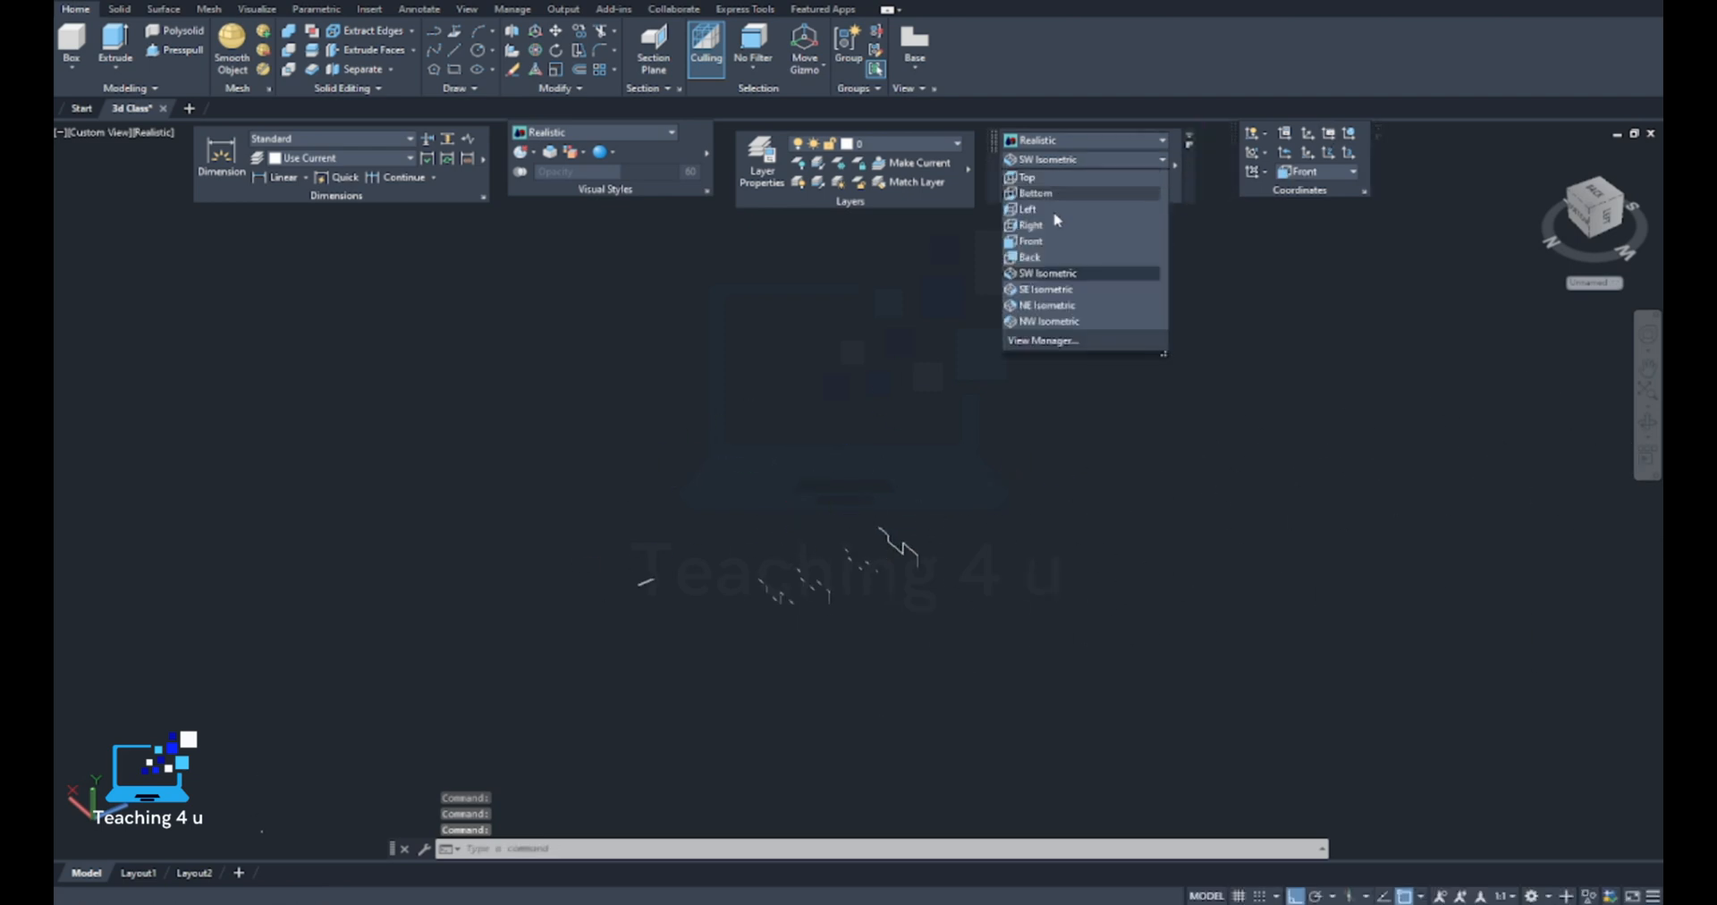
{"action": "left_click", "coordinate": [1063, 275]}
{"action": "key", "text": "Escape"}
{"action": "key", "text": "Escape"}
{"action": "type", "text": "RE"}
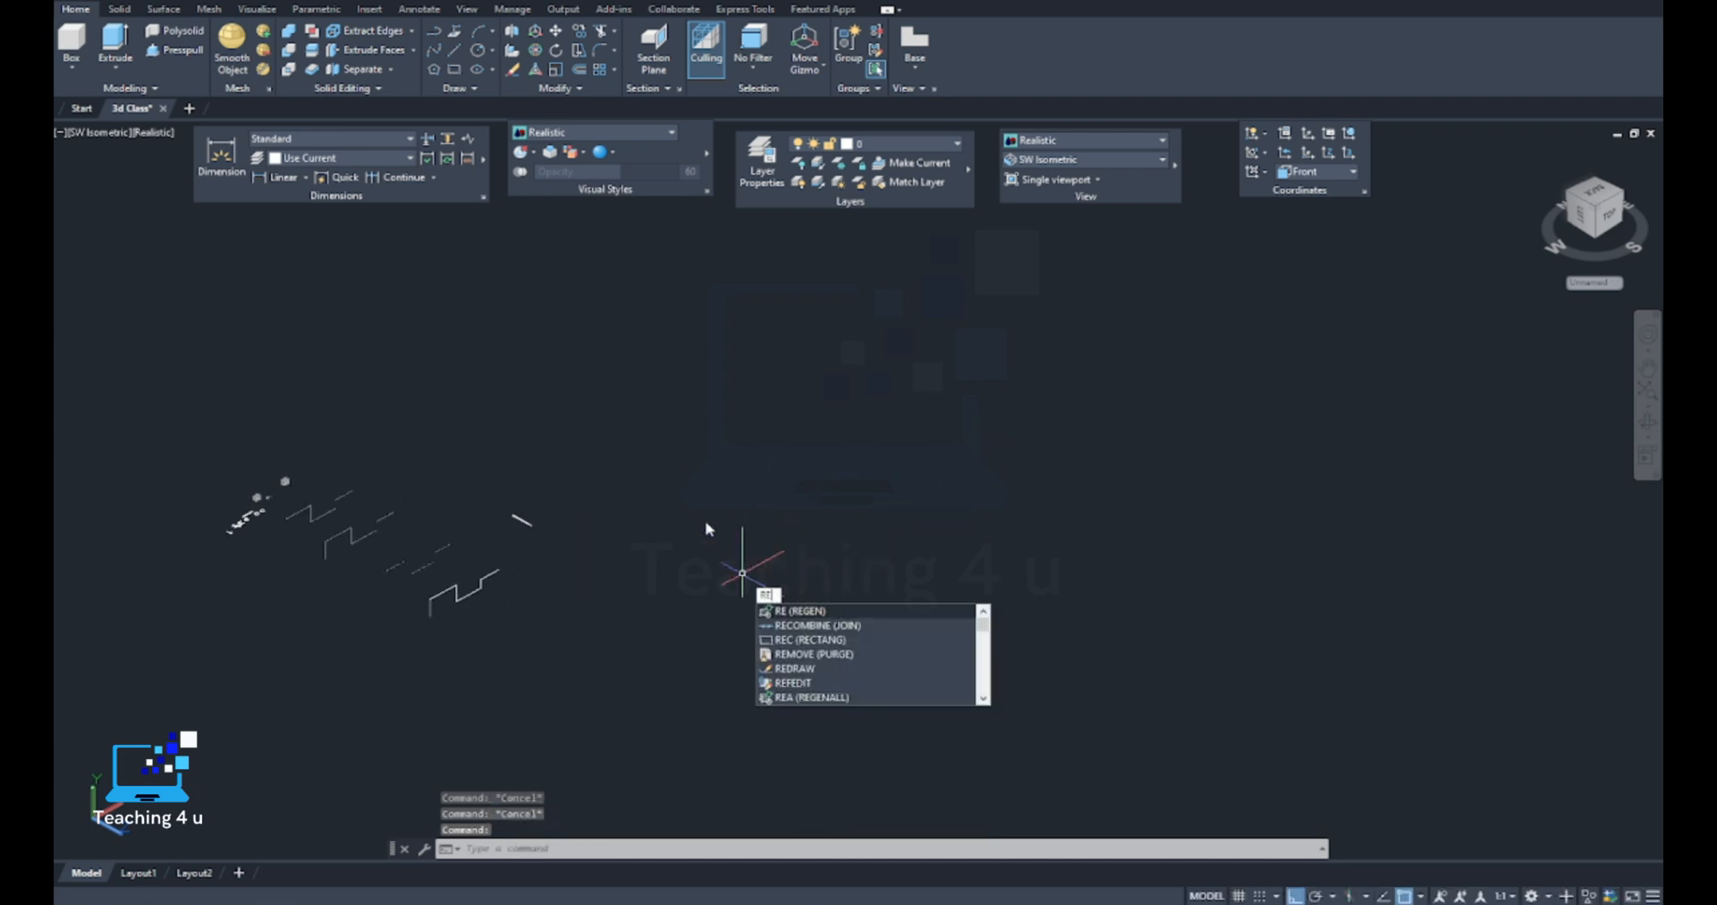
{"action": "key", "text": "Escape"}
{"action": "type", "text": "rec"}
{"action": "key", "text": "Return"}
{"action": "left_click", "coordinate": [779, 509]}
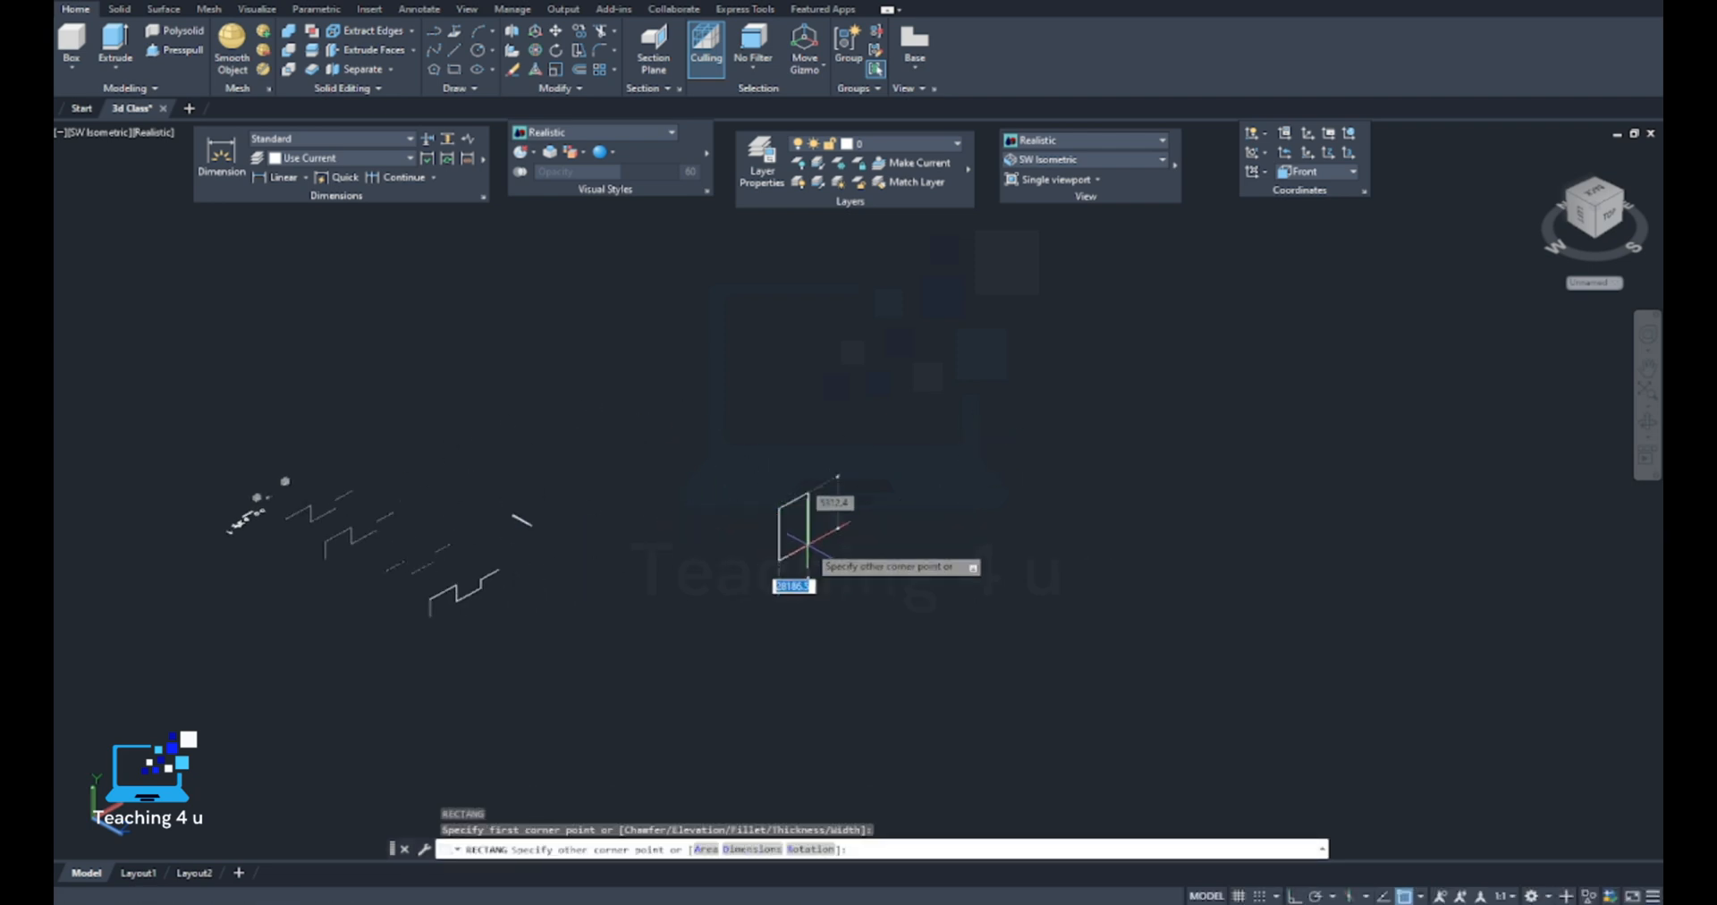
{"action": "key", "text": "Escape"}
{"action": "left_click", "coordinate": [1313, 176]}
{"action": "left_click", "coordinate": [1297, 210]}
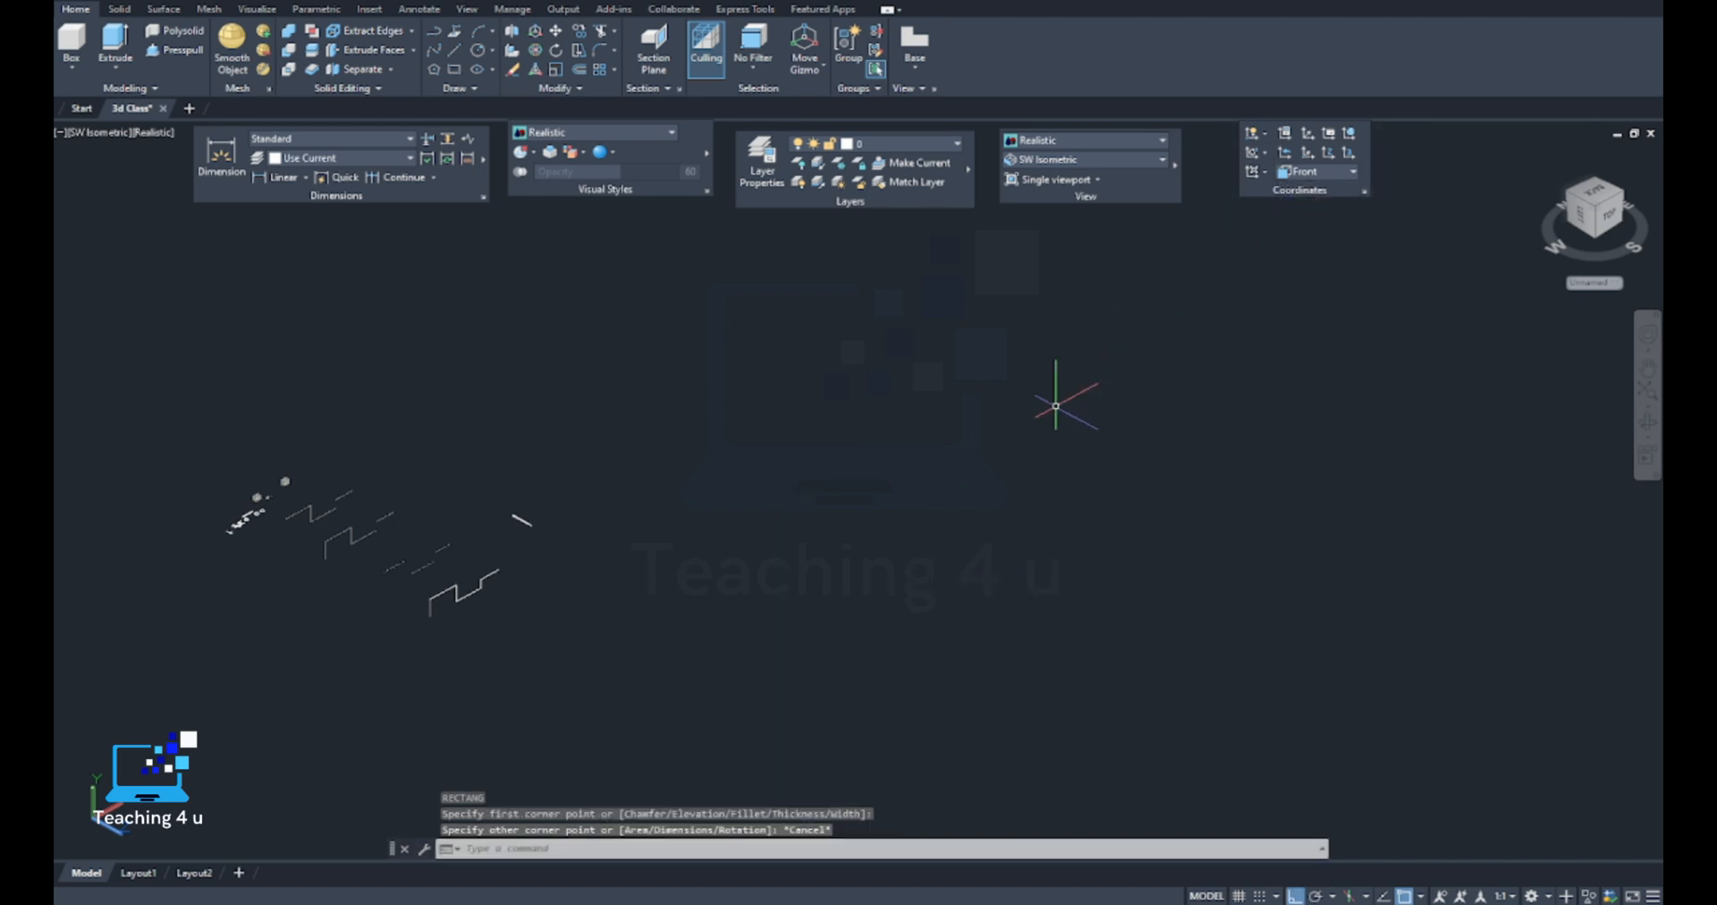
{"action": "type", "text": "c"}
{"action": "key", "text": "Return"}
{"action": "left_click", "coordinate": [952, 537]}
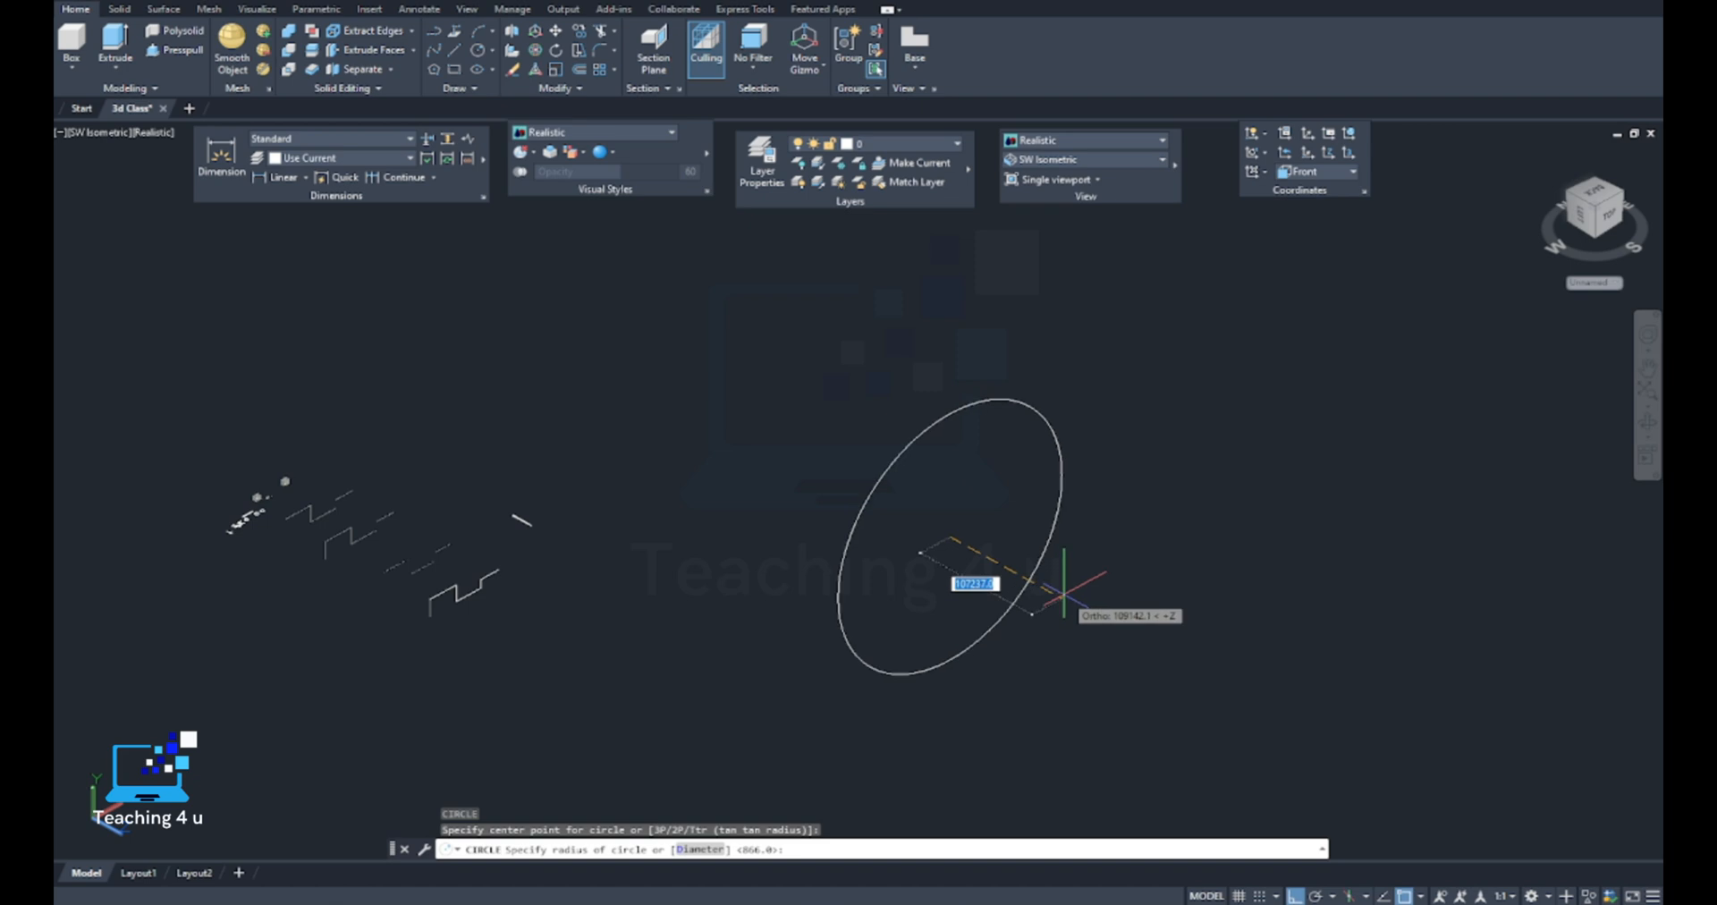
{"action": "key", "text": "Escape"}
Set the coordinate system to Top and draw a circle in the empty space away from the existing shapes
{"action": "left_click", "coordinate": [1305, 173]}
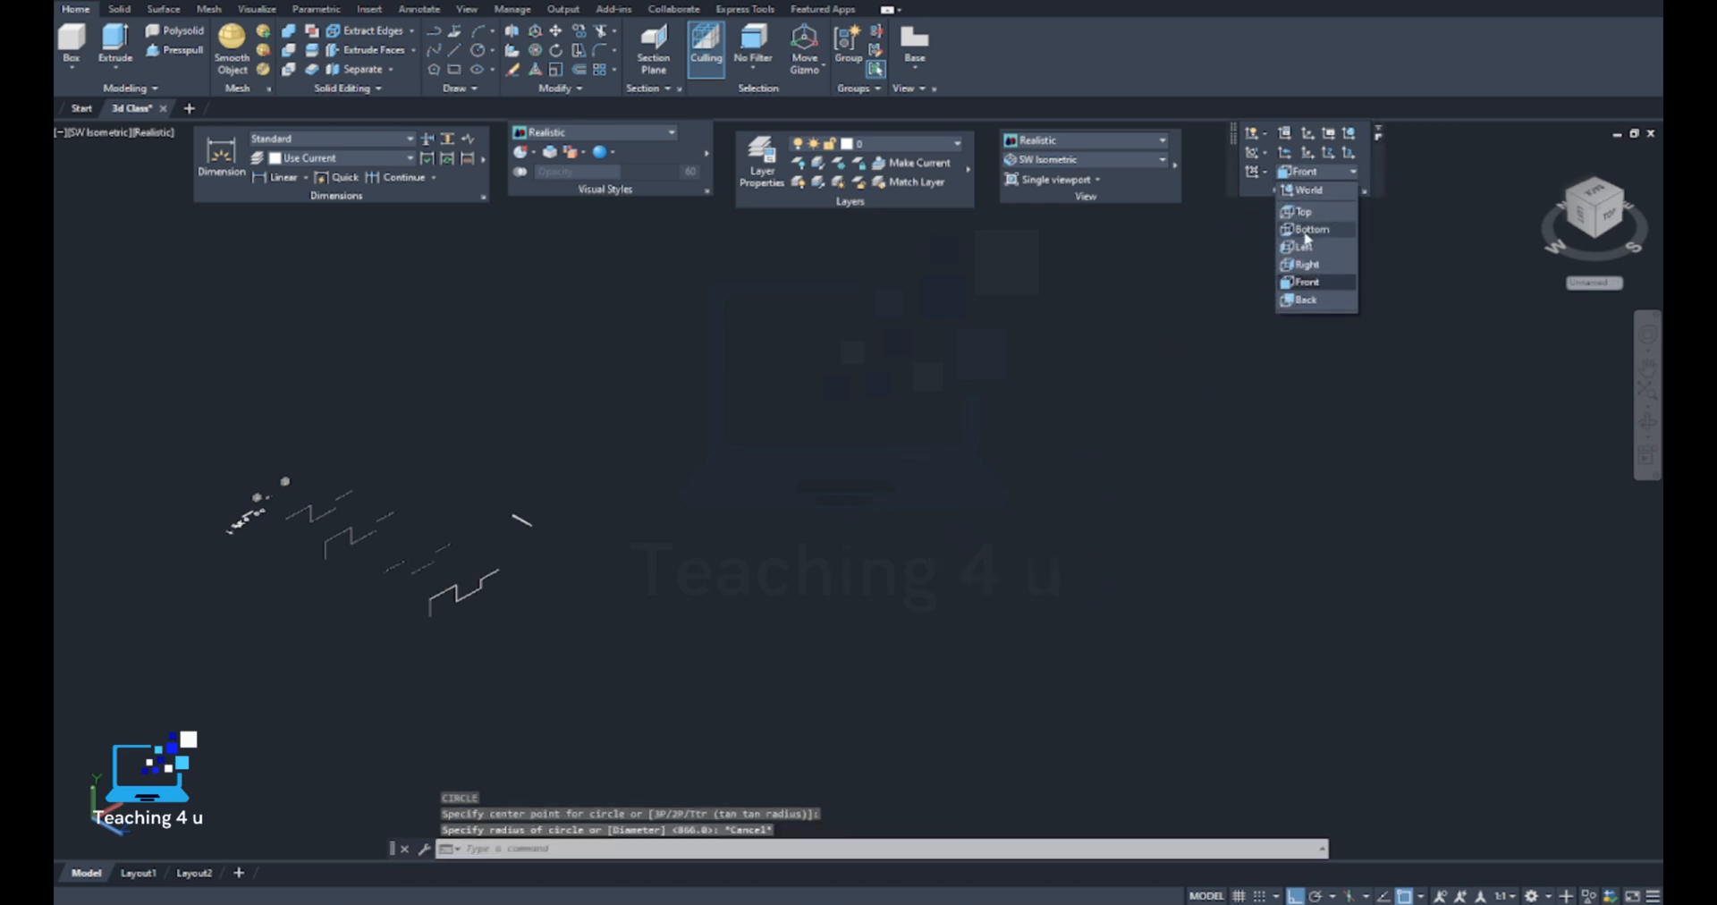
{"action": "left_click", "coordinate": [1306, 214]}
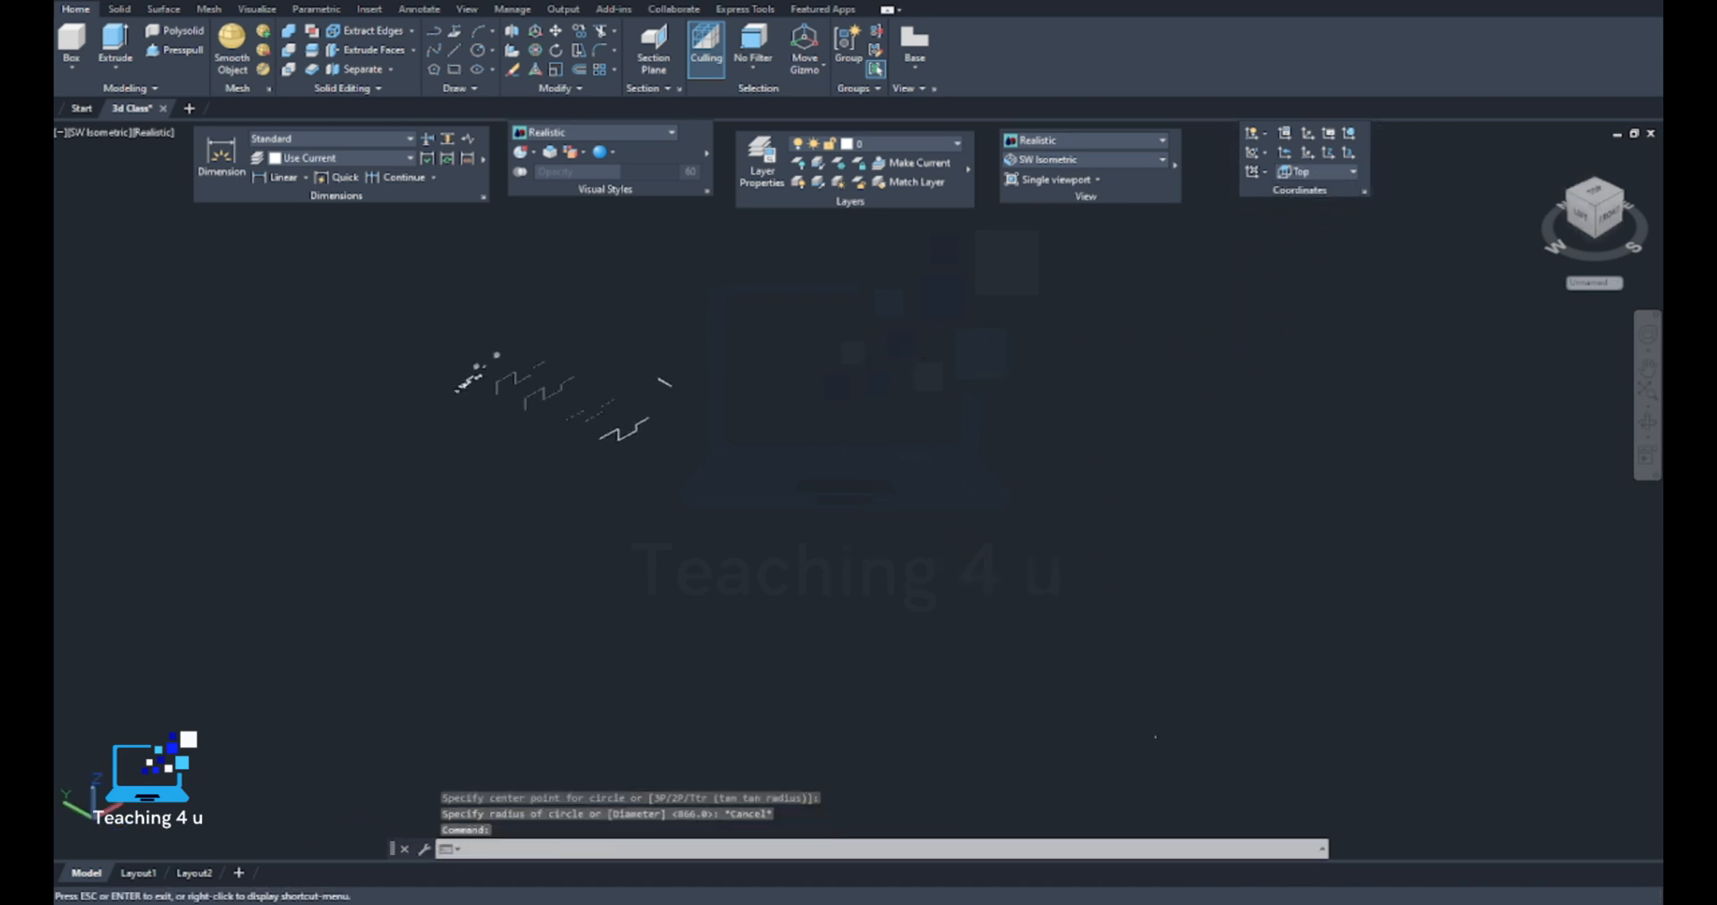
{"action": "type", "text": "c"}
{"action": "key", "text": "Return"}
{"action": "left_click", "coordinate": [906, 502]}
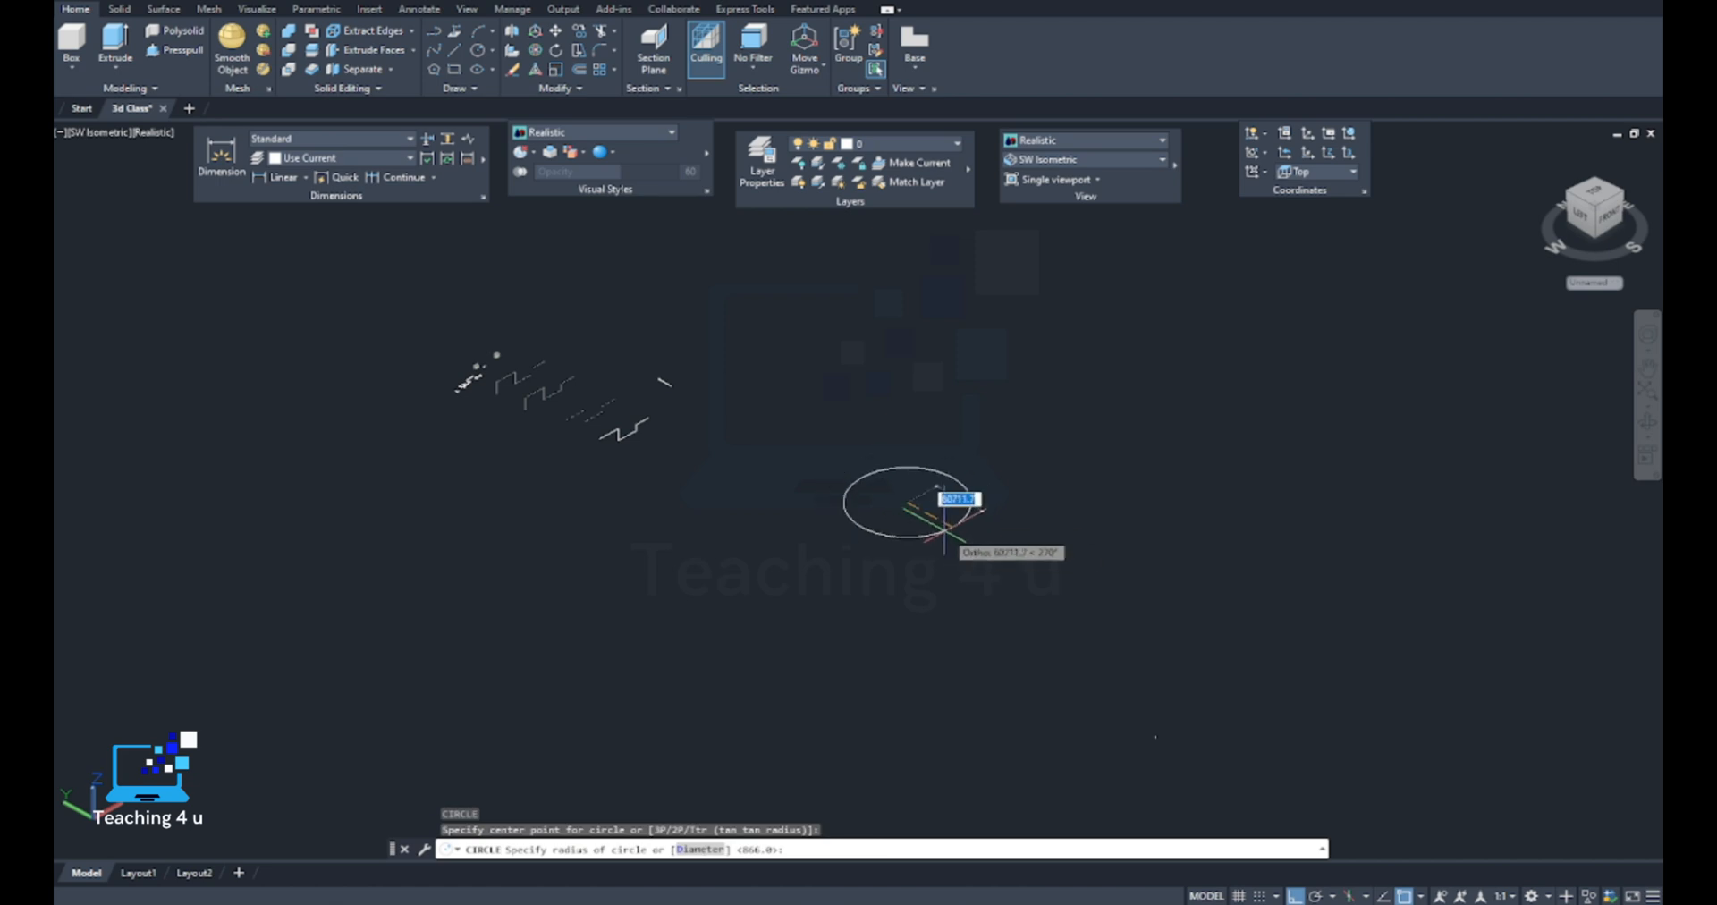
{"action": "left_click", "coordinate": [937, 497]}
{"action": "scroll", "coordinate": [924, 567], "scroll_direction": "up", "scroll_amount": 1}
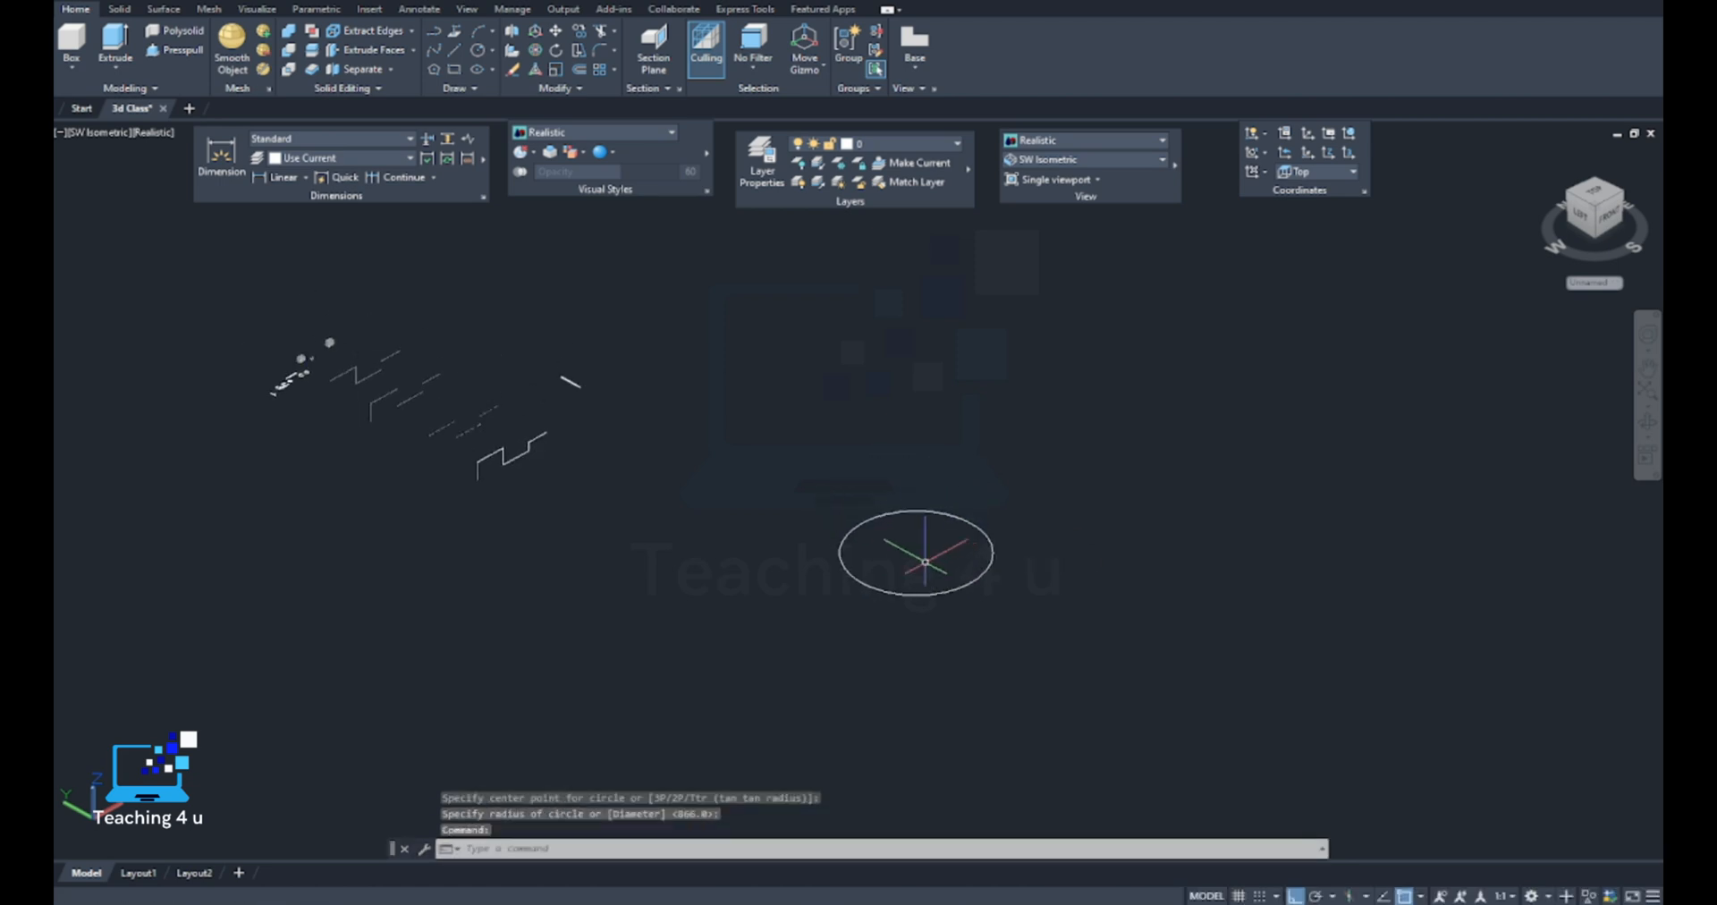
Draw a vertical line upward from the circle's centre
{"action": "type", "text": "l"}
{"action": "key", "text": "Return"}
{"action": "scroll", "coordinate": [927, 567], "scroll_direction": "down", "scroll_amount": 2}
{"action": "left_click", "coordinate": [924, 551]}
{"action": "left_click", "coordinate": [924, 480]}
{"action": "right_click", "coordinate": [925, 480]}
{"action": "left_click", "coordinate": [948, 499]}
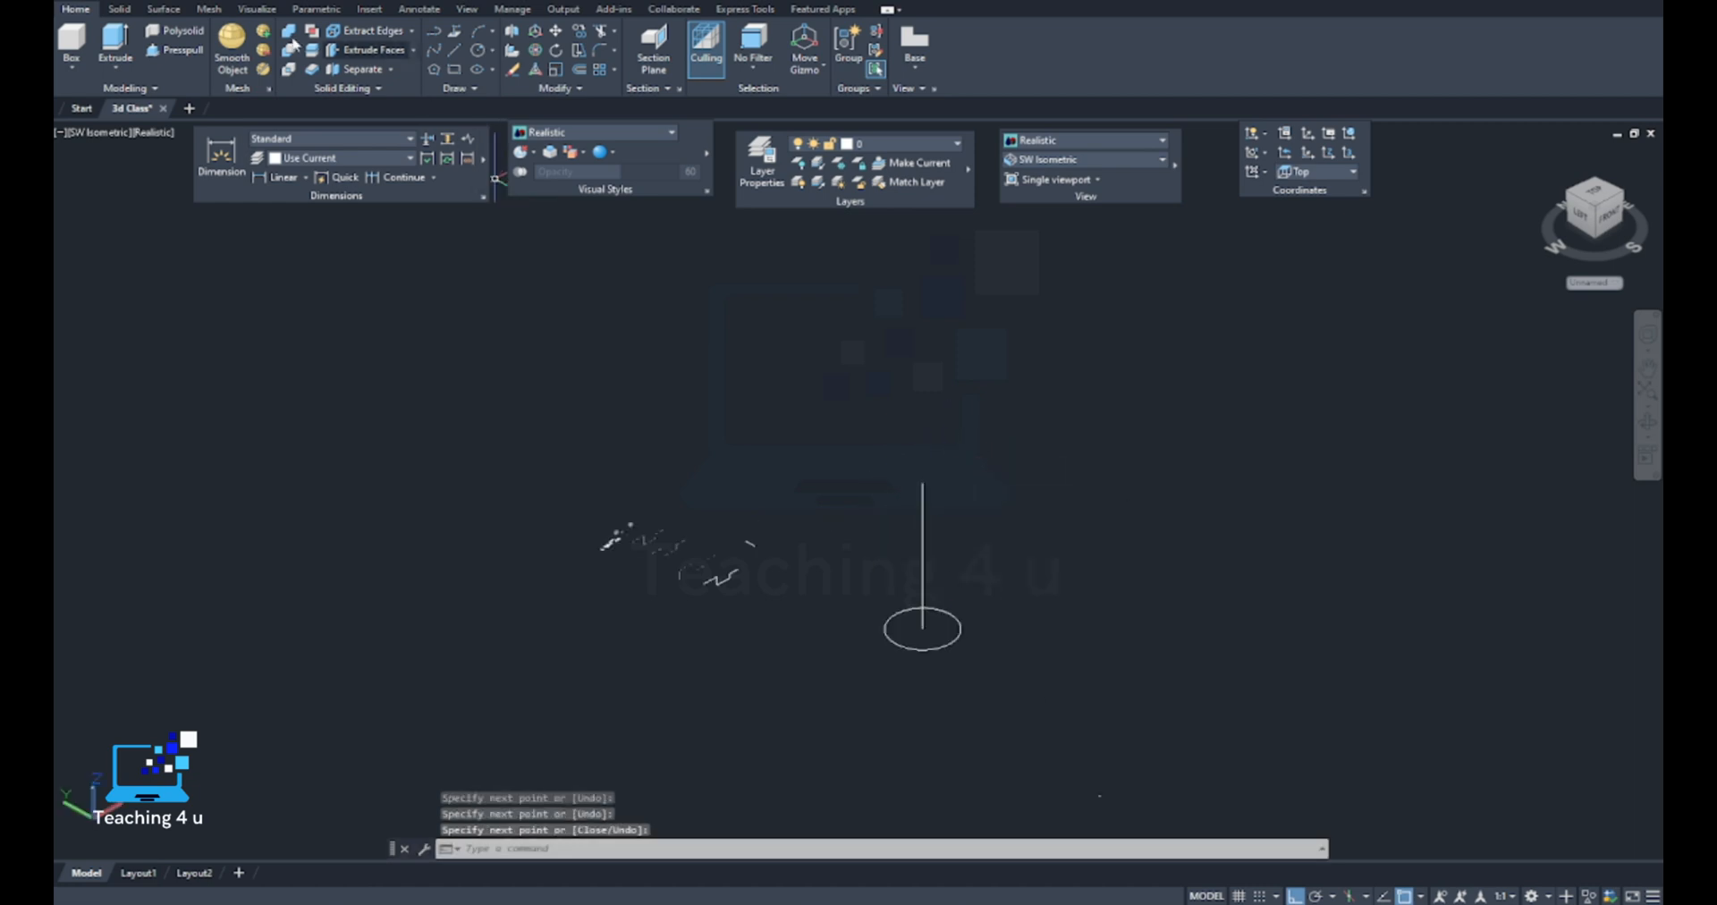
Draw a rectangle much larger than the circle on the Top plane, in the empty area beside the vertical line
{"action": "left_click", "coordinate": [477, 88]}
{"action": "left_click", "coordinate": [453, 73]}
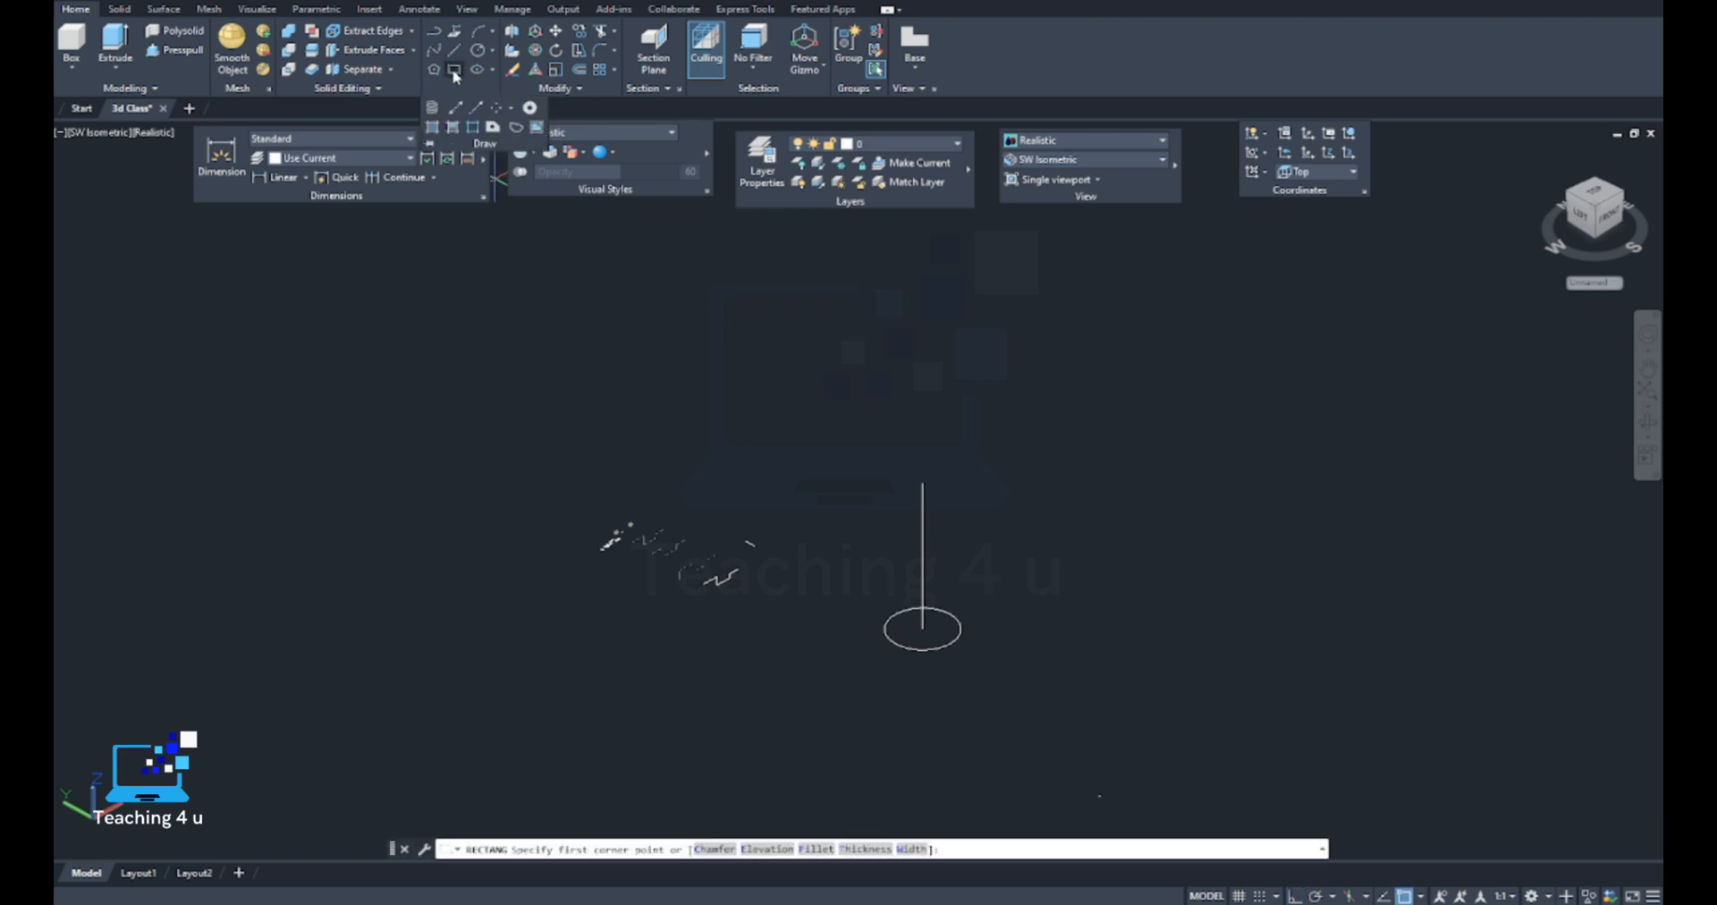
{"action": "scroll", "coordinate": [939, 512], "scroll_direction": "up", "scroll_amount": 4}
{"action": "middle_click_drag", "start_coordinate": [940, 512], "coordinate": [820, 473]}
{"action": "scroll", "coordinate": [852, 453], "scroll_direction": "down", "scroll_amount": 7}
{"action": "key", "text": "Escape"}
{"action": "middle_click_drag", "start_coordinate": [1009, 460], "coordinate": [890, 481]}
{"action": "key", "text": "Escape"}
{"action": "key", "text": "Escape"}
{"action": "key", "text": "Return"}
{"action": "left_click", "coordinate": [948, 472]}
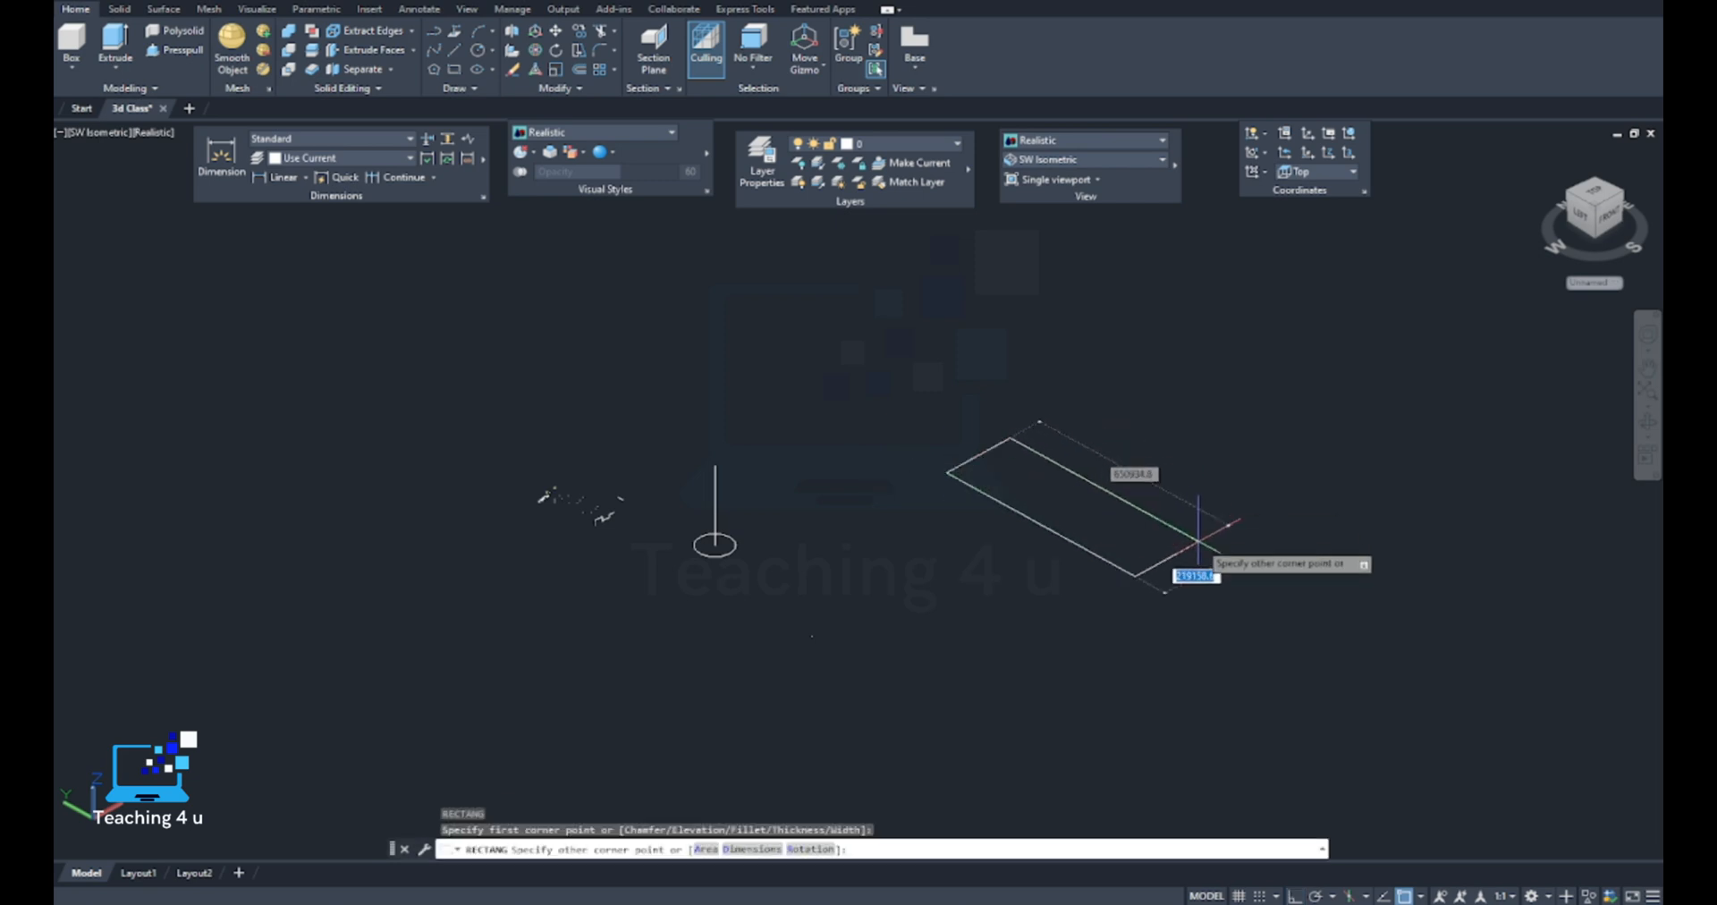
{"action": "left_click", "coordinate": [1150, 461]}
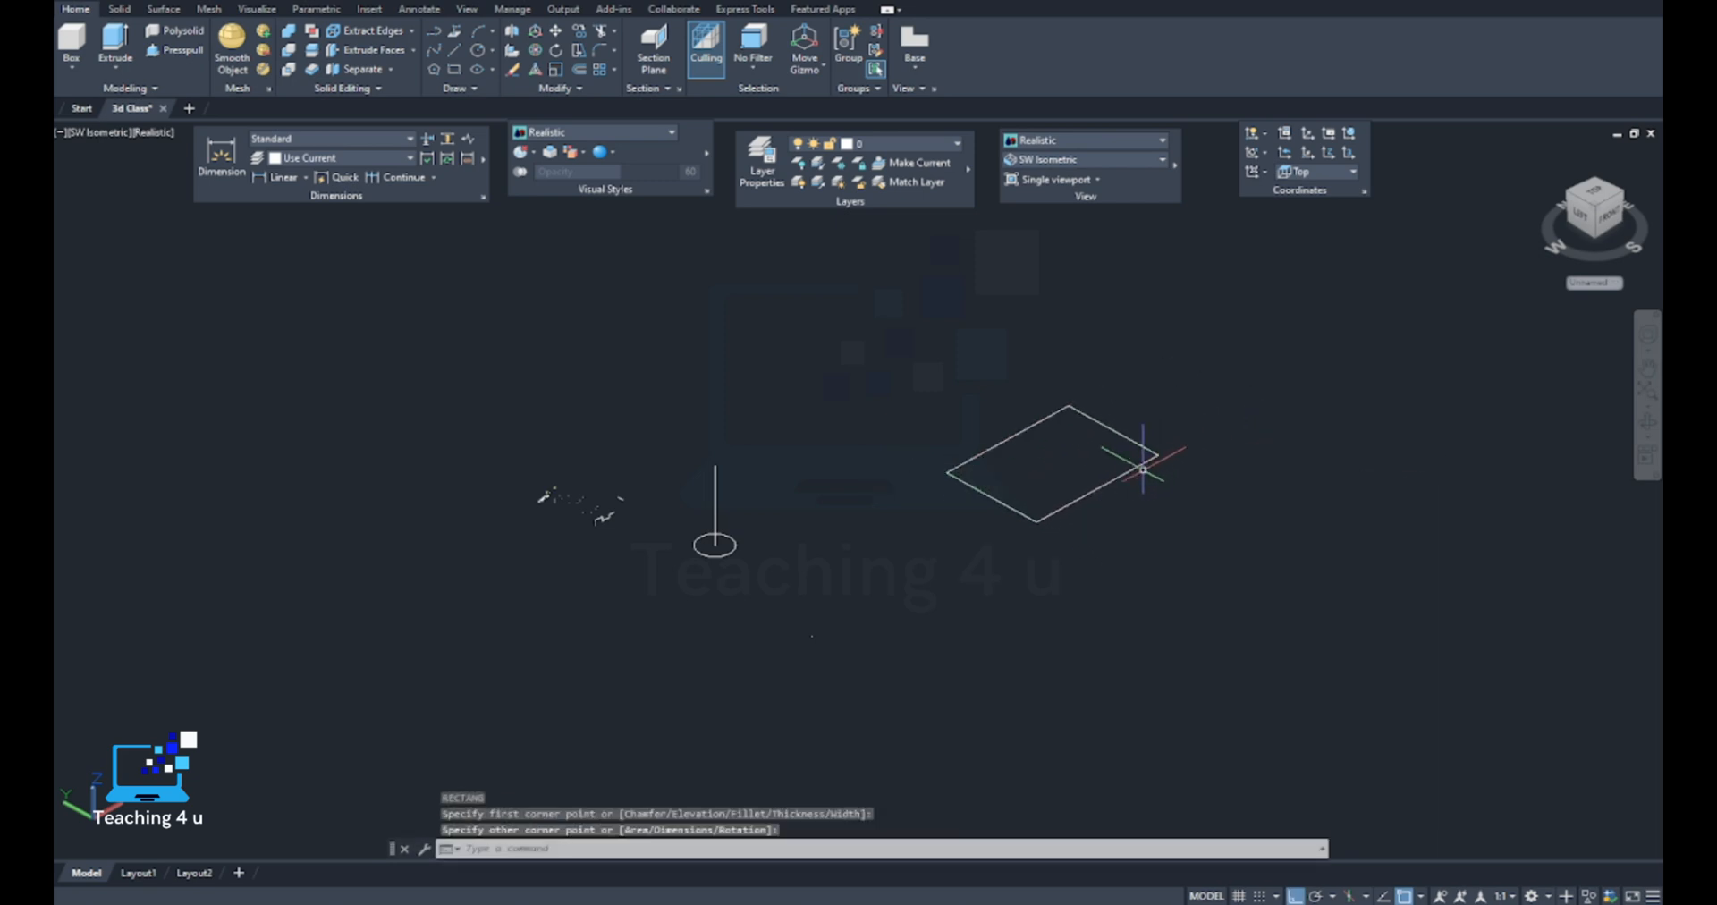
Move the rectangle from a base point near its middle to the upper end of the vertical line
{"action": "key", "text": "Return"}
{"action": "left_click", "coordinate": [1157, 388]}
{"action": "left_click", "coordinate": [1062, 482]}
{"action": "key", "text": "Return"}
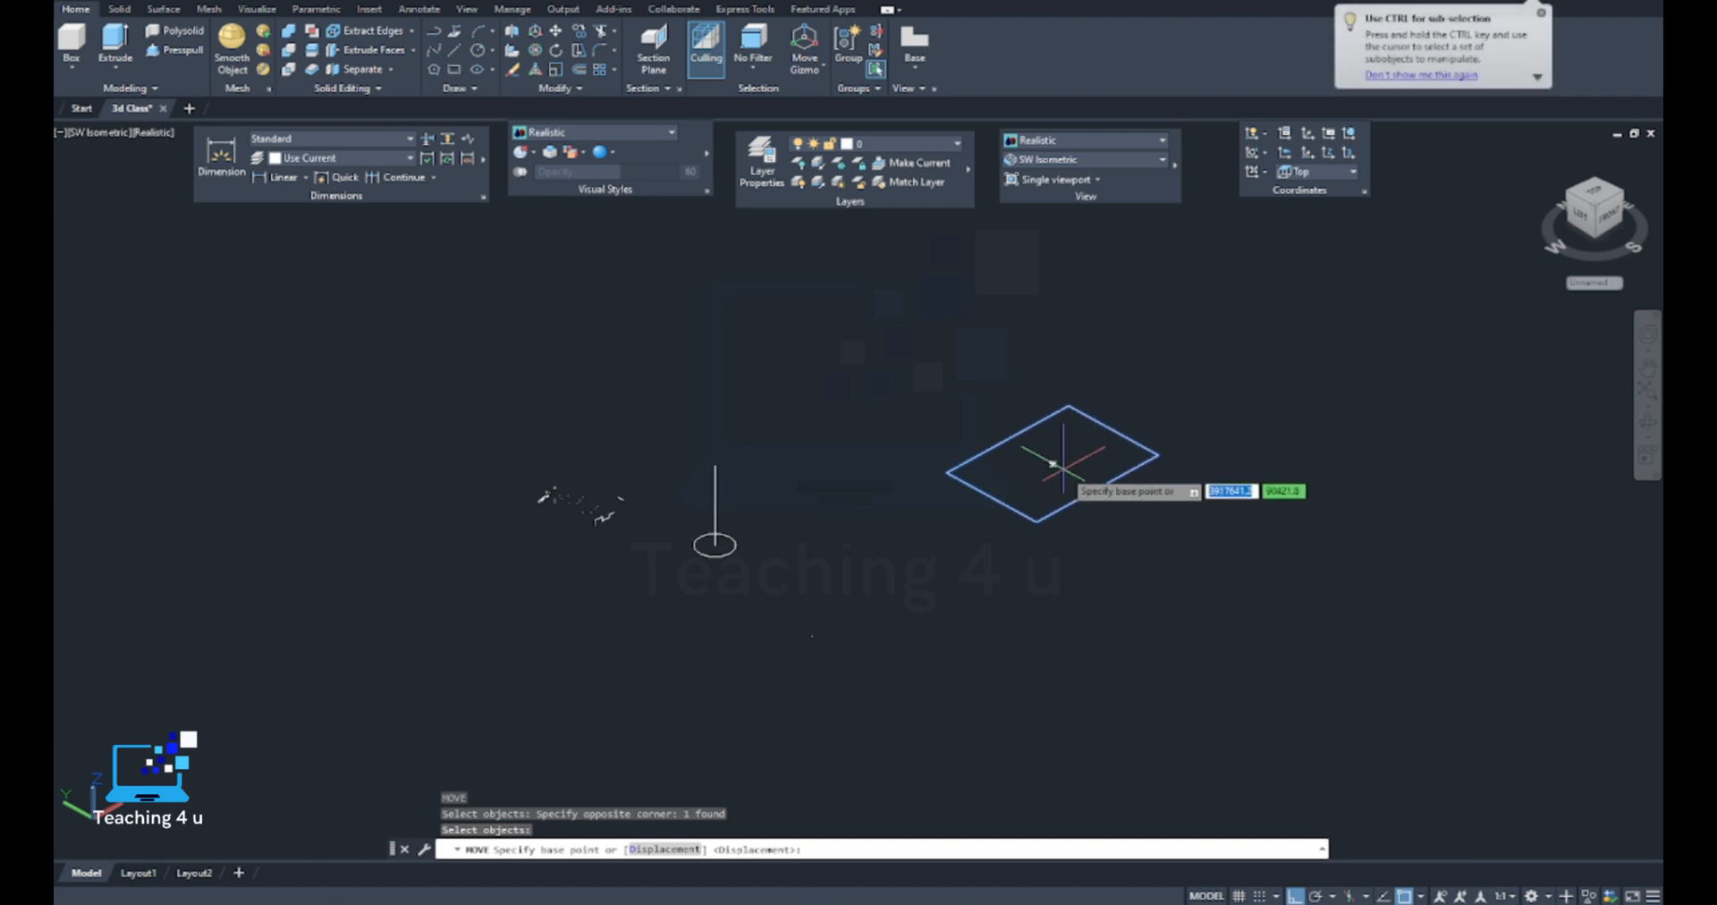
{"action": "left_click", "coordinate": [1052, 463]}
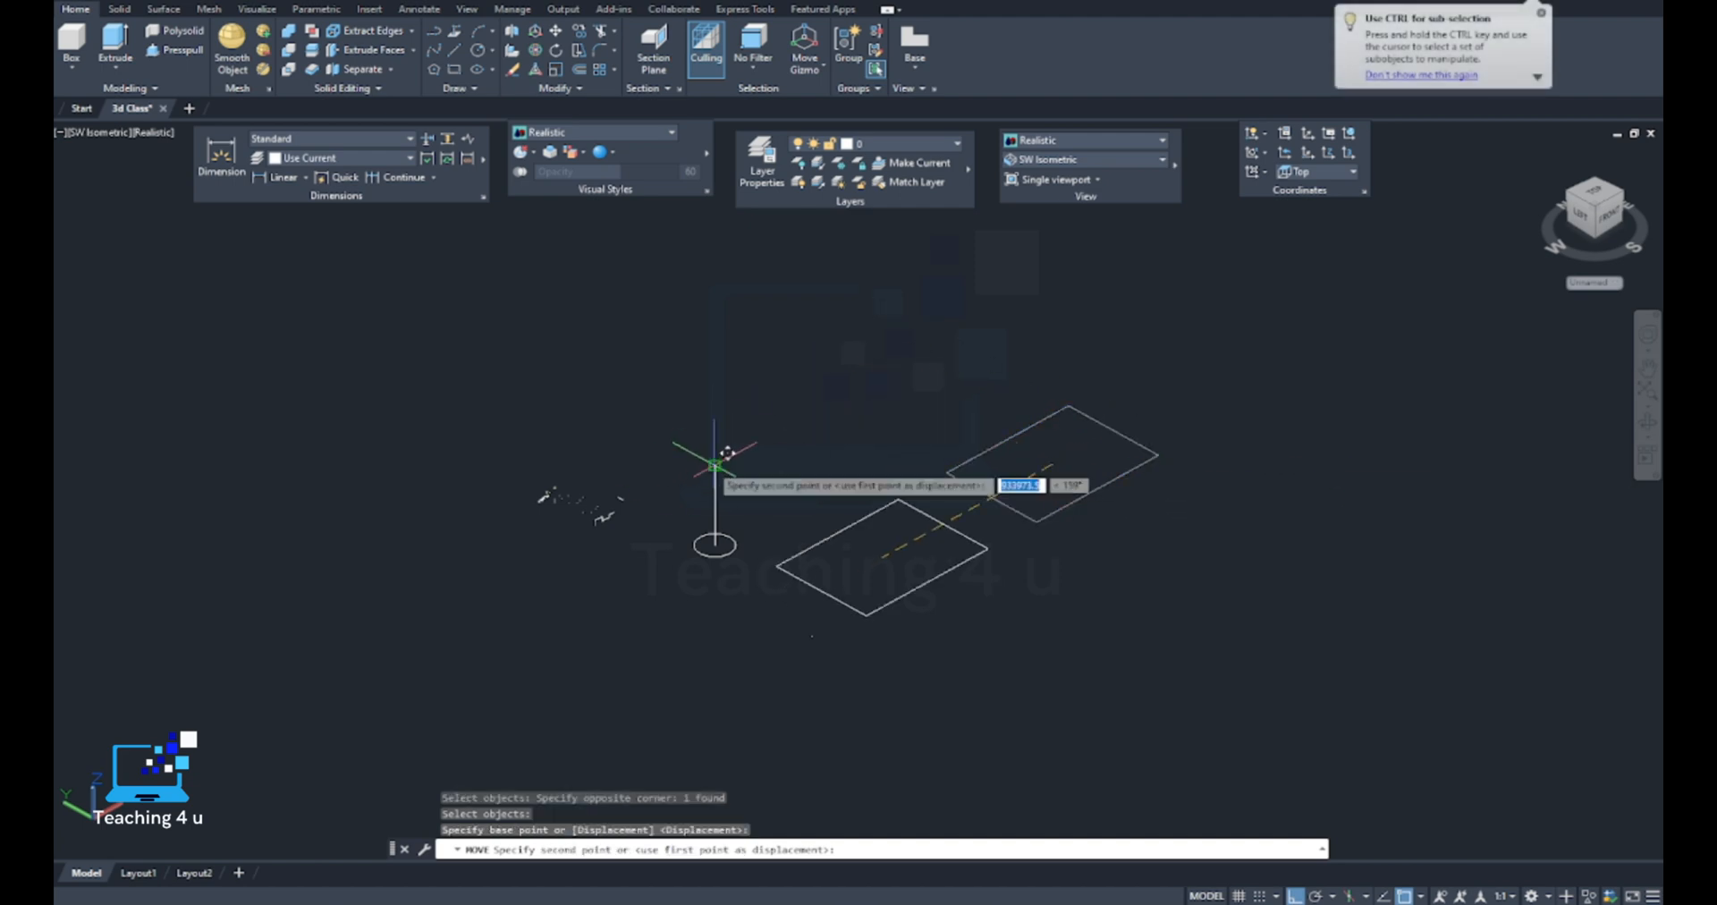
{"action": "left_click", "coordinate": [716, 465]}
Loft a solid from the circle to the rectangle above it, using cross sections only
{"action": "scroll", "coordinate": [706, 495], "scroll_direction": "up", "scroll_amount": 3}
{"action": "middle_click_drag", "start_coordinate": [706, 495], "coordinate": [685, 537]}
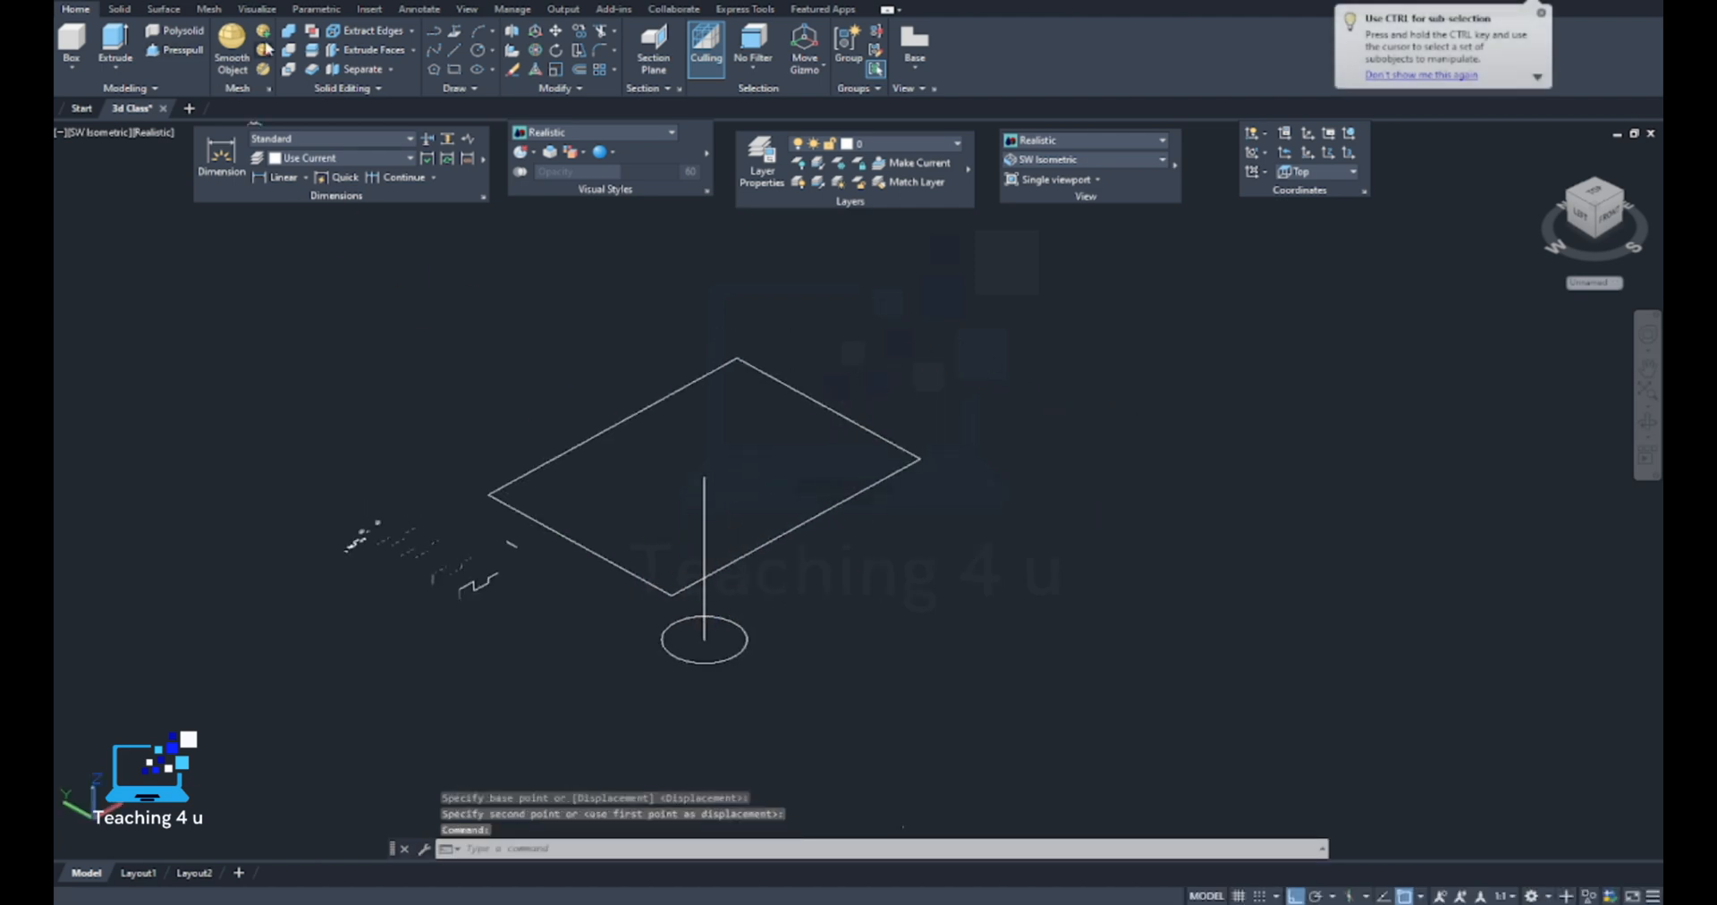
{"action": "key", "text": "Escape"}
{"action": "key", "text": "Escape"}
{"action": "type", "text": "LOF"}
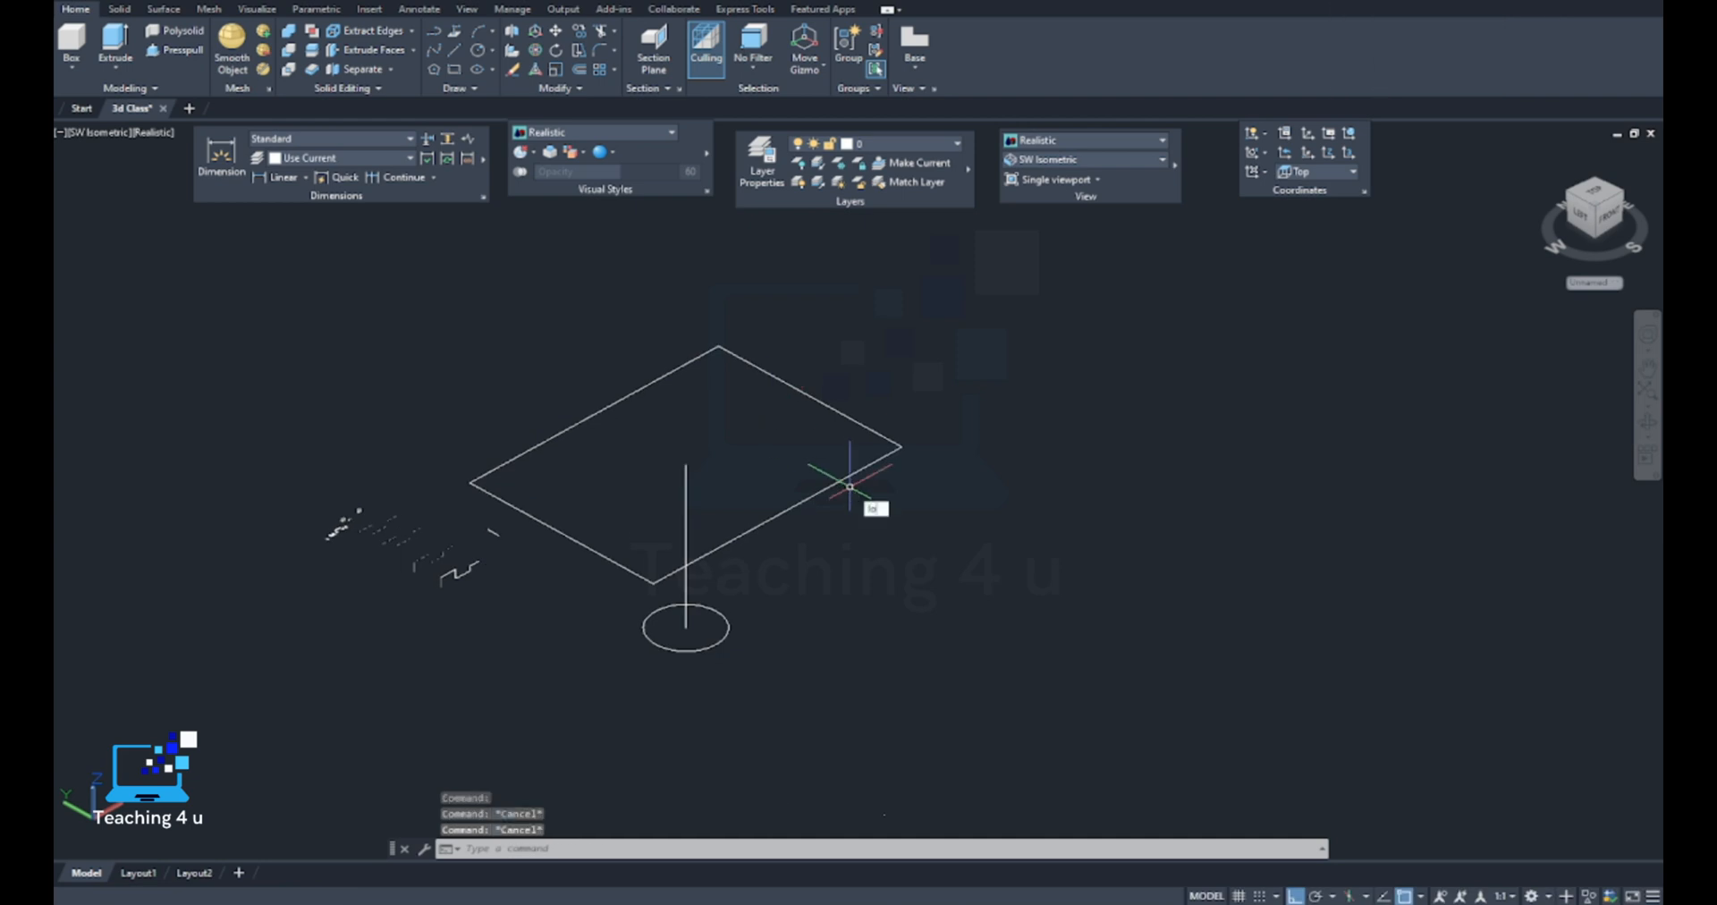
{"action": "type", "text": "T"}
{"action": "left_click", "coordinate": [900, 526]}
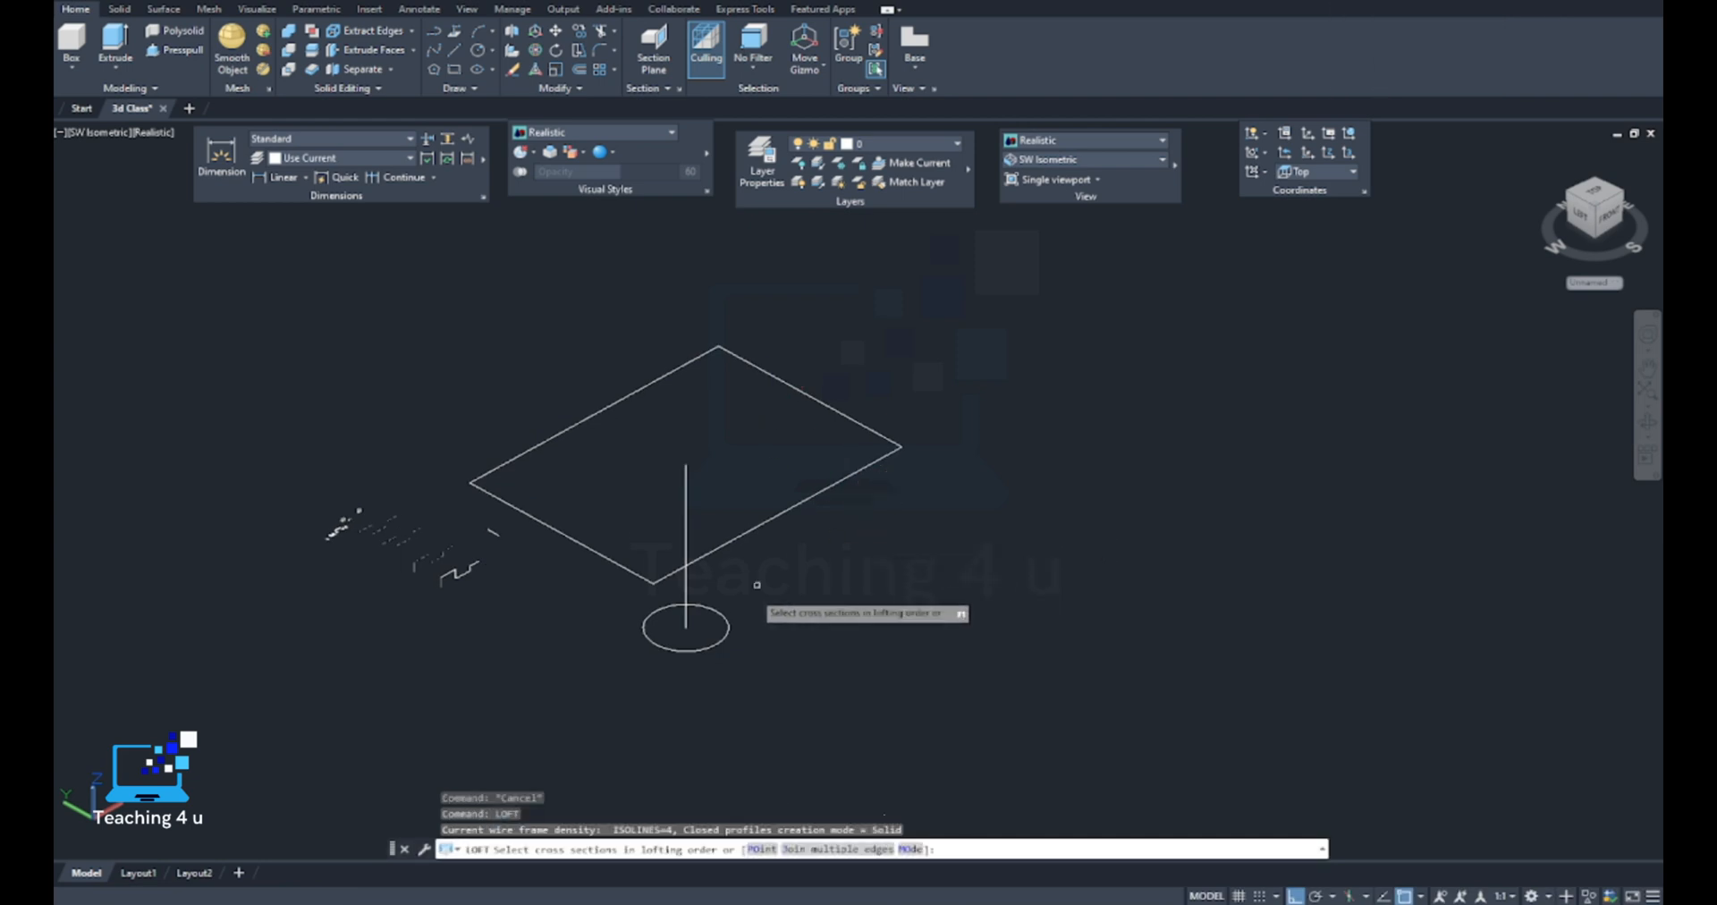
{"action": "left_click", "coordinate": [722, 640]}
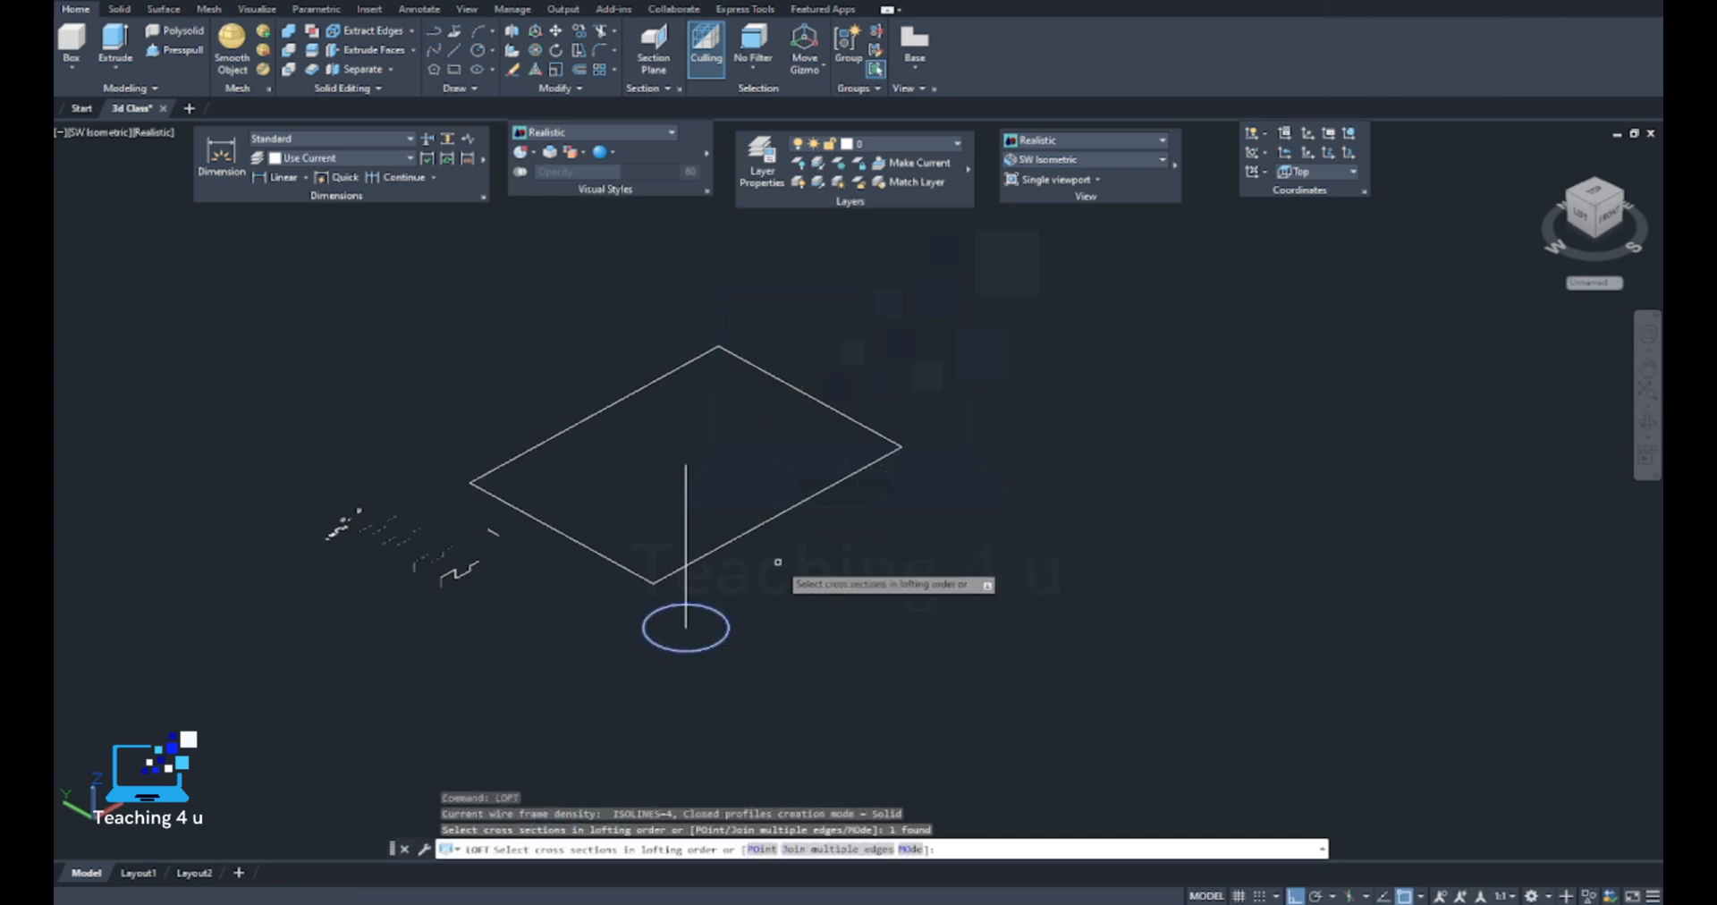
{"action": "left_click", "coordinate": [842, 478]}
{"action": "key", "text": "Return"}
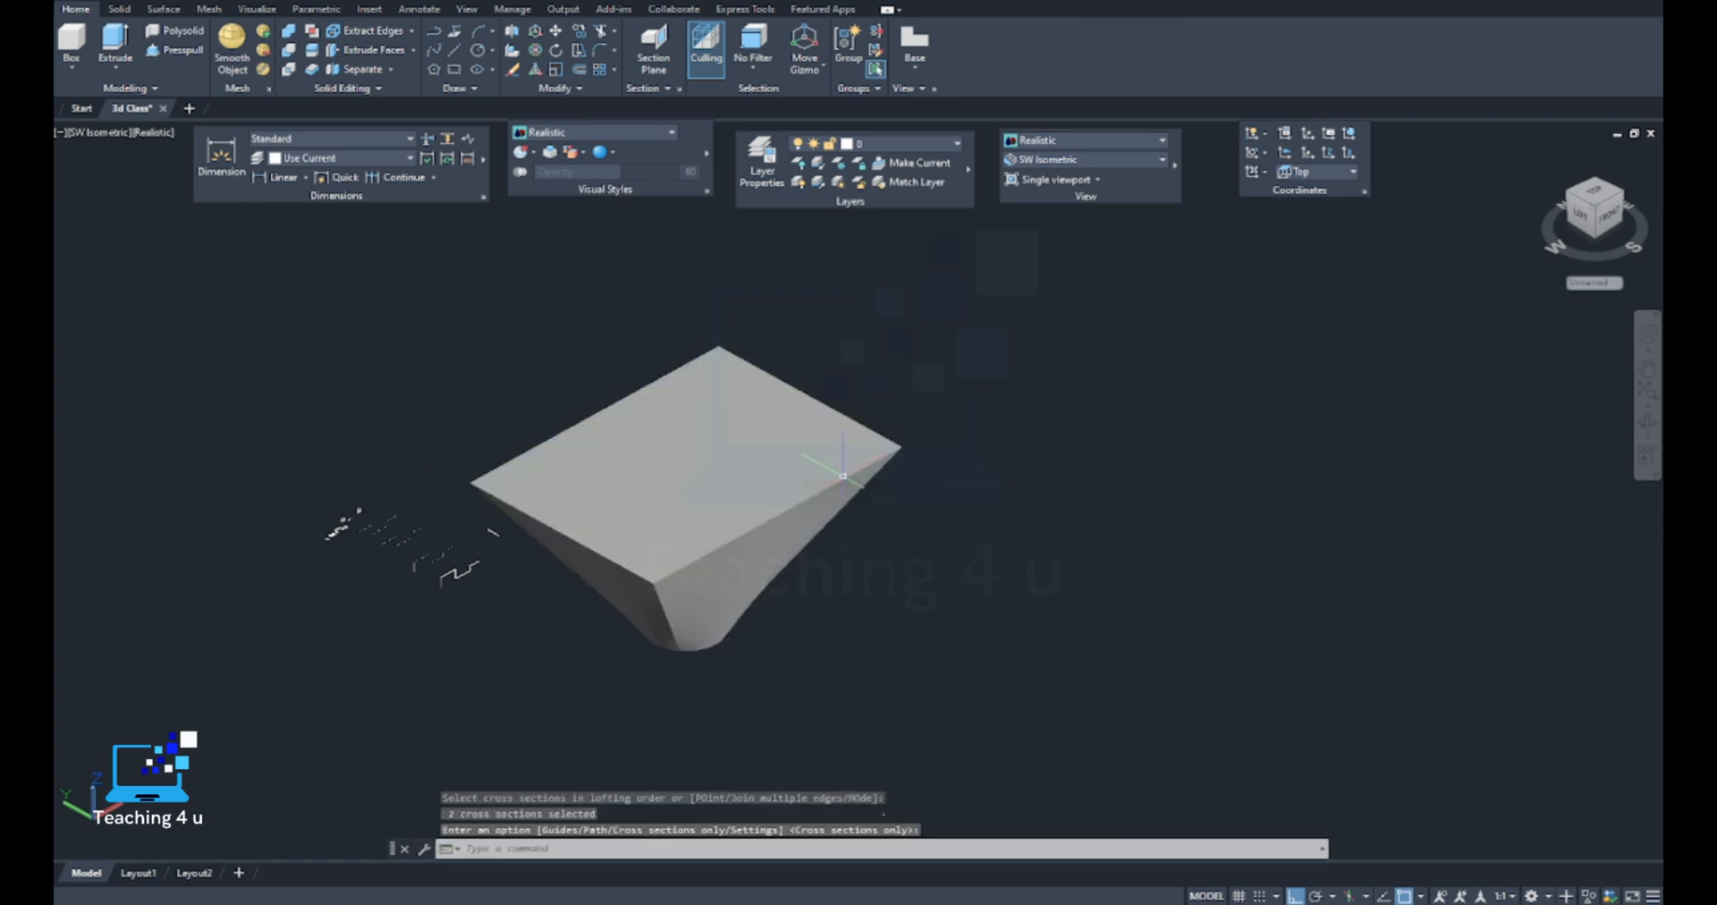
Examine the circle-to-rectangle lofted solid from several angles and distances
{"action": "scroll", "coordinate": [763, 583], "scroll_direction": "up", "scroll_amount": 5}
{"action": "middle_click_drag", "start_coordinate": [763, 583], "coordinate": [848, 408], "text": "shift"}
{"action": "scroll", "coordinate": [755, 464], "scroll_direction": "down", "scroll_amount": 5}
{"action": "scroll", "coordinate": [690, 460], "scroll_direction": "up", "scroll_amount": 5}
{"action": "left_click", "coordinate": [850, 408]}
{"action": "key", "text": "Escape"}
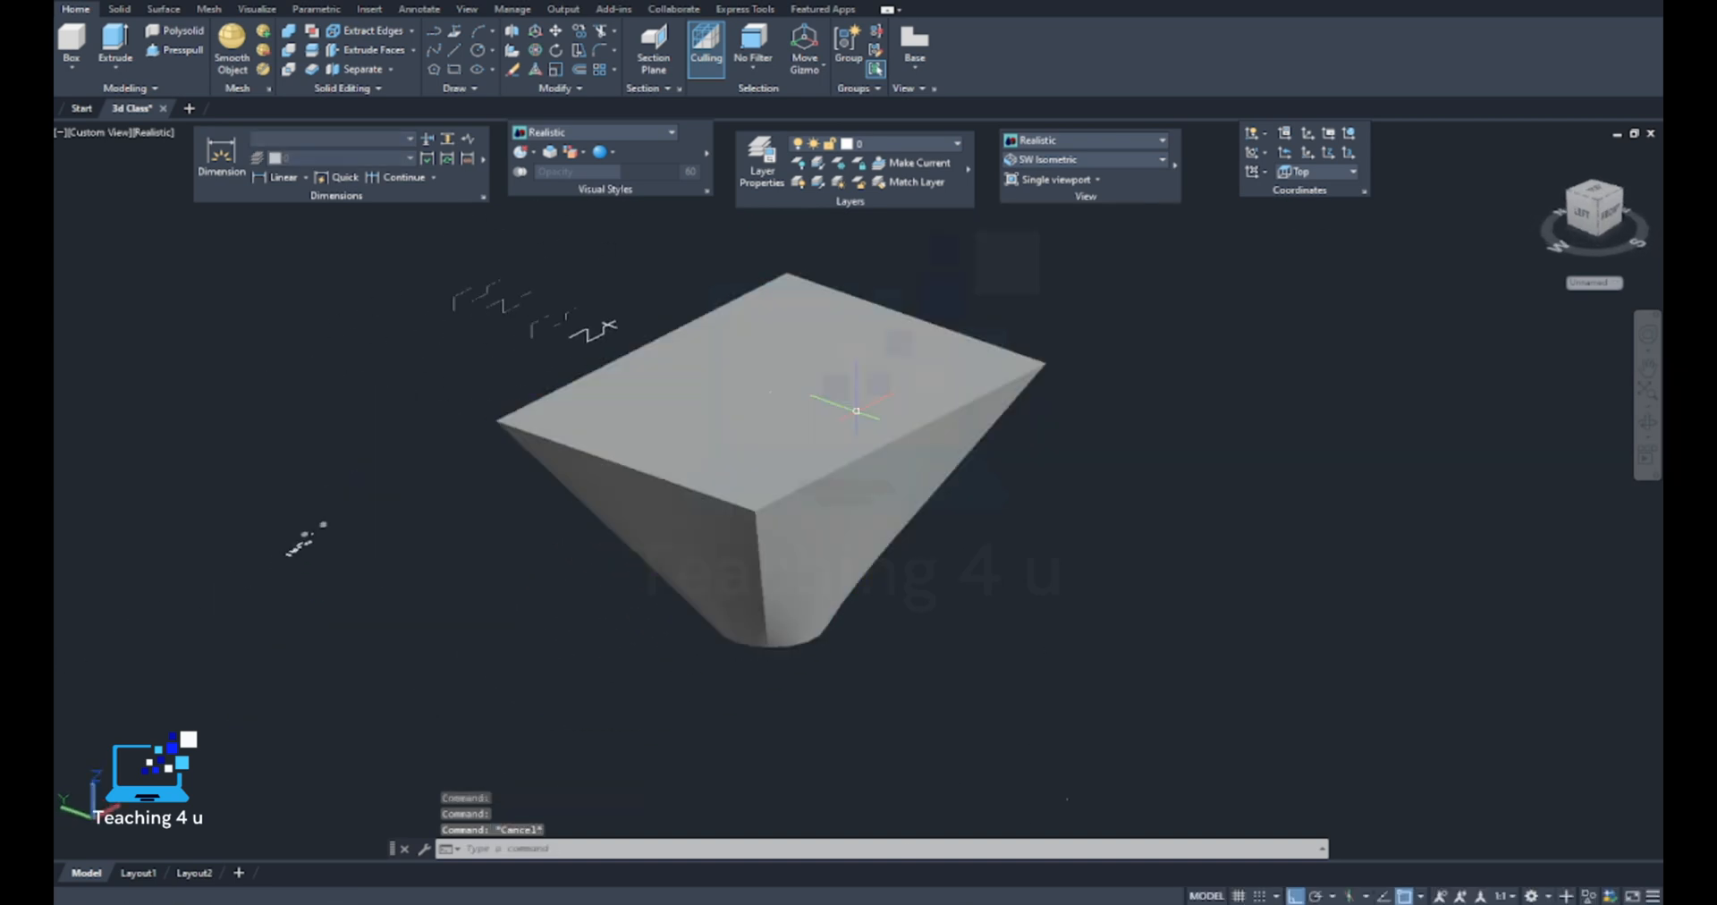
{"action": "scroll", "coordinate": [863, 461], "scroll_direction": "down", "scroll_amount": 5}
{"action": "left_click", "coordinate": [866, 473]}
{"action": "key", "text": "Escape"}
{"action": "scroll", "coordinate": [787, 504], "scroll_direction": "up", "scroll_amount": 5}
{"action": "middle_click_drag", "start_coordinate": [705, 506], "coordinate": [871, 556], "text": "shift"}
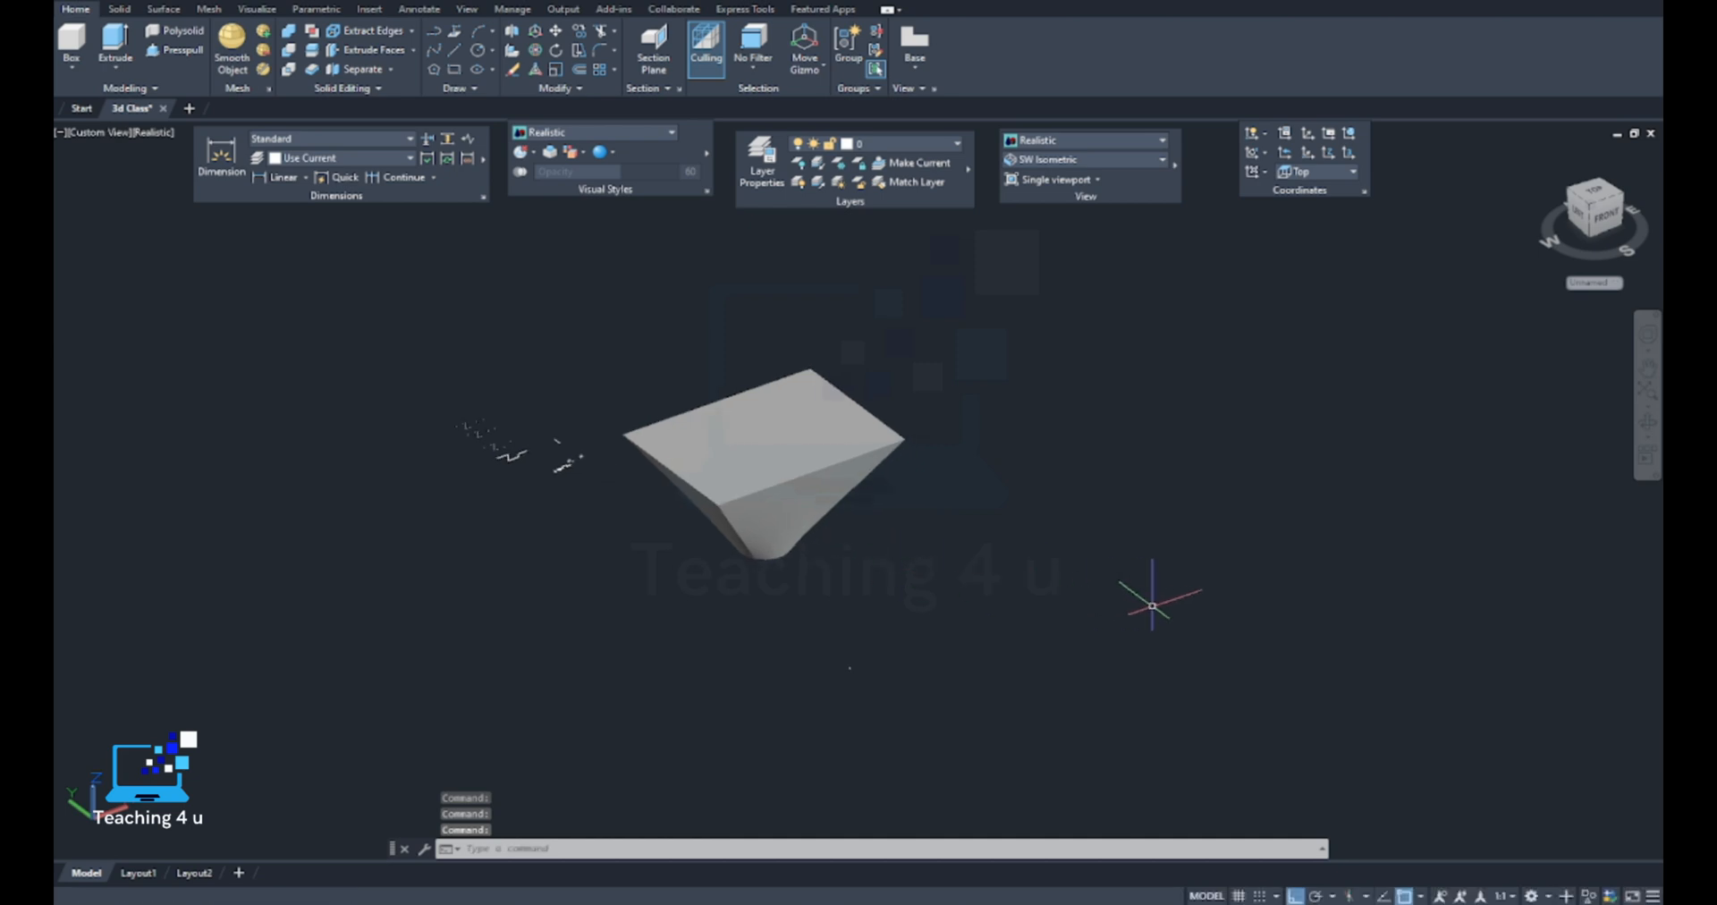
Draw a circle of about 115,000 radius on the Top plane, in the empty area beside the lofted solid
{"action": "type", "text": "c"}
{"action": "key", "text": "Return"}
{"action": "left_click", "coordinate": [1153, 570]}
{"action": "left_click", "coordinate": [1187, 597]}
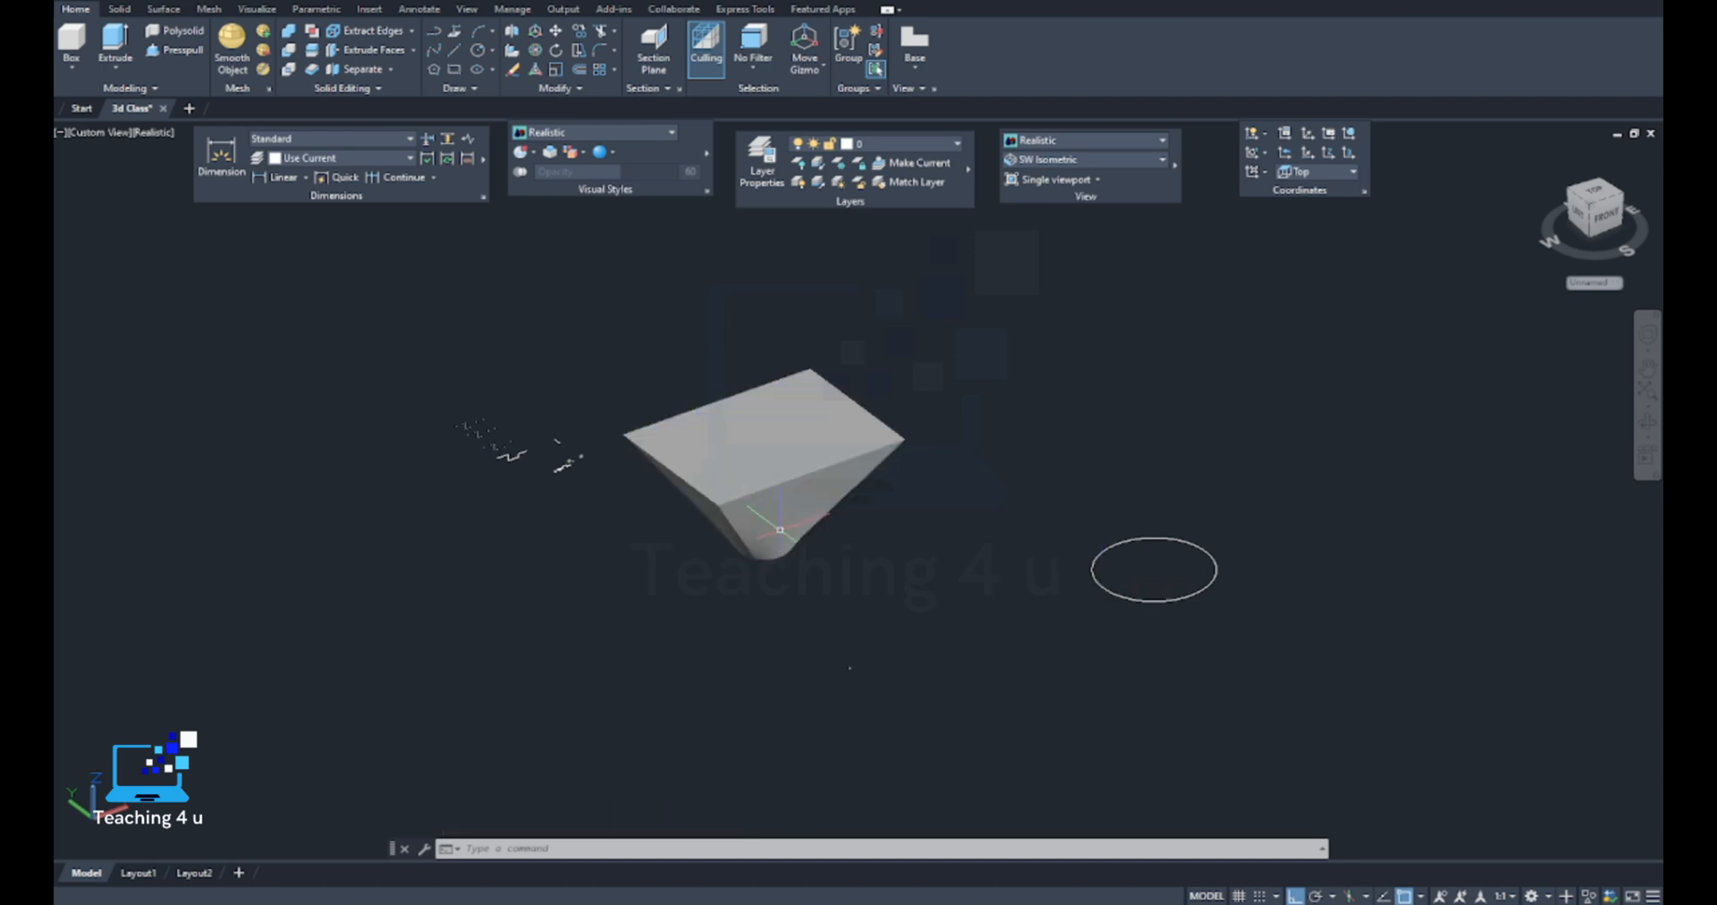
Draw a vertical line upward from the new circle's centre, slightly longer than the circle's diameter
{"action": "type", "text": "l"}
{"action": "scroll", "coordinate": [1150, 568], "scroll_direction": "down", "scroll_amount": 4}
{"action": "key", "text": "Return"}
{"action": "left_click", "coordinate": [1161, 565]}
{"action": "left_click", "coordinate": [1164, 502]}
{"action": "scroll", "coordinate": [1162, 516], "scroll_direction": "up", "scroll_amount": 5}
{"action": "key", "text": "Return"}
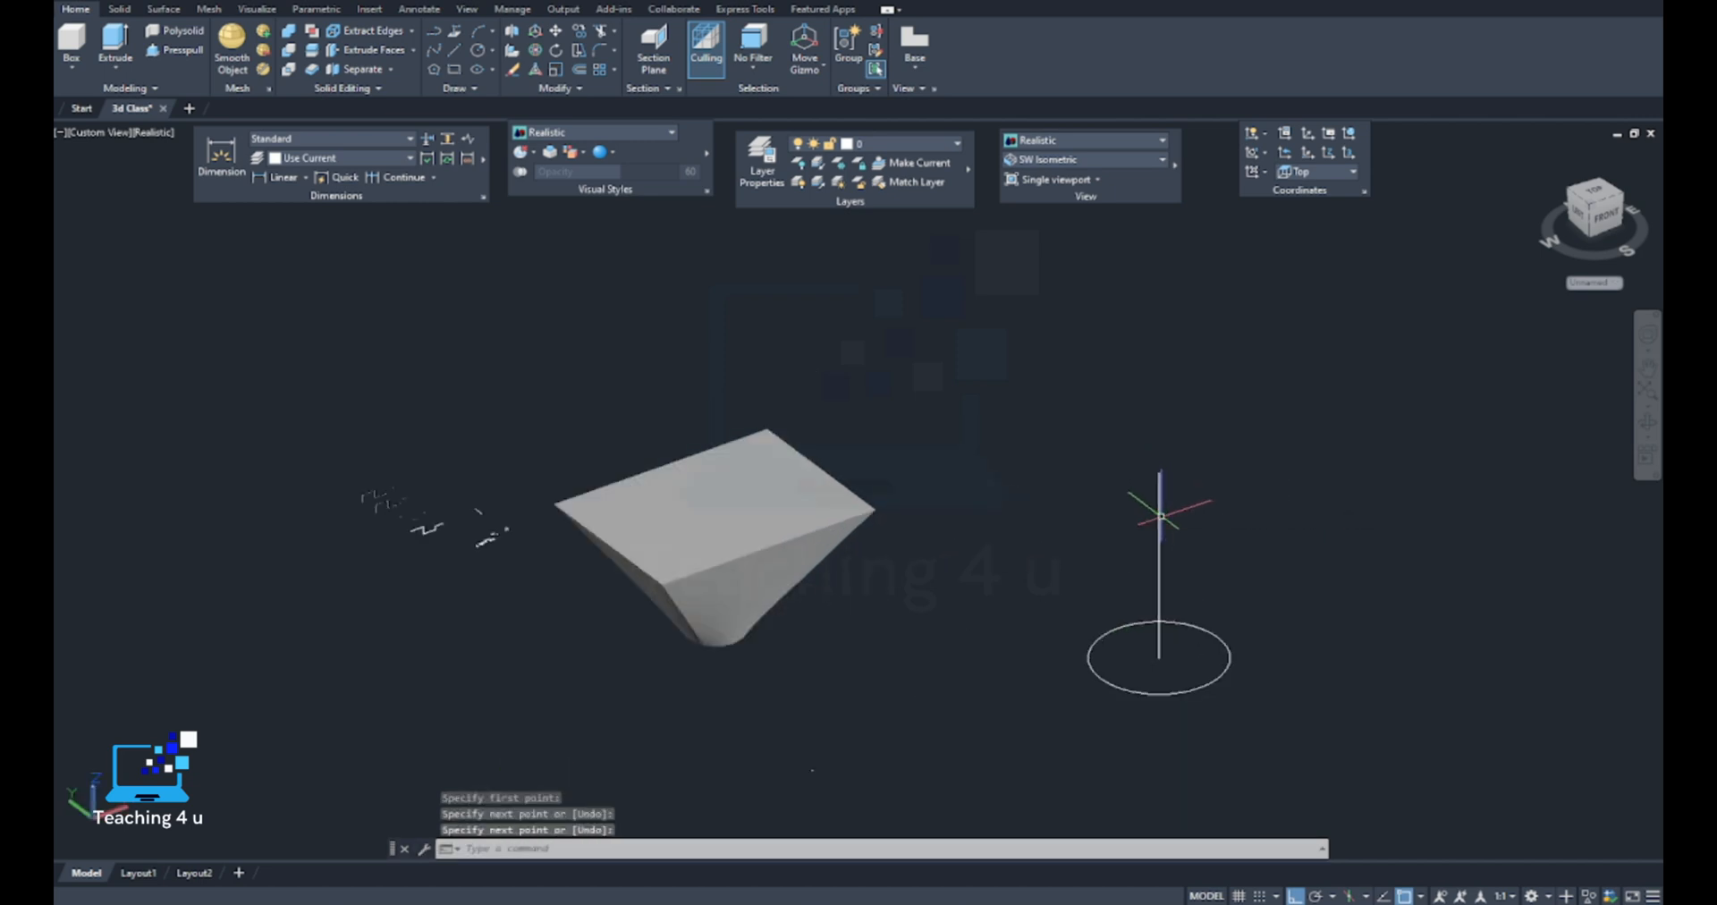
Draw a smaller circle, a little over half the base circle's radius, centred on the vertical line's upper end
{"action": "type", "text": "c"}
{"action": "key", "text": "Return"}
{"action": "left_click", "coordinate": [1160, 473]}
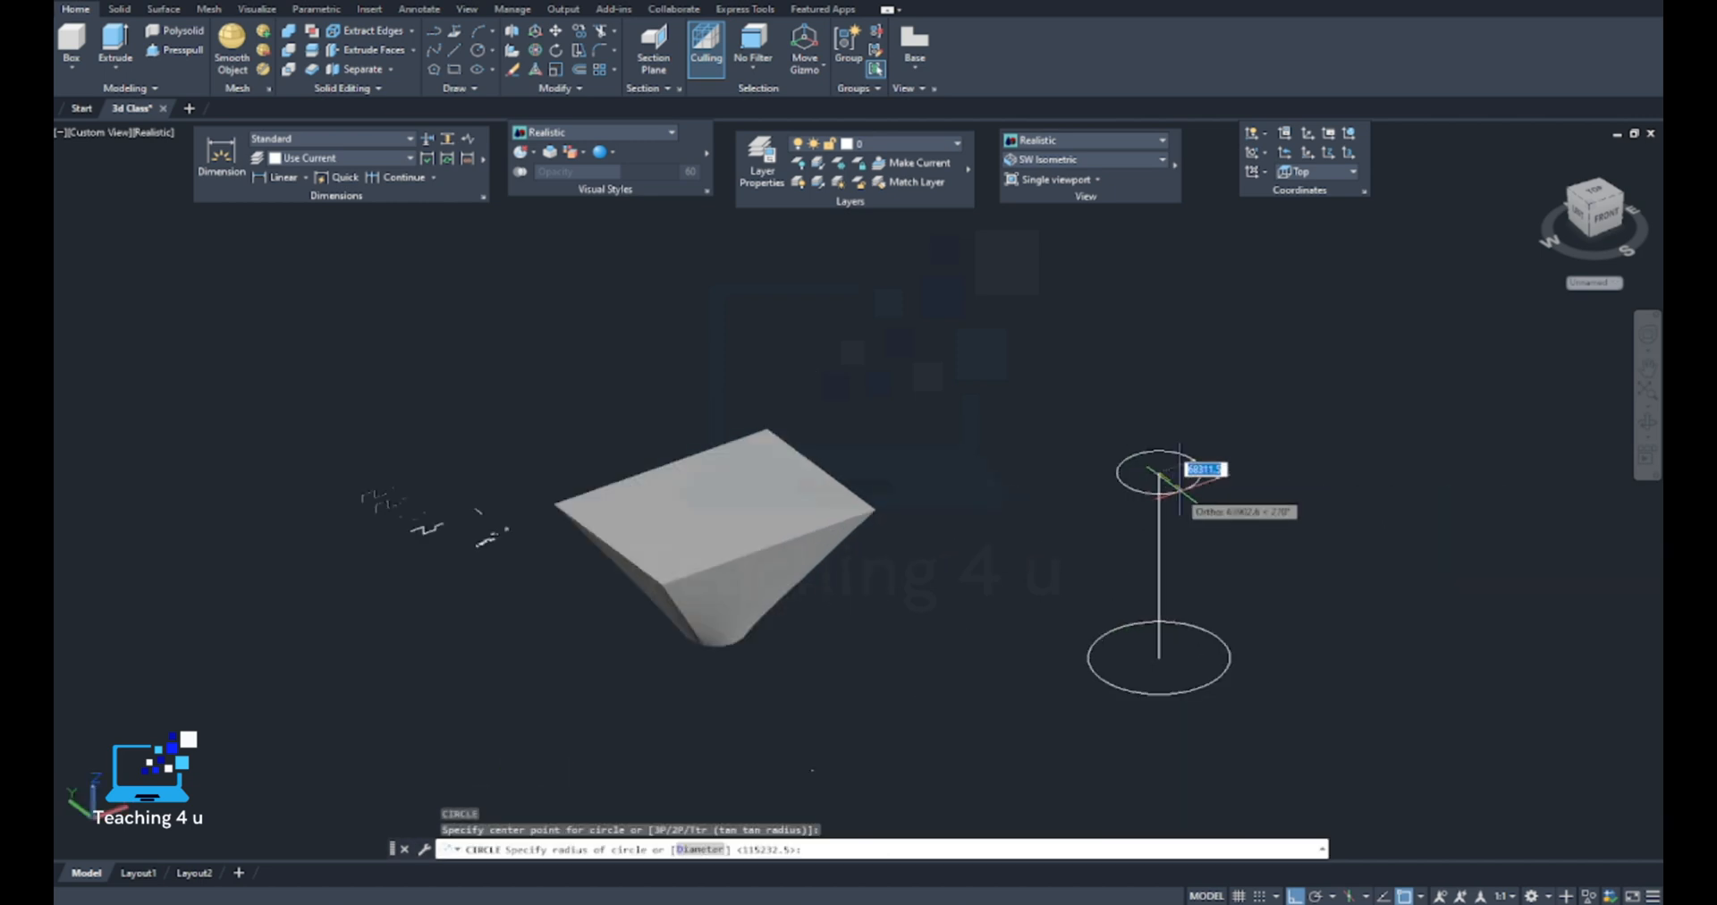
{"action": "left_click", "coordinate": [1185, 486]}
Loft a tapered solid from the large base circle to the smaller upper circle, using cross sections only
{"action": "middle_click_drag", "start_coordinate": [1210, 515], "coordinate": [1124, 495]}
{"action": "type", "text": "loft"}
{"action": "key", "text": "Return"}
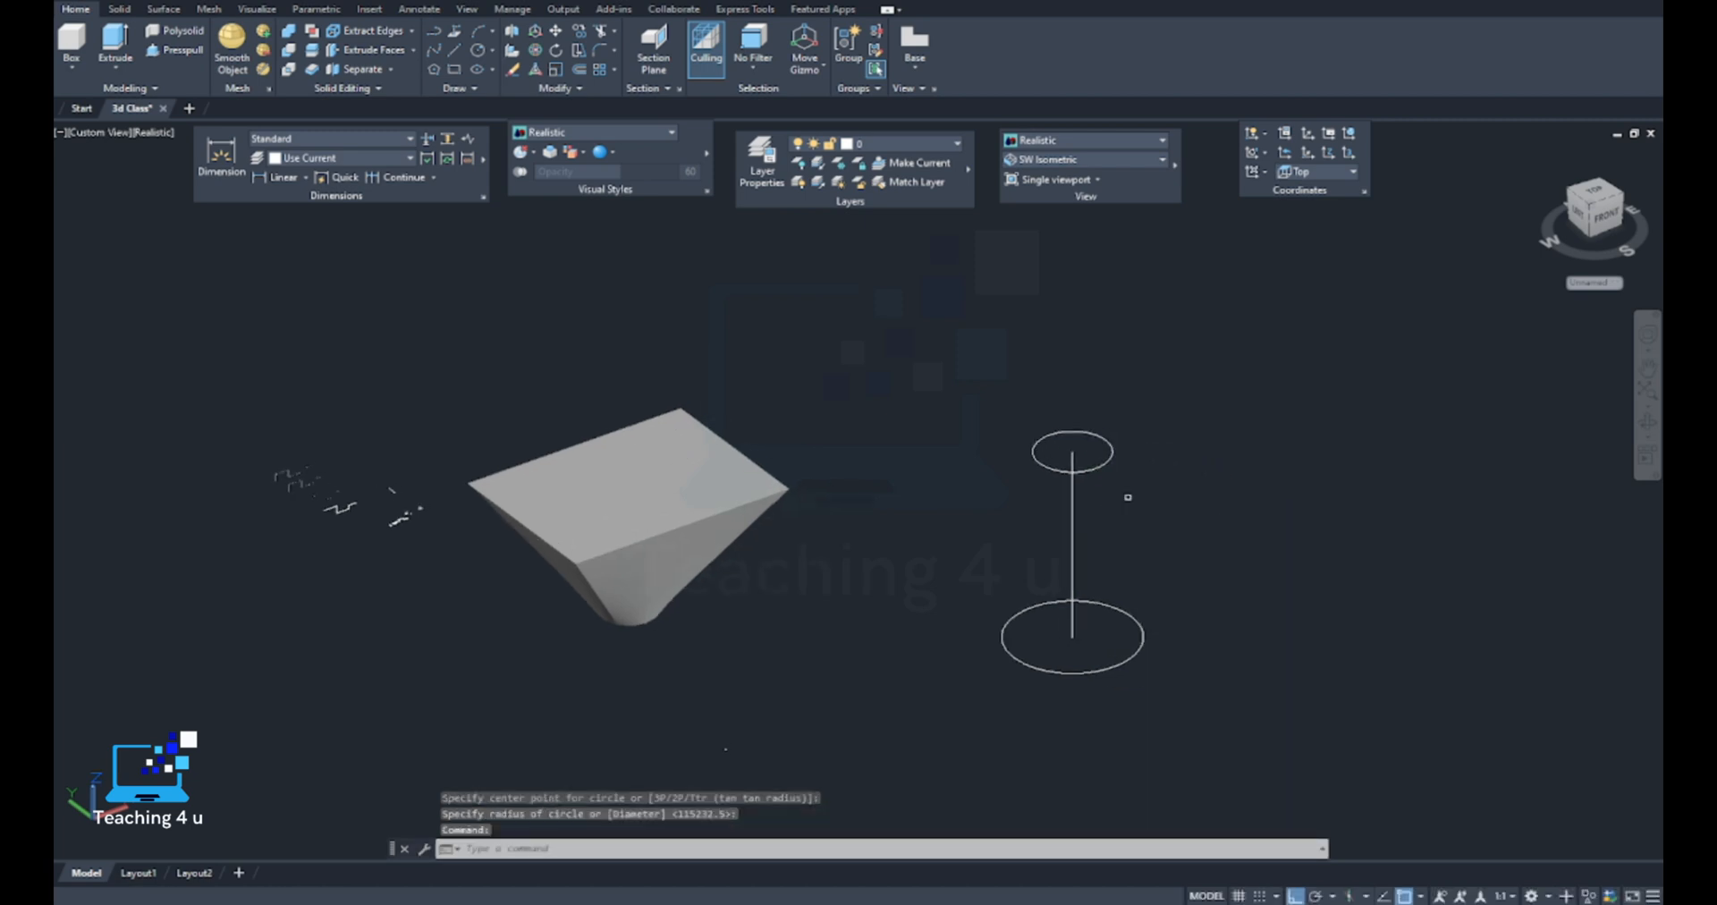
{"action": "left_click", "coordinate": [1132, 659]}
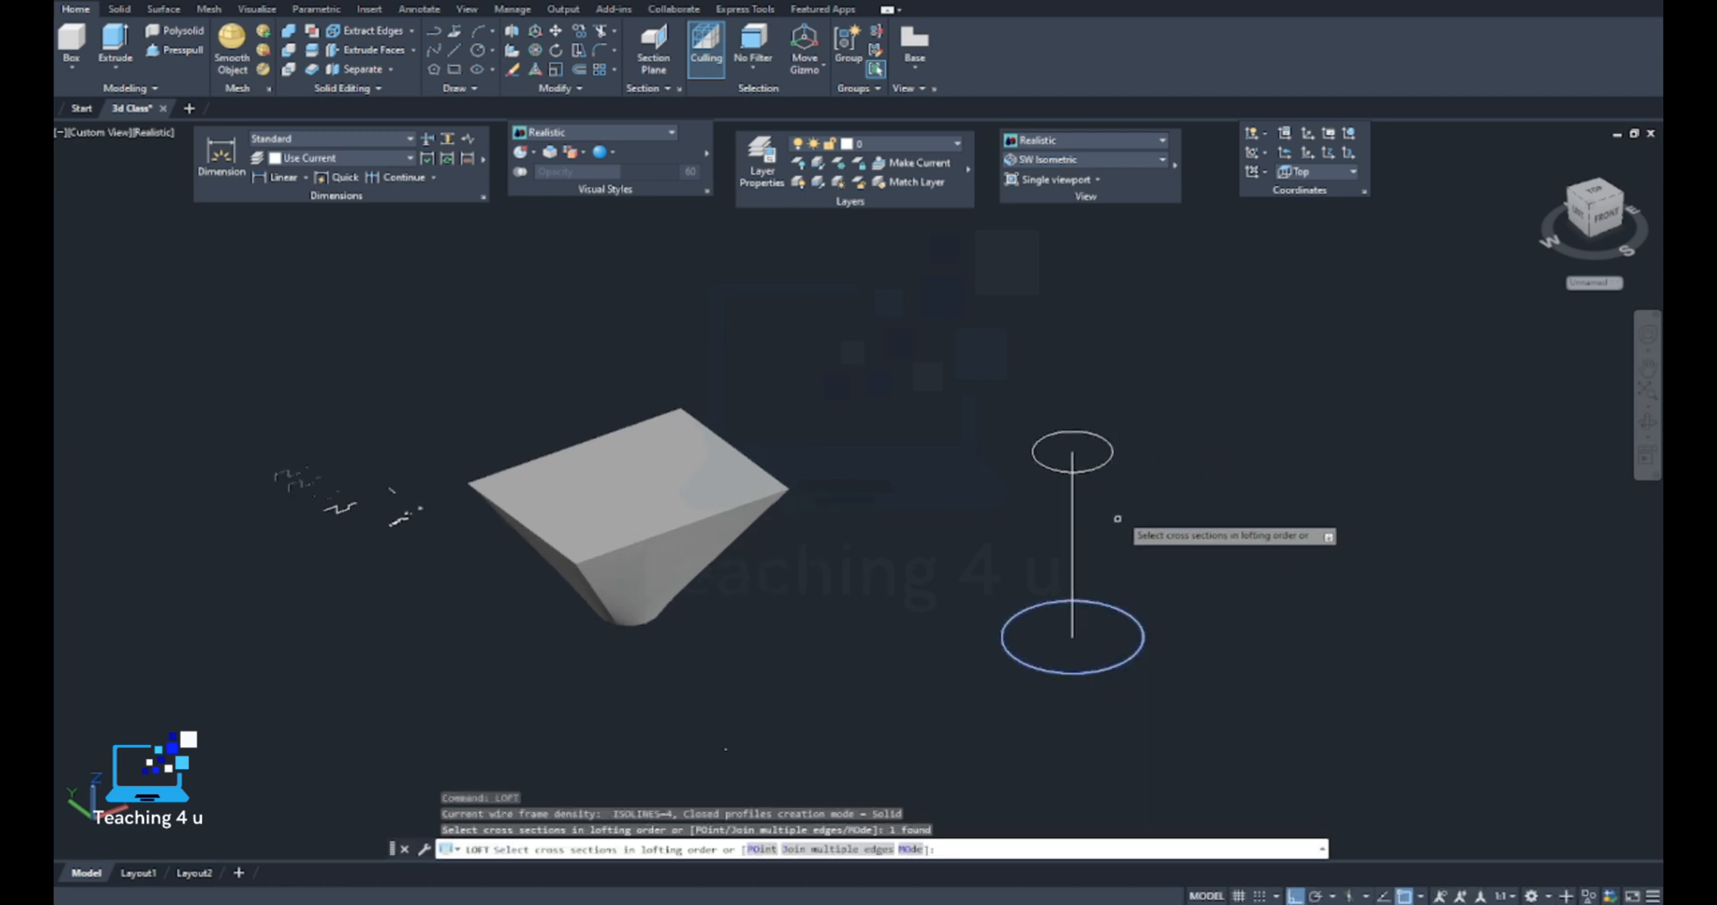
{"action": "left_click", "coordinate": [1109, 463]}
{"action": "key", "text": "Return"}
{"action": "middle_click_drag", "start_coordinate": [1157, 510], "coordinate": [1009, 684], "text": "shift"}
{"action": "scroll", "coordinate": [1006, 513], "scroll_direction": "down", "scroll_amount": 4}
{"action": "middle_click_drag", "start_coordinate": [943, 572], "coordinate": [935, 529], "text": "shift"}
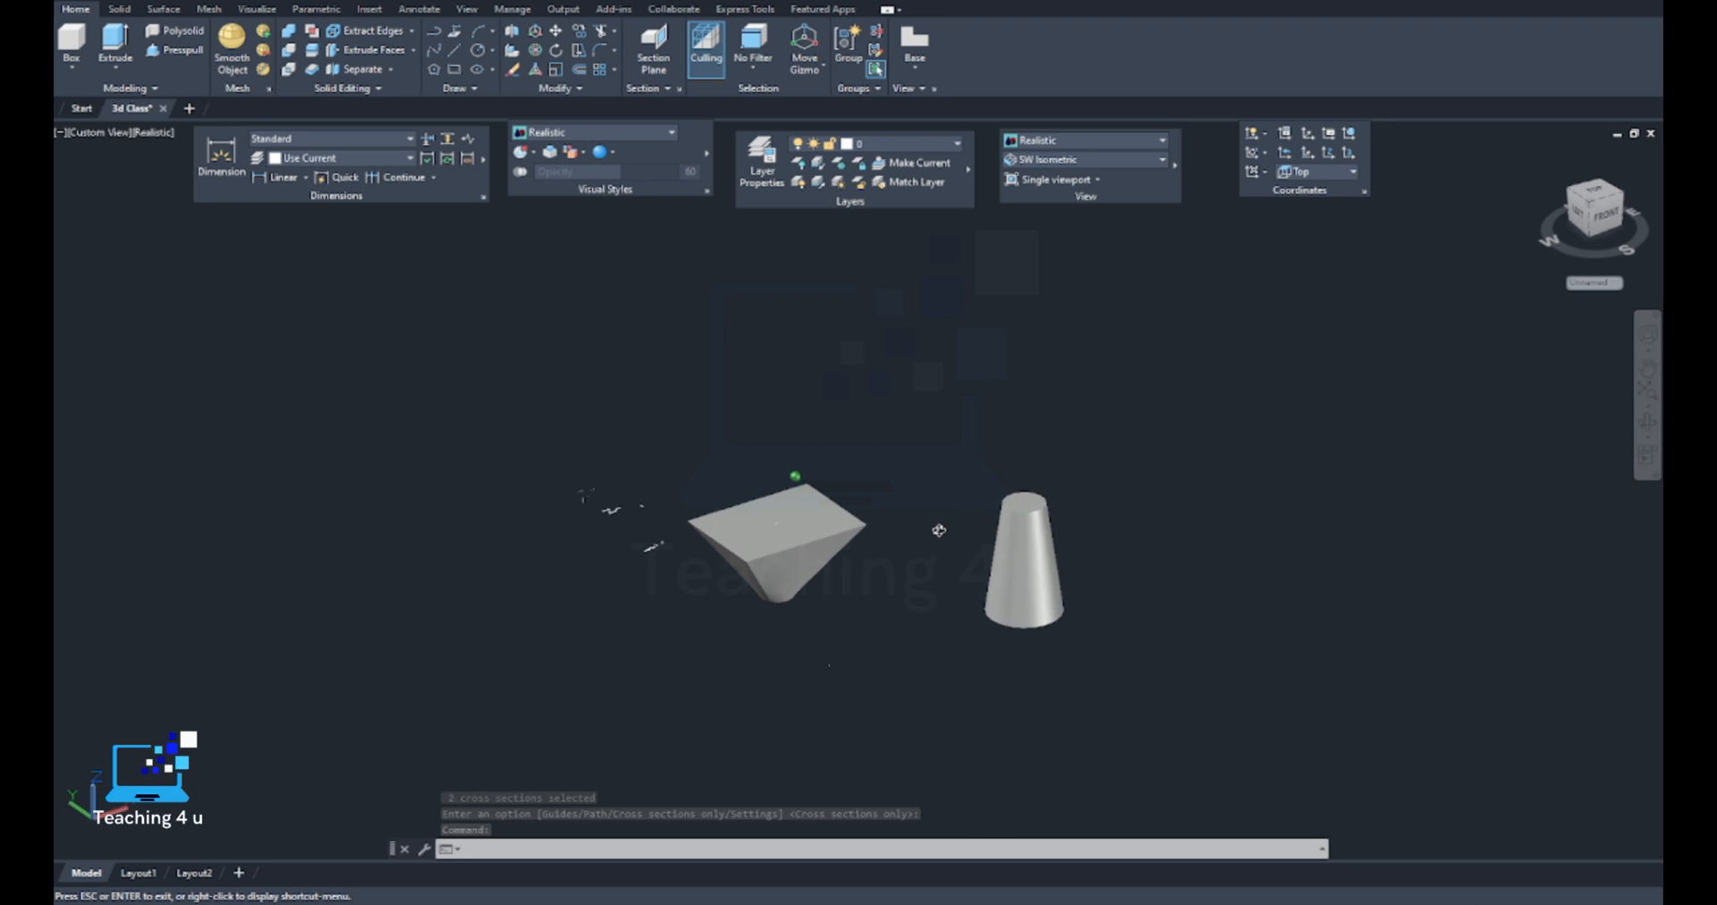
Review the two lofted solids and the earlier stepped profiles, comparing the sharp-cornered and round-cornered versions up close
{"action": "scroll", "coordinate": [936, 529], "scroll_direction": "down", "scroll_amount": 5}
{"action": "middle_click_drag", "start_coordinate": [1043, 575], "coordinate": [920, 529]}
{"action": "scroll", "coordinate": [895, 530], "scroll_direction": "up", "scroll_amount": 5}
{"action": "scroll", "coordinate": [751, 553], "scroll_direction": "up", "scroll_amount": 2}
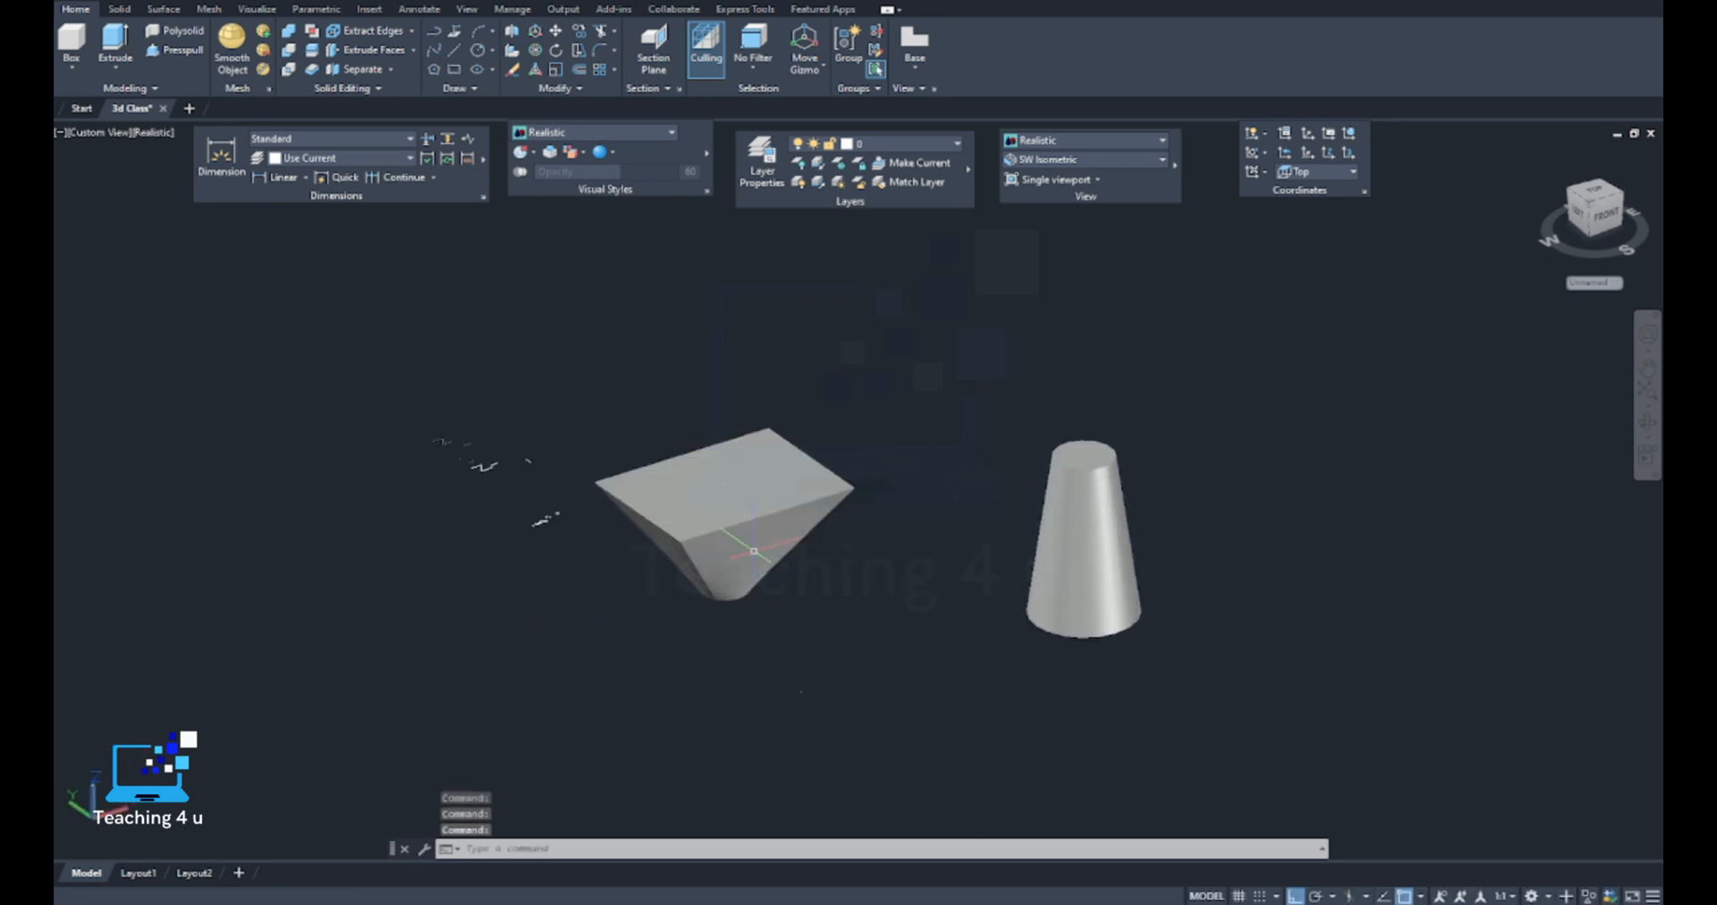
{"action": "middle_click_drag", "start_coordinate": [680, 570], "coordinate": [764, 610], "text": "shift"}
{"action": "middle_click_drag", "start_coordinate": [437, 465], "coordinate": [832, 662]}
{"action": "scroll", "coordinate": [700, 478], "scroll_direction": "up", "scroll_amount": 8}
{"action": "scroll", "coordinate": [631, 564], "scroll_direction": "up", "scroll_amount": 10}
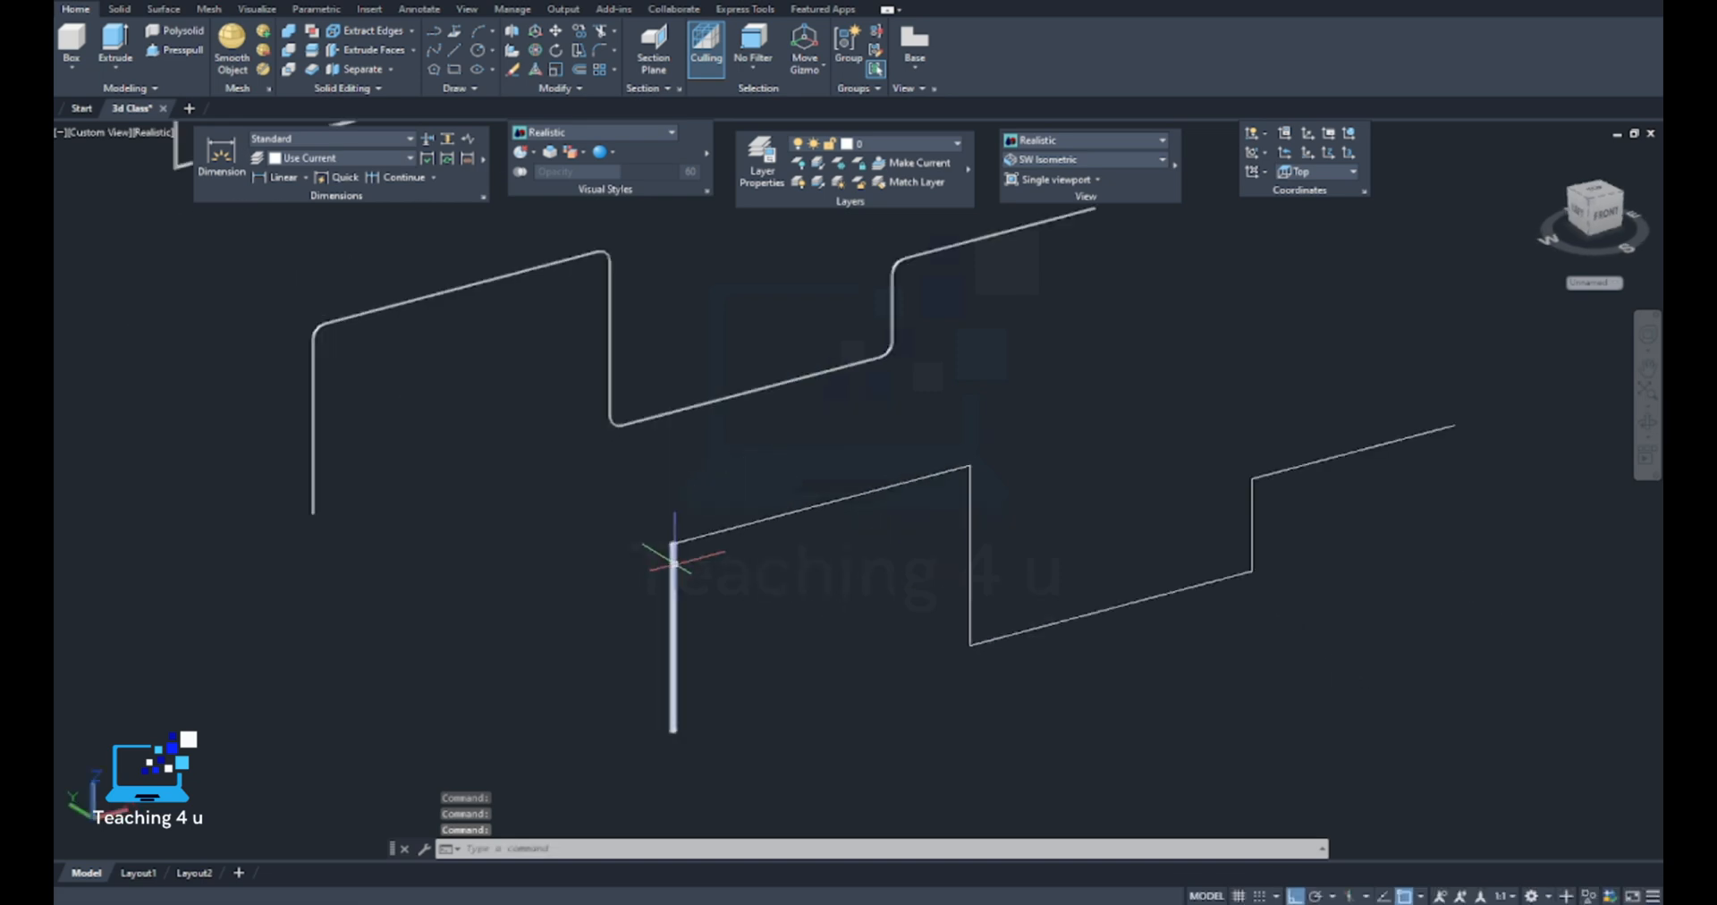
{"action": "scroll", "coordinate": [548, 486], "scroll_direction": "down", "scroll_amount": 10}
{"action": "scroll", "coordinate": [582, 475], "scroll_direction": "up", "scroll_amount": 8}
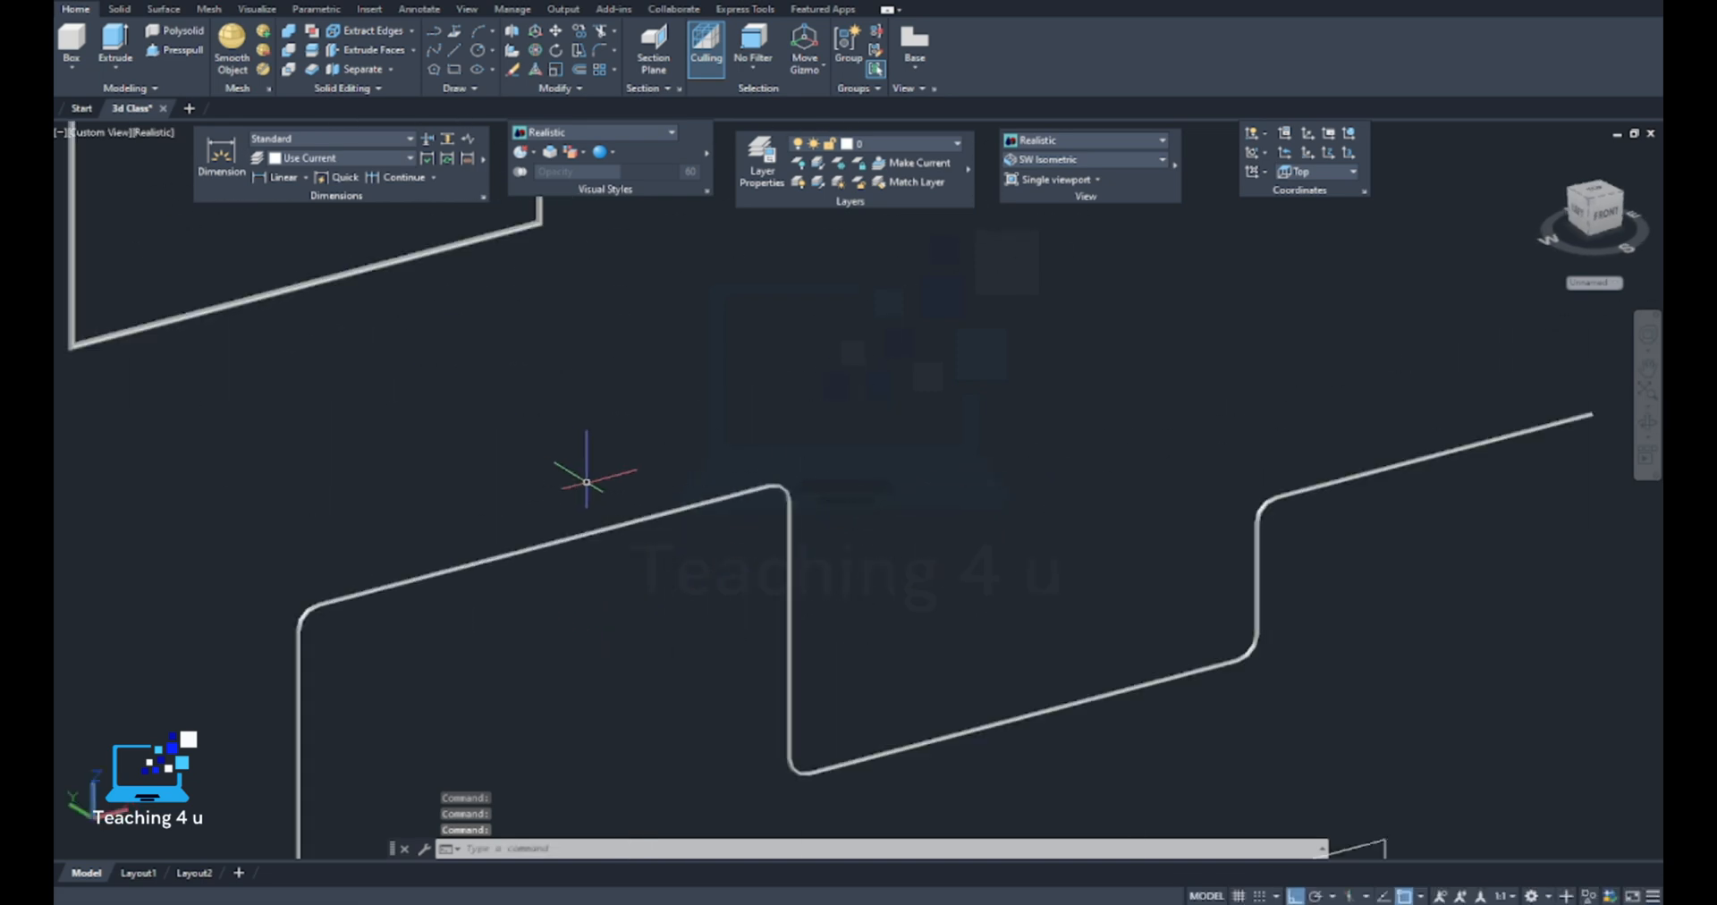
{"action": "scroll", "coordinate": [794, 479], "scroll_direction": "down", "scroll_amount": 7}
{"action": "scroll", "coordinate": [794, 479], "scroll_direction": "down", "scroll_amount": 5}
{"action": "scroll", "coordinate": [697, 416], "scroll_direction": "up", "scroll_amount": 8}
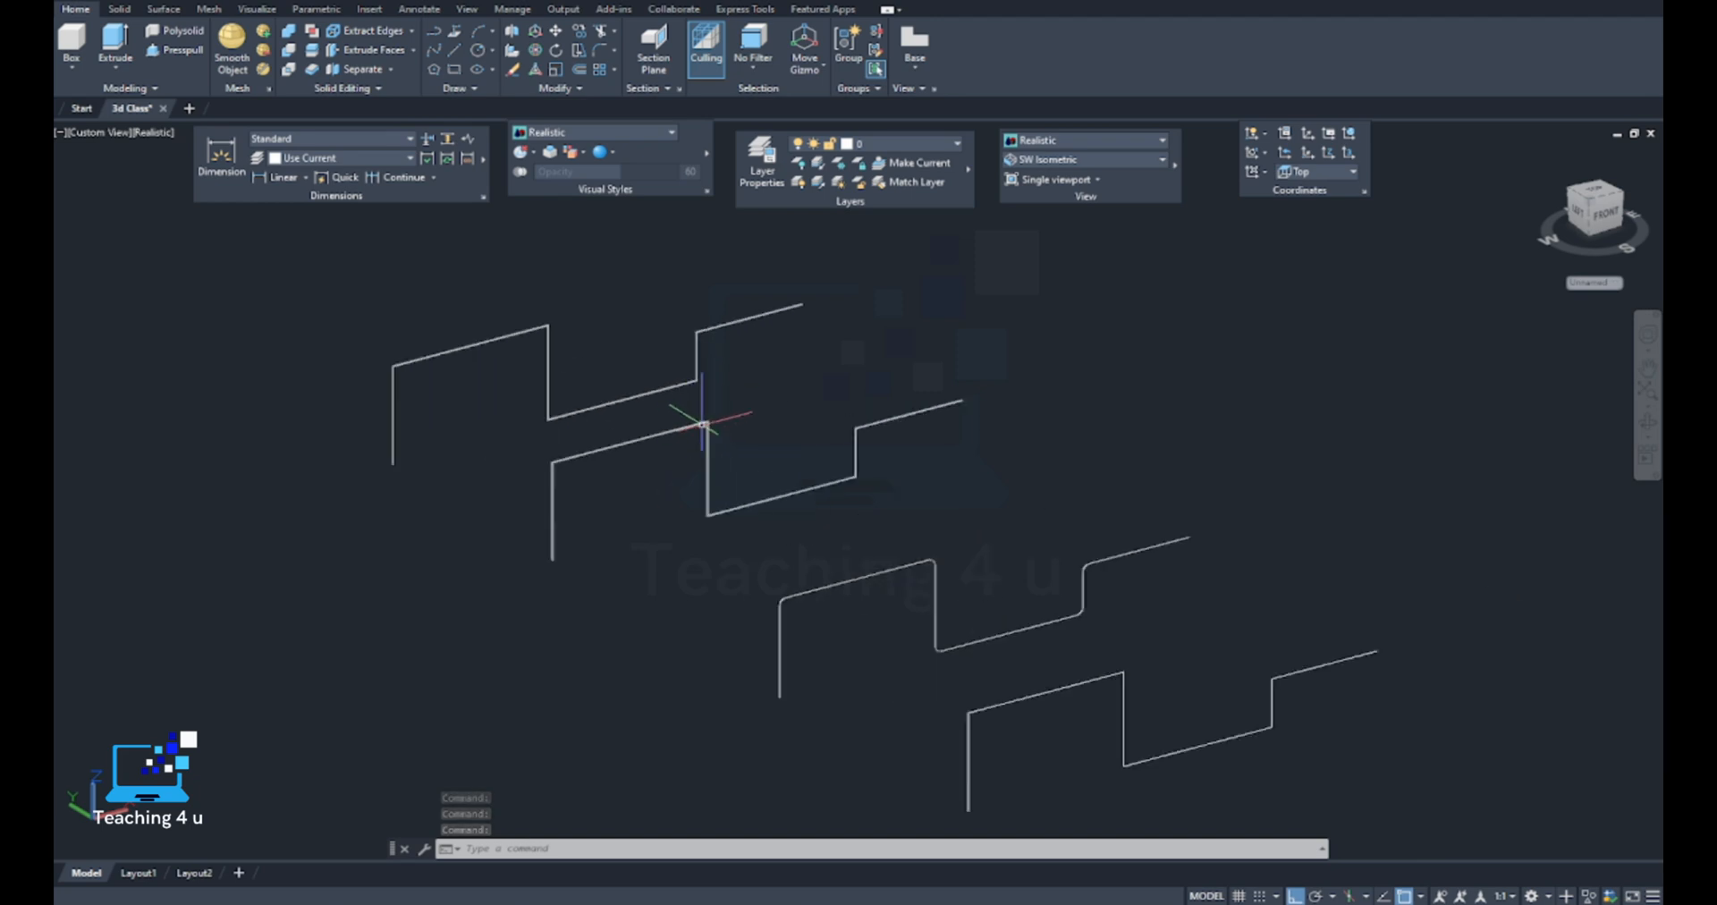
{"action": "scroll", "coordinate": [716, 416], "scroll_direction": "down", "scroll_amount": 6}
{"action": "scroll", "coordinate": [701, 486], "scroll_direction": "down", "scroll_amount": 6}
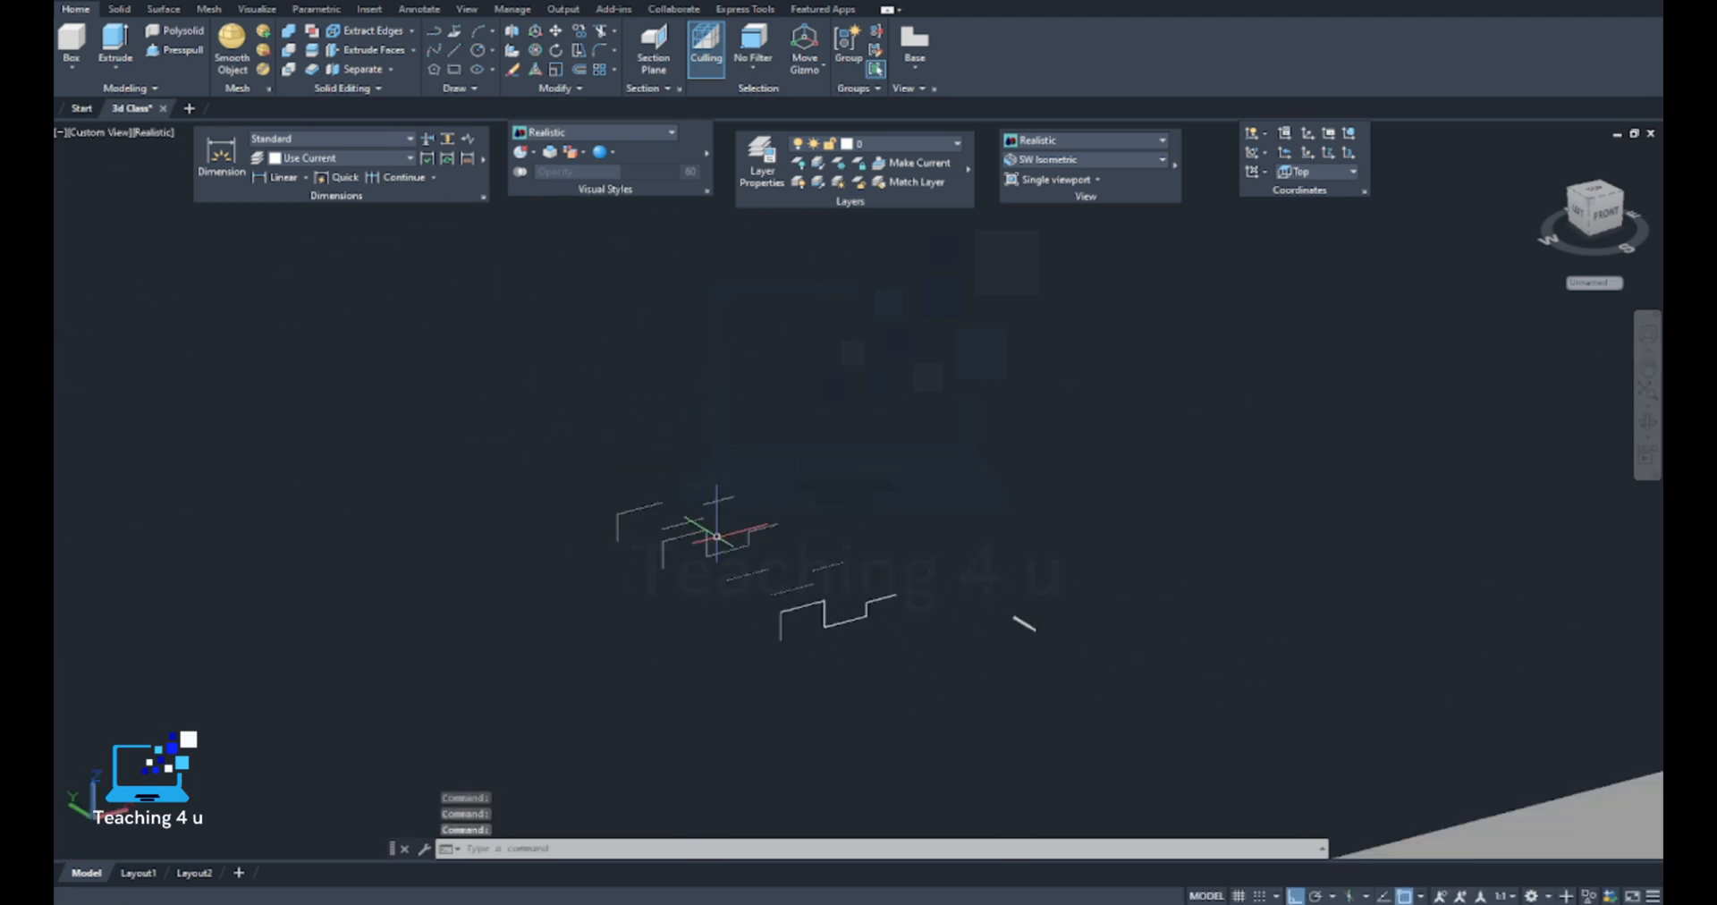
{"action": "scroll", "coordinate": [952, 567], "scroll_direction": "down", "scroll_amount": 8}
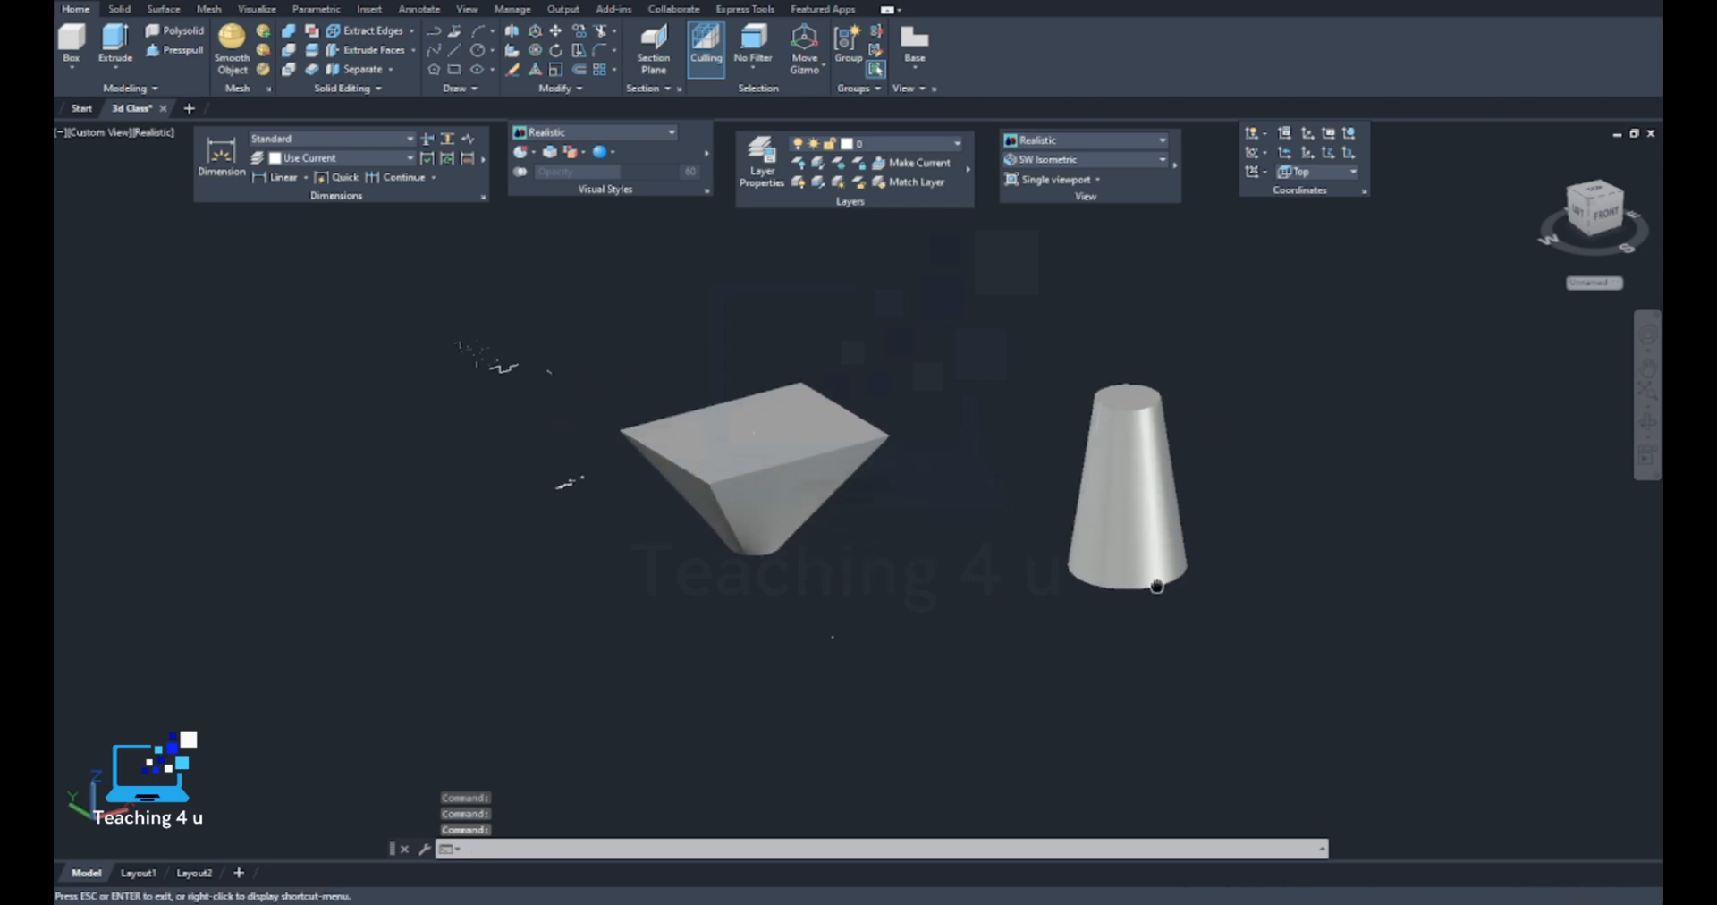
{"action": "middle_click_drag", "start_coordinate": [1273, 610], "coordinate": [1114, 564]}
{"action": "middle_click_drag", "start_coordinate": [925, 561], "coordinate": [786, 510]}
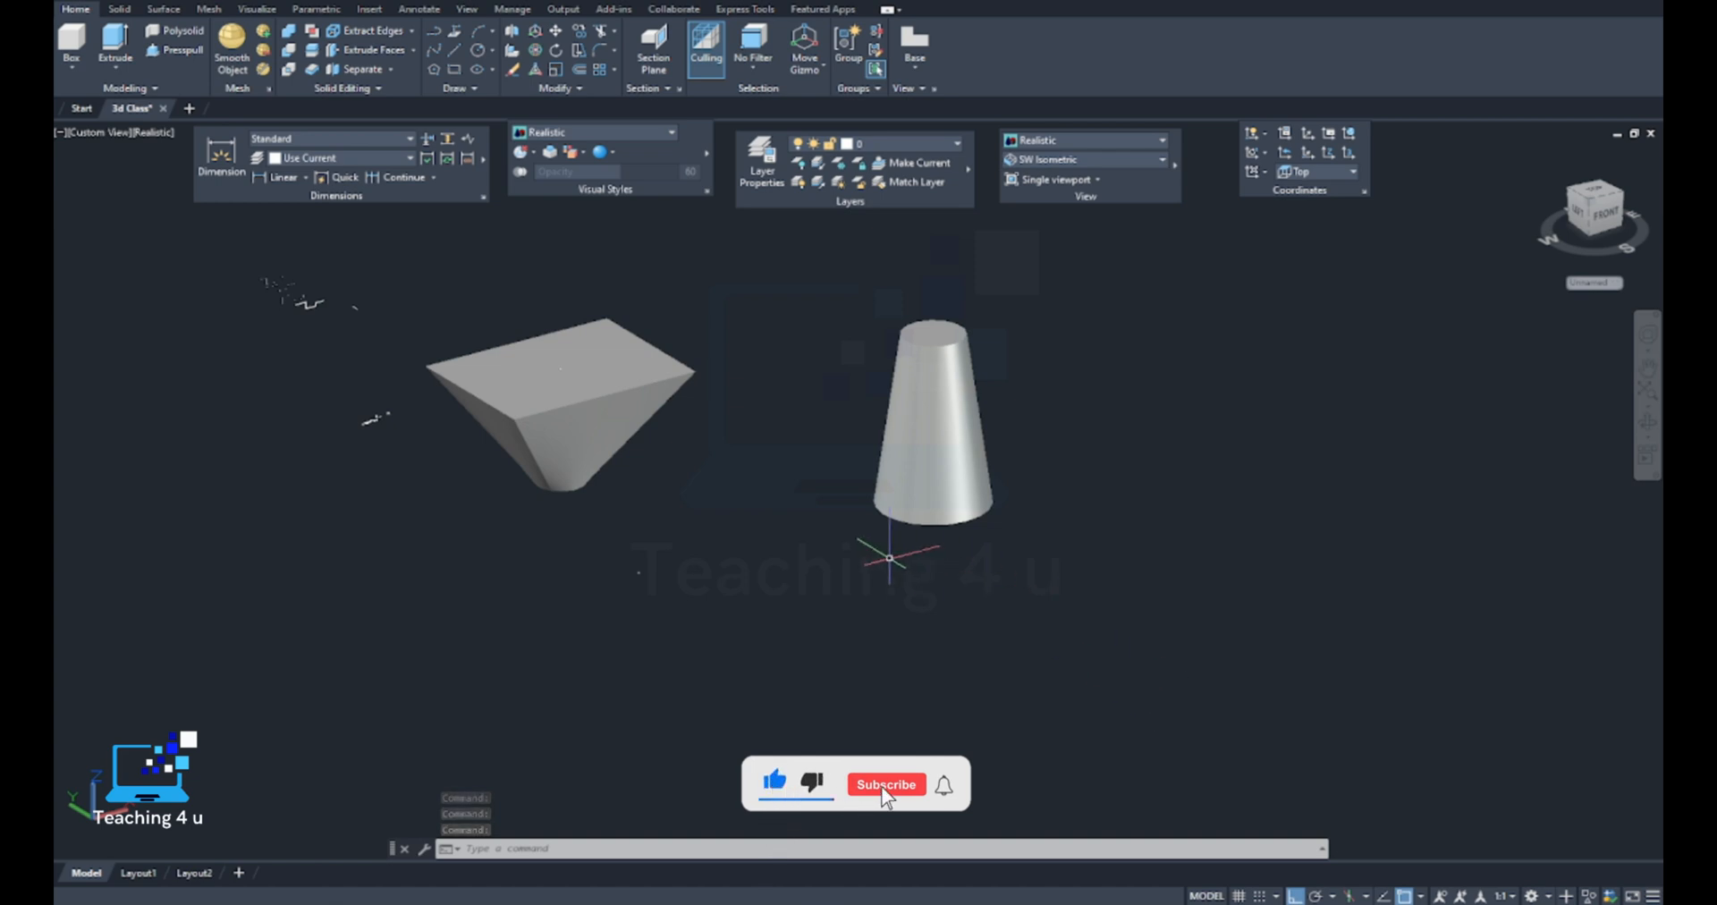
{"action": "middle_click_drag", "start_coordinate": [889, 558], "coordinate": [951, 504]}
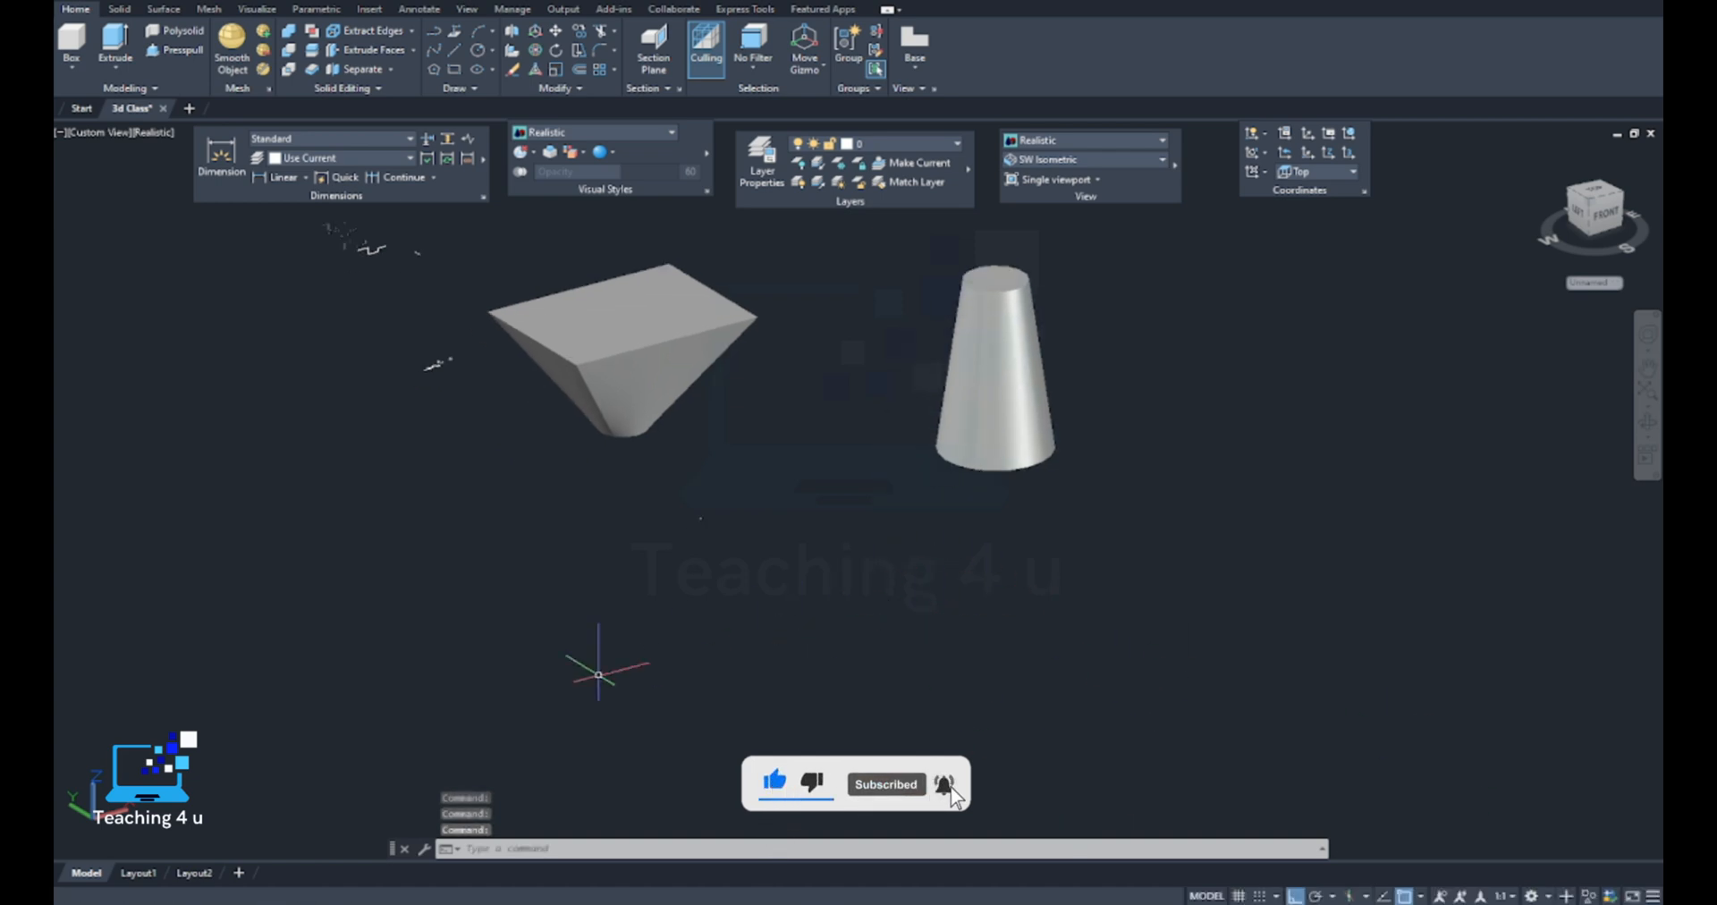